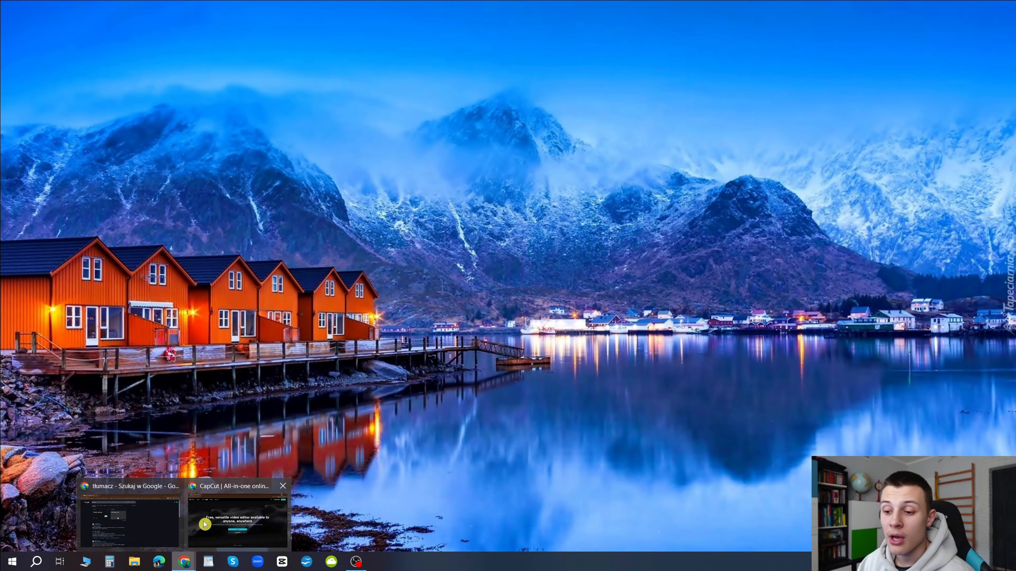
Step: Launch CapCut from the desktop and create a new project
{"action": "left_click", "coordinate": [203, 522]}
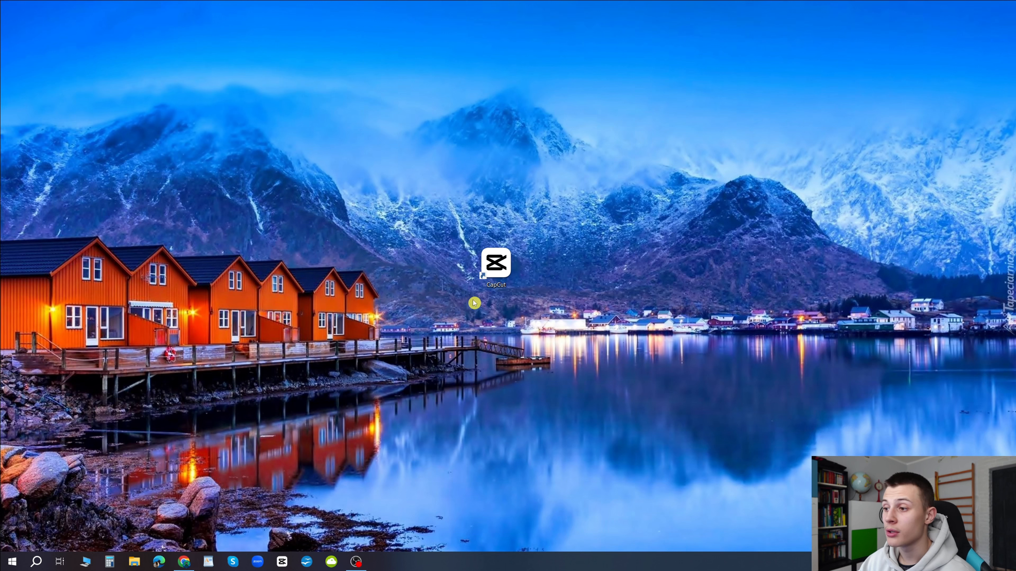
{"action": "double_click", "coordinate": [493, 263]}
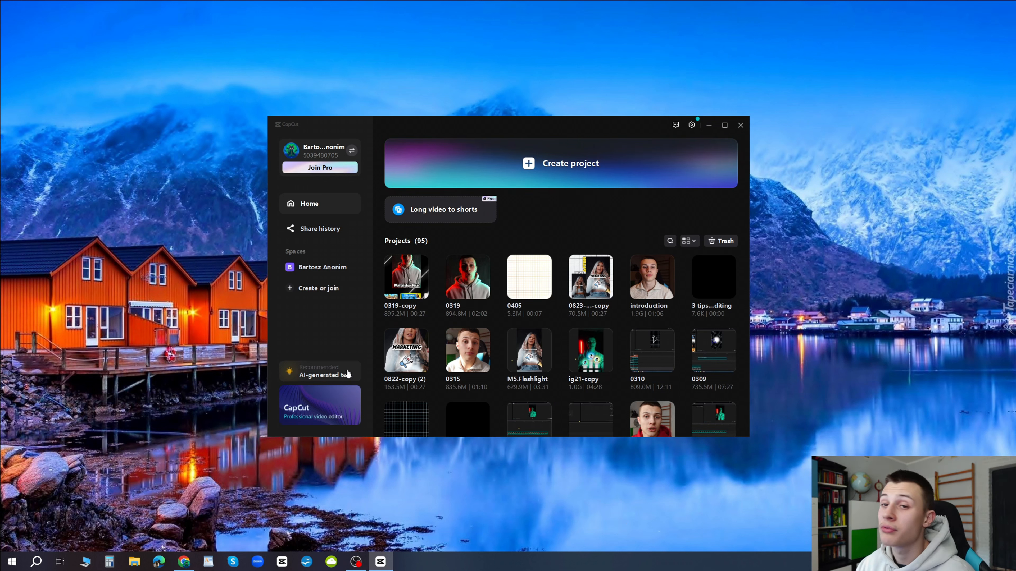
{"action": "left_click", "coordinate": [529, 168]}
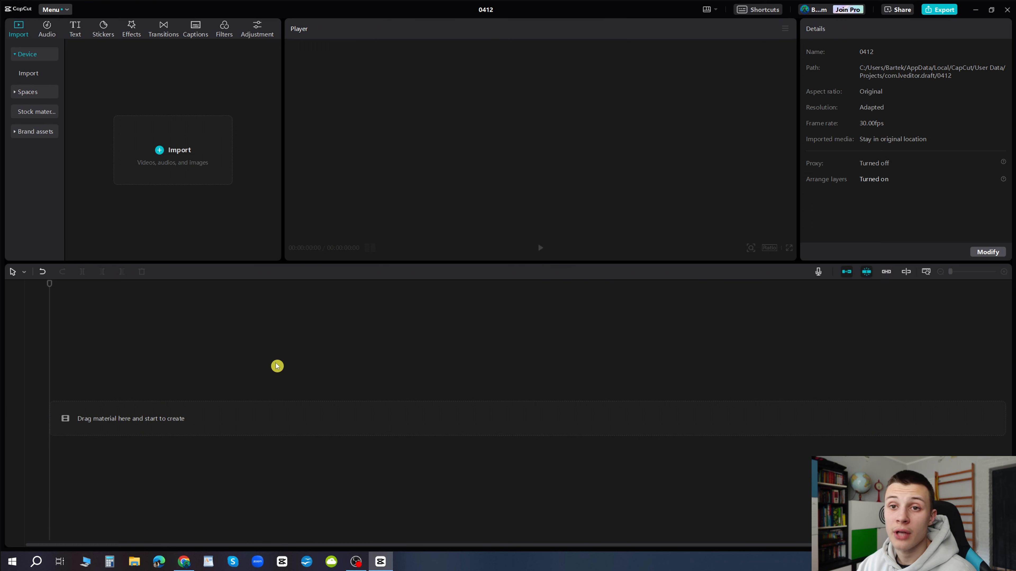
Step: Import the five clips C0212, C0219, C0223, C0229 and C0231 from the Ig footage folder into the project
{"action": "left_click", "coordinate": [161, 156]}
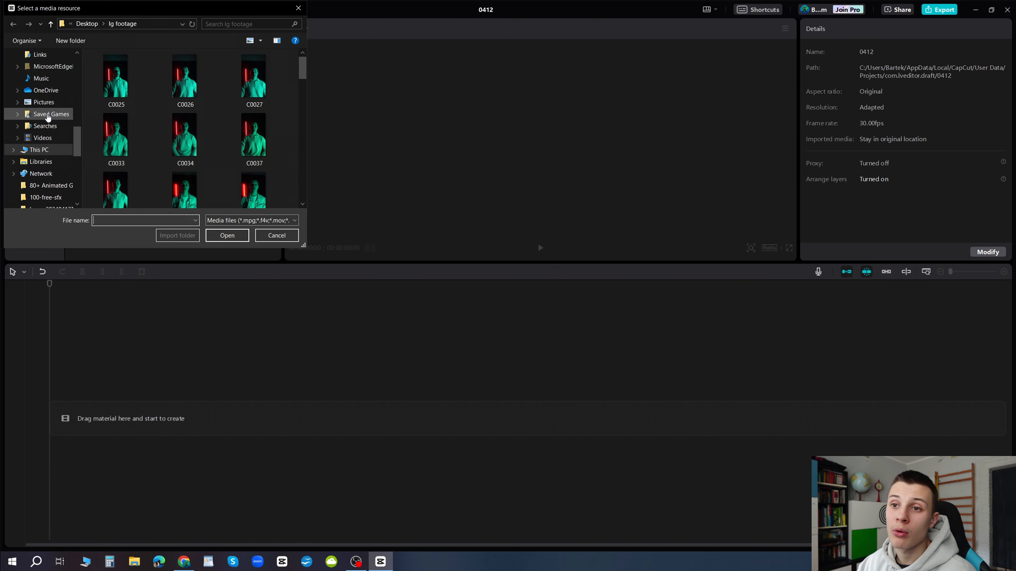
{"action": "scroll", "coordinate": [48, 116], "scroll_direction": "up", "scroll_amount": 6}
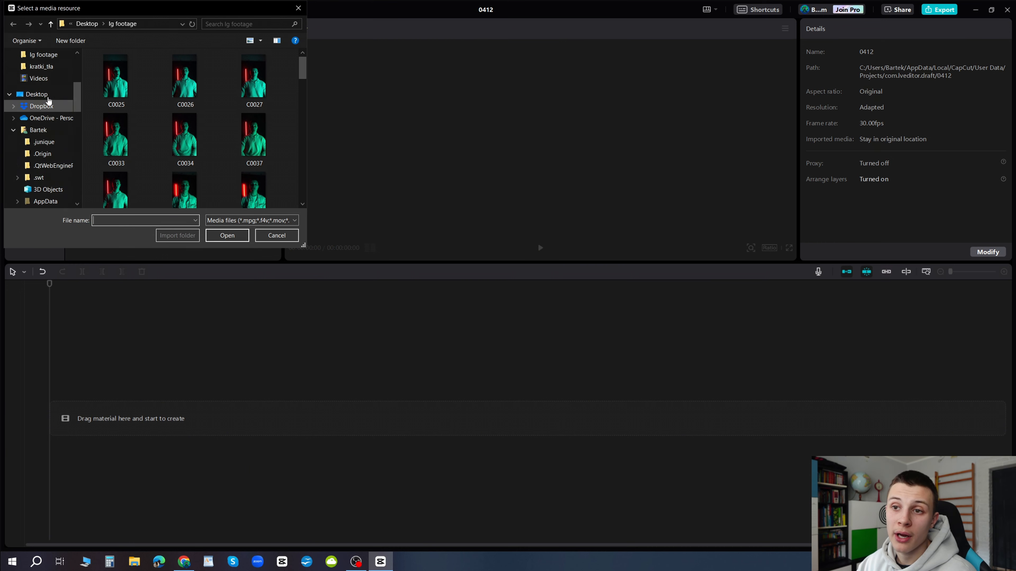
{"action": "scroll", "coordinate": [48, 100], "scroll_direction": "up", "scroll_amount": 3}
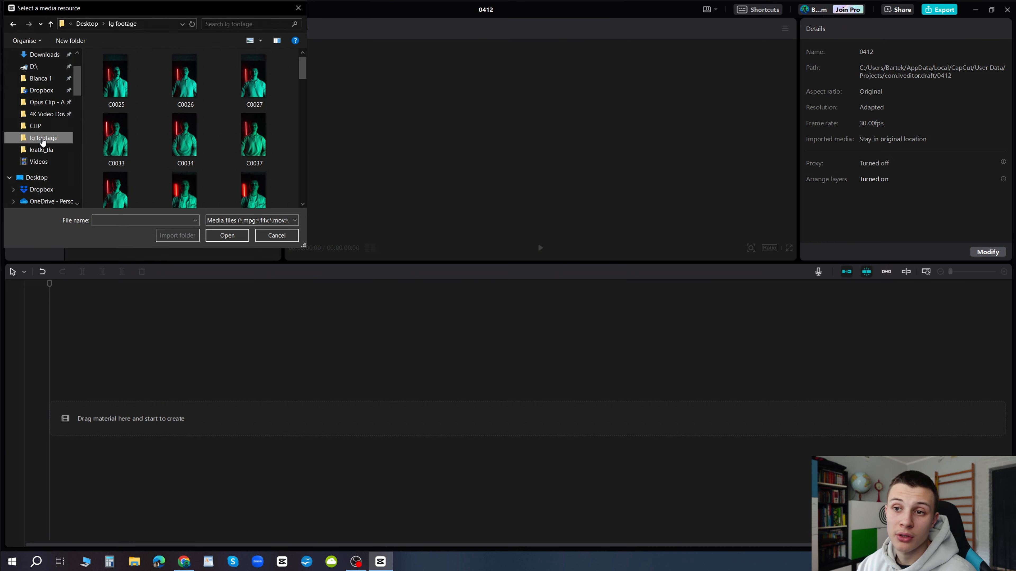
{"action": "scroll", "coordinate": [89, 118], "scroll_direction": "down", "scroll_amount": 10}
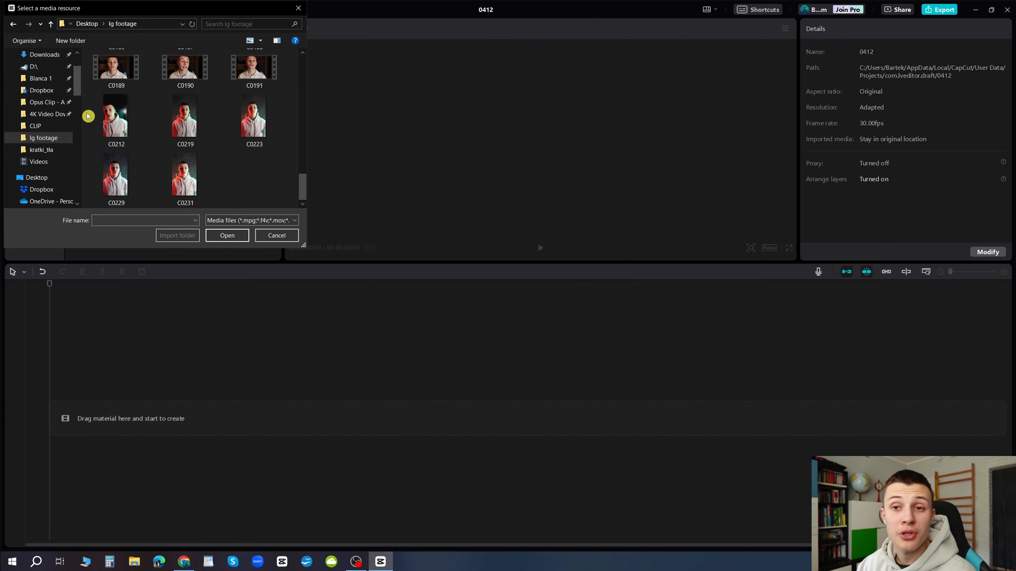
{"action": "left_click_drag", "start_coordinate": [89, 116], "coordinate": [279, 193]}
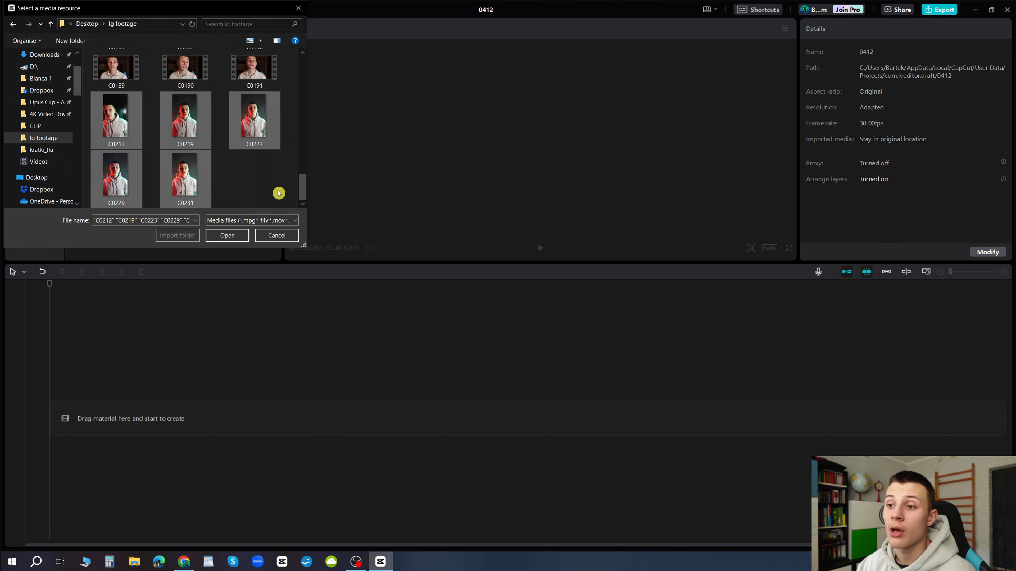
{"action": "left_click", "coordinate": [228, 236]}
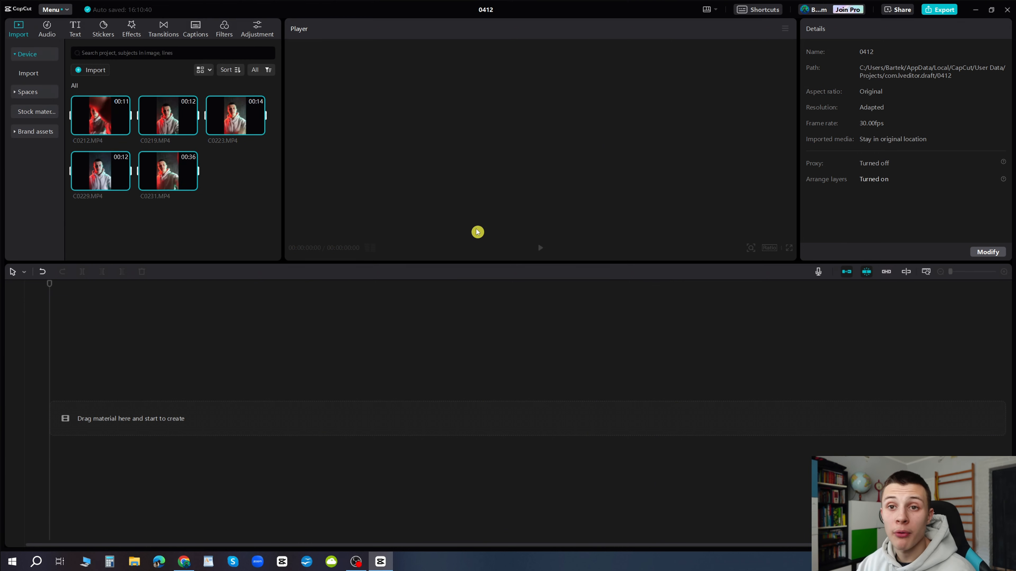
Step: Open the Ig footage folder from the desktop and select its clips as an alternative way of importing them
{"action": "left_click", "coordinate": [975, 10]}
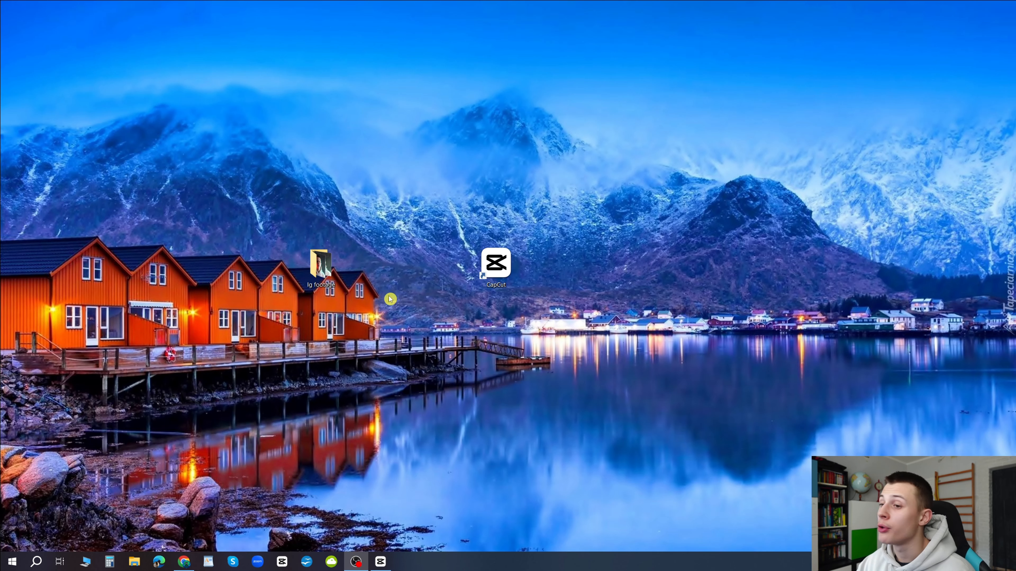
{"action": "double_click", "coordinate": [331, 269]}
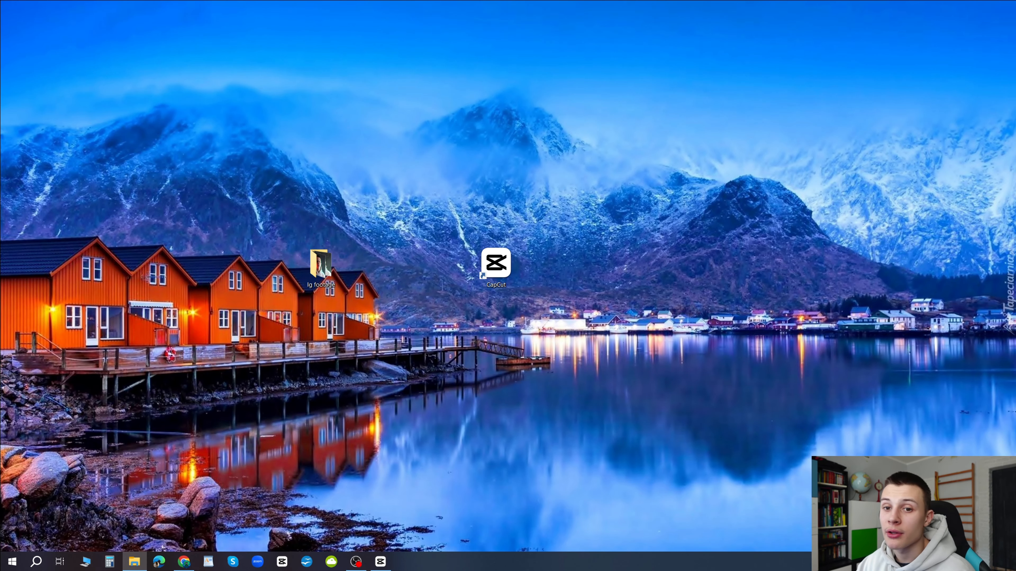
{"action": "left_click_drag", "start_coordinate": [12, 357], "coordinate": [206, 420]}
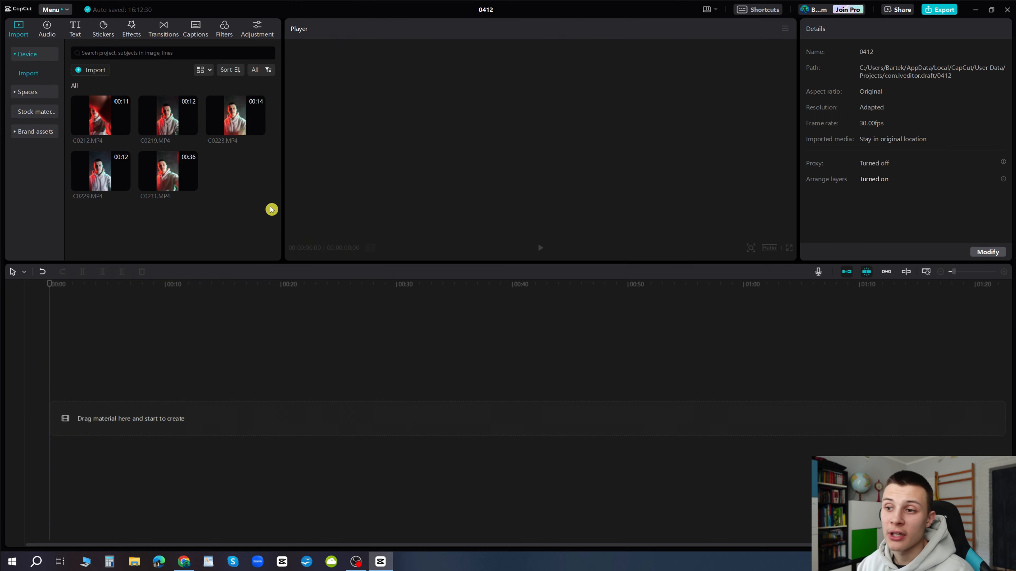
Step: Place all five imported clips one after another on the empty timeline
{"action": "left_click_drag", "start_coordinate": [272, 210], "coordinate": [68, 412]}
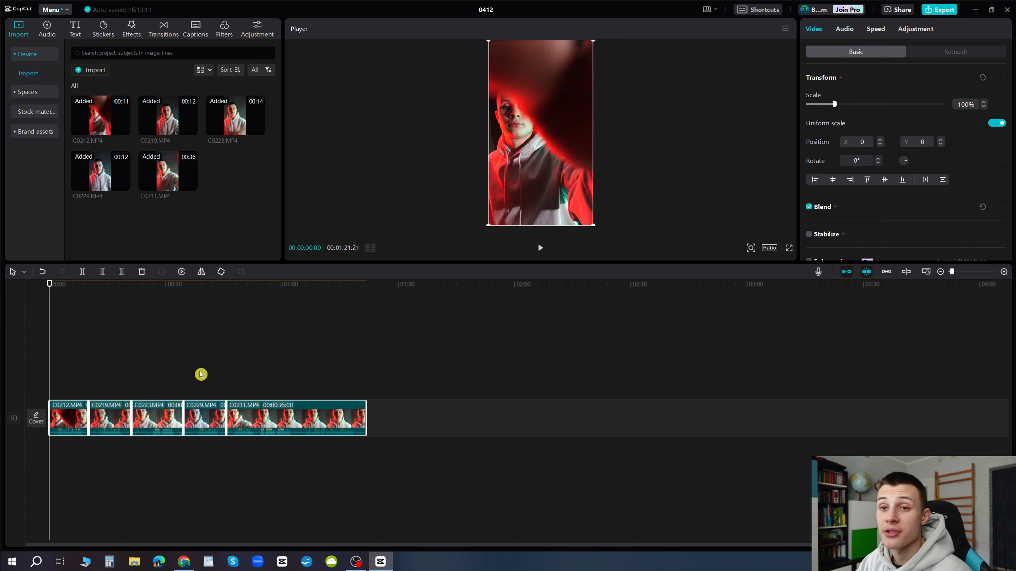
{"action": "left_click", "coordinate": [201, 375]}
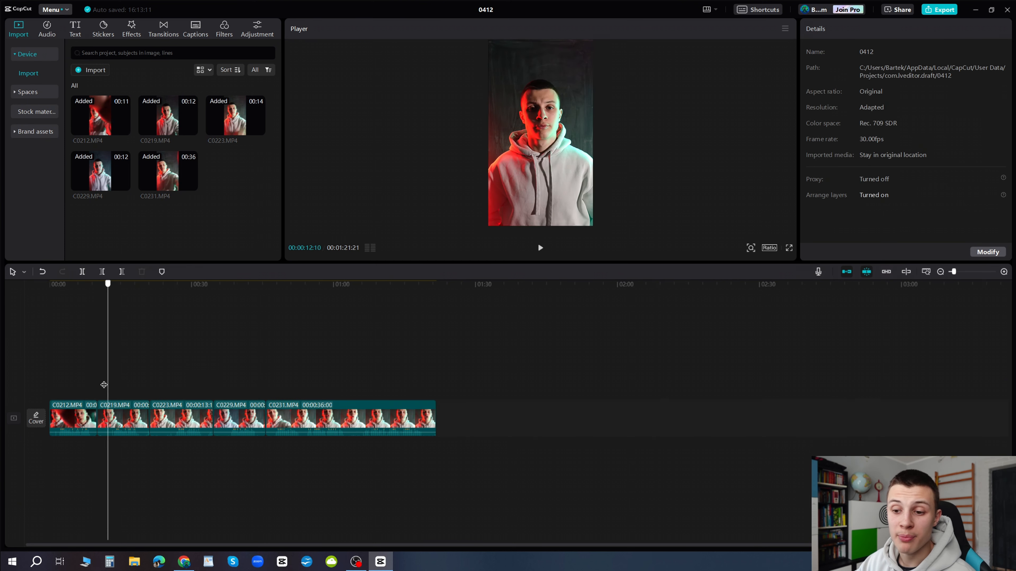
Step: Split the C0212 clip at 00:00:02:01 and delete the part before the cut
{"action": "left_click_drag", "start_coordinate": [47, 380], "coordinate": [112, 386]}
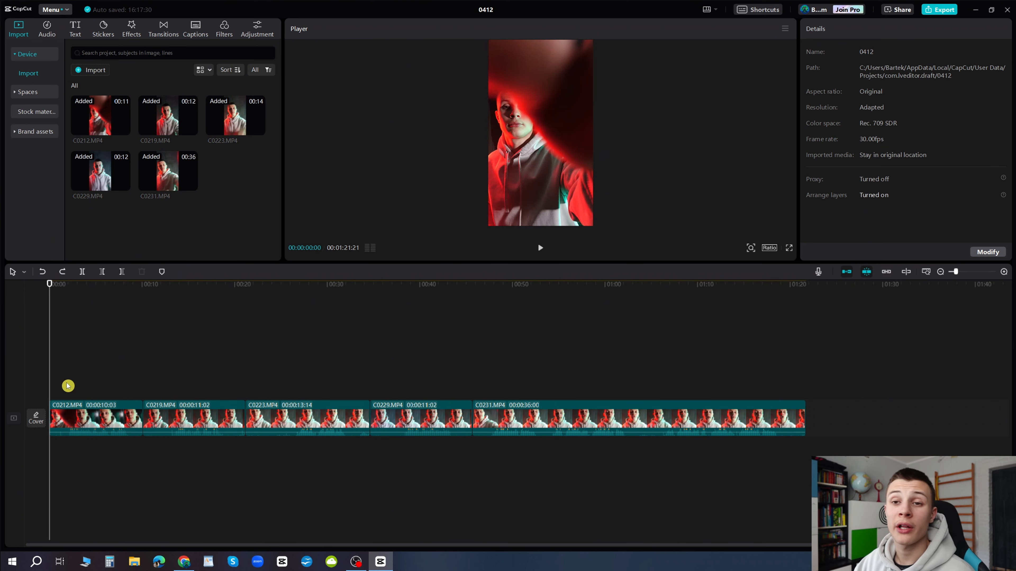
{"action": "left_click", "coordinate": [68, 390]}
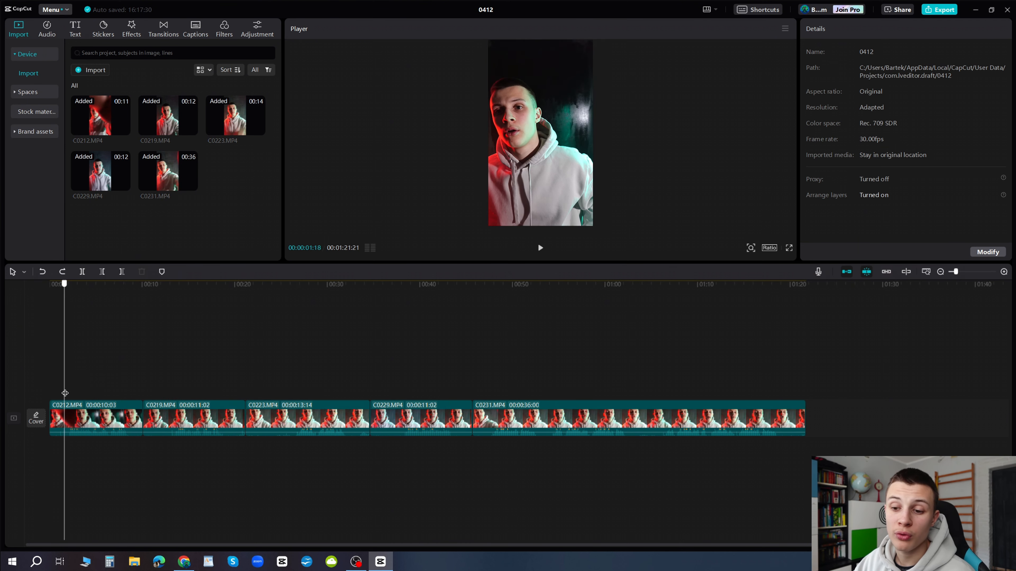
{"action": "left_click_drag", "start_coordinate": [68, 393], "coordinate": [69, 390]}
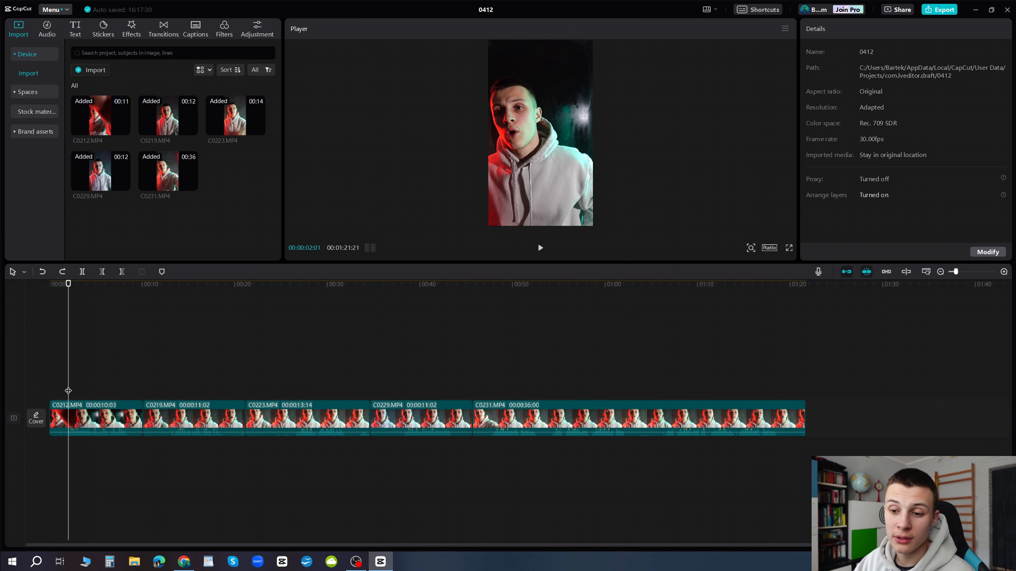
{"action": "left_click", "coordinate": [75, 418]}
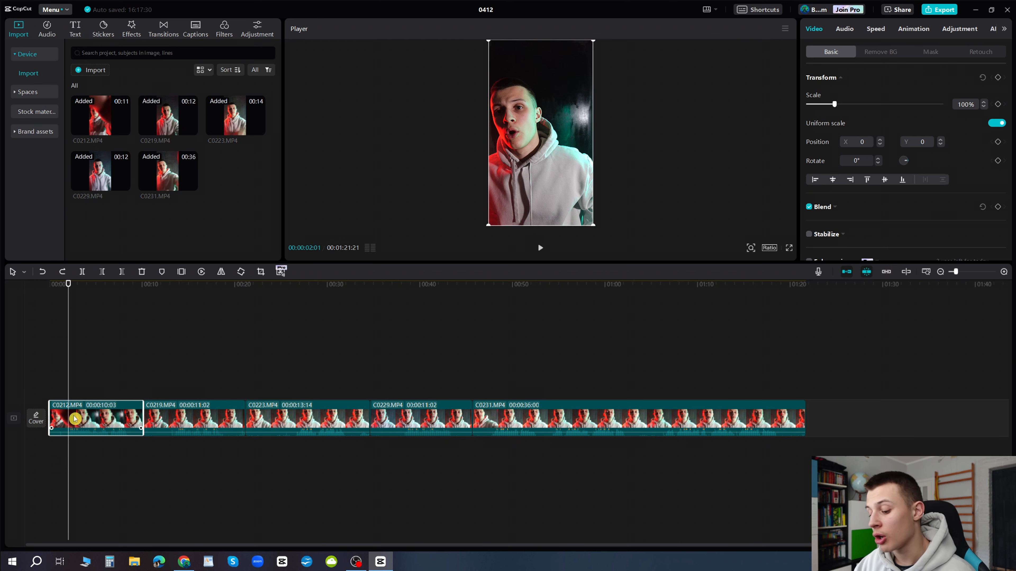
{"action": "key", "text": "ctrl+b"}
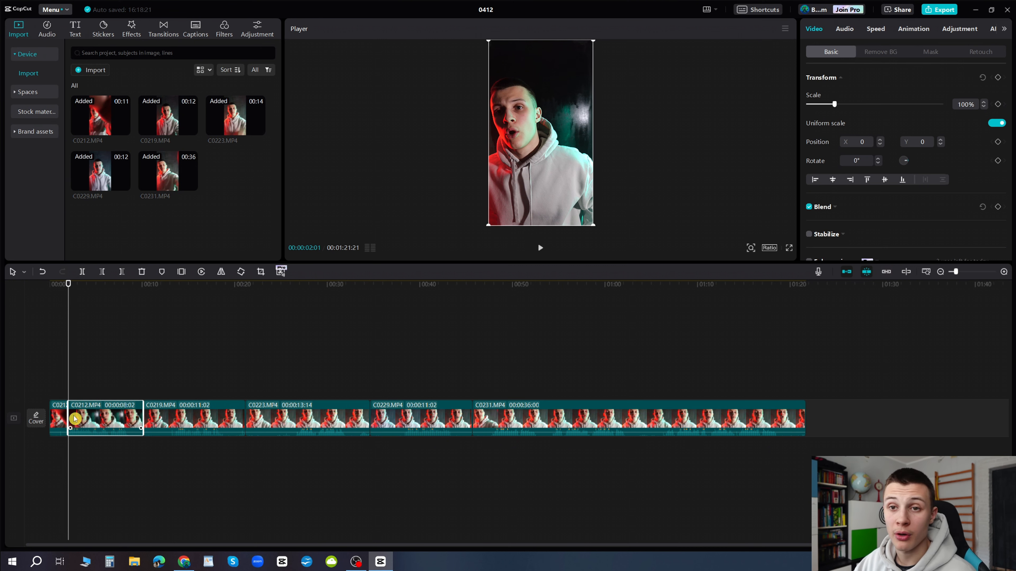
{"action": "left_click", "coordinate": [59, 420]}
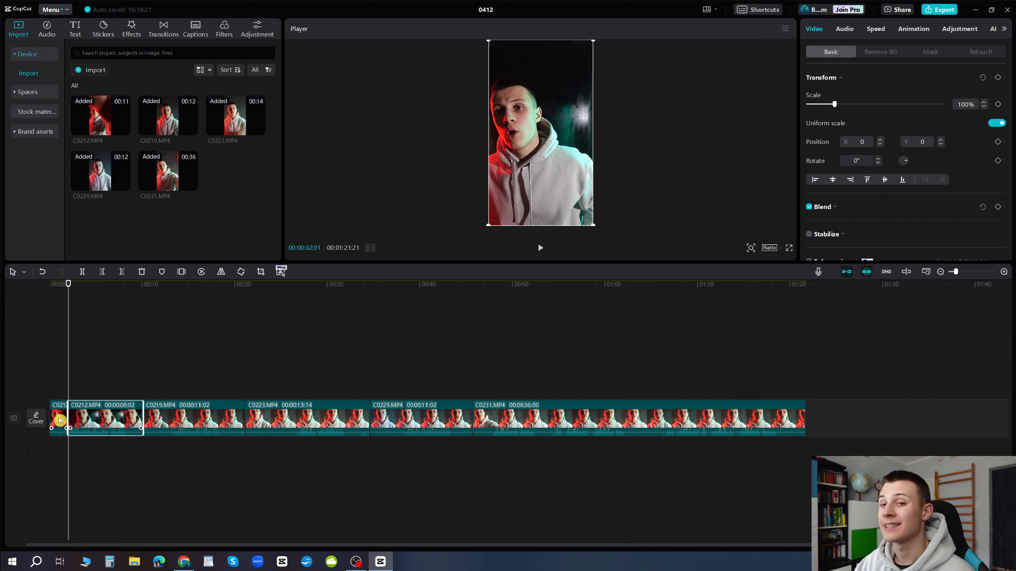
{"action": "left_click", "coordinate": [60, 420]}
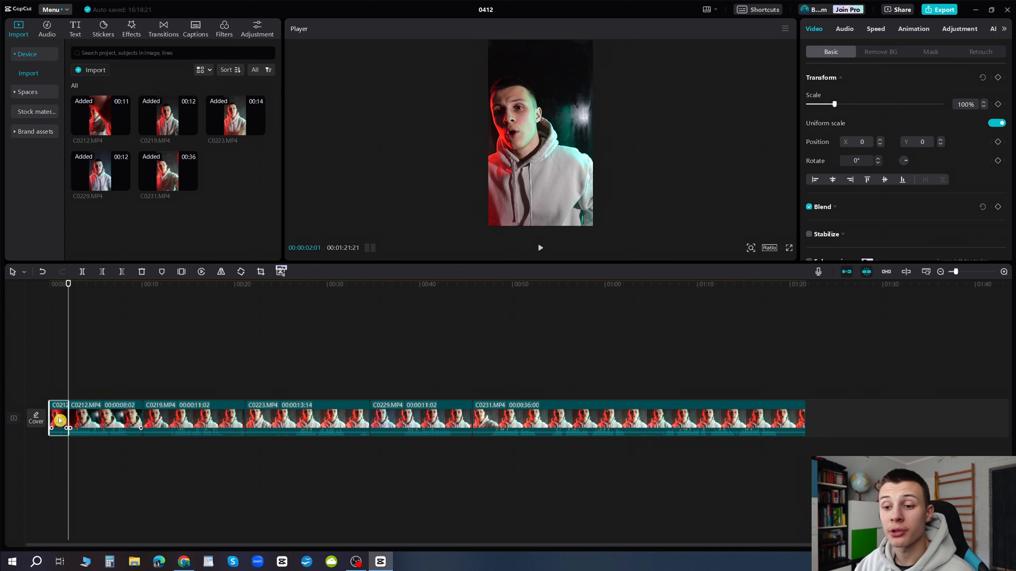
{"action": "key", "text": "Delete"}
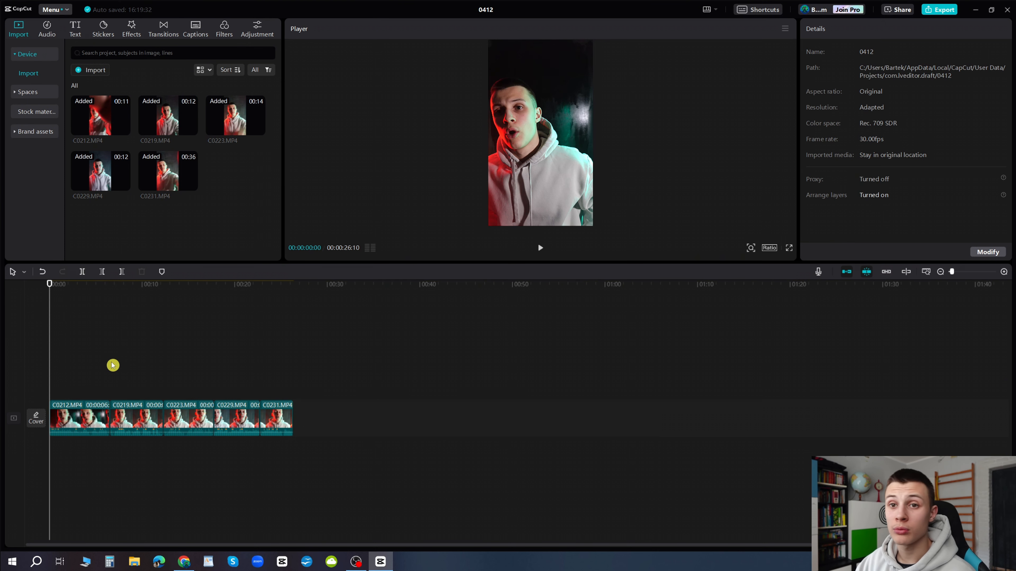
Step: Play the trimmed sequence through to its end and return the playhead to the start
{"action": "key", "text": "space"}
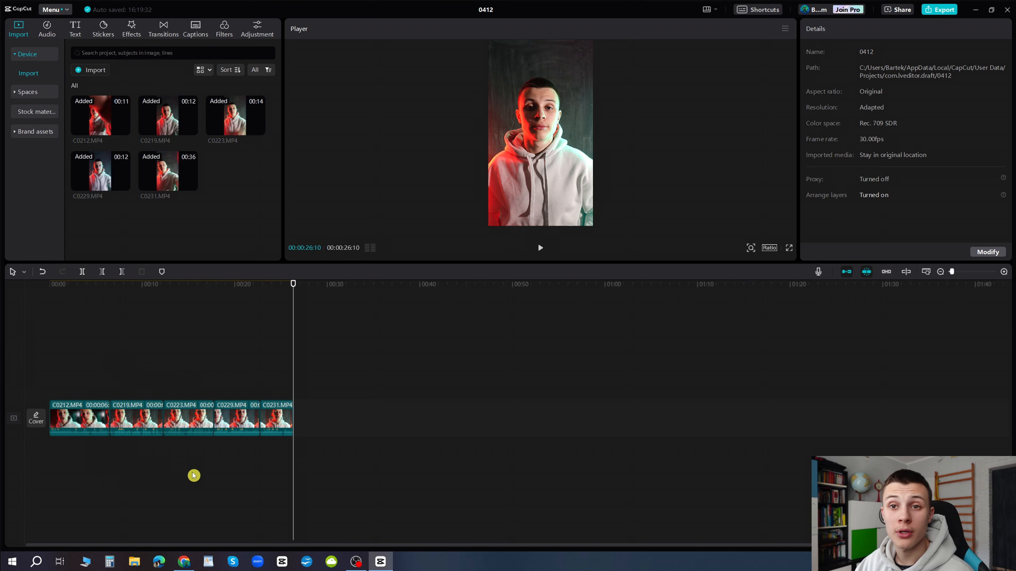
{"action": "left_click_drag", "start_coordinate": [75, 394], "coordinate": [28, 389]}
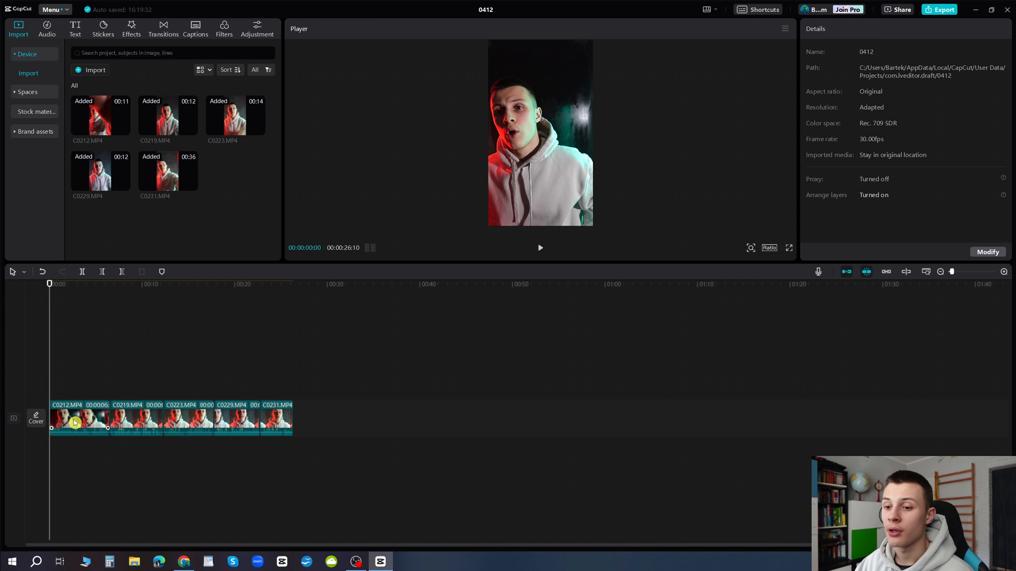
Step: Move the C0212 clip from the start of the timeline to between C0229 and C0231
{"action": "left_click", "coordinate": [71, 404]}
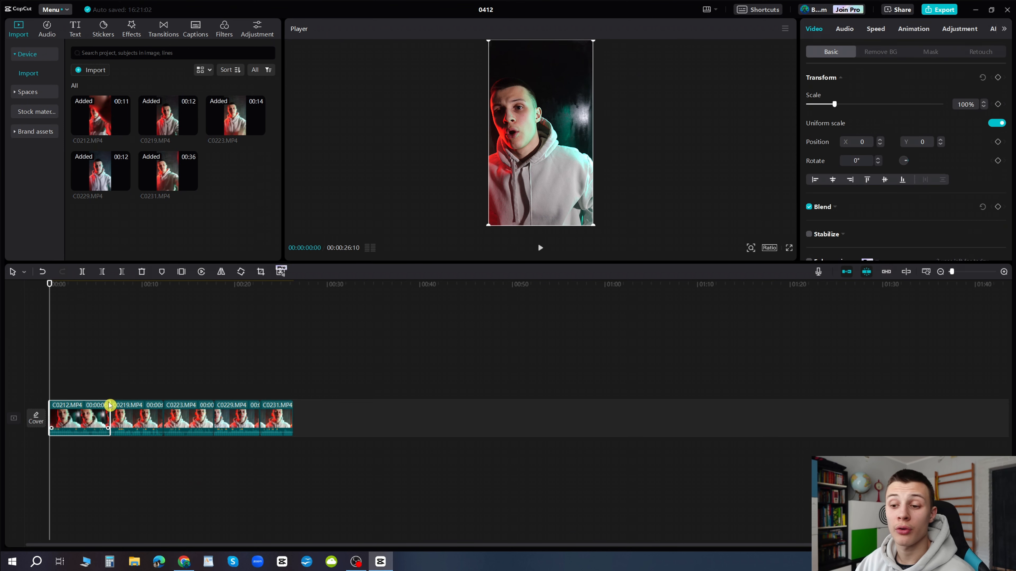
{"action": "left_click", "coordinate": [262, 392]}
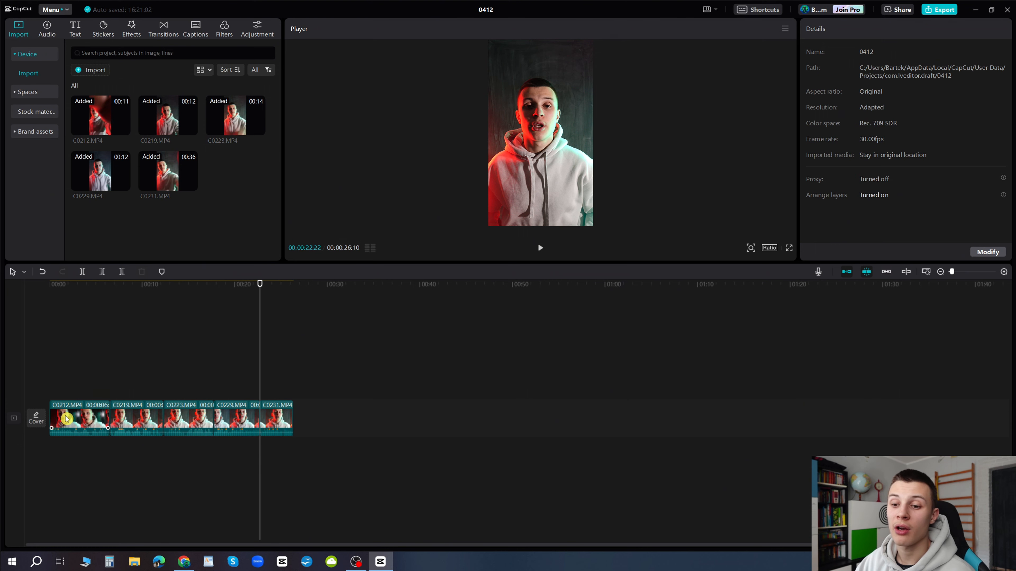
{"action": "left_click_drag", "start_coordinate": [66, 418], "coordinate": [215, 421]}
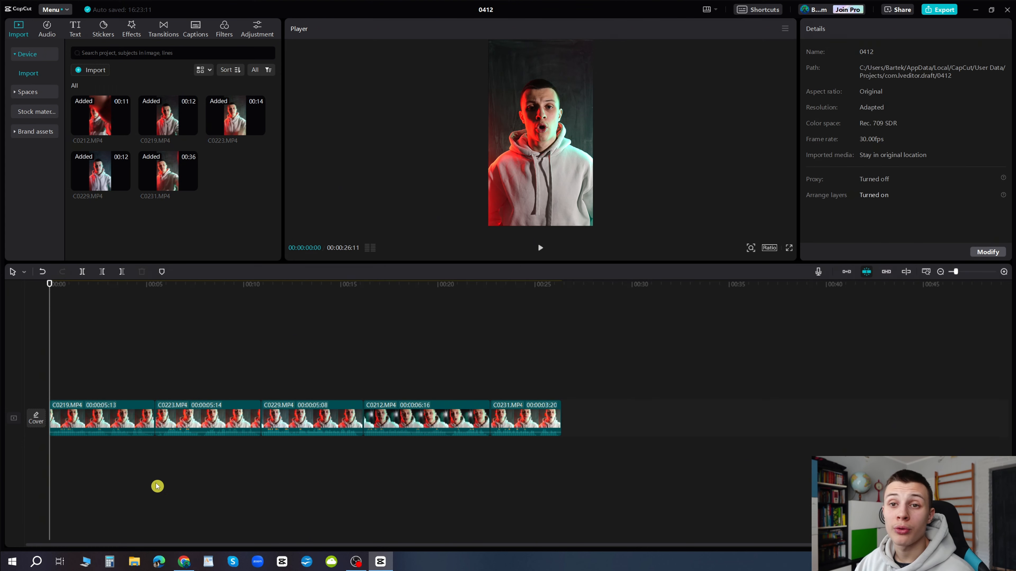
Step: Adjust the C0219 clip's basic colour settings: exposure -13, contrast about 6, raised highlights and clarity about 6
{"action": "left_click", "coordinate": [100, 418]}
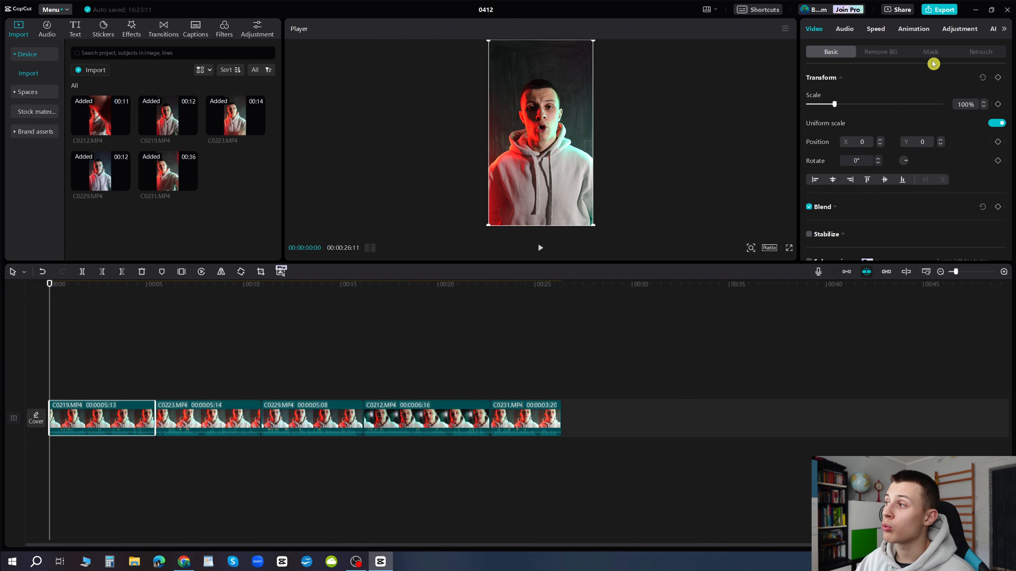
{"action": "left_click", "coordinate": [956, 29]}
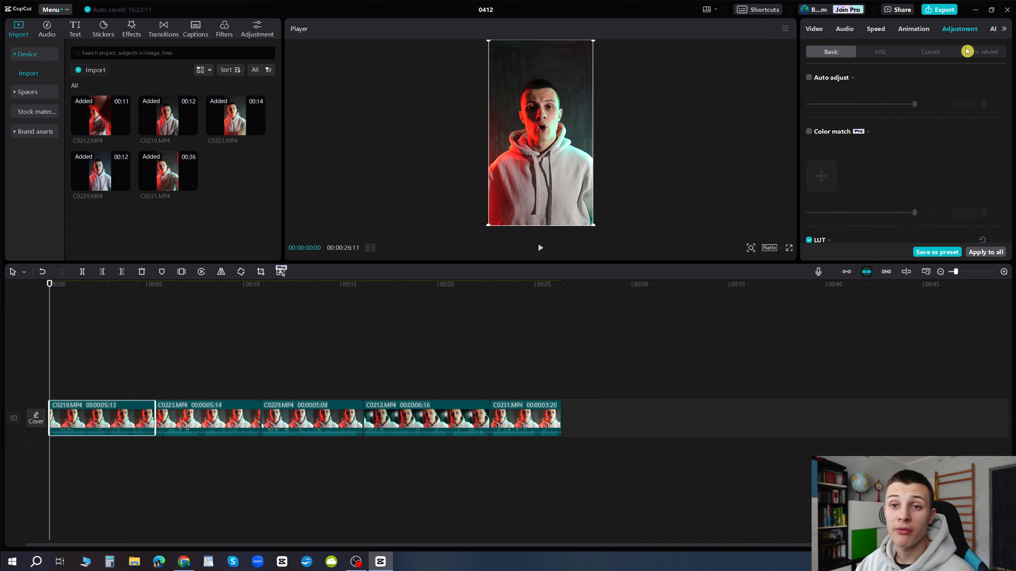
{"action": "scroll", "coordinate": [883, 121], "scroll_direction": "down", "scroll_amount": 6}
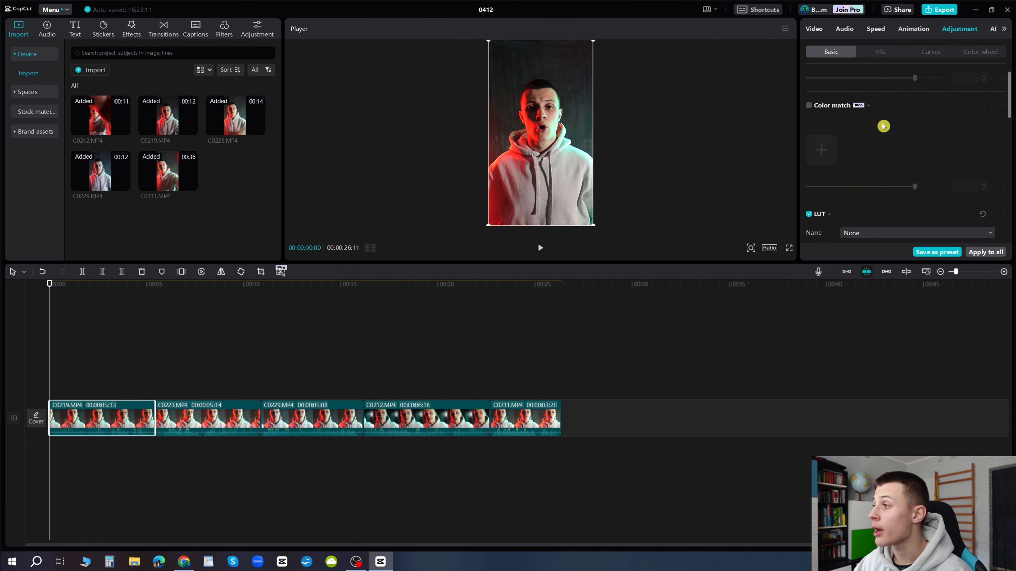
{"action": "scroll", "coordinate": [880, 112], "scroll_direction": "down", "scroll_amount": 3}
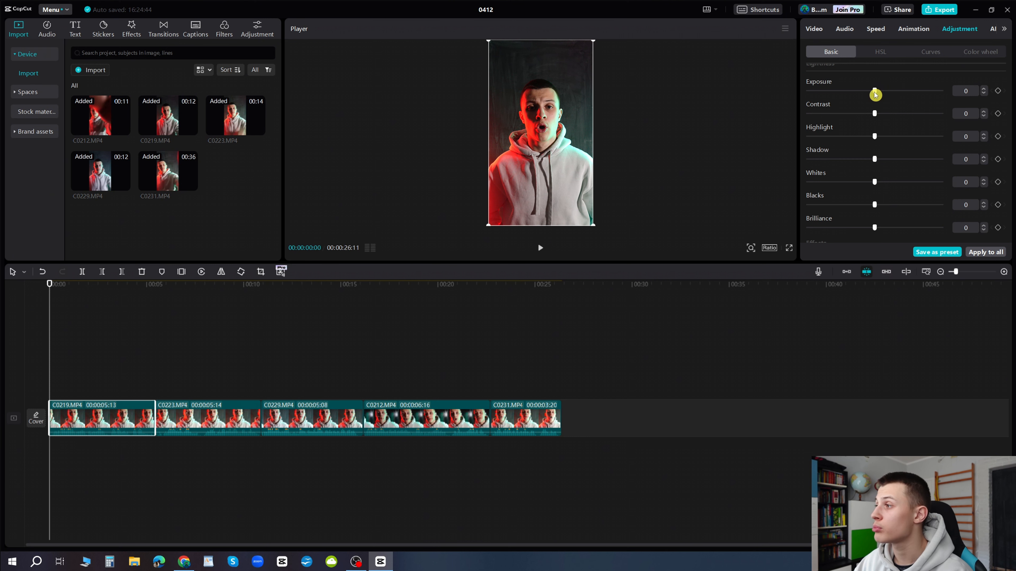
{"action": "left_click_drag", "start_coordinate": [875, 95], "coordinate": [862, 96]}
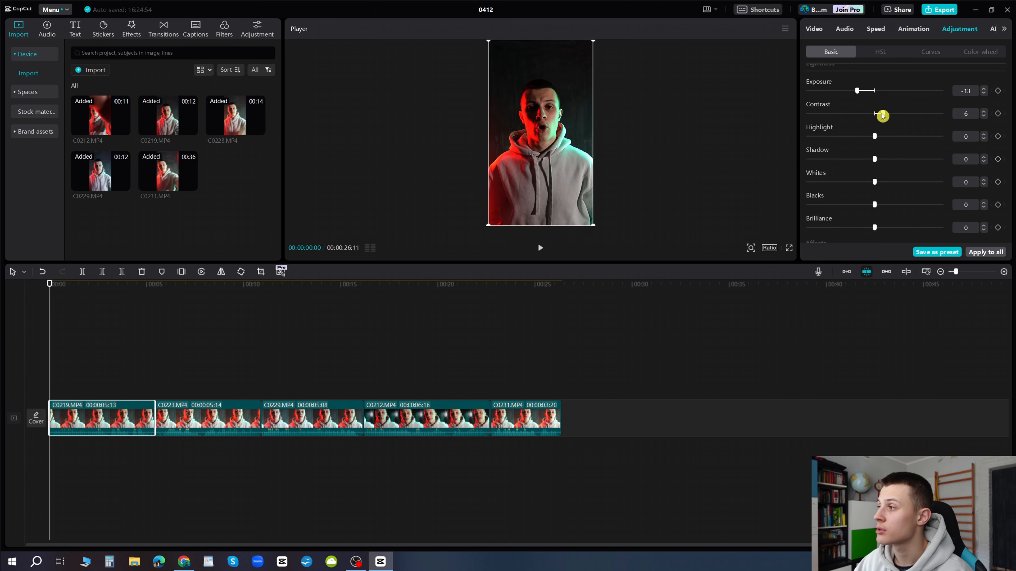
{"action": "left_click_drag", "start_coordinate": [878, 139], "coordinate": [895, 139]}
{"action": "scroll", "coordinate": [810, 188], "scroll_direction": "down", "scroll_amount": 3}
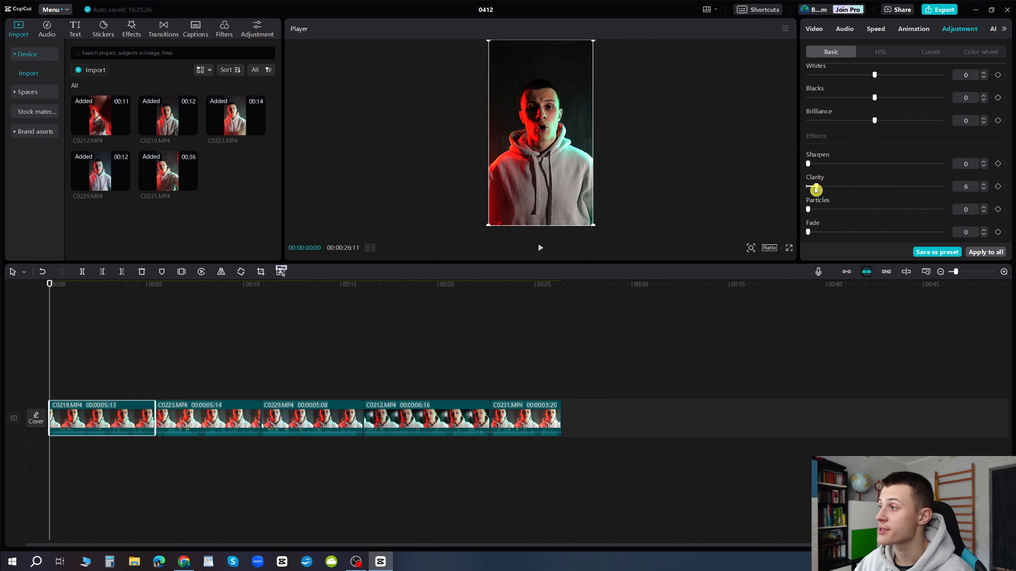
Step: Enlarge the player area and zoom in on the preview to examine the colour-adjusted C0219 clip
{"action": "left_click_drag", "start_coordinate": [521, 262], "coordinate": [519, 335]}
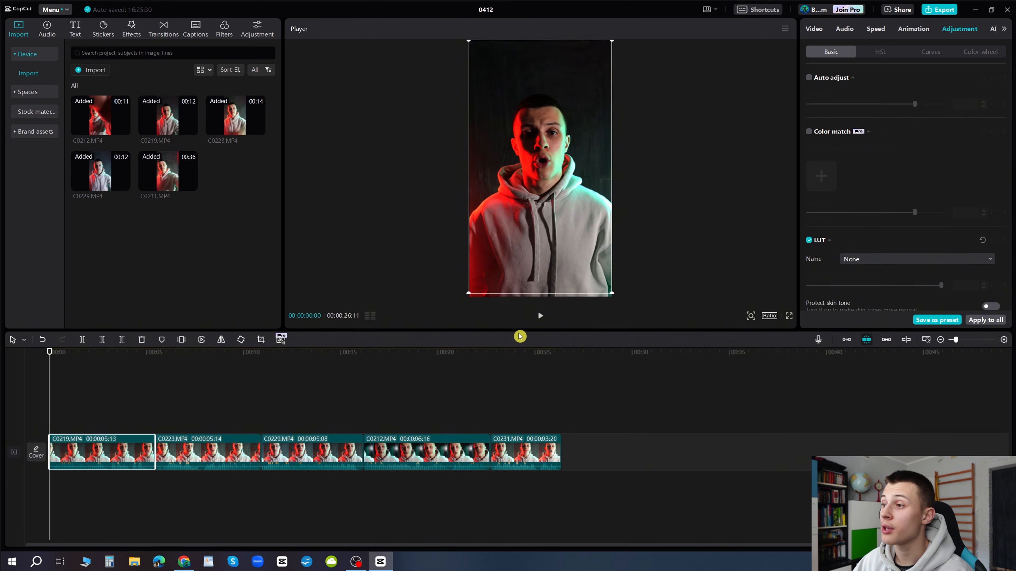
{"action": "scroll", "coordinate": [528, 208], "scroll_direction": "up", "scroll_amount": 3}
{"action": "left_click", "coordinate": [400, 167]}
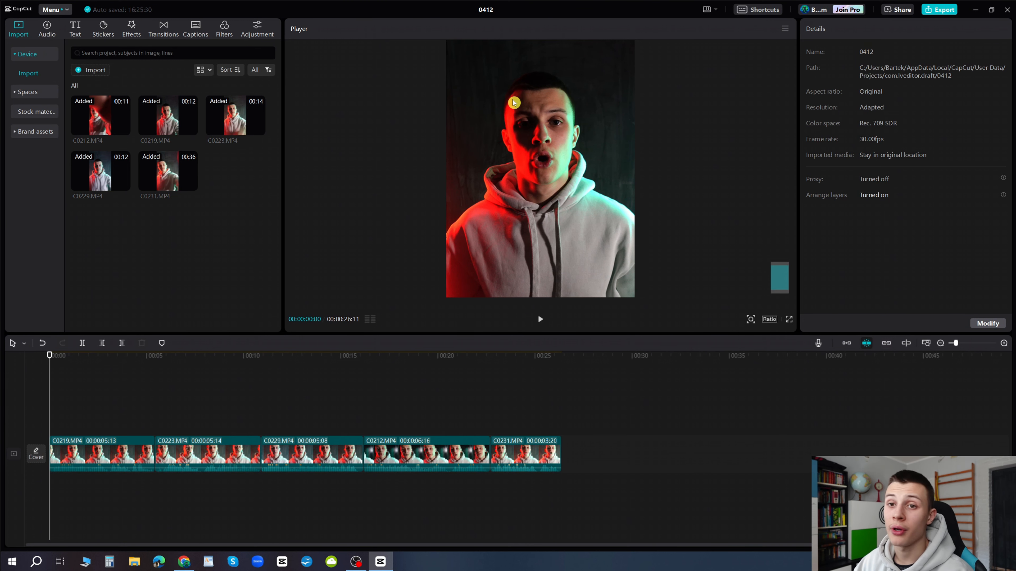
Step: Lower the lightness of the red range in the C0219 clip's HSL adjustments
{"action": "left_click", "coordinate": [64, 448]}
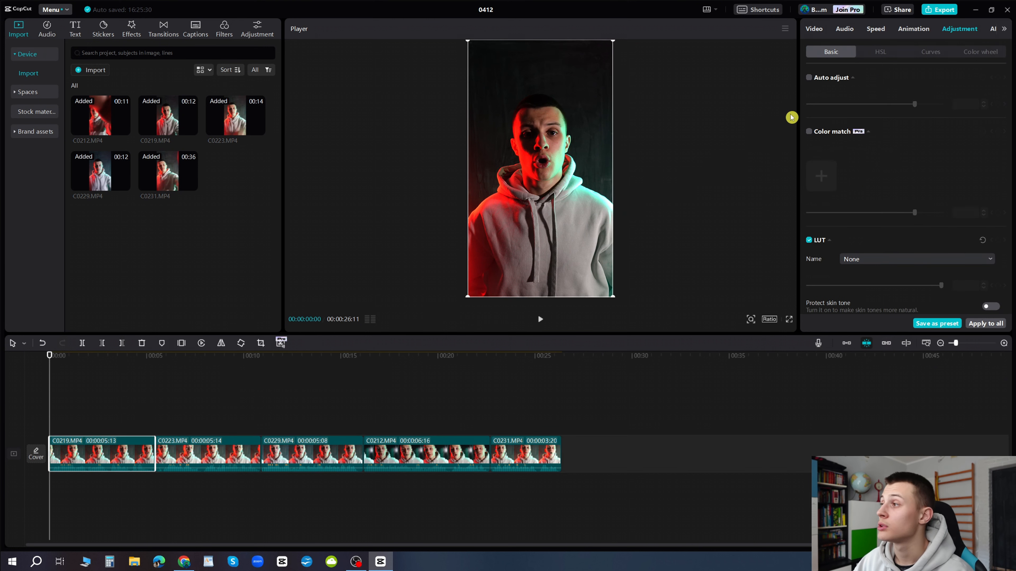
{"action": "left_click", "coordinate": [881, 57]}
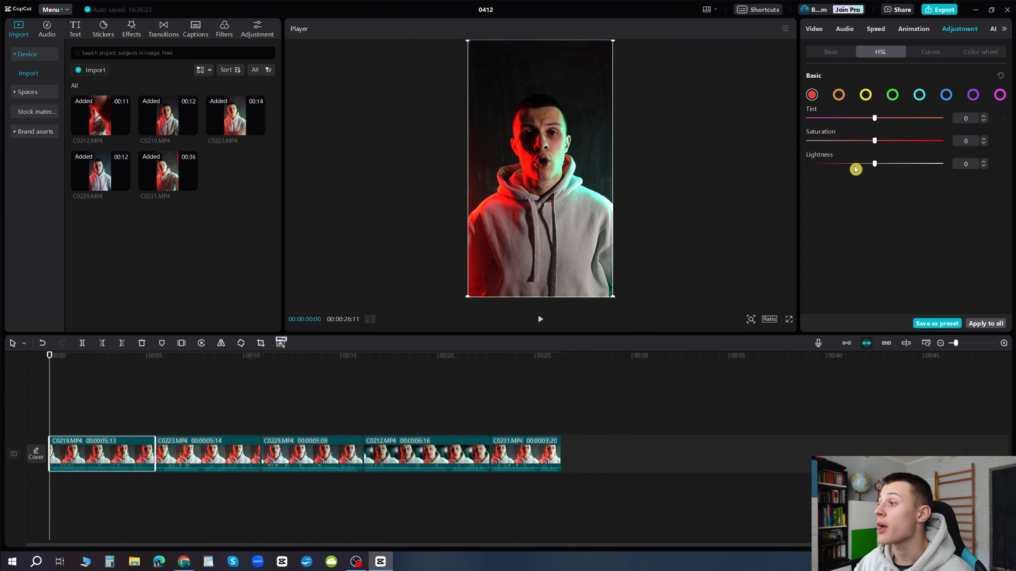
{"action": "left_click_drag", "start_coordinate": [874, 167], "coordinate": [795, 171]}
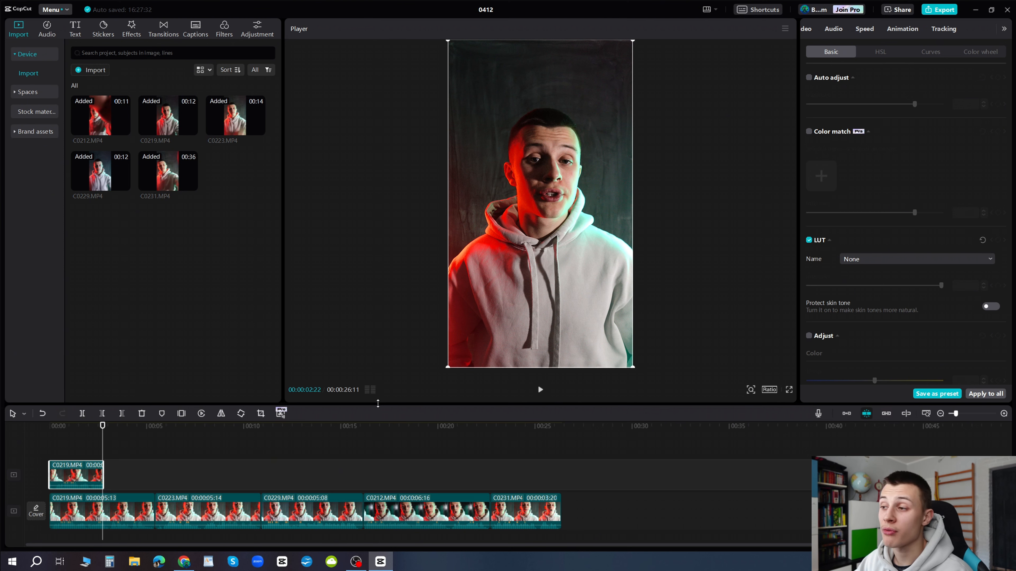
Step: Compare the overlaid C0219 copy with the adjusted clip beneath it, and delete the overlay
{"action": "key", "text": "Right"}
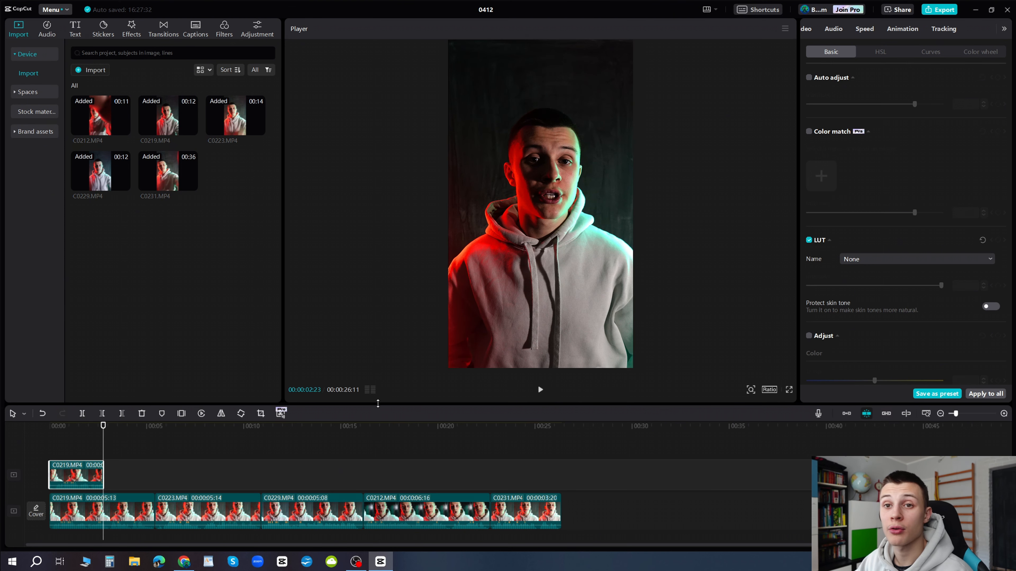
{"action": "key", "text": "Delete"}
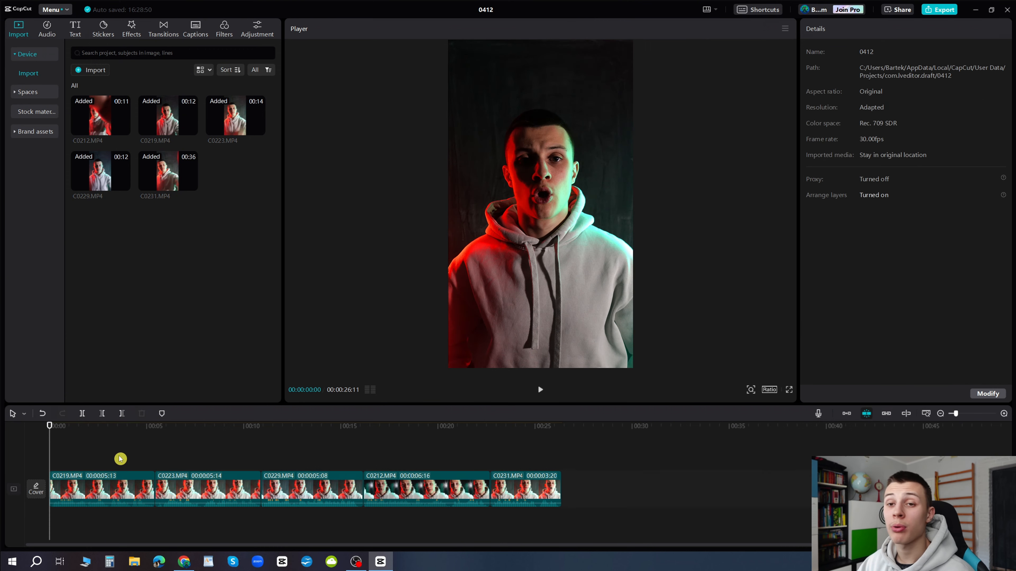
Step: Apply the C0219 clip's colour adjustments to all clips and scrub through the timeline to check them
{"action": "left_click_drag", "start_coordinate": [109, 455], "coordinate": [62, 438]}
{"action": "left_click", "coordinate": [125, 484]}
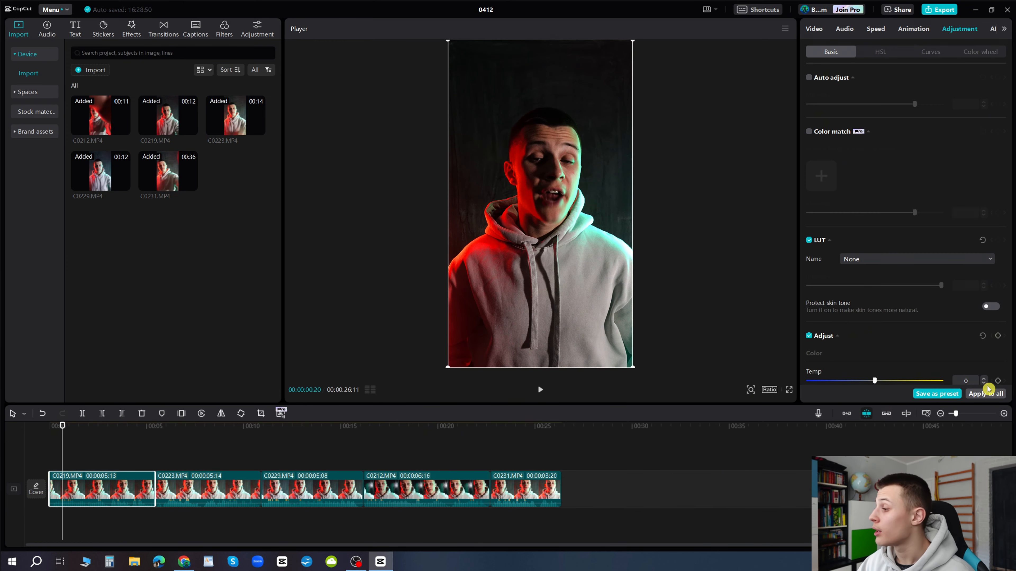
{"action": "left_click", "coordinate": [988, 394]}
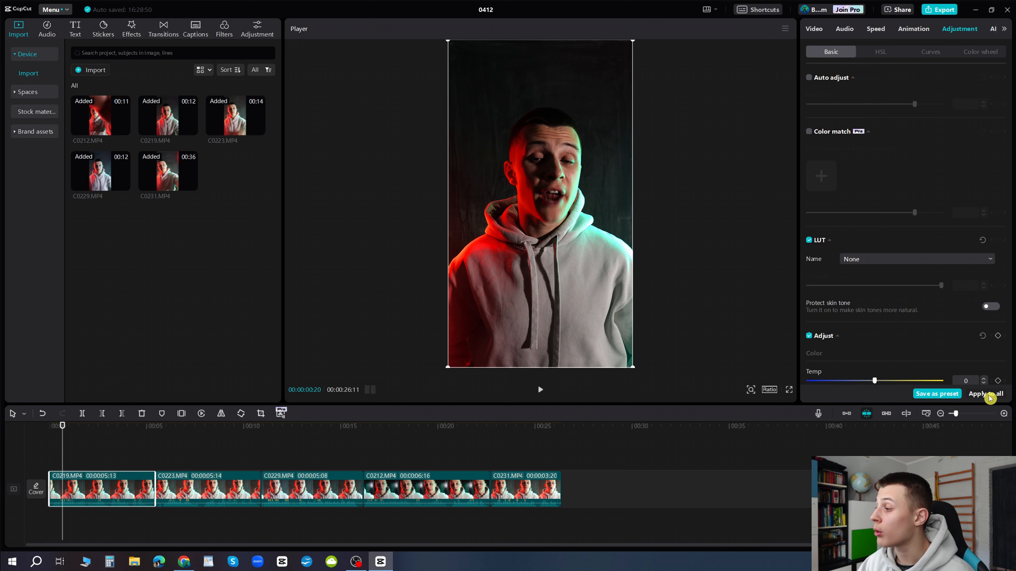
{"action": "left_click", "coordinate": [168, 461]}
{"action": "left_click_drag", "start_coordinate": [168, 461], "coordinate": [528, 448]}
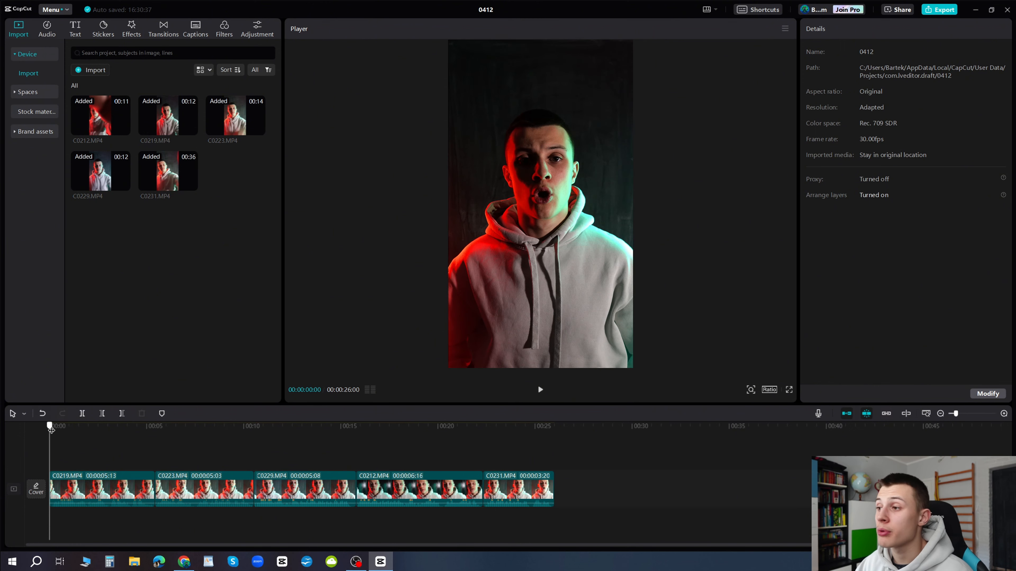
{"action": "left_click_drag", "start_coordinate": [51, 429], "coordinate": [304, 424]}
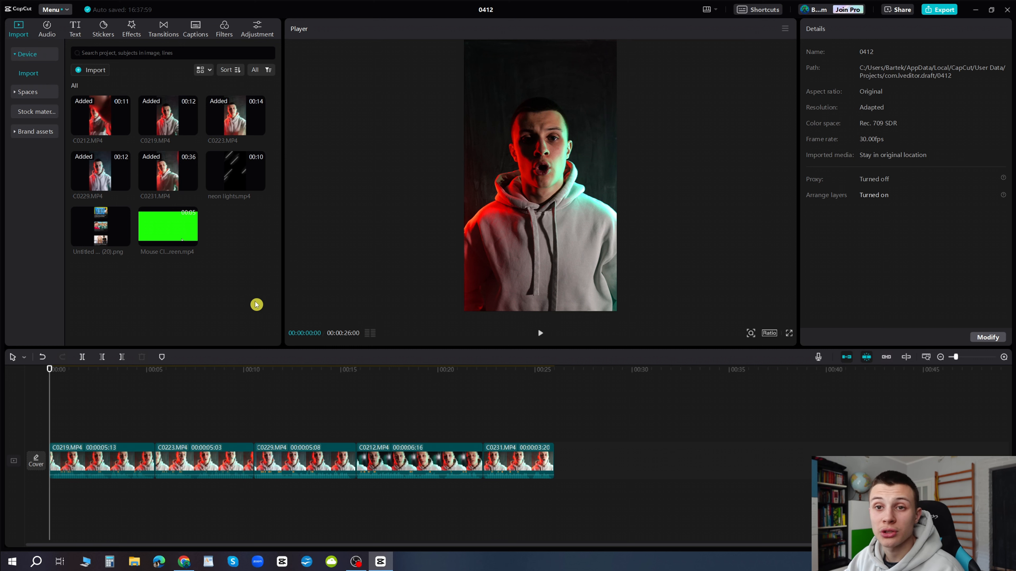
Step: Preview the imported neon lights video, the mouse-click green-screen video and the Untitled PNG image
{"action": "key", "text": "alt+Tab"}
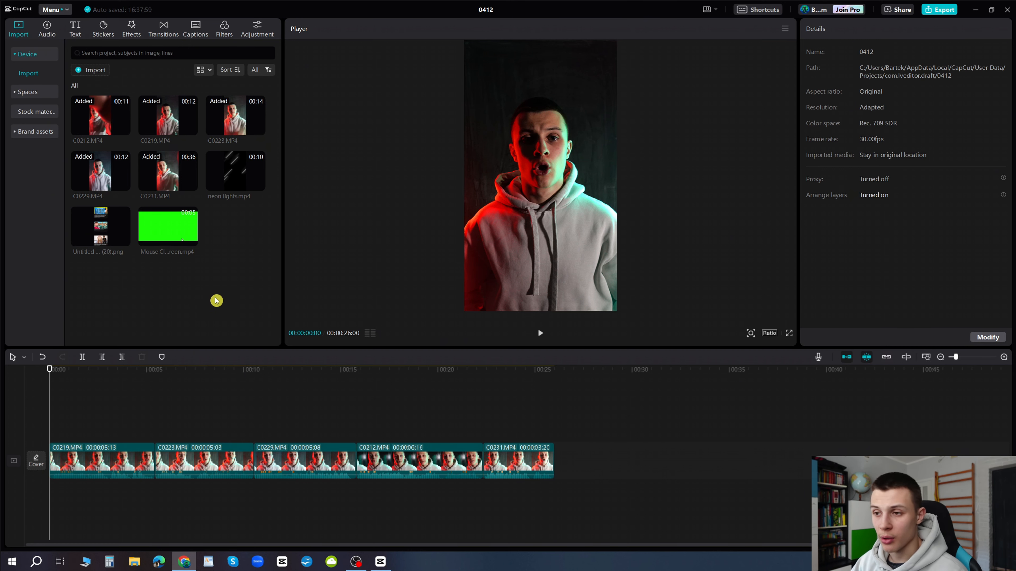
{"action": "left_click", "coordinate": [248, 164]}
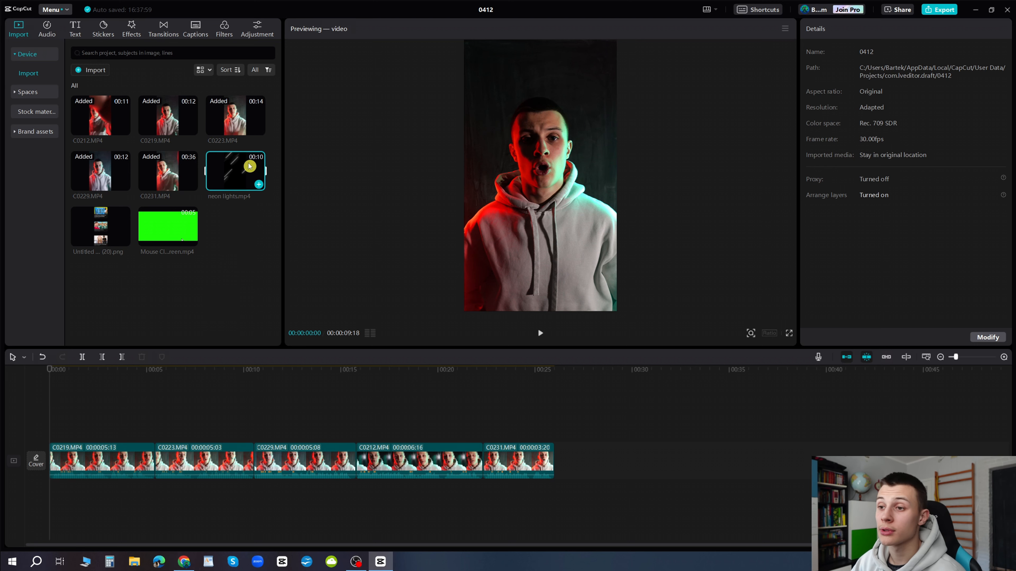
{"action": "left_click", "coordinate": [161, 230]}
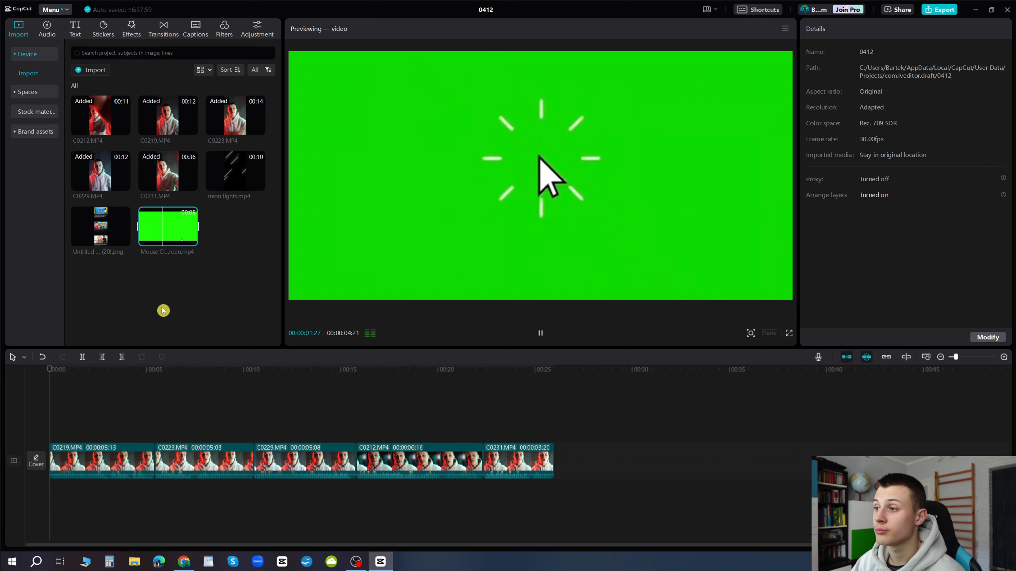
{"action": "left_click", "coordinate": [104, 231]}
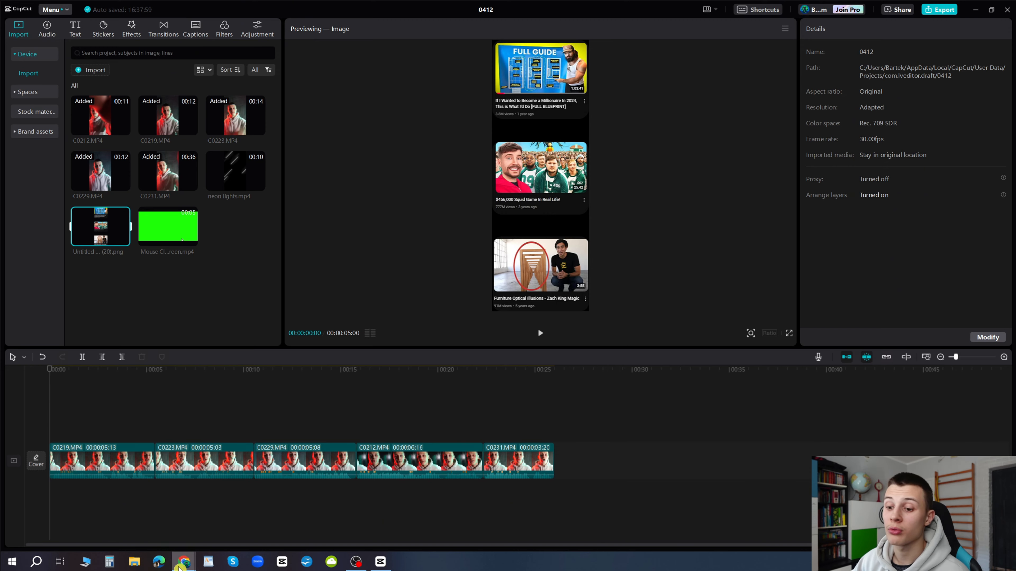
Step: Switch to Chrome, search Google for canva and open the Canva website from the results
{"action": "mouse_move", "coordinate": [184, 561]}
{"action": "left_click", "coordinate": [216, 536]}
{"action": "left_click", "coordinate": [415, 219]}
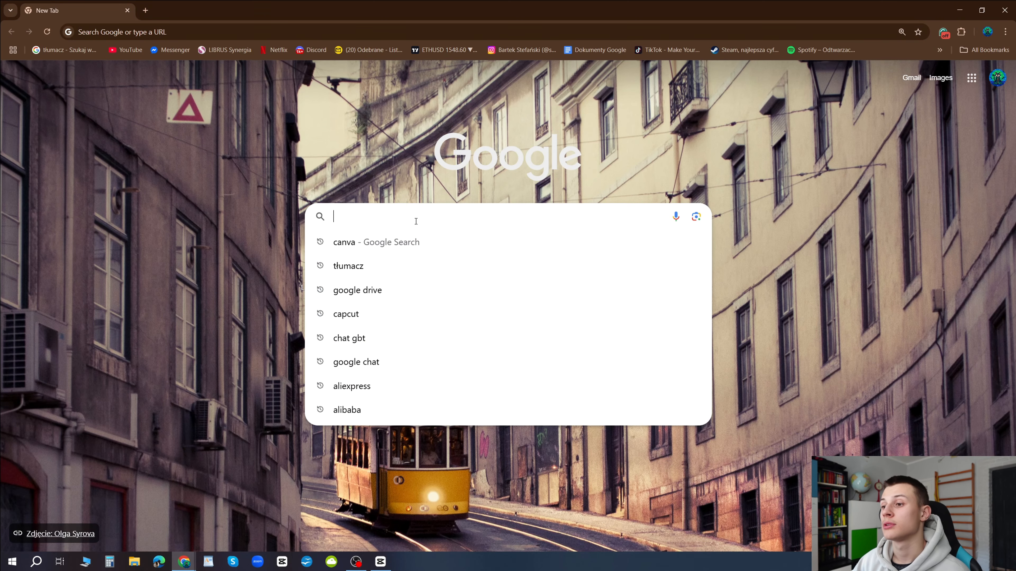
{"action": "left_click", "coordinate": [370, 250]}
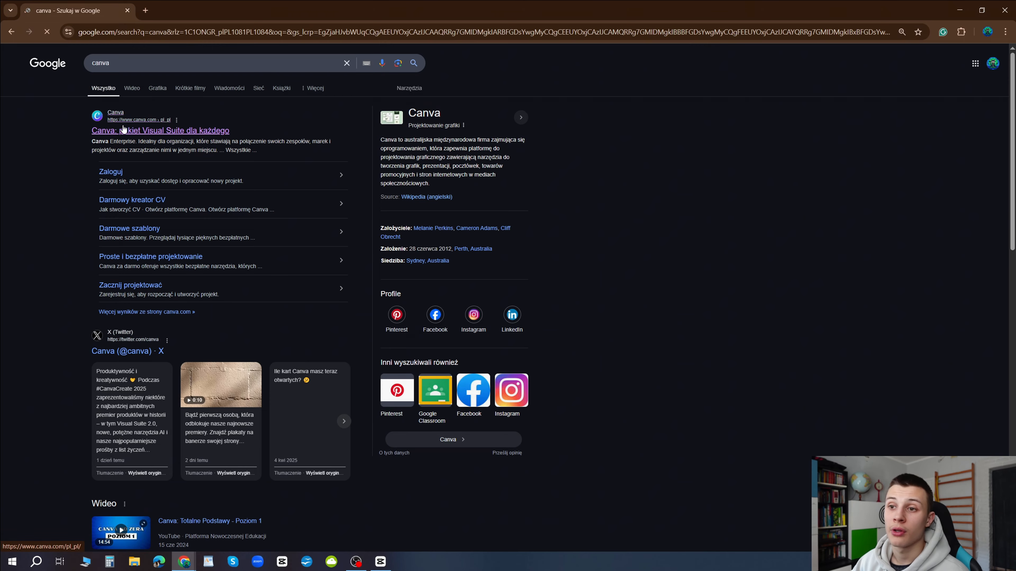
{"action": "left_click", "coordinate": [124, 128]}
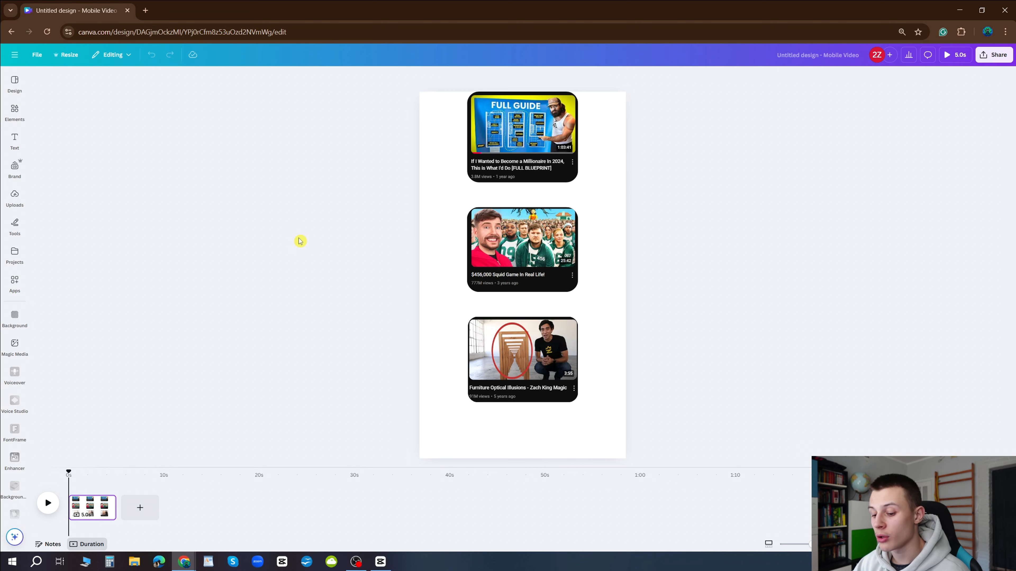
Step: Capture a screenshot of the "$456,000 Squid Game In Real Life!" thumbnail and paste it into the Canva design
{"action": "key", "text": "super+shift+s"}
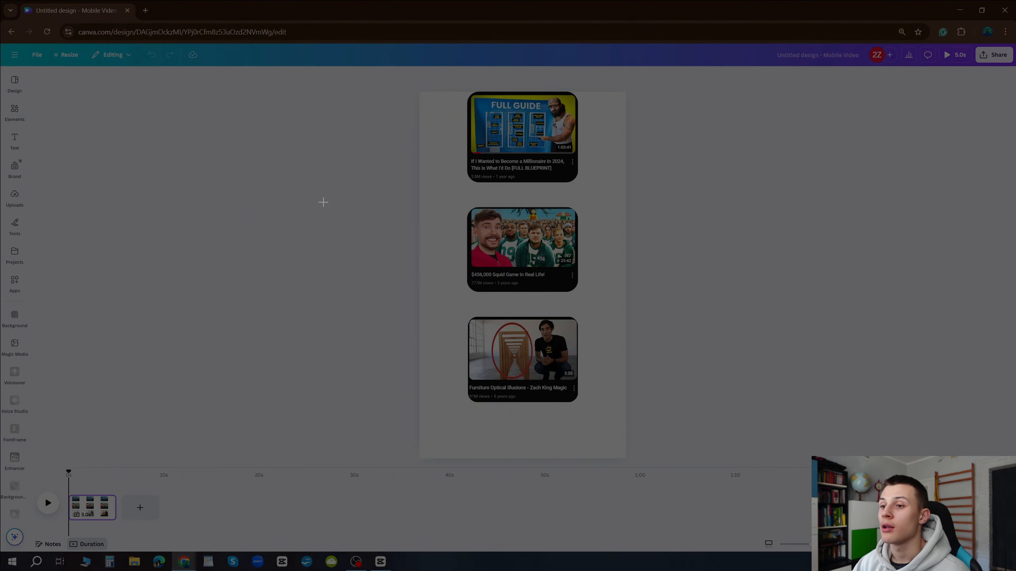
{"action": "left_click_drag", "start_coordinate": [456, 197], "coordinate": [601, 311]}
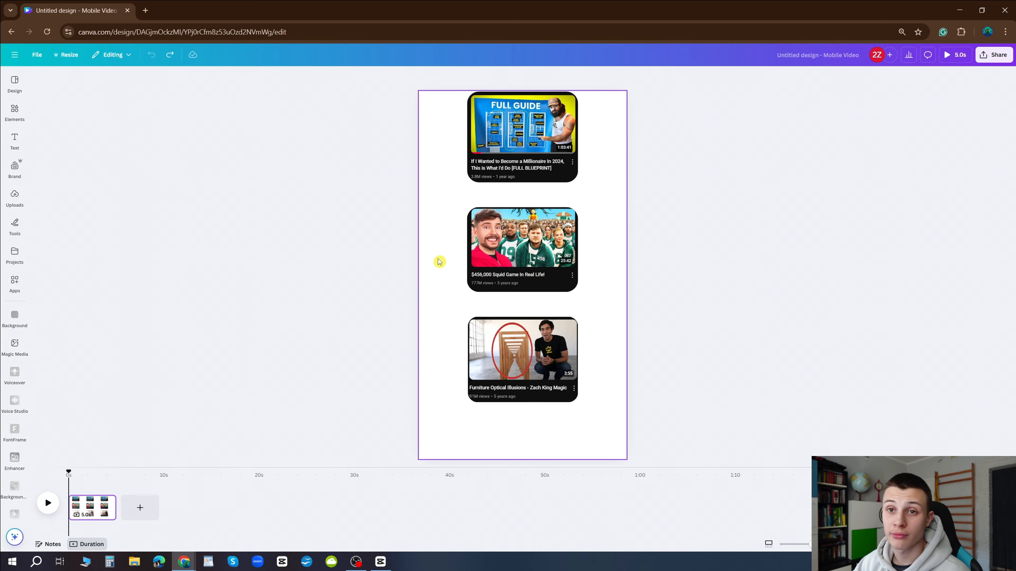
{"action": "key", "text": "ctrl+v"}
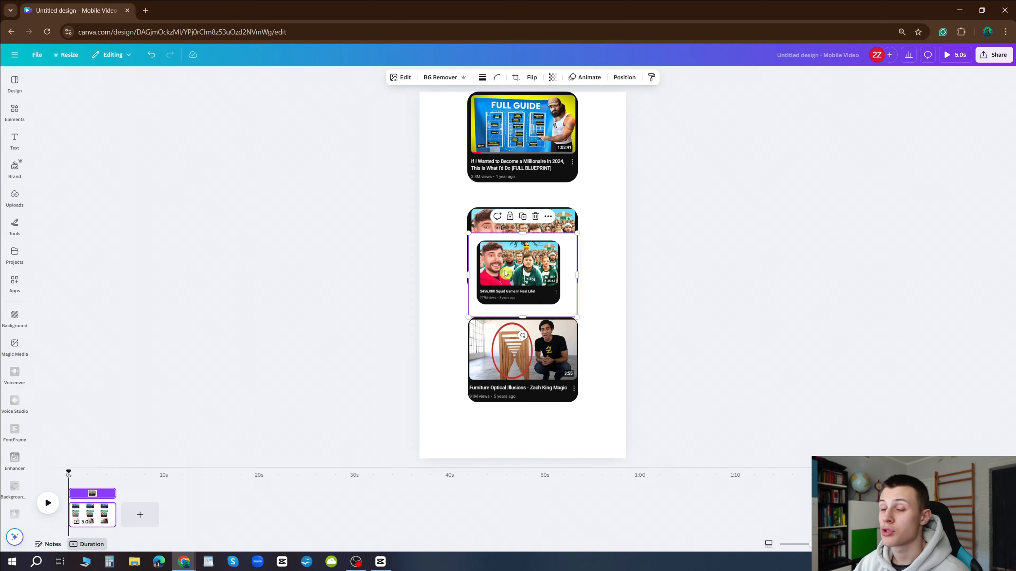
{"action": "left_click_drag", "start_coordinate": [505, 273], "coordinate": [476, 252]}
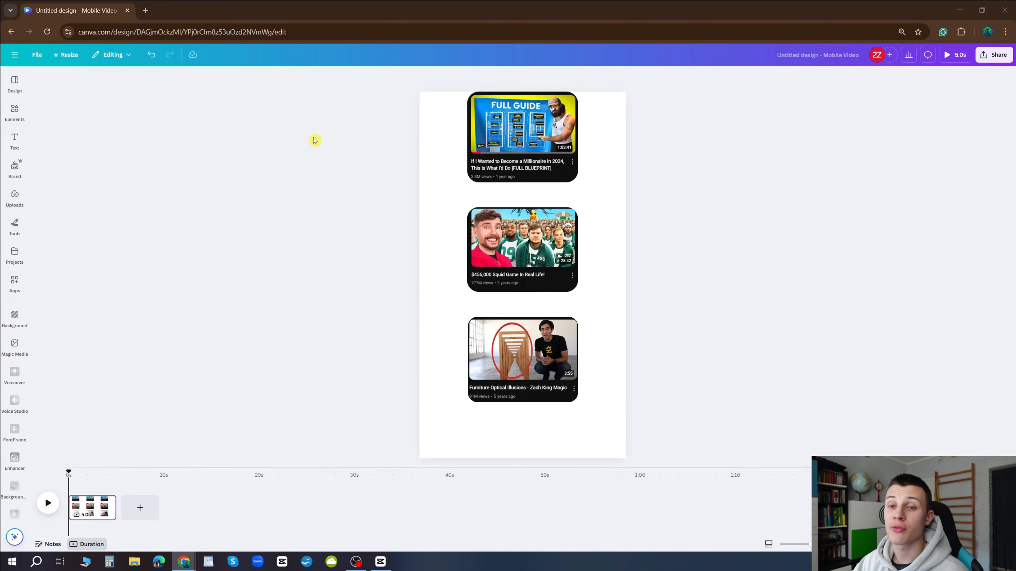
Step: Try a corner rounding of 25 on the "FULL GUIDE" thumbnail in the Canva design
{"action": "left_click", "coordinate": [490, 110]}
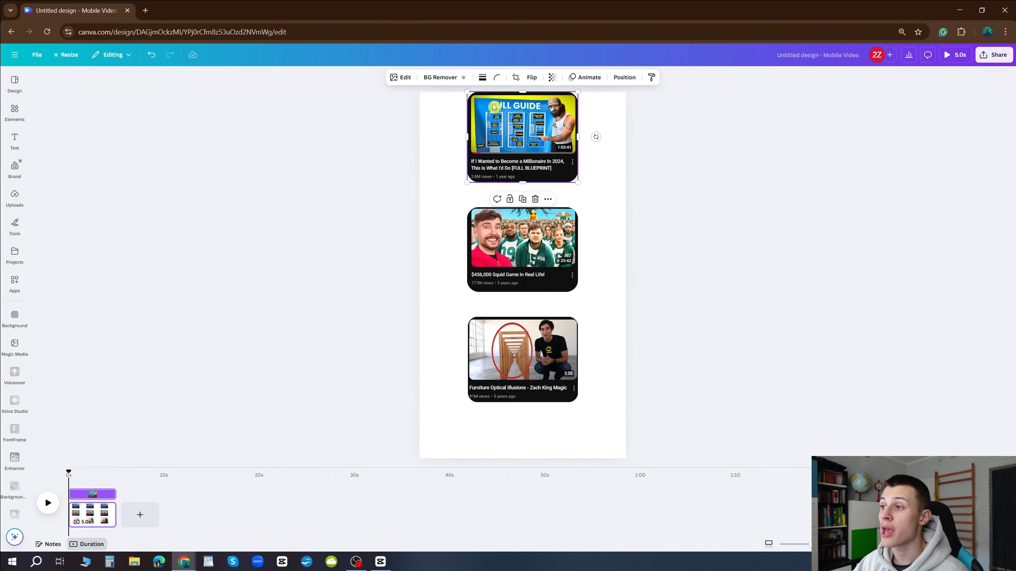
{"action": "left_click", "coordinate": [444, 163]}
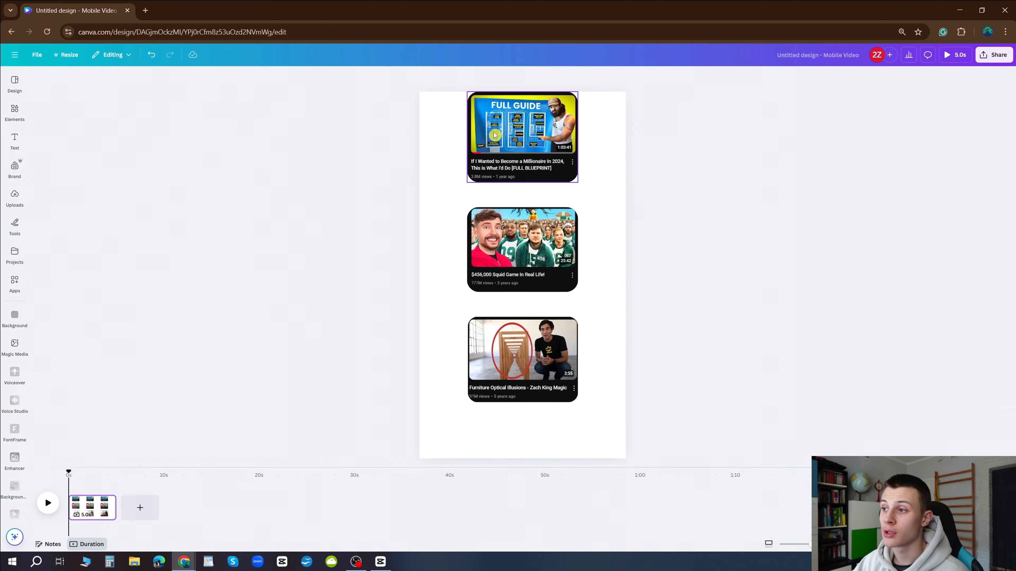
{"action": "left_click", "coordinate": [497, 117]}
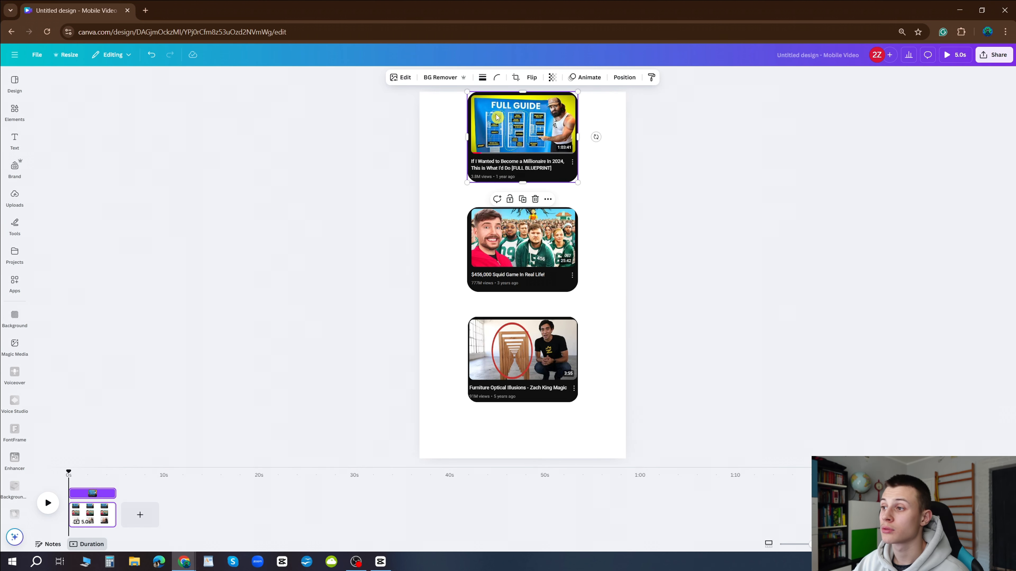
{"action": "left_click", "coordinate": [497, 82]}
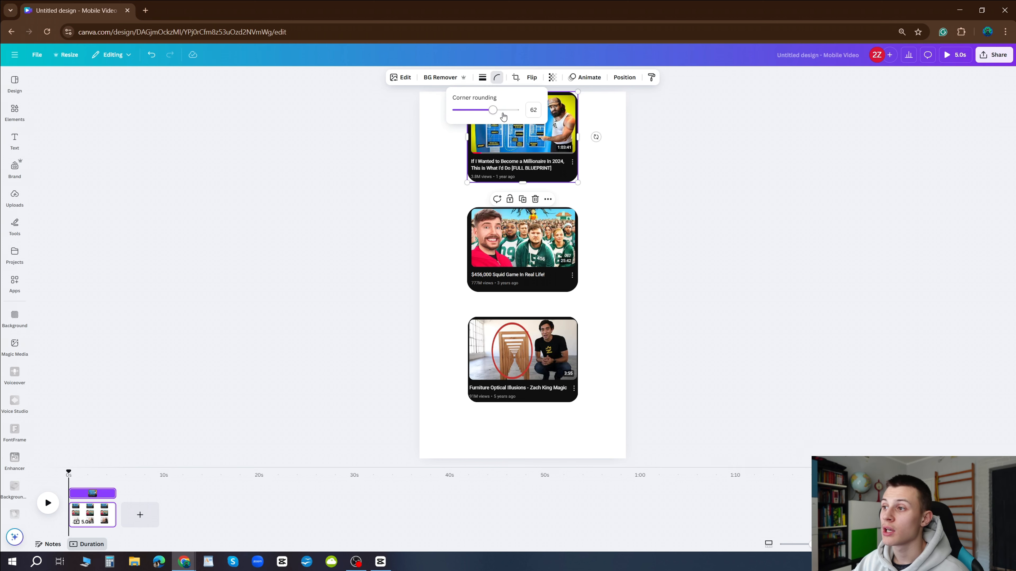
{"action": "left_click_drag", "start_coordinate": [493, 110], "coordinate": [468, 110]}
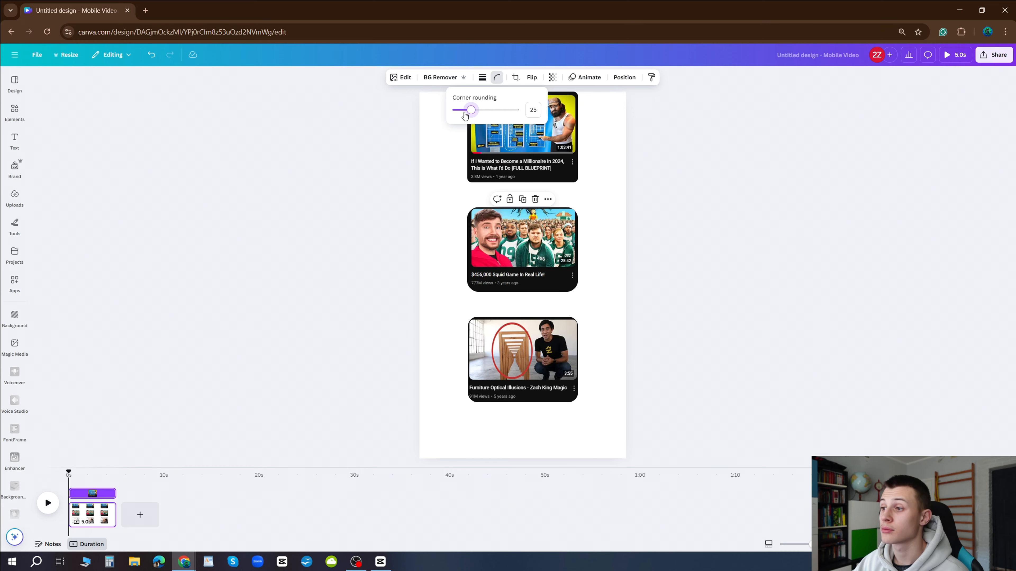
{"action": "left_click", "coordinate": [352, 108]}
{"action": "left_click_drag", "start_coordinate": [352, 108], "coordinate": [363, 308]}
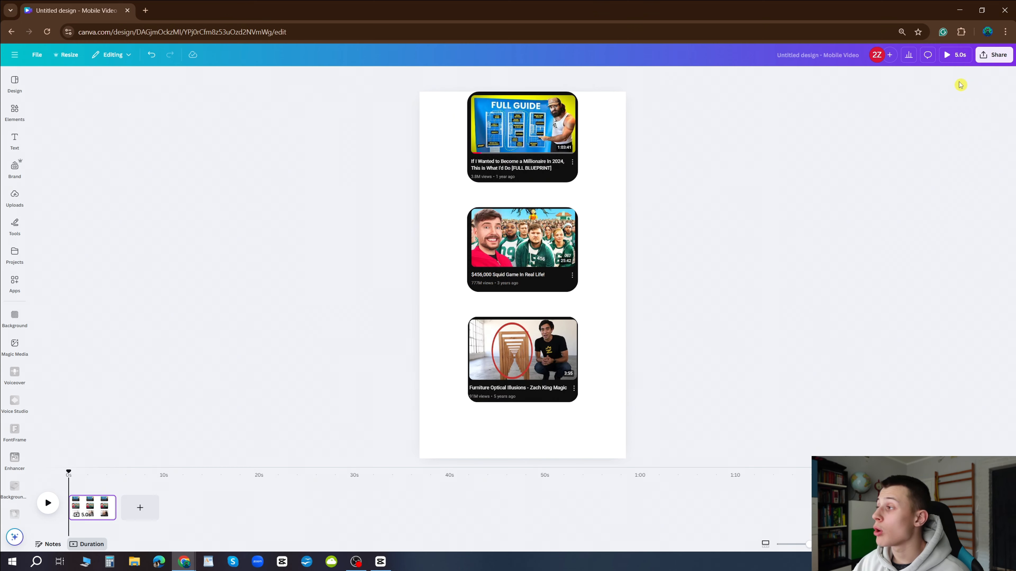
Step: Open the sharing options of the Canva mobile video design
{"action": "left_click", "coordinate": [982, 57]}
{"action": "left_click", "coordinate": [873, 217]}
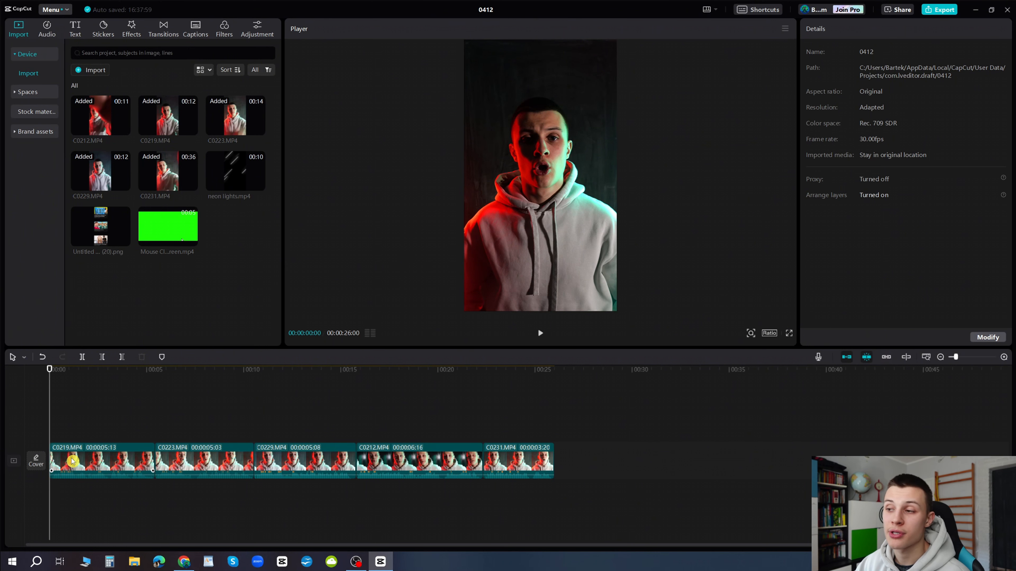
Step: Add transform keyframes at the start of the C0219 clip in CapCut
{"action": "left_click", "coordinate": [73, 462]}
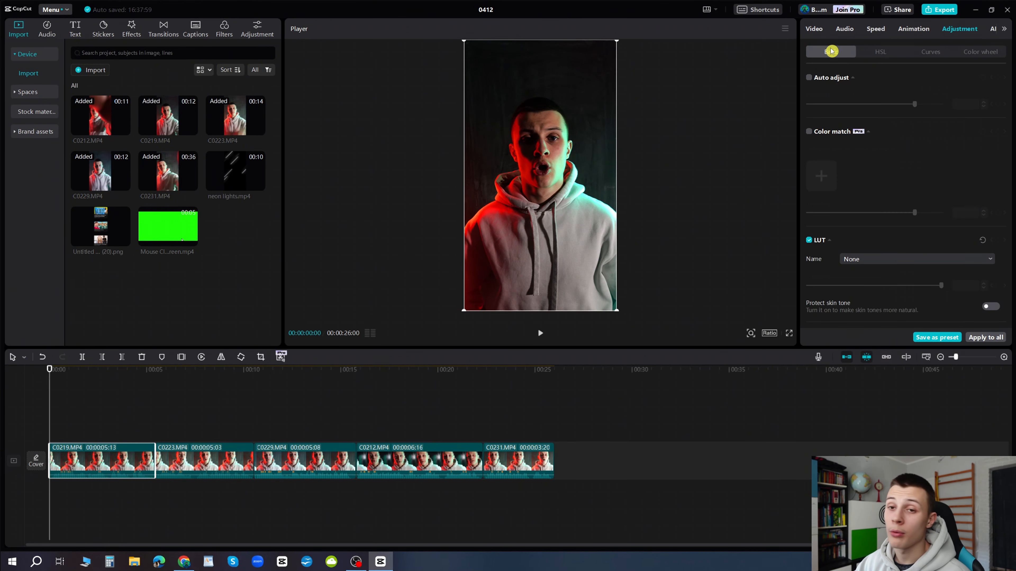
{"action": "left_click", "coordinate": [814, 29]}
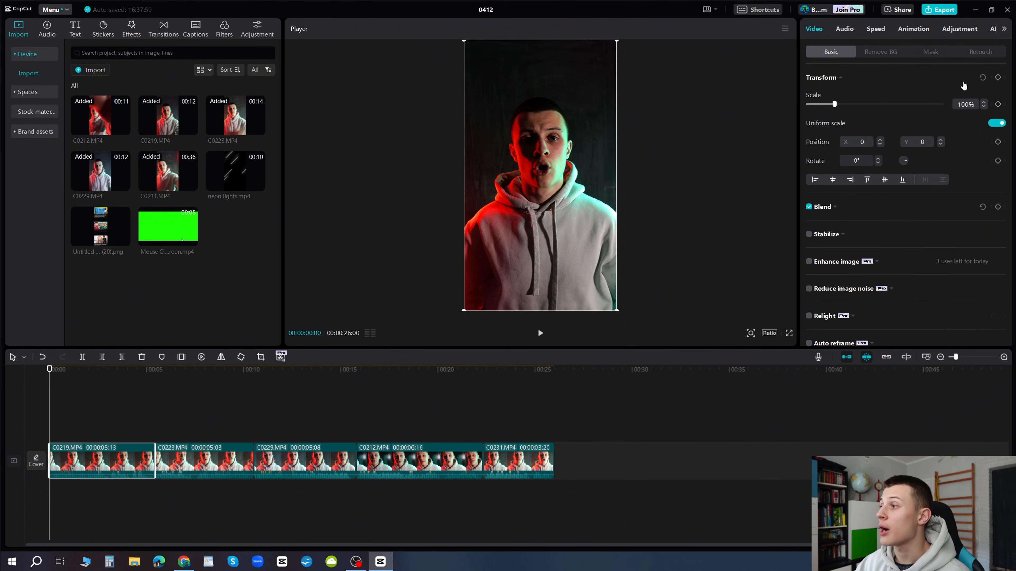
{"action": "left_click", "coordinate": [998, 78]}
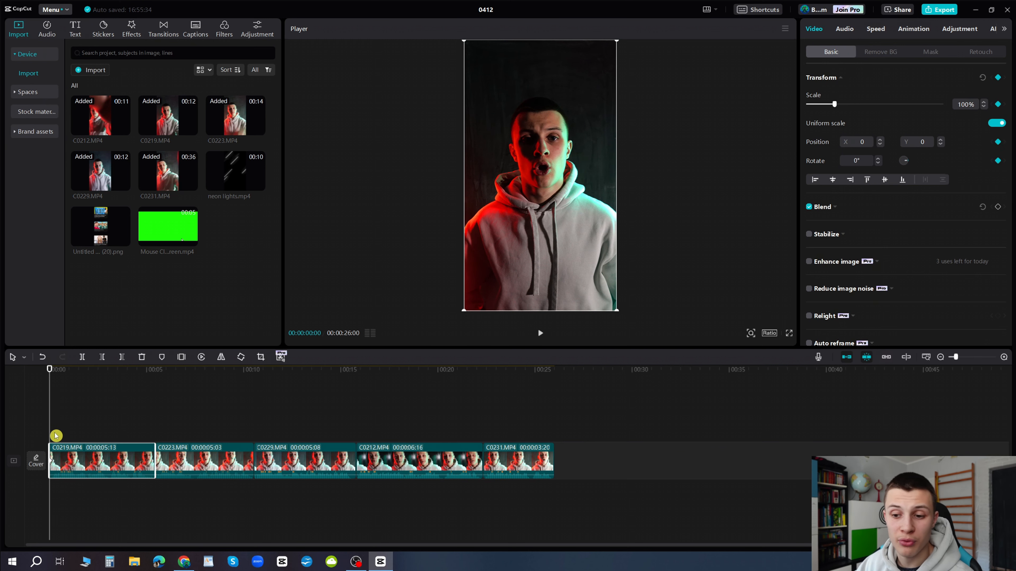
Step: At 00:00:00:16, shrink the C0219 clip to 65% scale and place it at the top of the frame at Y 676
{"action": "key", "text": "space"}
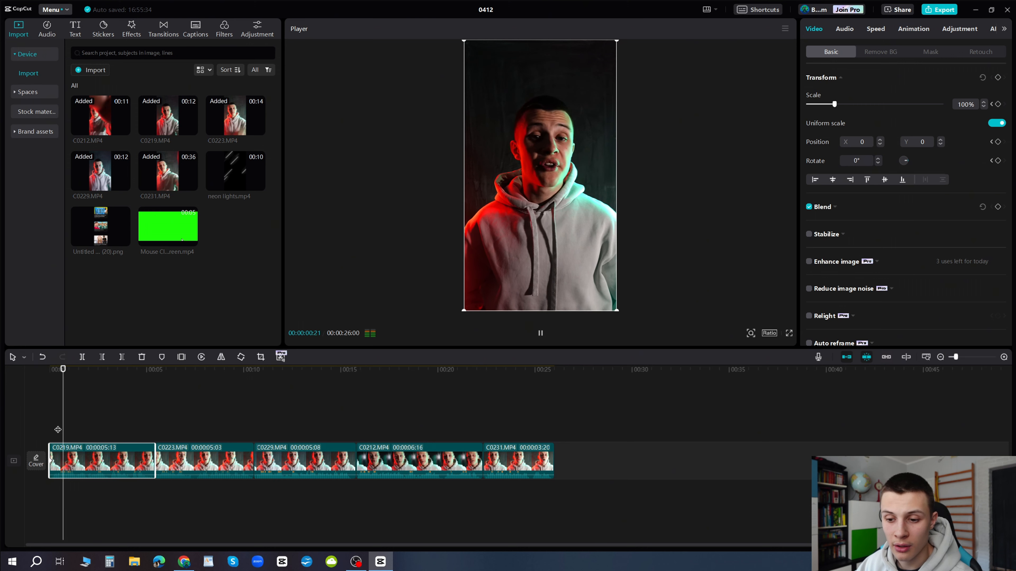
{"action": "left_click", "coordinate": [58, 430]}
{"action": "left_click", "coordinate": [59, 450]}
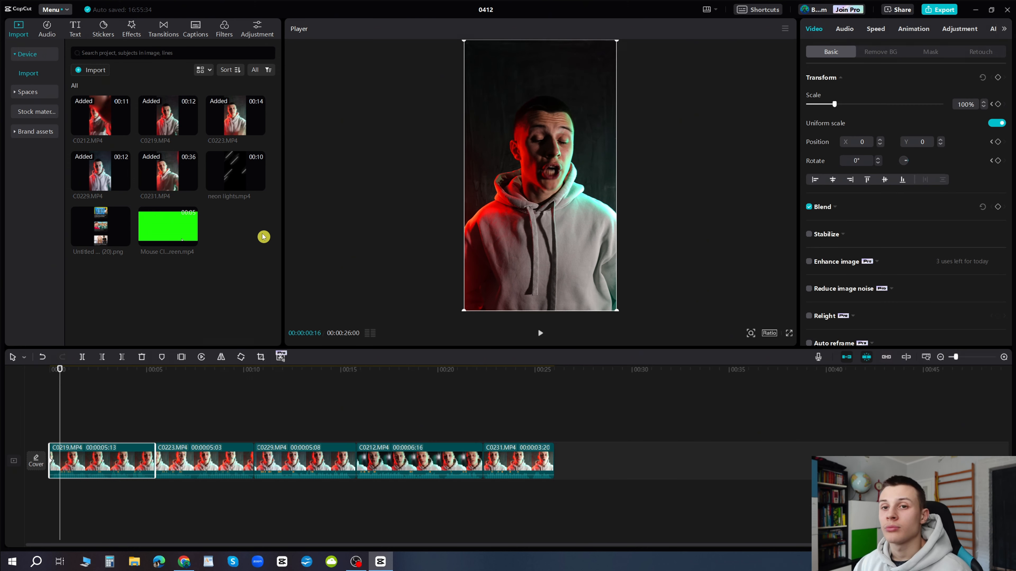
{"action": "left_click_drag", "start_coordinate": [464, 310], "coordinate": [535, 206]}
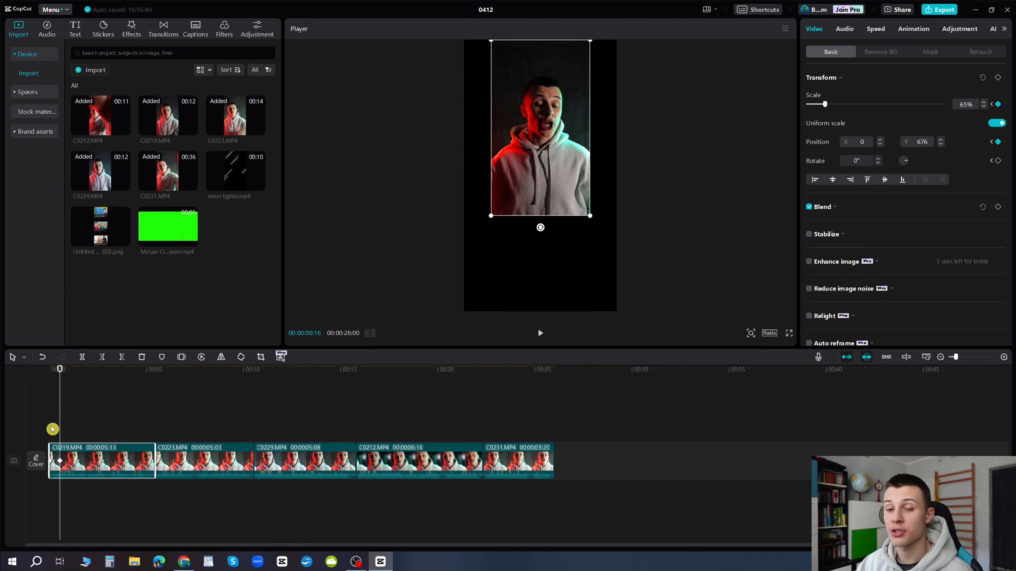
Step: Play the opening of the C0219 clip to check the scale-down animation, and return the playhead to the start
{"action": "left_click", "coordinate": [53, 429]}
{"action": "key", "text": "space"}
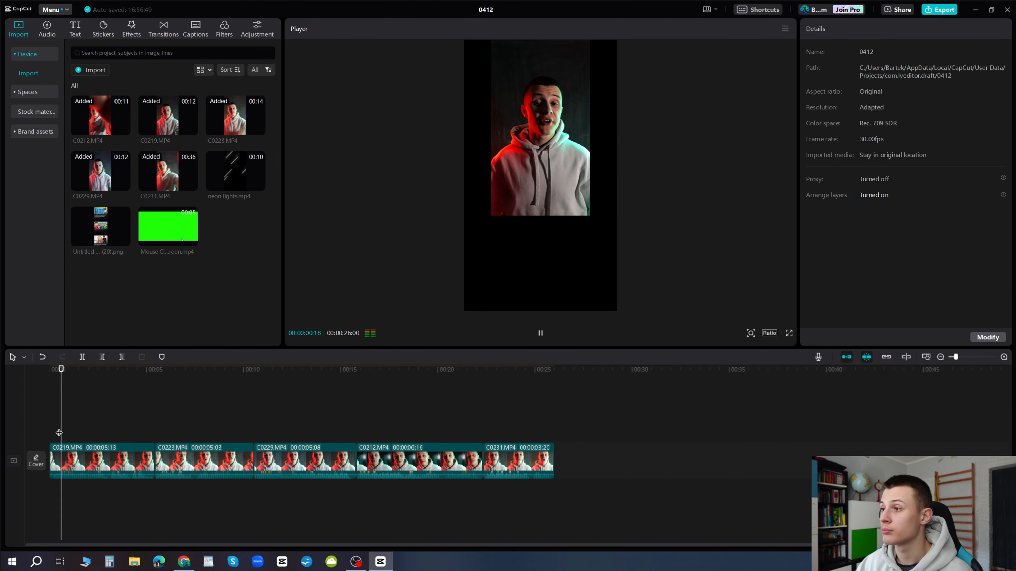
{"action": "left_click", "coordinate": [54, 427]}
{"action": "left_click", "coordinate": [38, 429]}
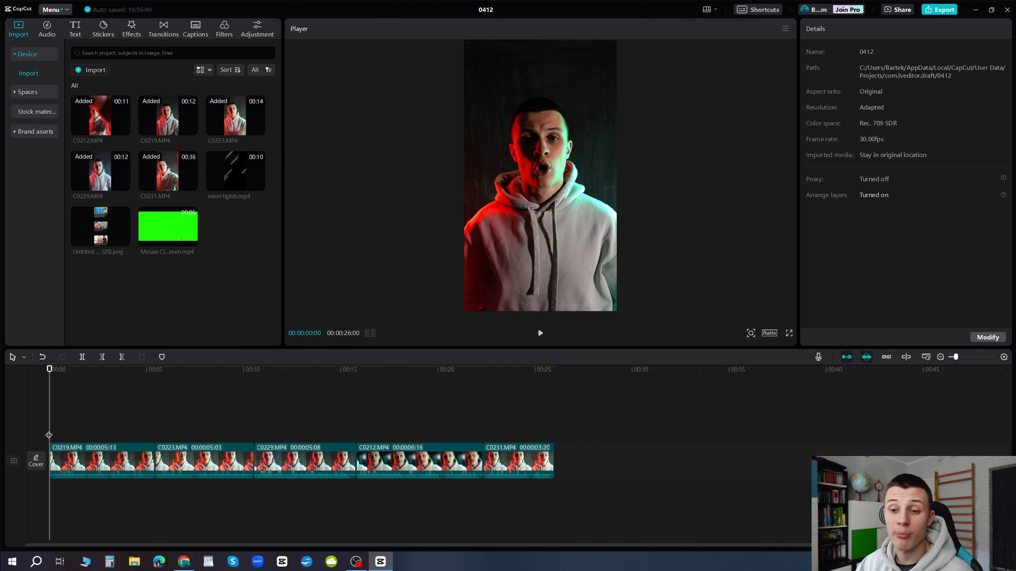
Step: Apply the Ease Out graph to the X-position keyframe at 00:00:00:16 of the C0219 clip, and hide its keyframe animation
{"action": "left_click", "coordinate": [82, 459]}
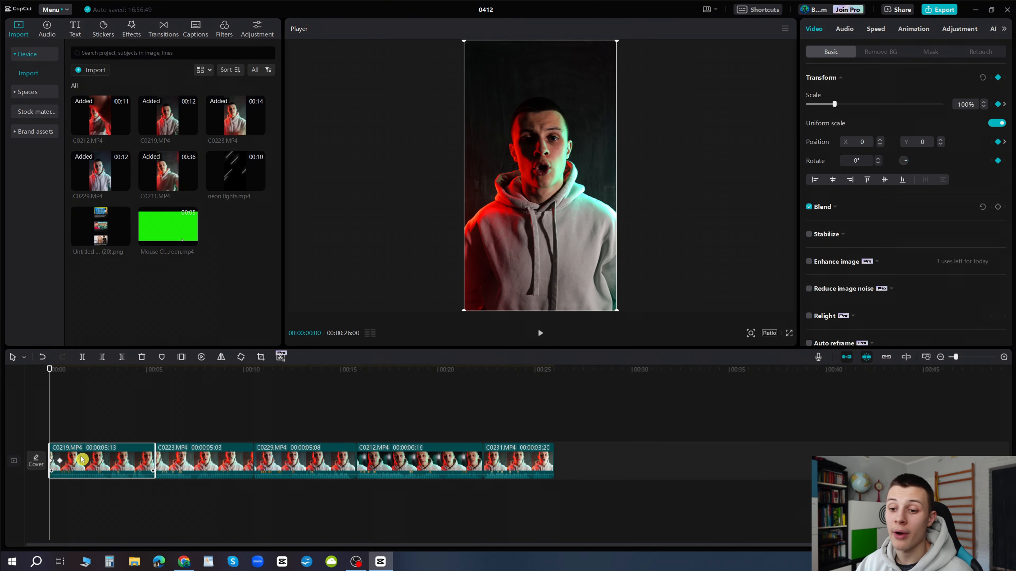
{"action": "right_click", "coordinate": [82, 459]}
{"action": "left_click", "coordinate": [102, 516]}
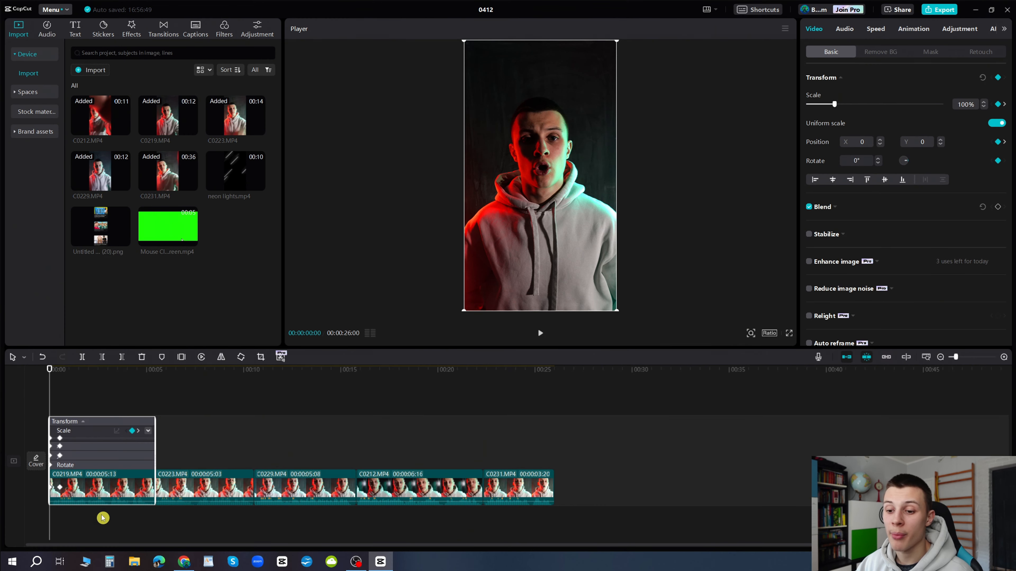
{"action": "scroll", "coordinate": [74, 490], "scroll_direction": "up", "scroll_amount": 2}
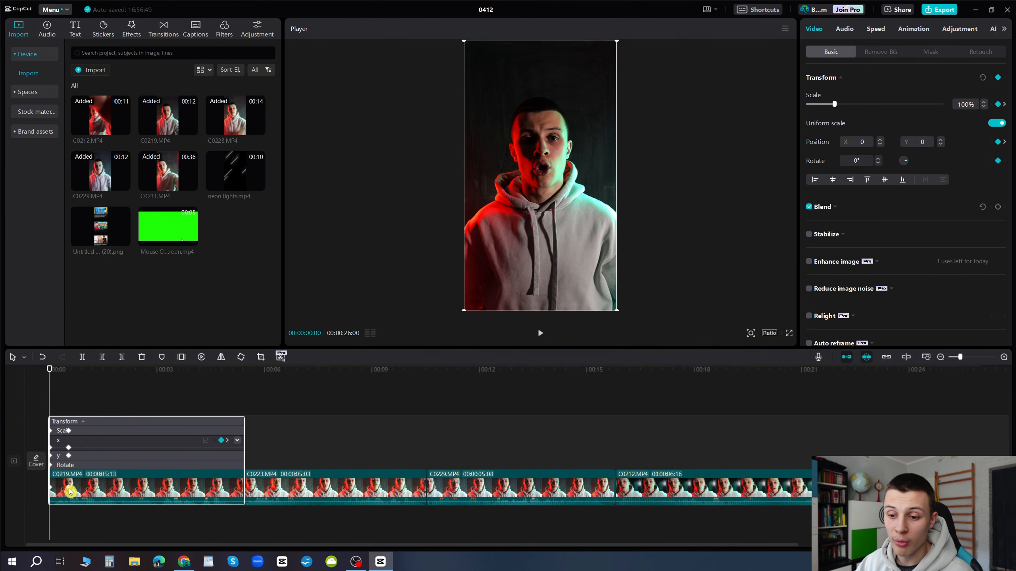
{"action": "left_click", "coordinate": [69, 487]}
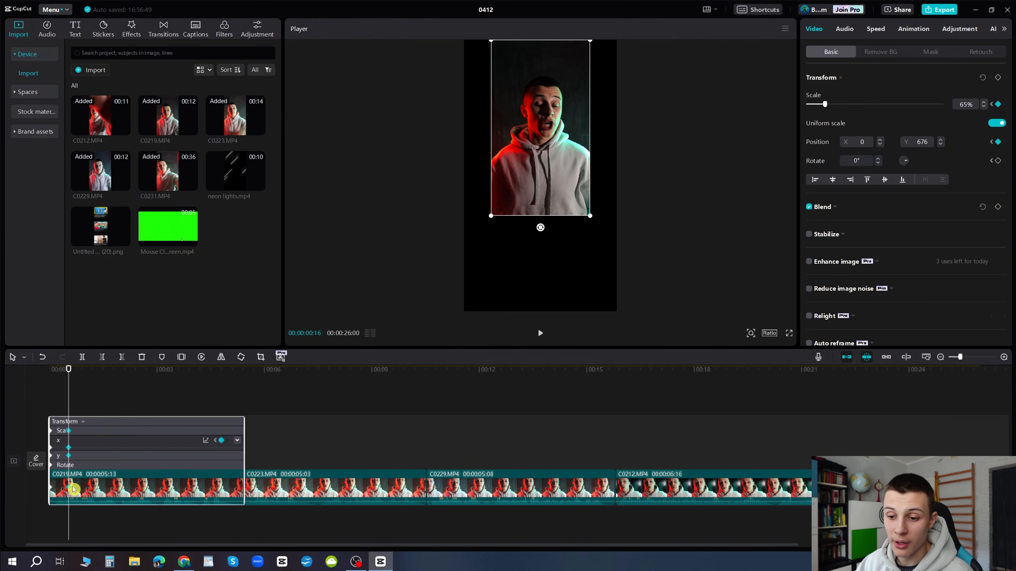
{"action": "left_click", "coordinate": [207, 443]}
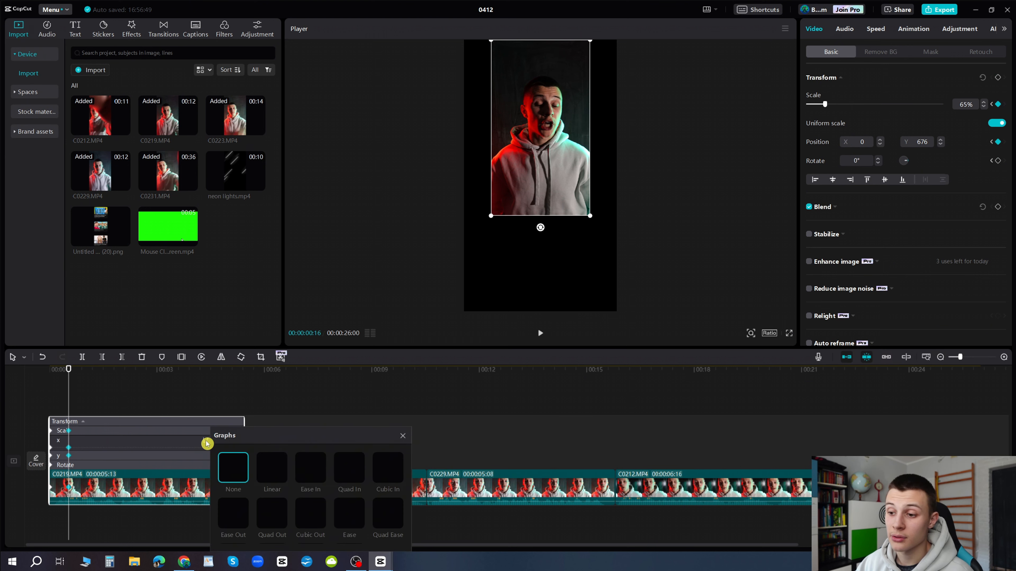
{"action": "left_click", "coordinate": [237, 520]}
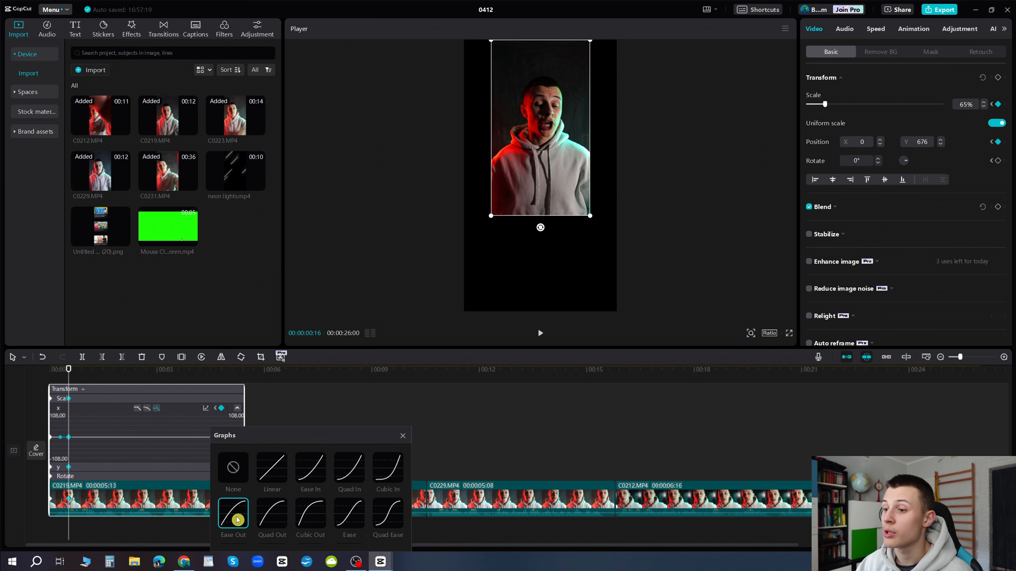
{"action": "left_click", "coordinate": [402, 435]}
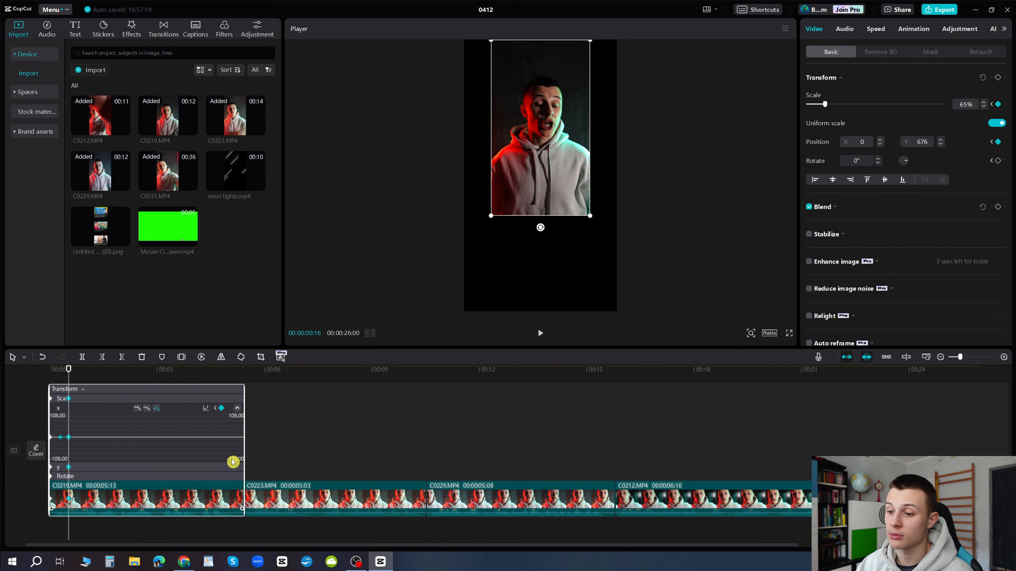
{"action": "right_click", "coordinate": [191, 448]}
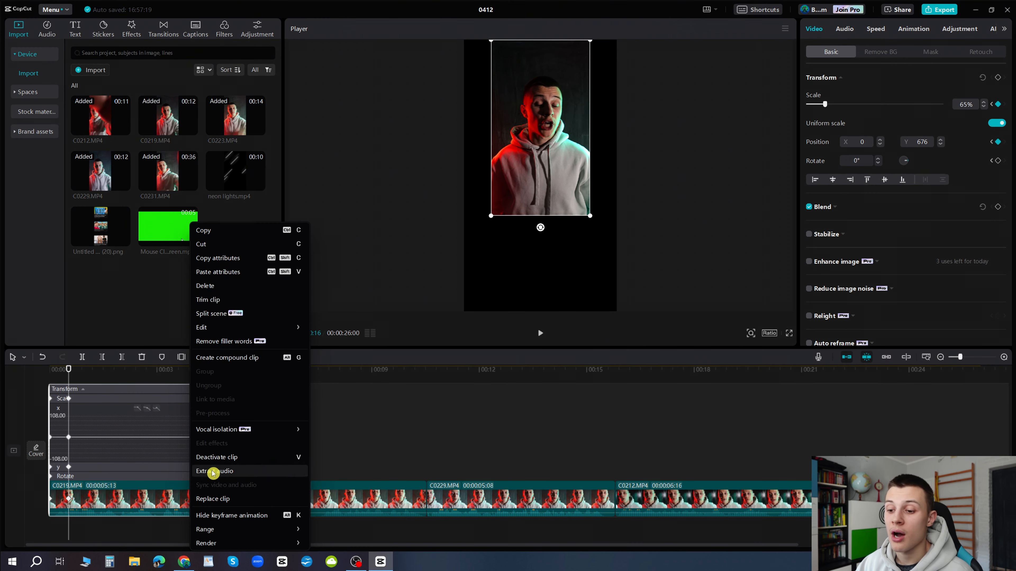
{"action": "left_click", "coordinate": [214, 519]}
Step: Play the C0219 clip from the start to check the eased scale-down animation
{"action": "left_click", "coordinate": [114, 431]}
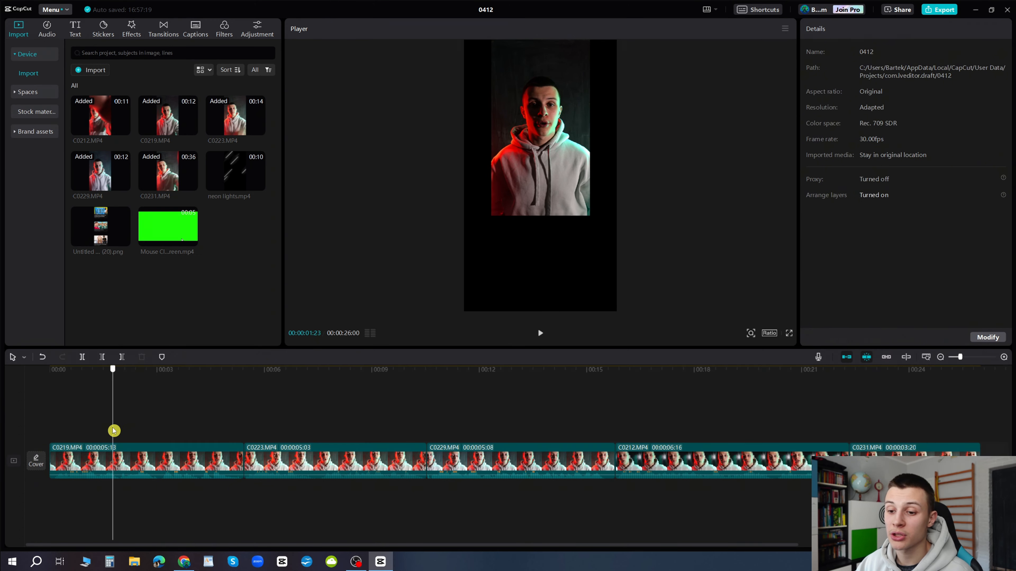
{"action": "left_click_drag", "start_coordinate": [113, 431], "coordinate": [25, 431]}
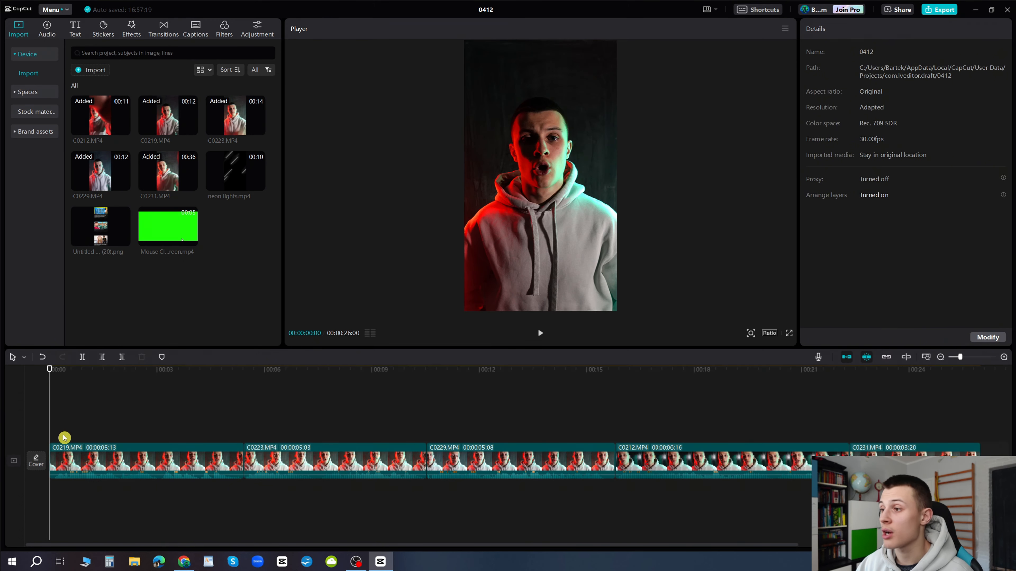
{"action": "key", "text": "space"}
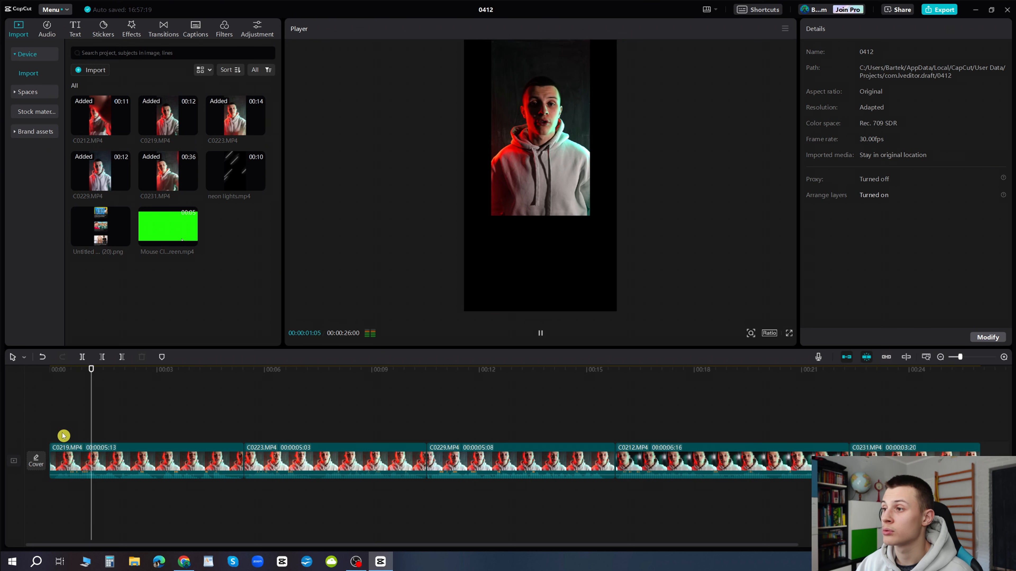
{"action": "key", "text": "space"}
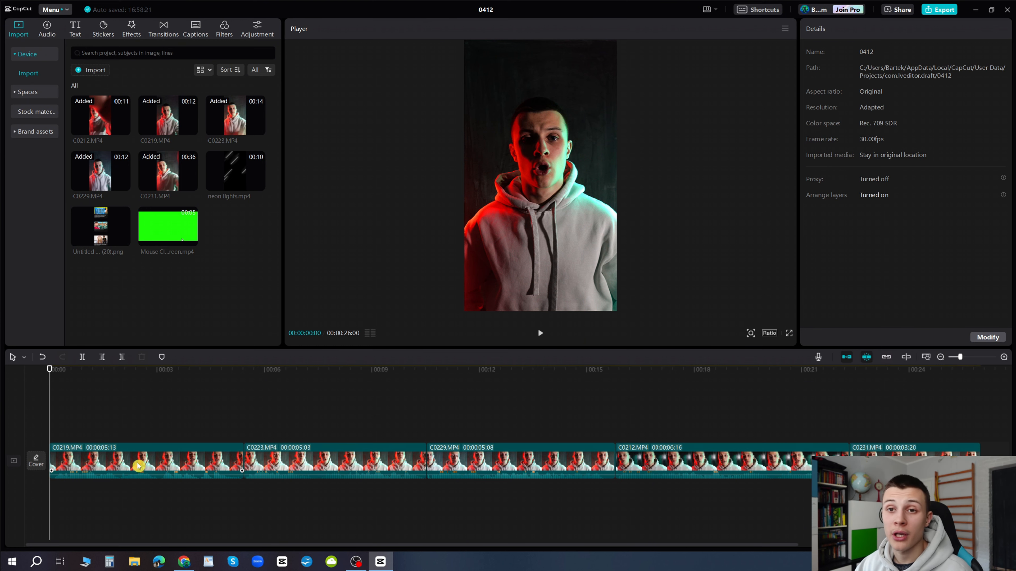
Step: Split the C0219 clip at 00:00:02:16
{"action": "left_click_drag", "start_coordinate": [148, 429], "coordinate": [140, 428]}
{"action": "left_click", "coordinate": [145, 465]}
{"action": "key", "text": "ctrl+b"}
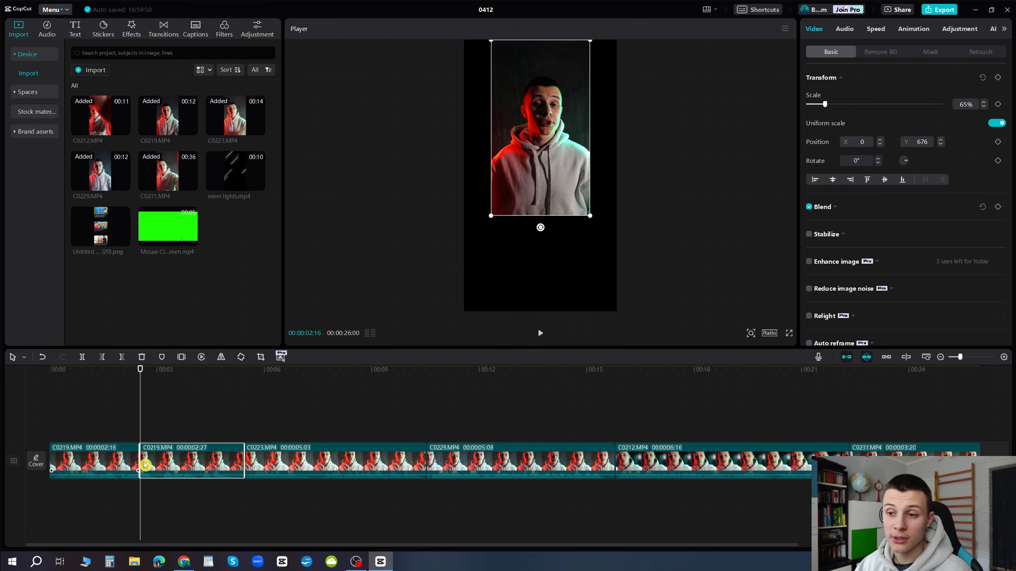
Step: Place neon lights.mp4 above the first C0219 piece at the timeline start and trim it to 00:00:02:16
{"action": "left_click", "coordinate": [233, 176]}
{"action": "left_click_drag", "start_coordinate": [233, 176], "coordinate": [54, 496]}
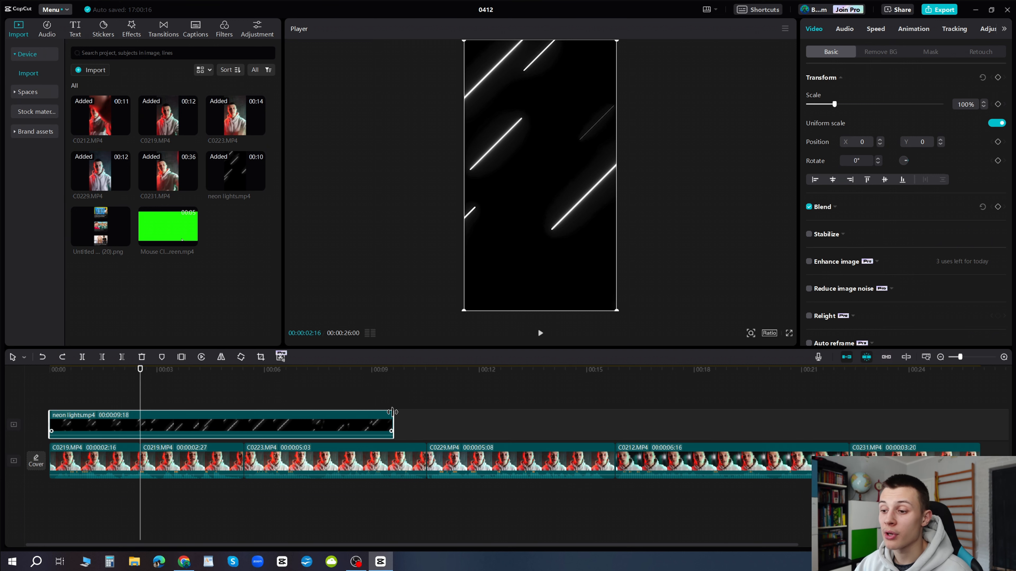
{"action": "left_click_drag", "start_coordinate": [392, 412], "coordinate": [50, 460]}
{"action": "left_click", "coordinate": [117, 432]}
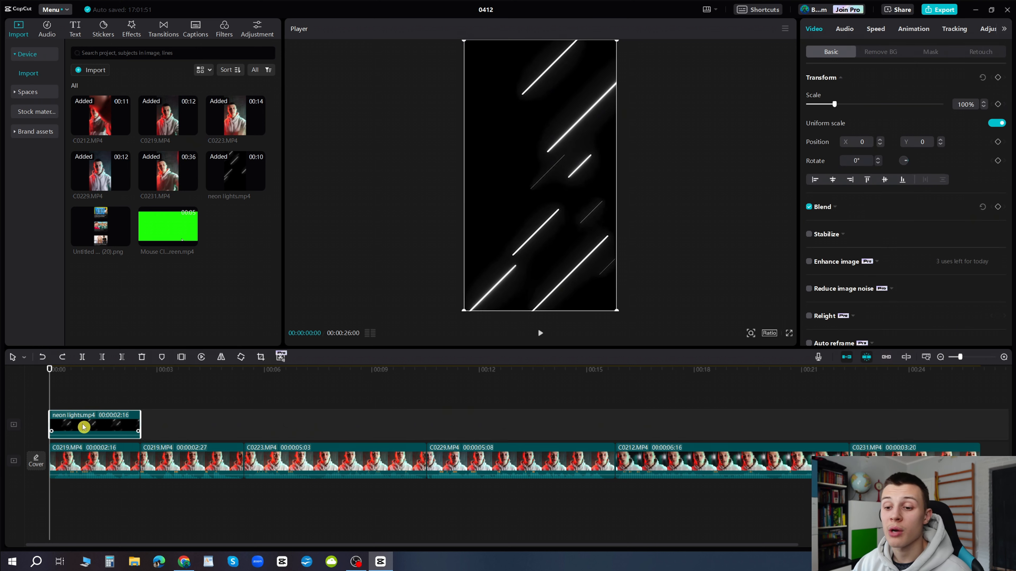
Step: Move the neon lights clip to the start of the main track and layer the first C0219 piece above it, previewing the result
{"action": "left_click_drag", "start_coordinate": [89, 421], "coordinate": [78, 457]}
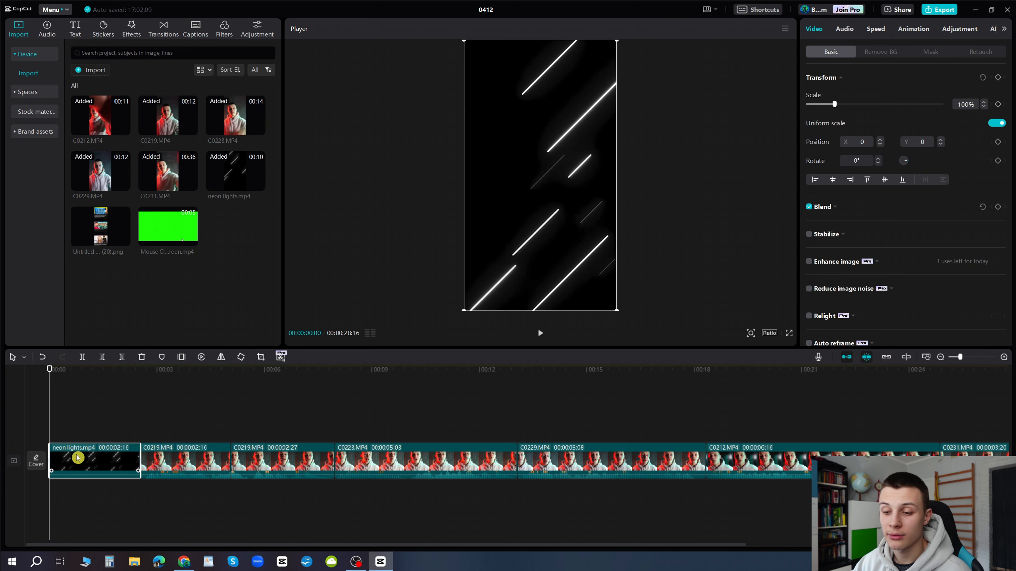
{"action": "left_click", "coordinate": [75, 457]}
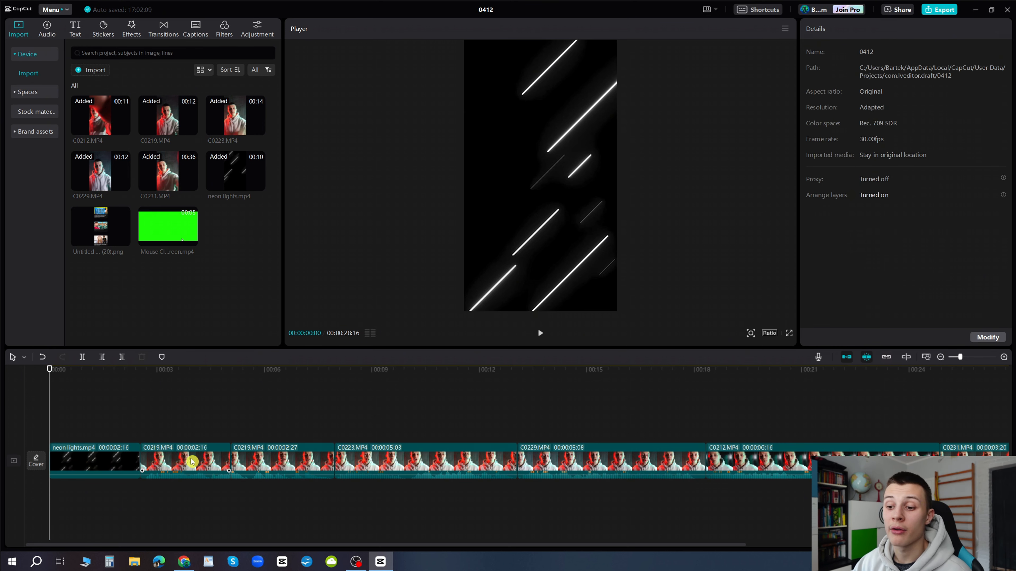
{"action": "left_click_drag", "start_coordinate": [192, 461], "coordinate": [99, 422]}
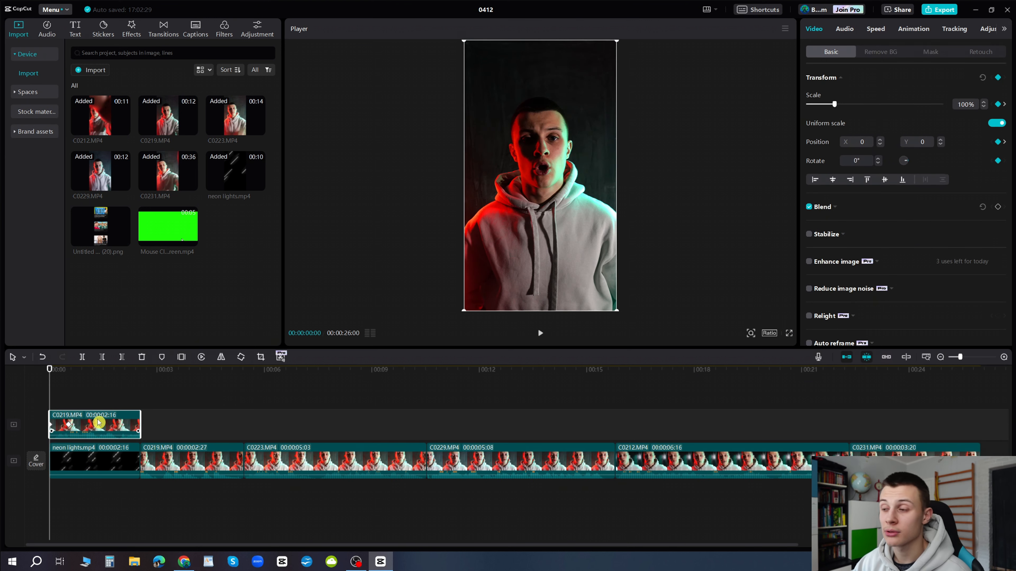
{"action": "key", "text": "space"}
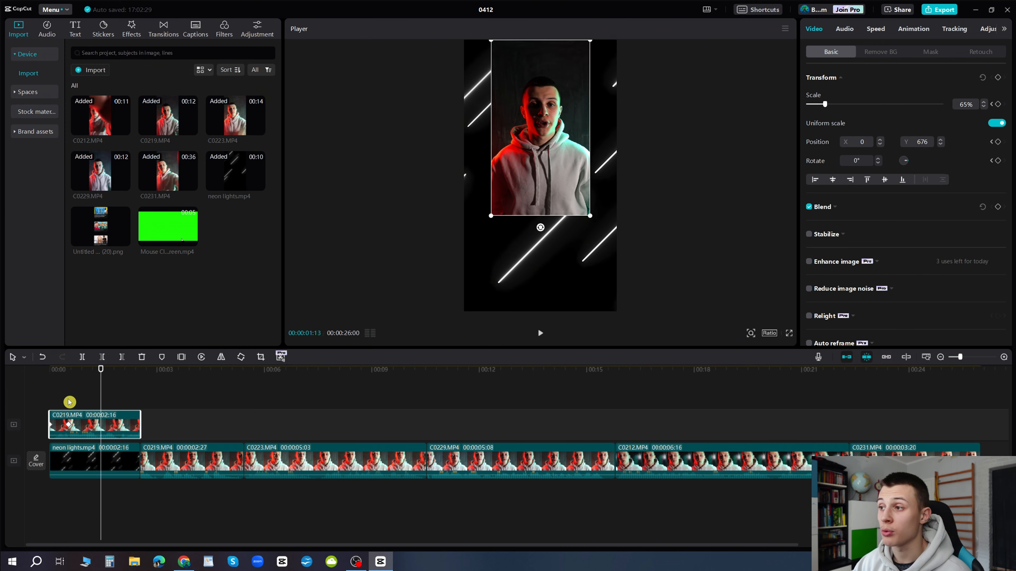
Step: Add three copies of Untitled design (20).png on separate tracks above the first C0219 piece
{"action": "left_click_drag", "start_coordinate": [304, 347], "coordinate": [305, 249]}
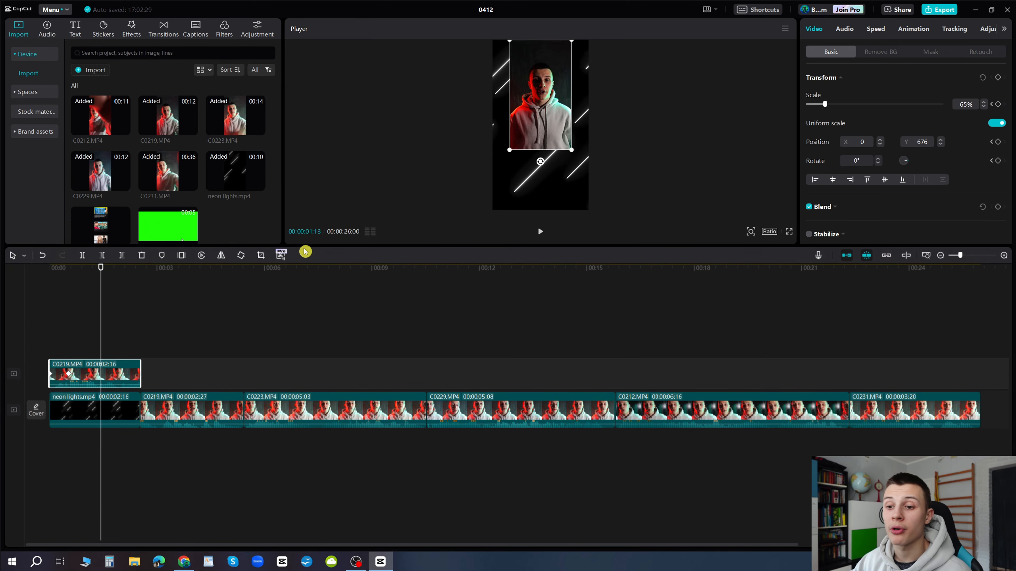
{"action": "left_click_drag", "start_coordinate": [110, 221], "coordinate": [68, 343]}
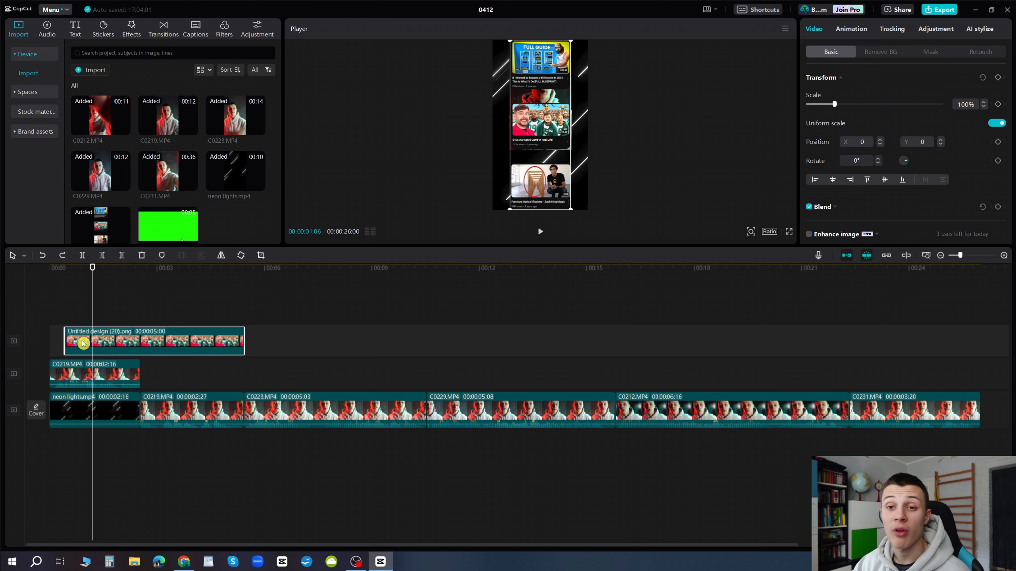
{"action": "left_click_drag", "start_coordinate": [83, 343], "coordinate": [80, 287]}
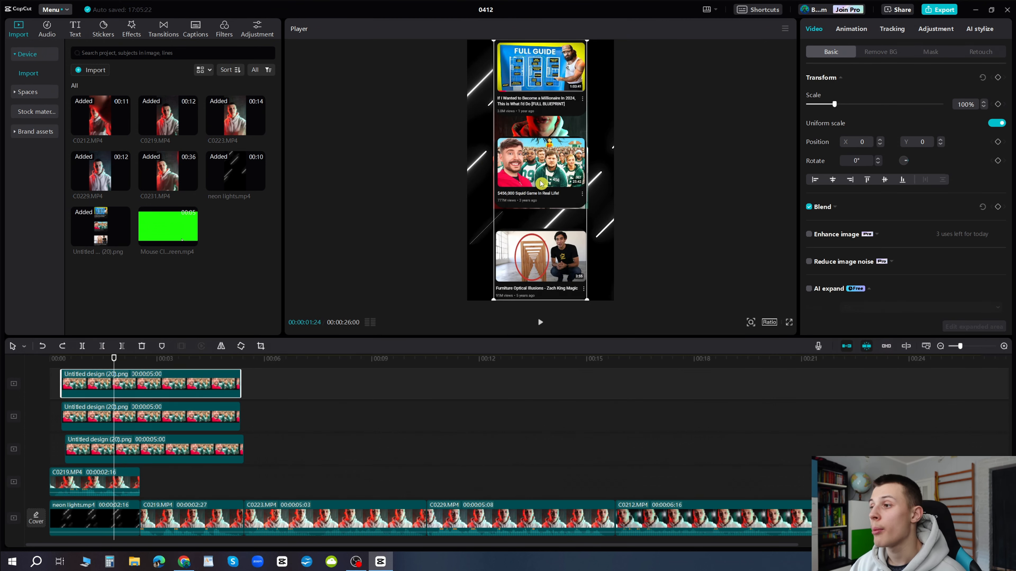
{"action": "left_click_drag", "start_coordinate": [537, 179], "coordinate": [516, 188]}
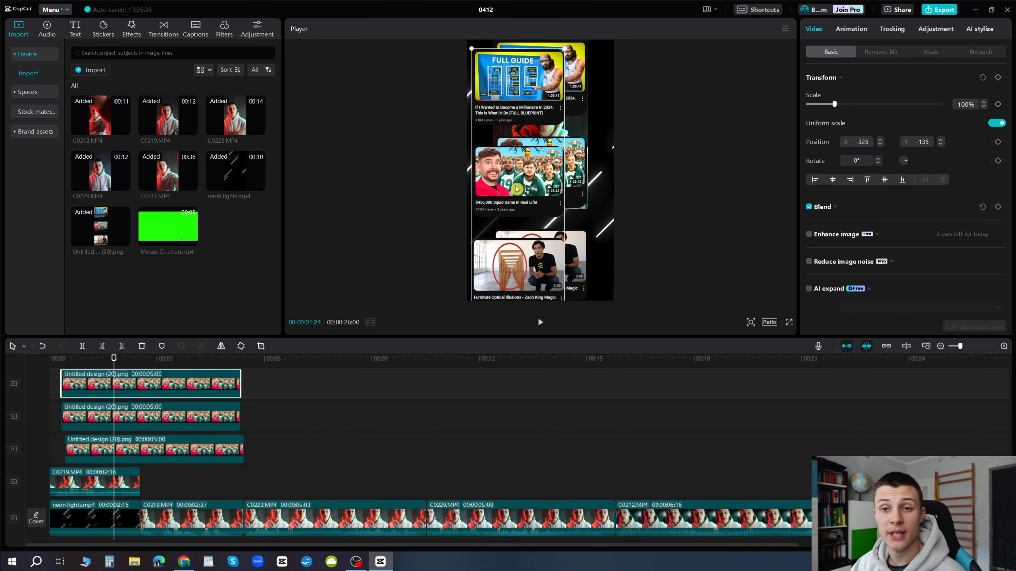
{"action": "key", "text": "ctrl+z"}
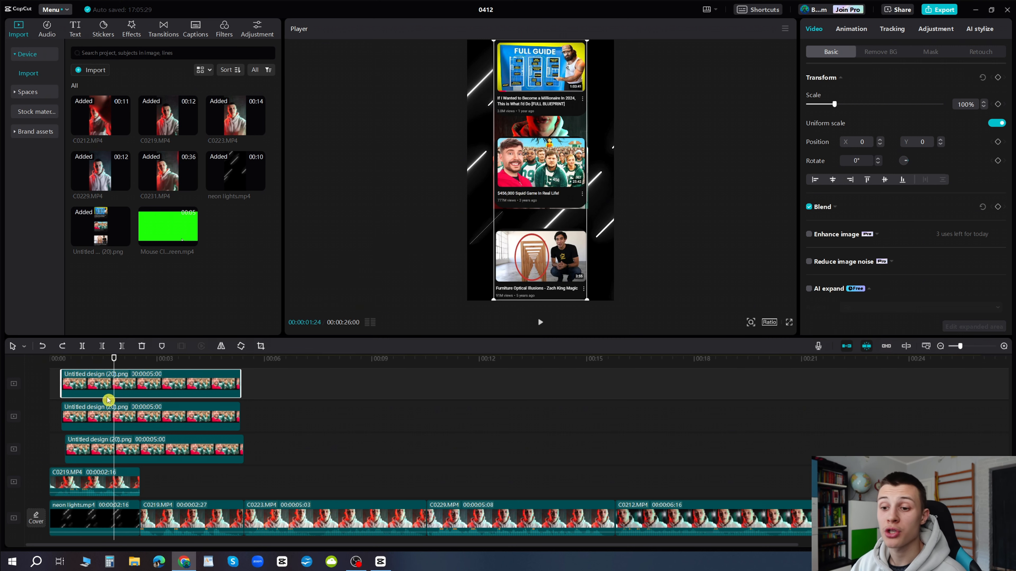
{"action": "left_click", "coordinate": [110, 412]}
{"action": "left_click", "coordinate": [112, 444]}
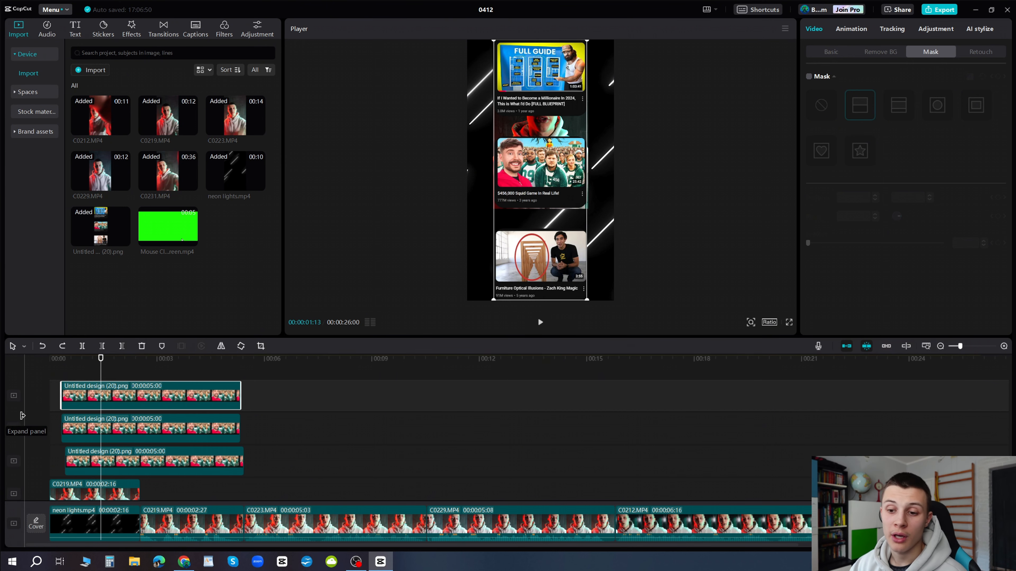
Step: Show the track controls and hide the tracks of the two lower Untitled design (20).png copies
{"action": "left_click", "coordinate": [22, 416]}
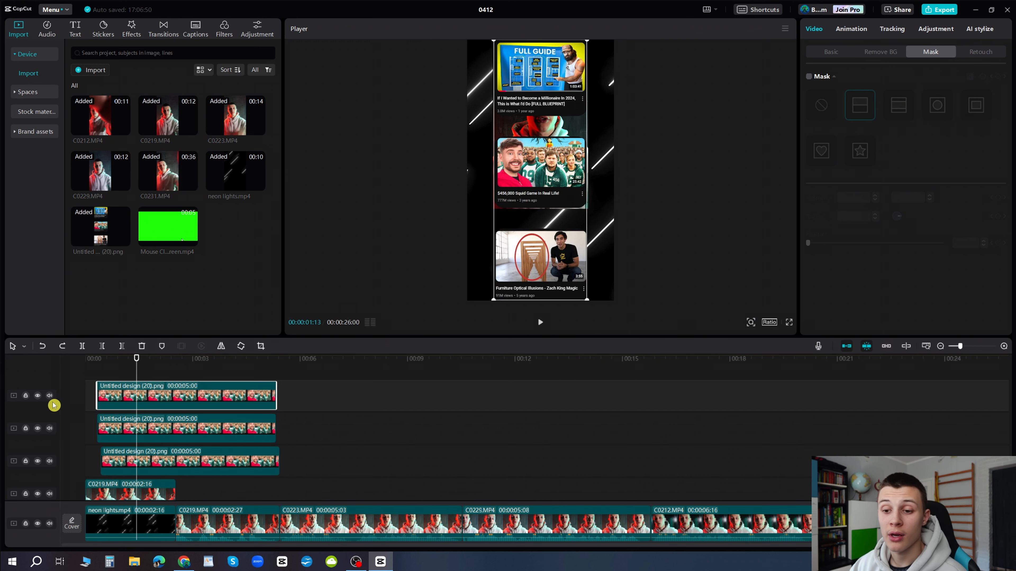
{"action": "left_click", "coordinate": [37, 429]}
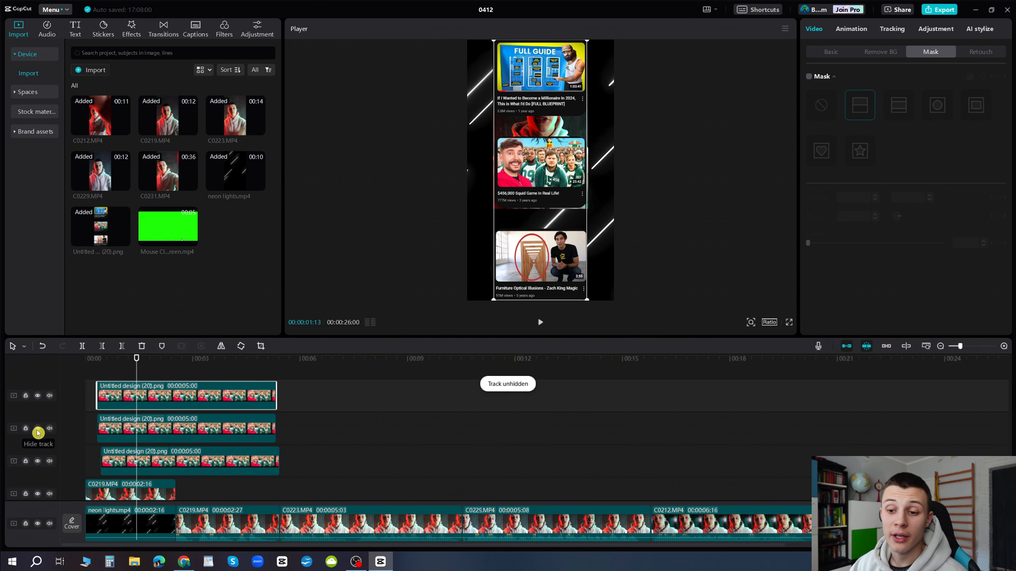
{"action": "left_click", "coordinate": [38, 428]}
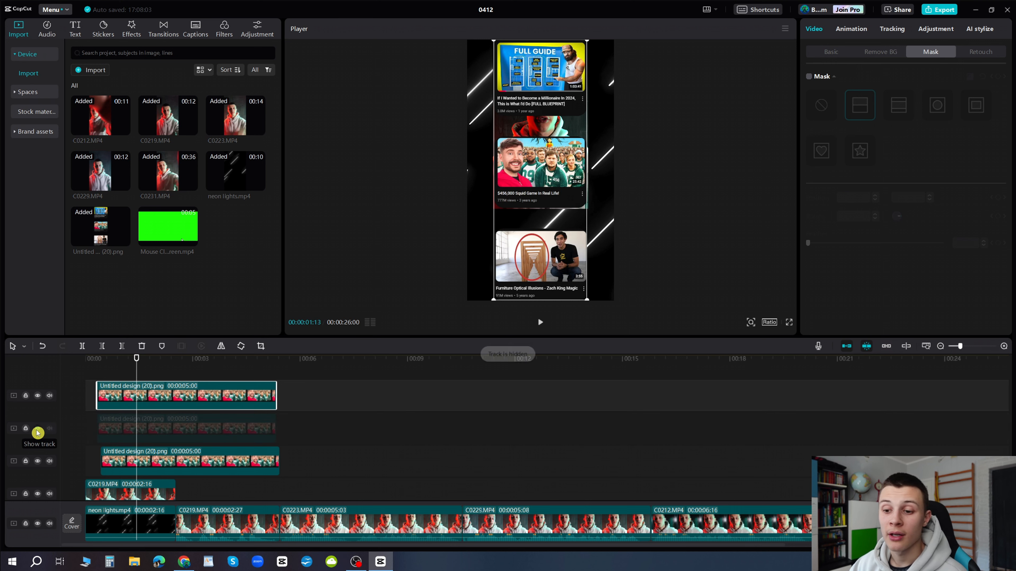
{"action": "left_click", "coordinate": [40, 463]}
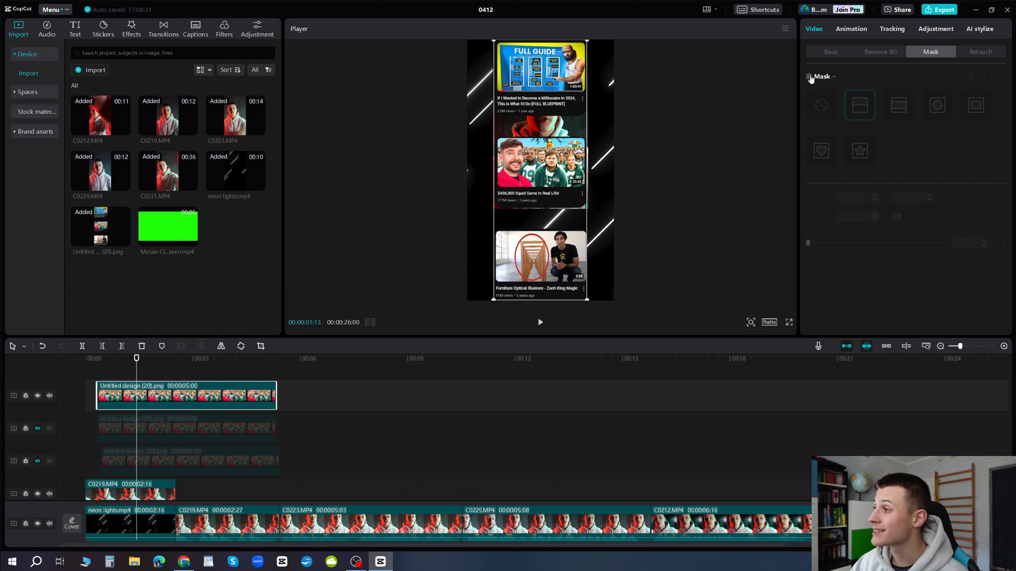
Step: Mask the top design copy horizontally at X 45, Y 309 to isolate the first thumbnail, and place it at 70% scale, X -456, Y -2053
{"action": "left_click", "coordinate": [808, 77]}
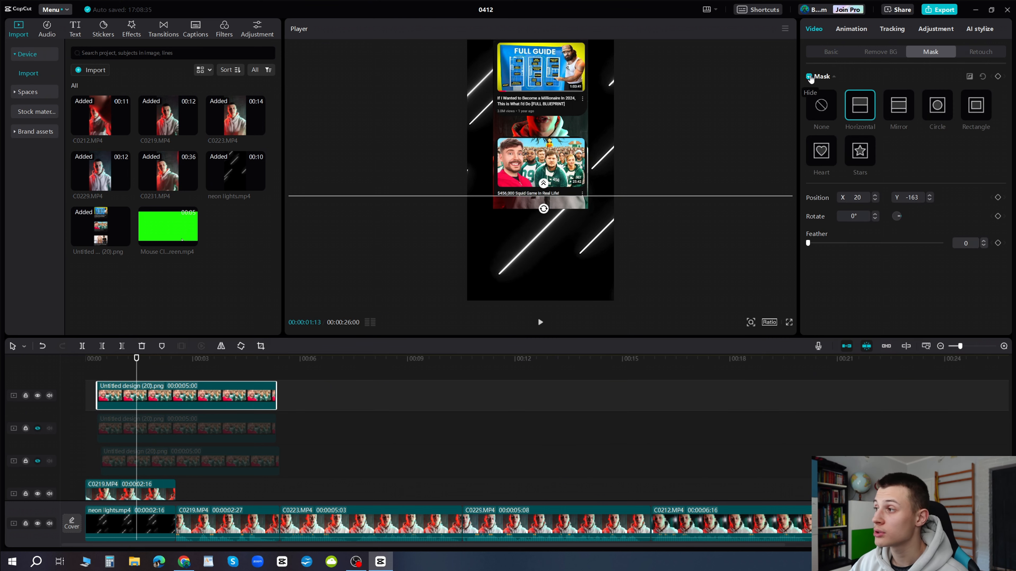
{"action": "left_click_drag", "start_coordinate": [549, 200], "coordinate": [555, 124]}
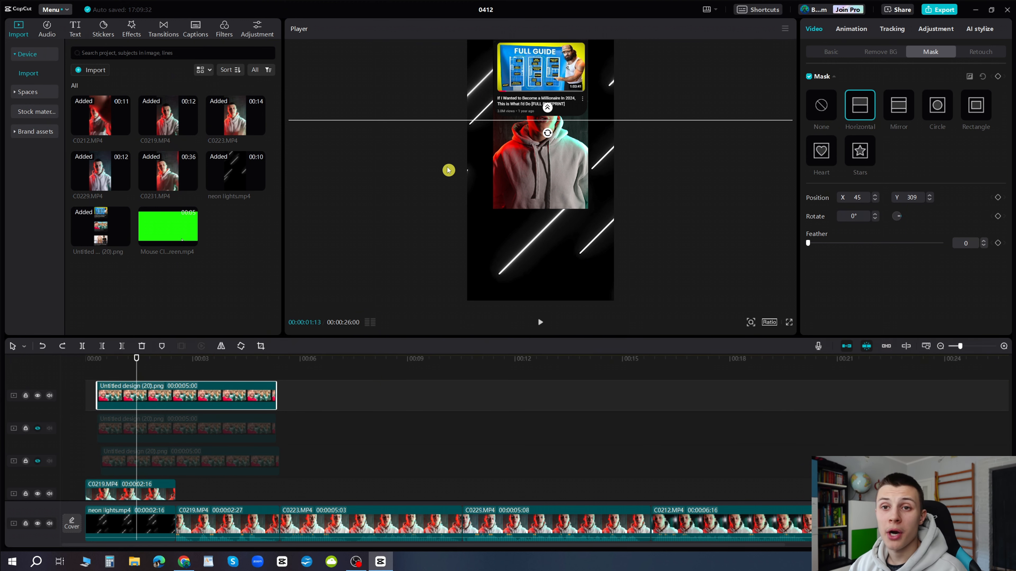
{"action": "left_click", "coordinate": [831, 51]}
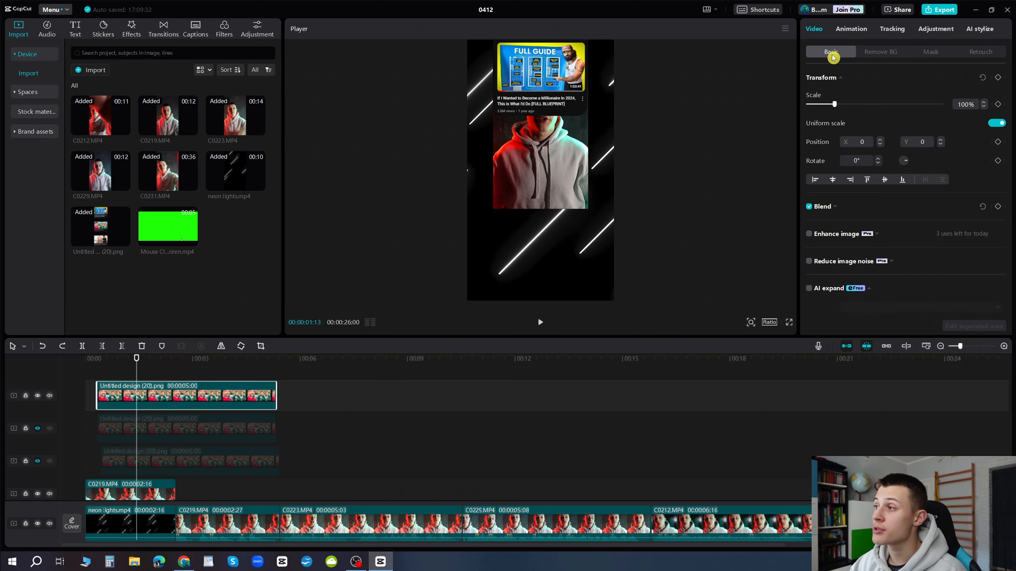
{"action": "left_click_drag", "start_coordinate": [540, 125], "coordinate": [515, 250]}
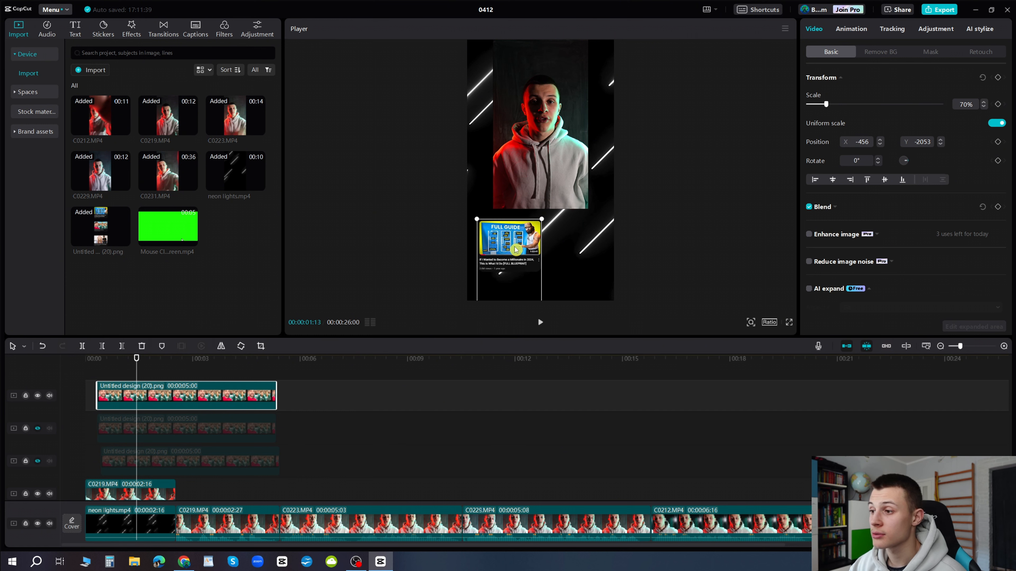
Step: With only the middle design copy shown, isolate the second thumbnail using a Mirror mask and place it at 63% scale, X 489, Y -1120
{"action": "left_click", "coordinate": [39, 397]}
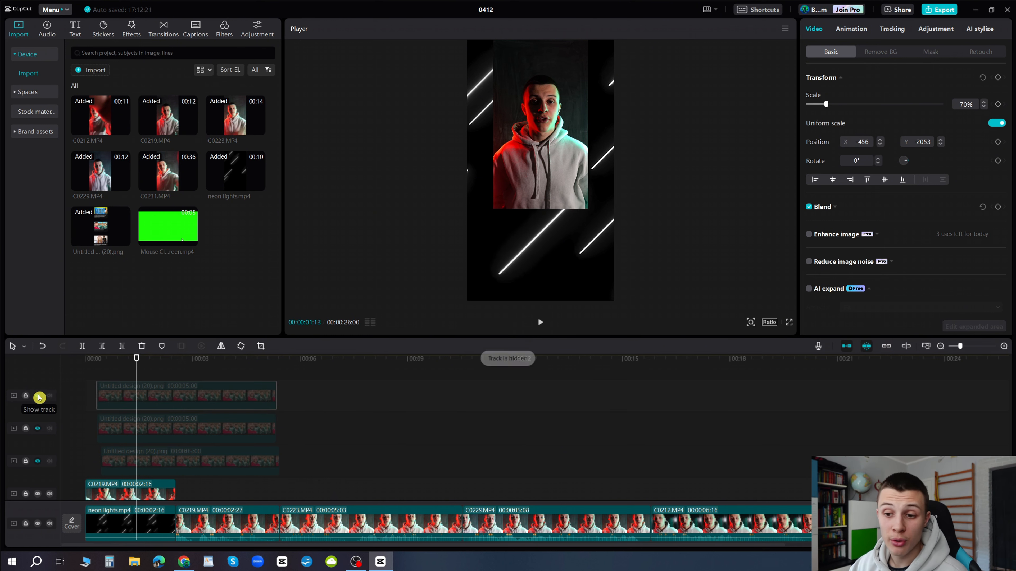
{"action": "left_click", "coordinate": [39, 431]}
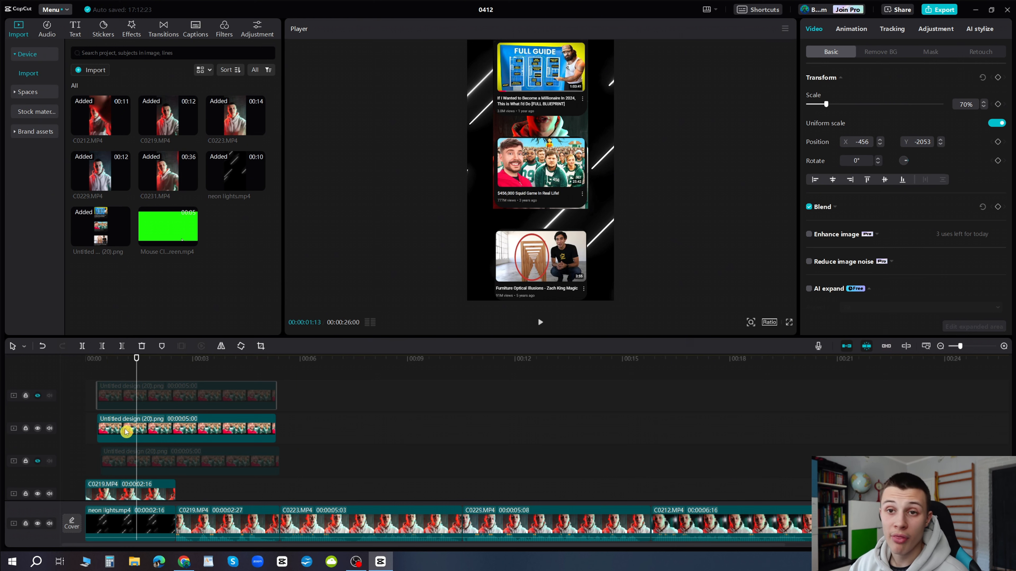
{"action": "left_click", "coordinate": [140, 423]}
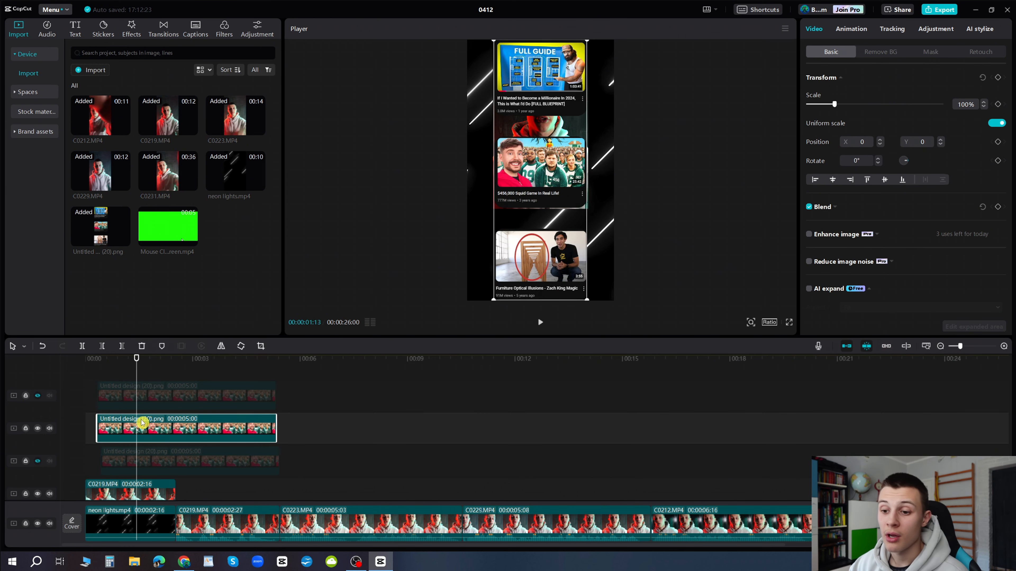
{"action": "left_click", "coordinate": [932, 53]}
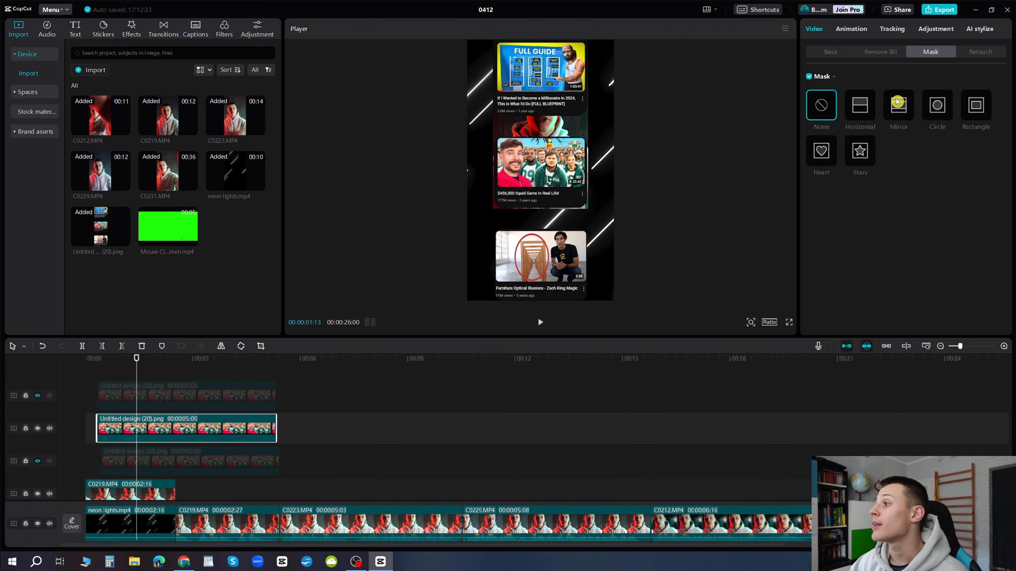
{"action": "left_click", "coordinate": [897, 115]}
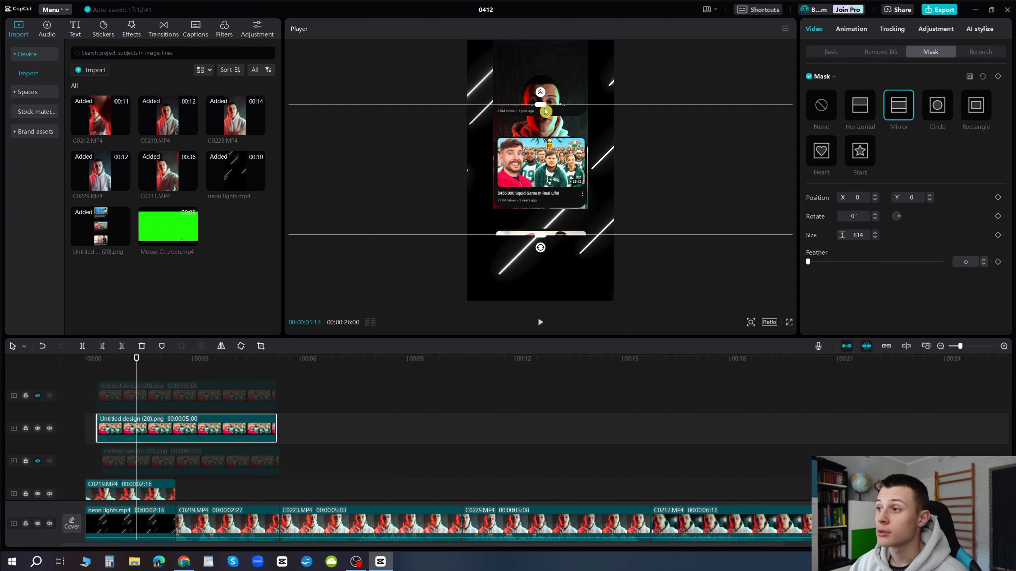
{"action": "left_click_drag", "start_coordinate": [543, 105], "coordinate": [544, 127]}
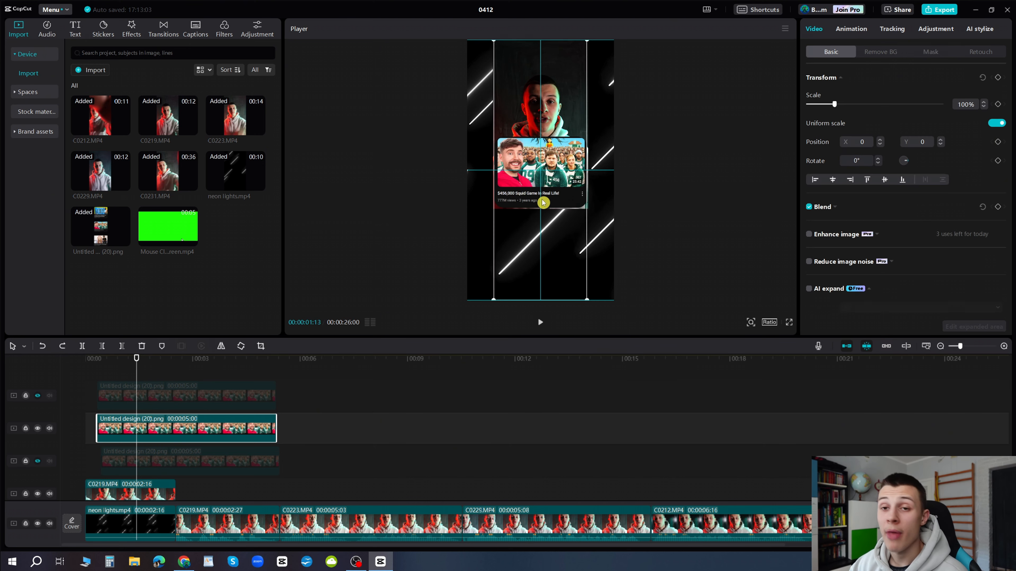
{"action": "mouse_move", "coordinate": [543, 202]}
{"action": "left_mouse_down"}
{"action": "mouse_move", "coordinate": [535, 220]}
{"action": "mouse_move", "coordinate": [551, 209]}
{"action": "mouse_move", "coordinate": [538, 216]}
{"action": "mouse_move", "coordinate": [541, 233]}
{"action": "mouse_move", "coordinate": [554, 212]}
{"action": "mouse_move", "coordinate": [543, 219]}
{"action": "left_mouse_up"}
Step: With only the lowest design copy shown, isolate the third thumbnail using a Horizontal mask rotated 180° and place it at 56% scale, X 117, Y -361
{"action": "left_click", "coordinate": [38, 428]}
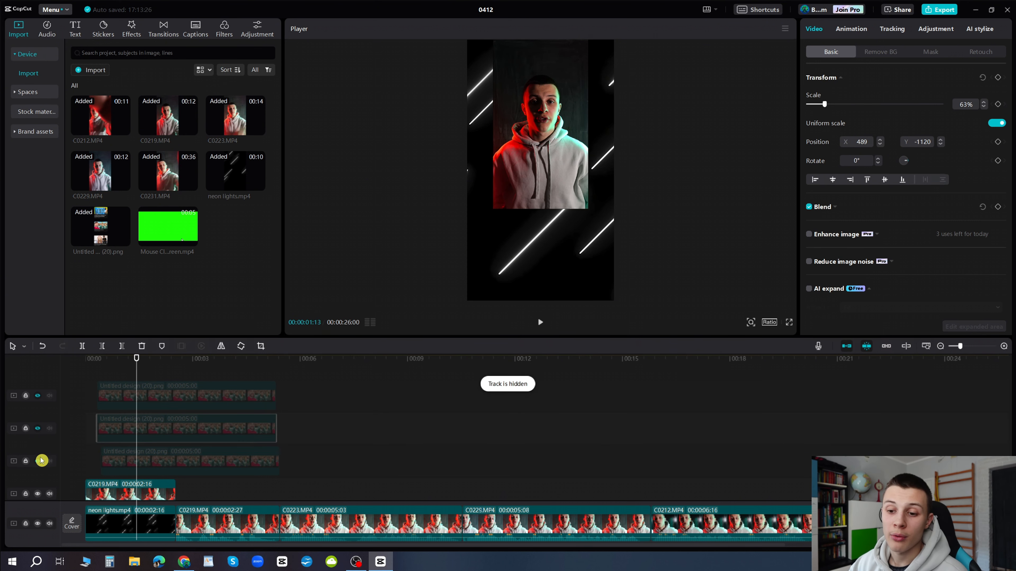
{"action": "left_click", "coordinate": [41, 460]}
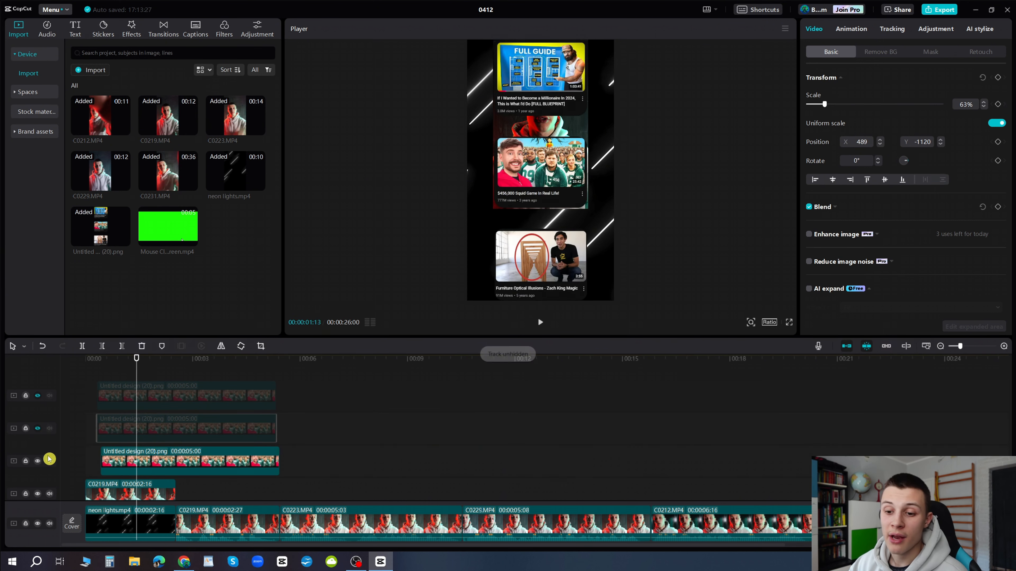
{"action": "left_click", "coordinate": [136, 466]}
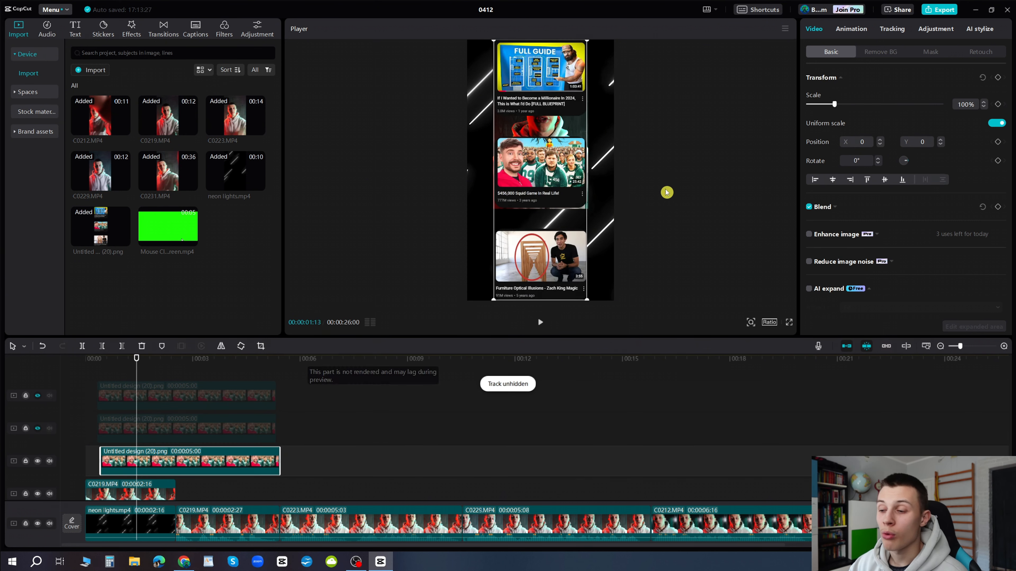
{"action": "left_click", "coordinate": [930, 55]}
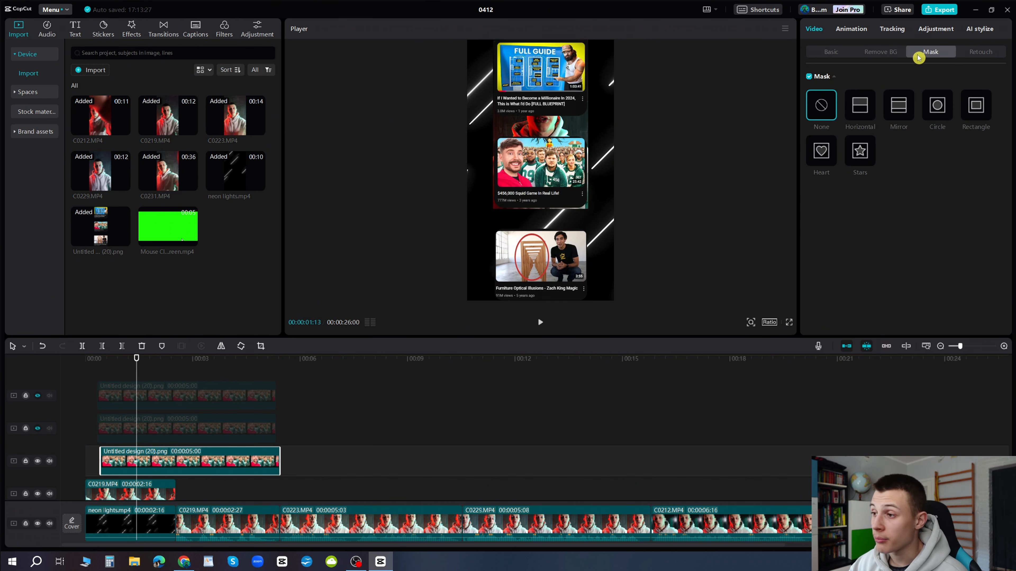
{"action": "left_click", "coordinate": [863, 109]}
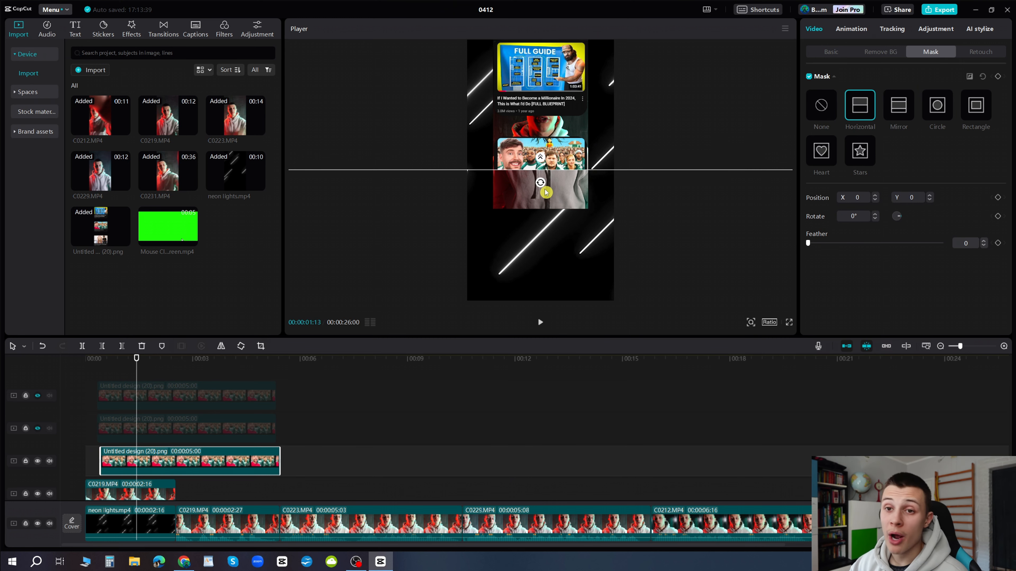
{"action": "left_click_drag", "start_coordinate": [542, 185], "coordinate": [532, 119]}
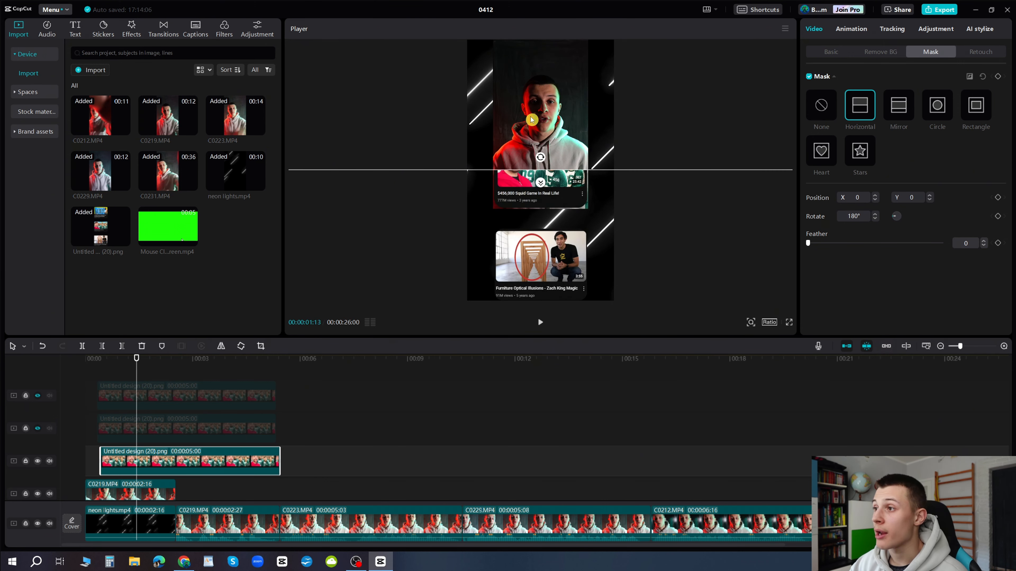
{"action": "left_click_drag", "start_coordinate": [542, 172], "coordinate": [543, 226]}
{"action": "left_click", "coordinate": [365, 390]}
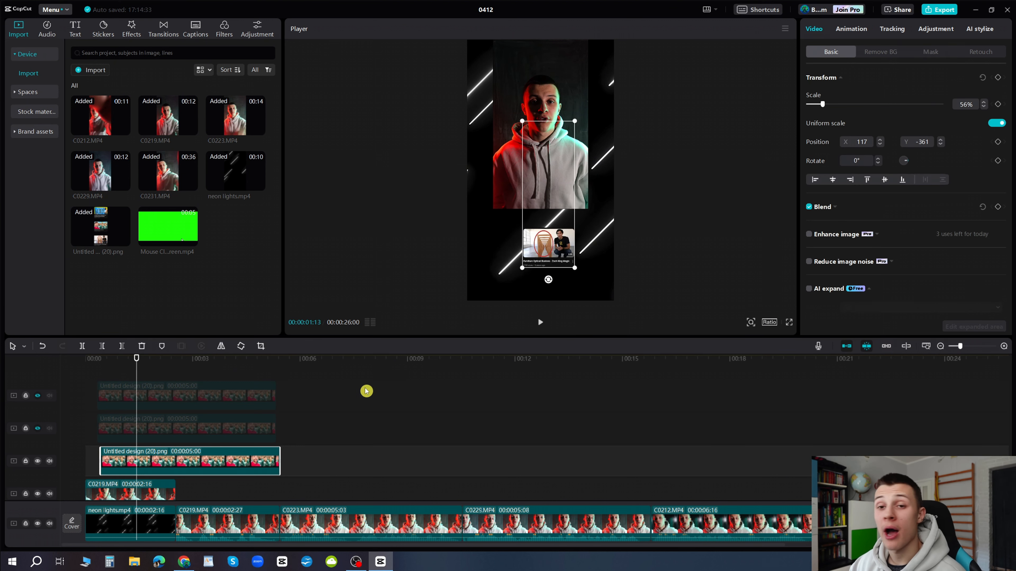
Step: Unhide the tracks of the two upper design copies and set the lowest copy's scale to 63%
{"action": "left_click", "coordinate": [37, 396]}
{"action": "left_click", "coordinate": [38, 428]}
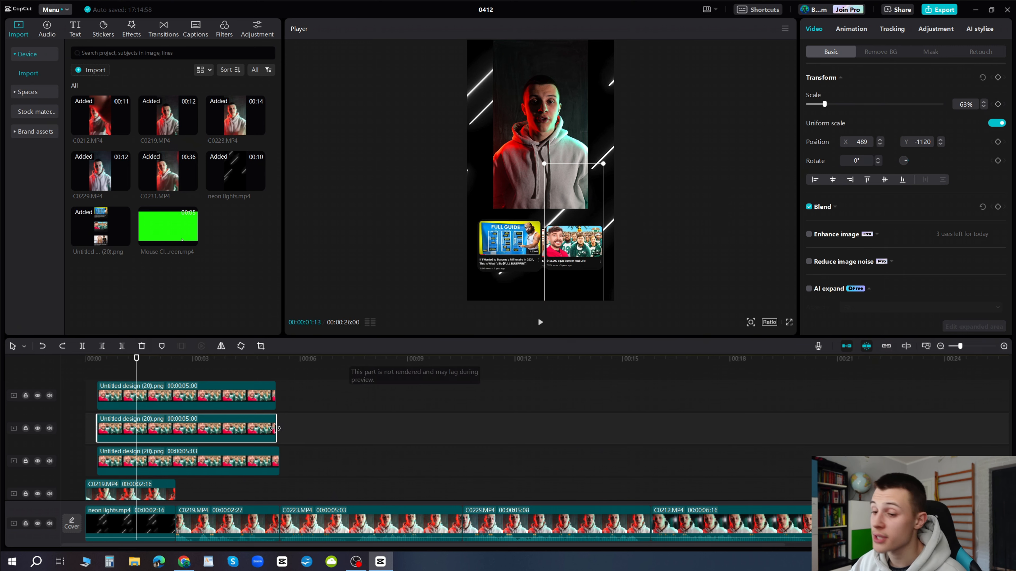
{"action": "left_click", "coordinate": [147, 459]}
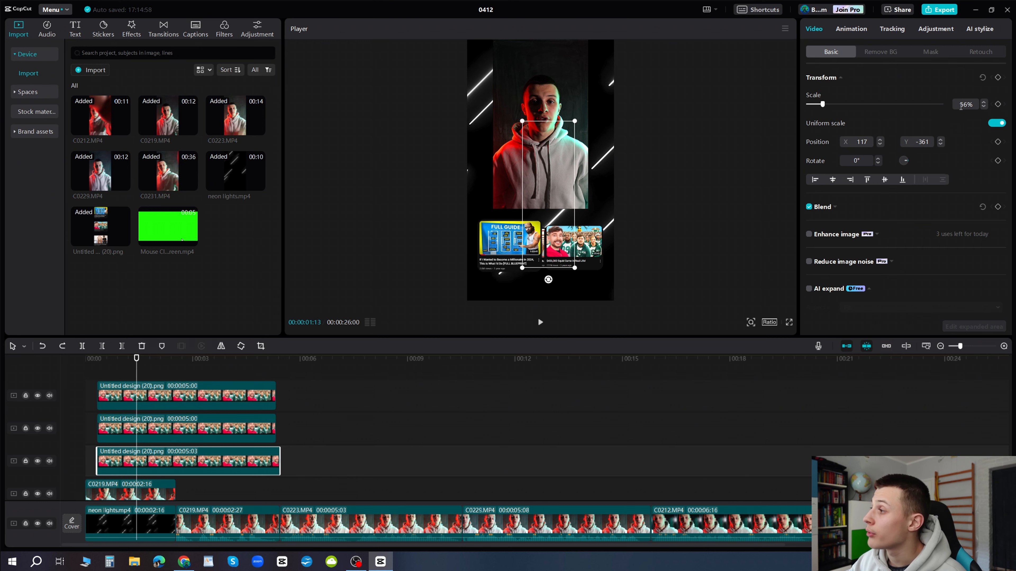
{"action": "left_click", "coordinate": [984, 103]}
{"action": "left_click", "coordinate": [984, 103]}
{"action": "left_click", "coordinate": [984, 104]}
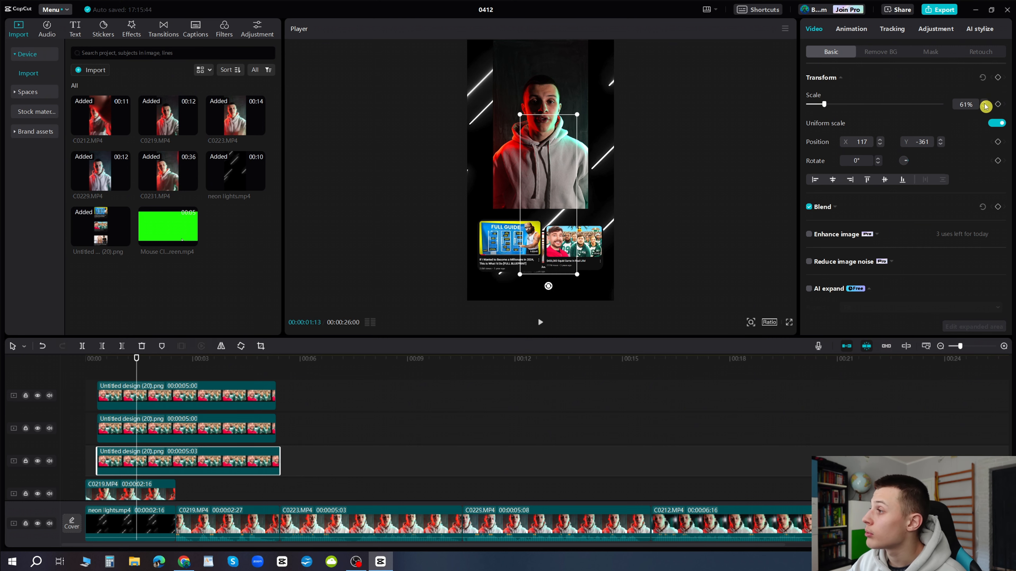
{"action": "left_click", "coordinate": [984, 103]}
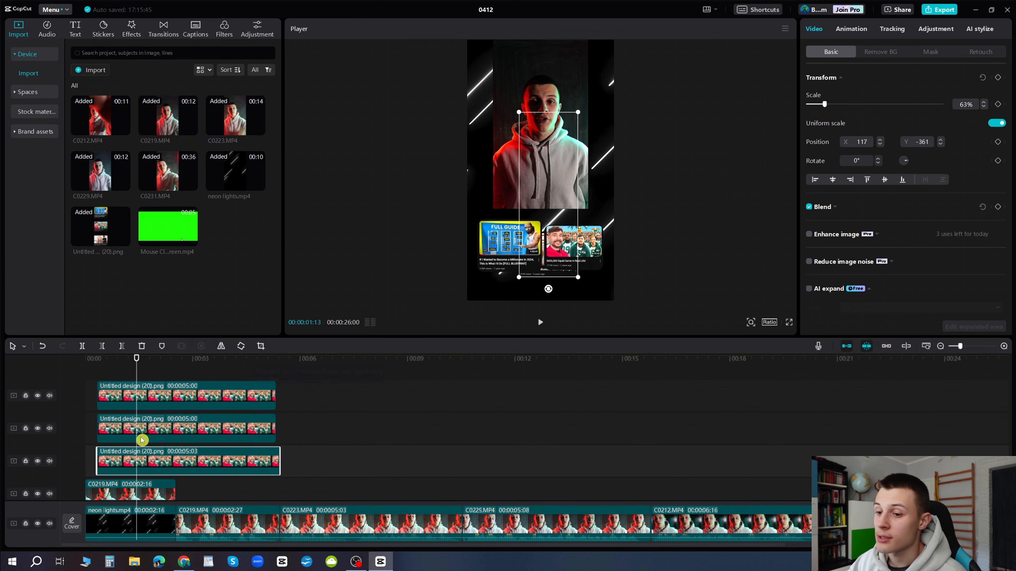
Step: Set the top design copy's scale to 63% and arrange the three thumbnails in a row below the speaker, with the Full Guide one in the middle
{"action": "left_click", "coordinate": [144, 400]}
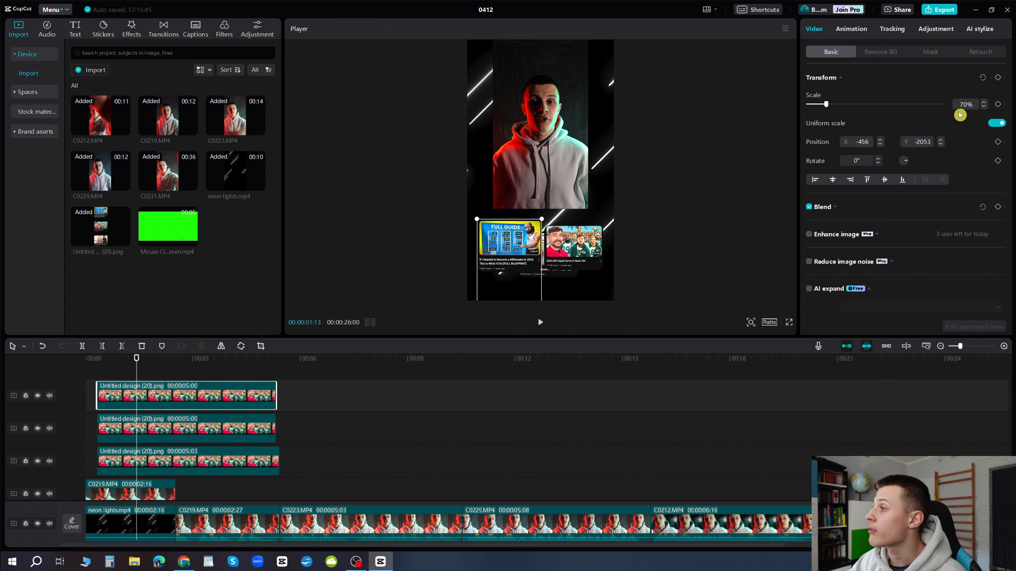
{"action": "left_click", "coordinate": [984, 107]}
{"action": "left_click", "coordinate": [983, 107]}
{"action": "left_click", "coordinate": [984, 107]}
{"action": "left_click", "coordinate": [983, 108]}
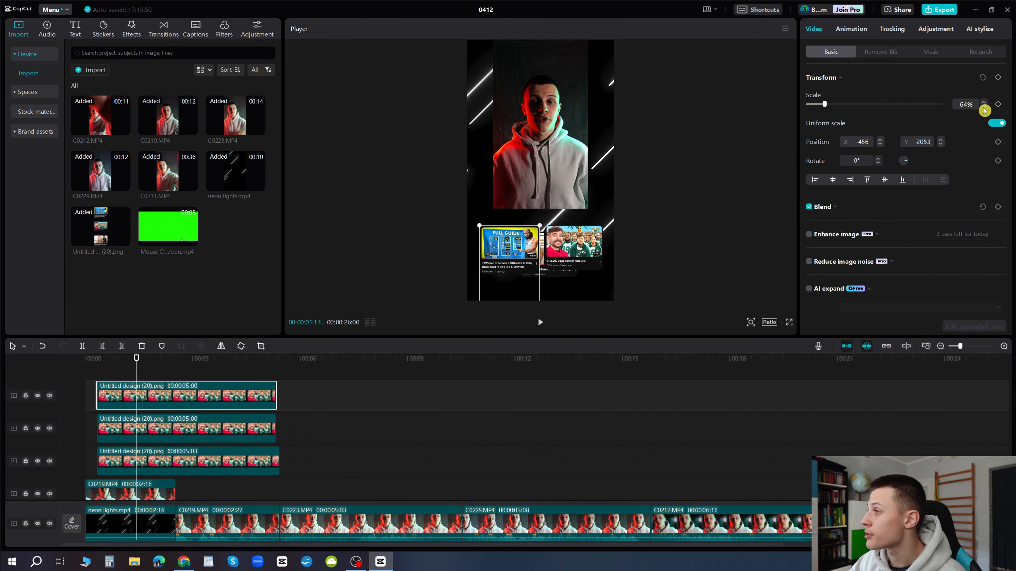
{"action": "left_click", "coordinate": [984, 107]}
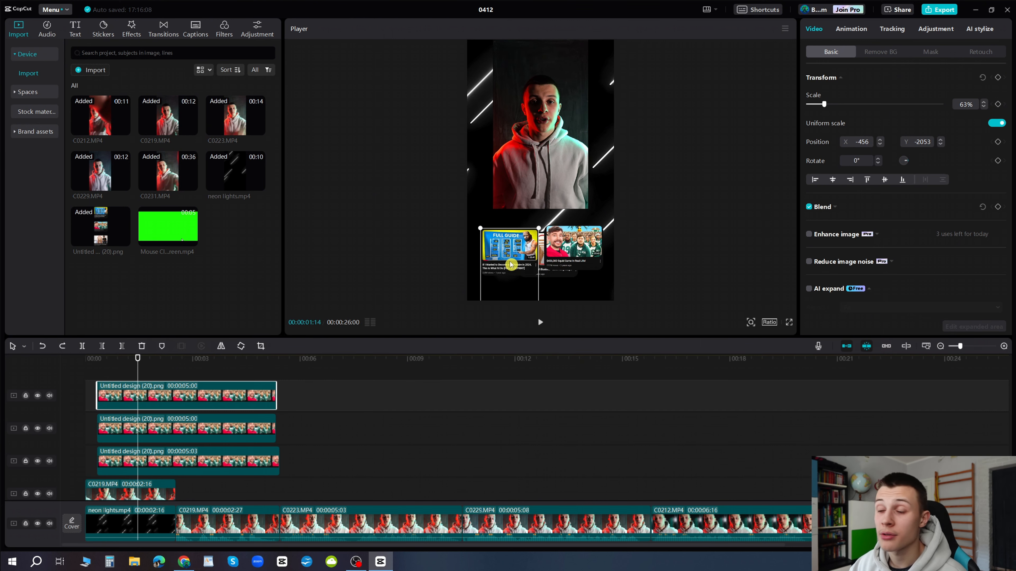
{"action": "left_click_drag", "start_coordinate": [500, 265], "coordinate": [569, 183]}
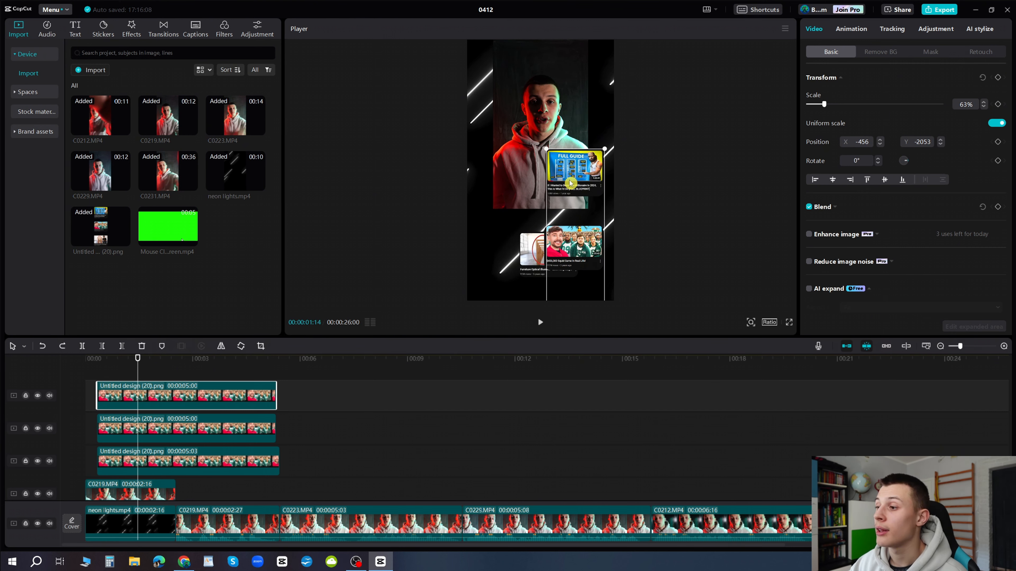
{"action": "left_click", "coordinate": [205, 431]}
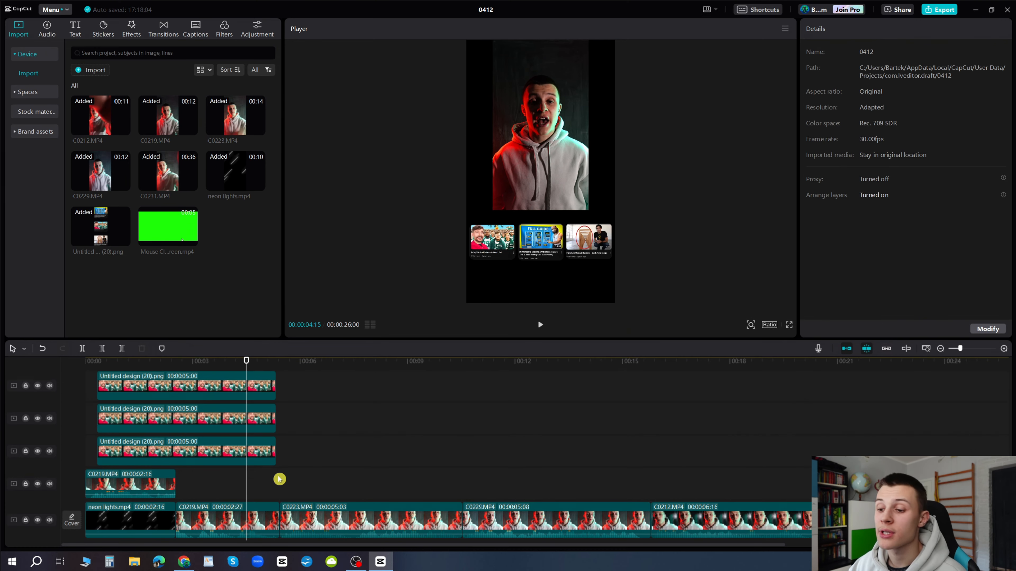
Step: Select all three Untitled design (20).png clips and combine them into one compound clip
{"action": "left_click_drag", "start_coordinate": [277, 479], "coordinate": [247, 378]}
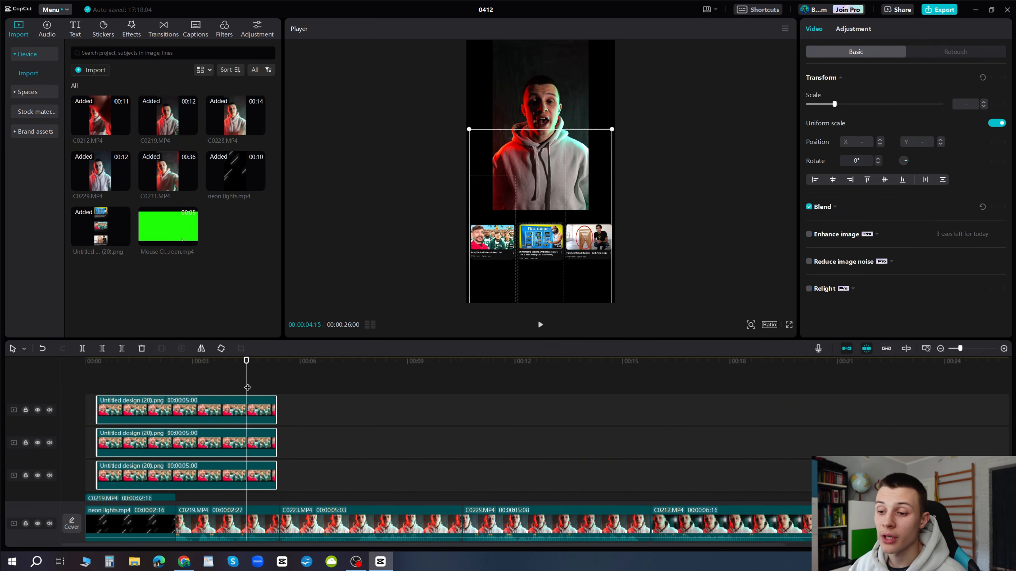
{"action": "key", "text": "alt+g"}
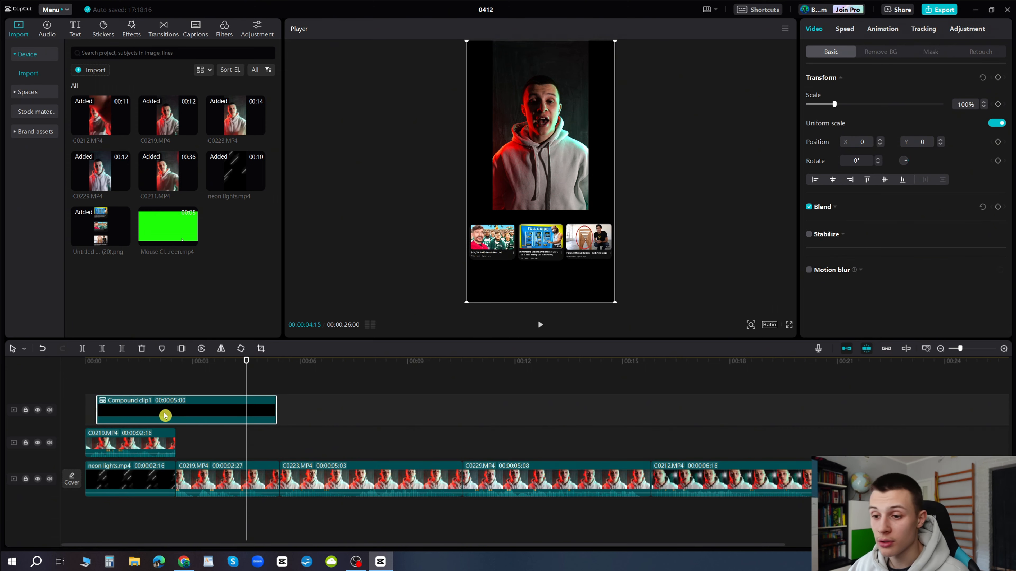
{"action": "left_click", "coordinate": [100, 384]}
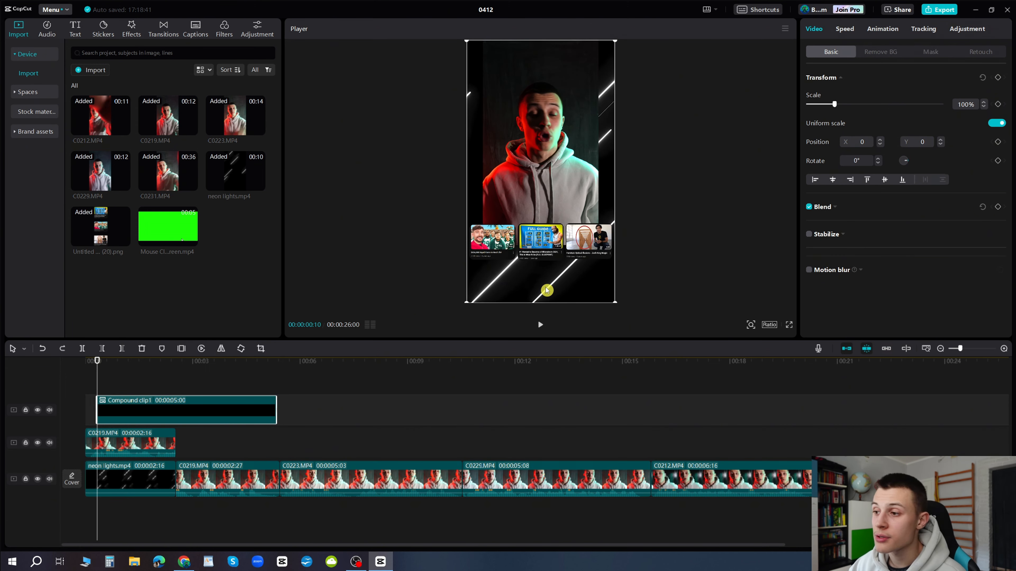
{"action": "mouse_move", "coordinate": [547, 290]}
{"action": "left_mouse_down"}
{"action": "mouse_move", "coordinate": [549, 270]}
{"action": "mouse_move", "coordinate": [544, 296]}
{"action": "left_mouse_up"}
Step: Trim the start of the compound clip to 00:00:00:16, when the speaker clip has finished shrinking
{"action": "left_click", "coordinate": [138, 438]}
{"action": "left_click", "coordinate": [122, 445]}
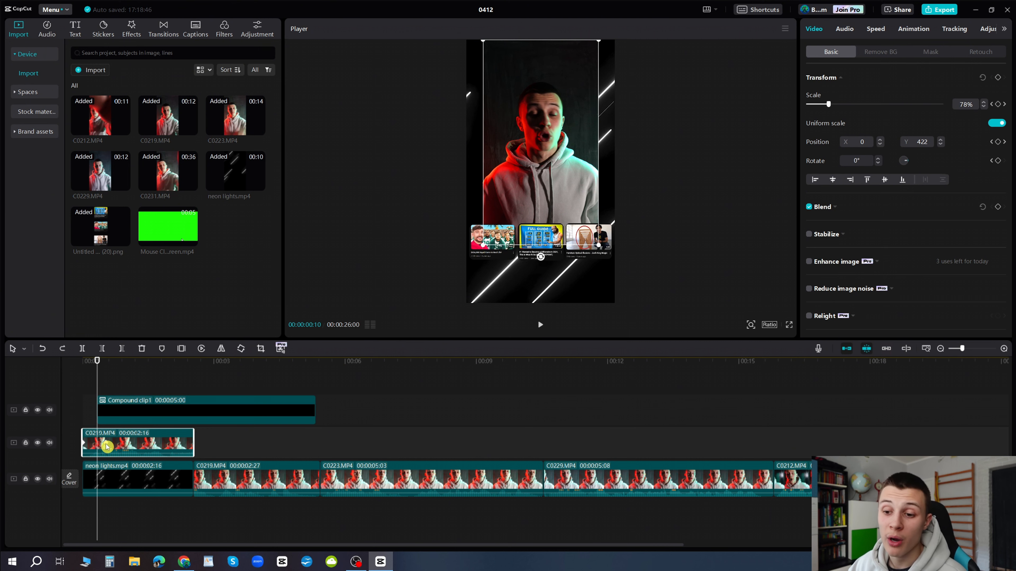
{"action": "left_click", "coordinate": [105, 447]}
{"action": "left_click", "coordinate": [107, 413]}
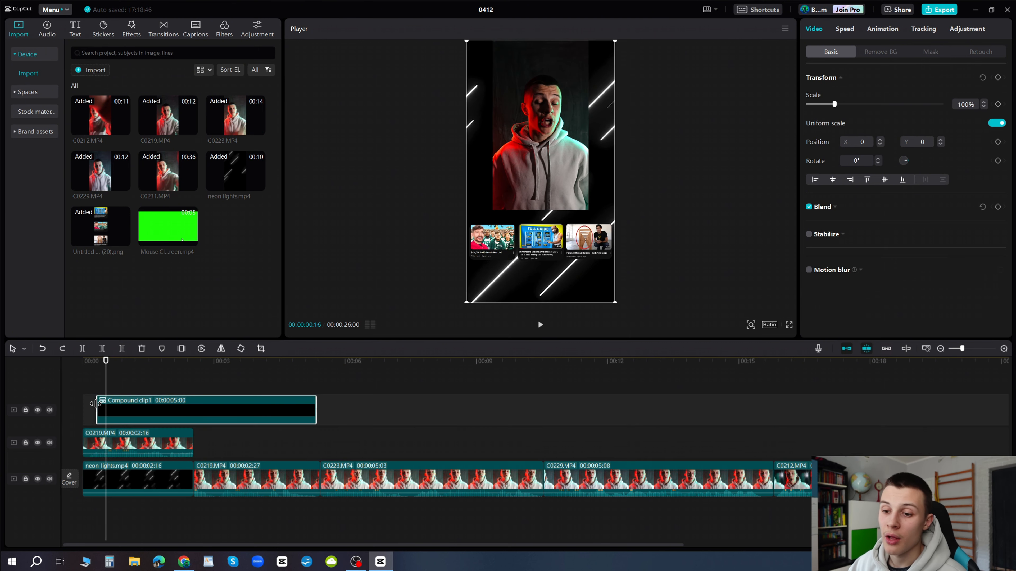
{"action": "left_click_drag", "start_coordinate": [98, 402], "coordinate": [102, 403]}
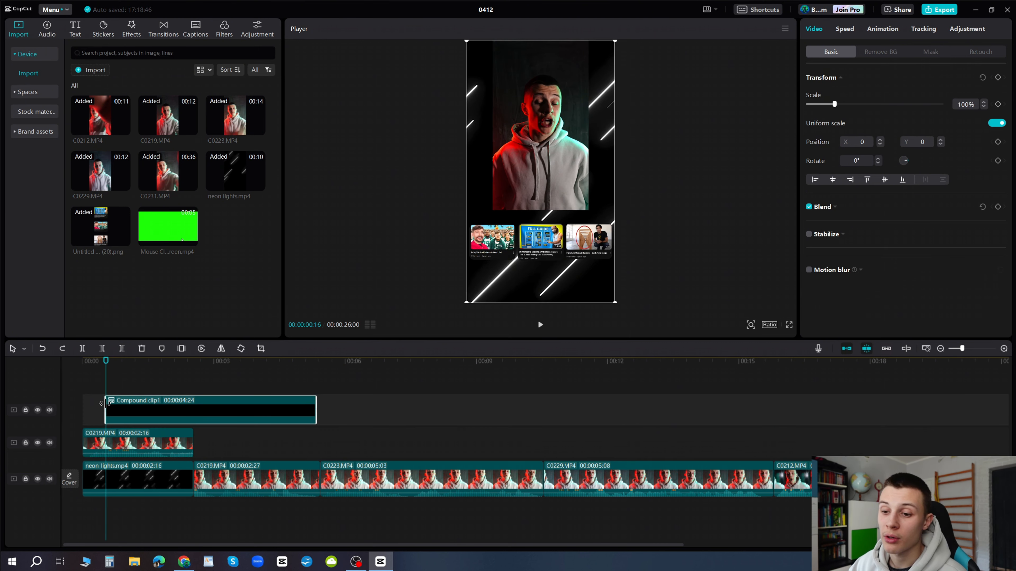
Step: Split the compound clip at 00:00:02:16, where the layered C0219 piece ends, and delete the remainder
{"action": "left_click", "coordinate": [191, 383]}
{"action": "left_click", "coordinate": [197, 403]}
{"action": "key", "text": "ctrl+b"}
{"action": "key", "text": "Delete"}
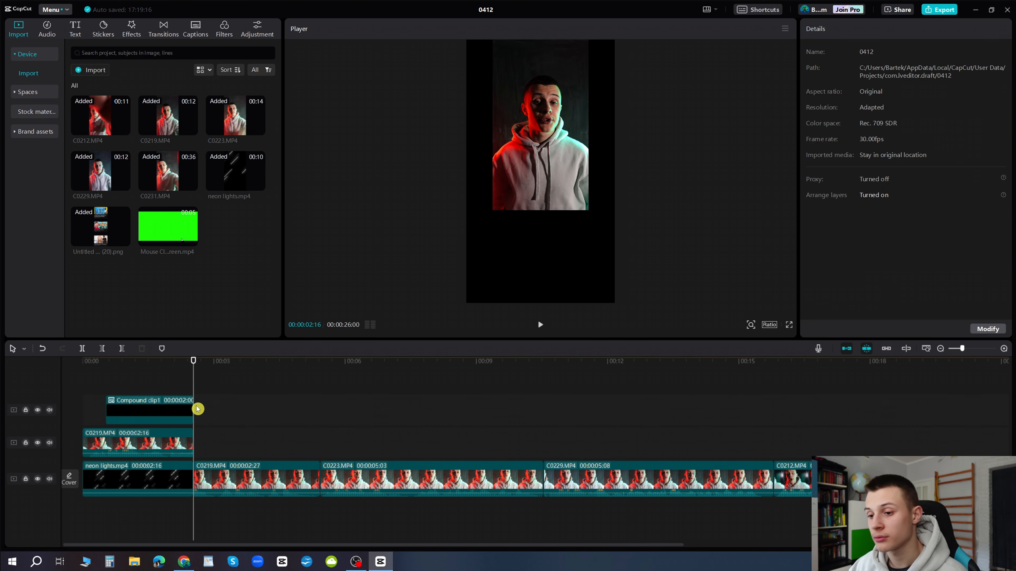
Step: Enlarge the compound clip to 153% at Y 434 so the middle thumbnail stands out, and check it in full screen
{"action": "left_click", "coordinate": [196, 409]}
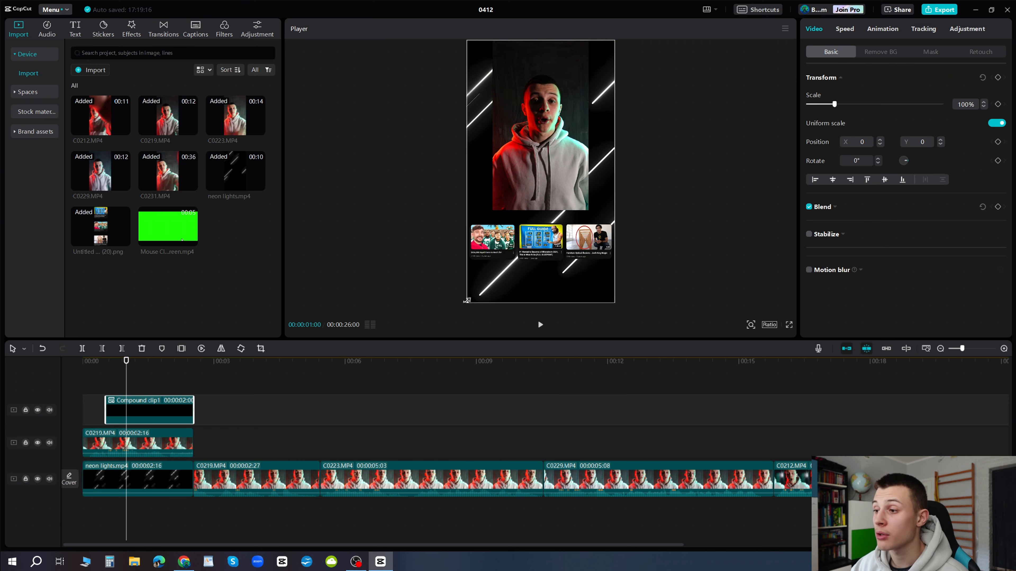
{"action": "left_click_drag", "start_coordinate": [467, 300], "coordinate": [357, 370]}
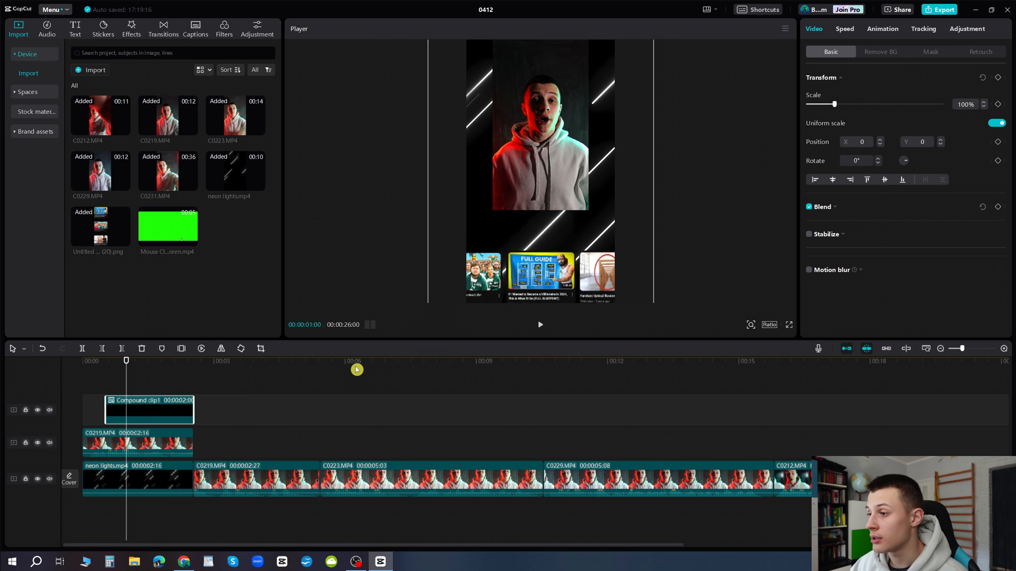
{"action": "left_click", "coordinate": [788, 325]}
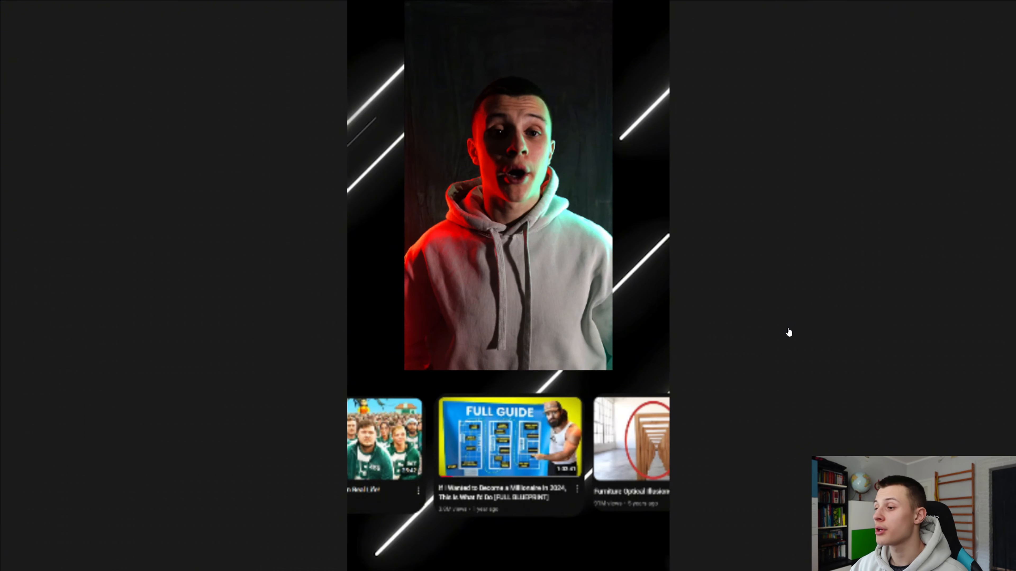
{"action": "key", "text": "Escape"}
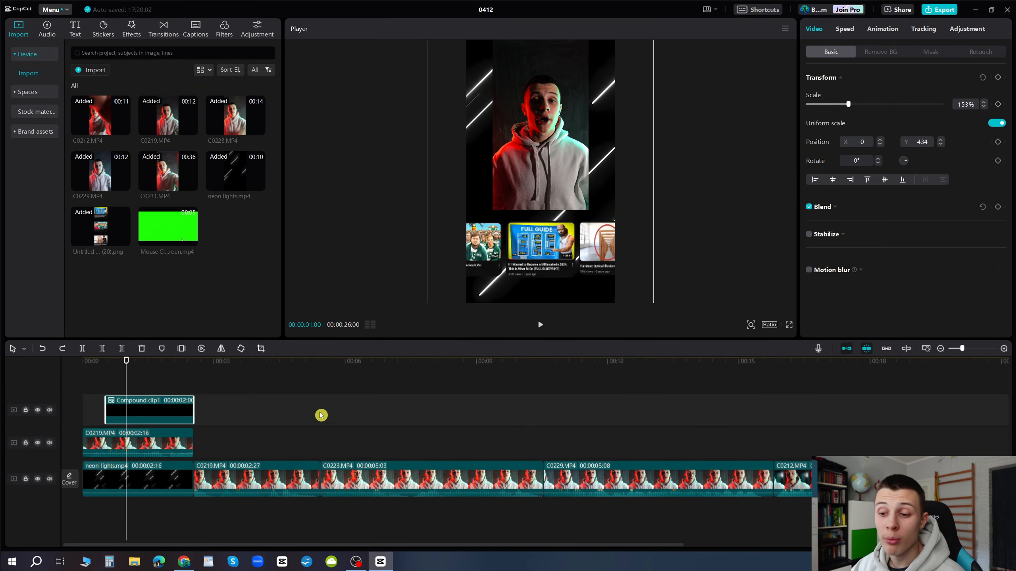
Step: Break the compound clip back into its three separate design clips
{"action": "right_click", "coordinate": [144, 406]}
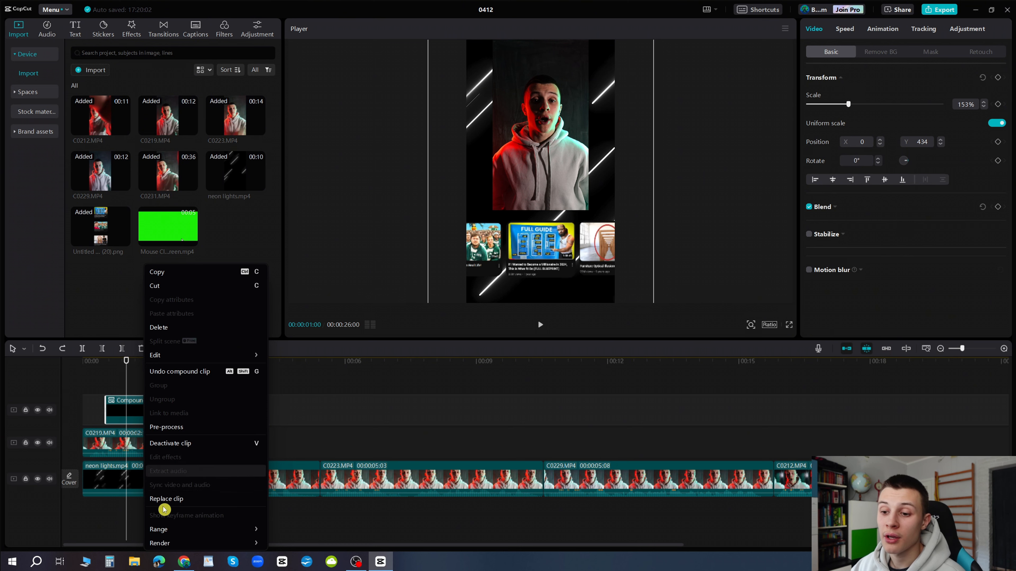
{"action": "left_click", "coordinate": [174, 372]}
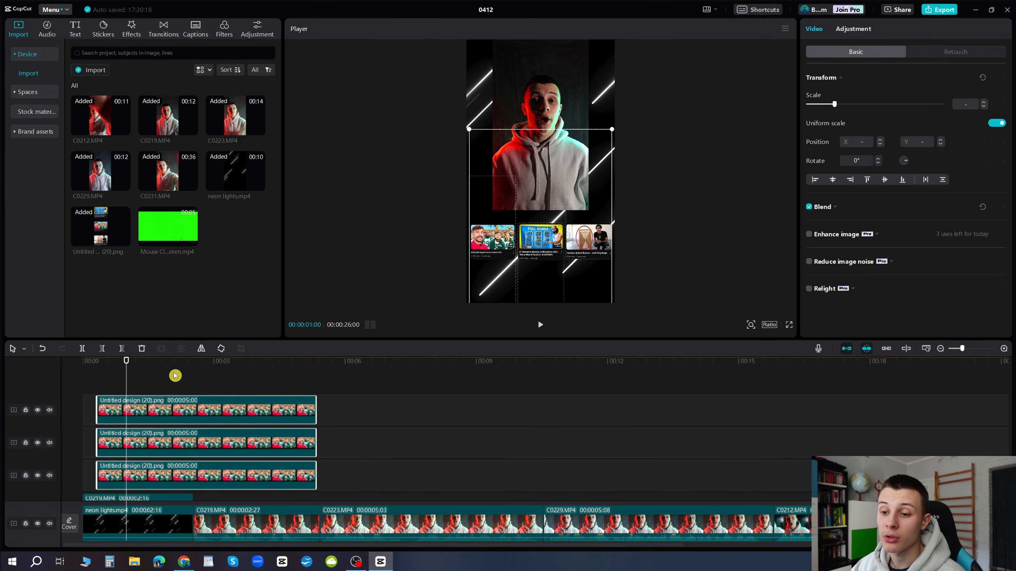
Step: Move the three design clips up together, rotate them 90°, enlarge them and group them into a compound clip
{"action": "left_click_drag", "start_coordinate": [545, 268], "coordinate": [544, 207]}
{"action": "left_click_drag", "start_coordinate": [542, 302], "coordinate": [410, 196]}
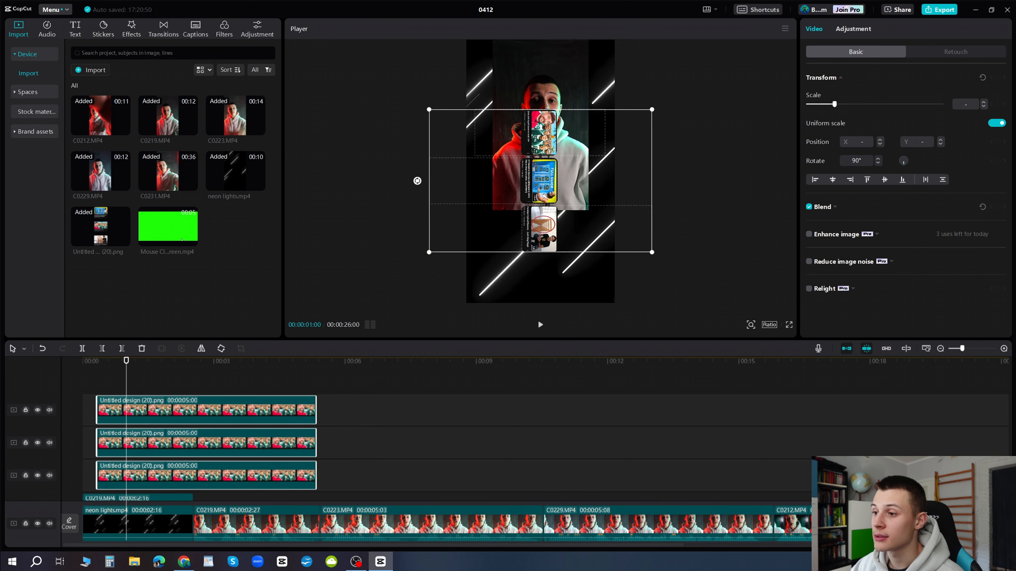
{"action": "left_click_drag", "start_coordinate": [426, 255], "coordinate": [378, 325]}
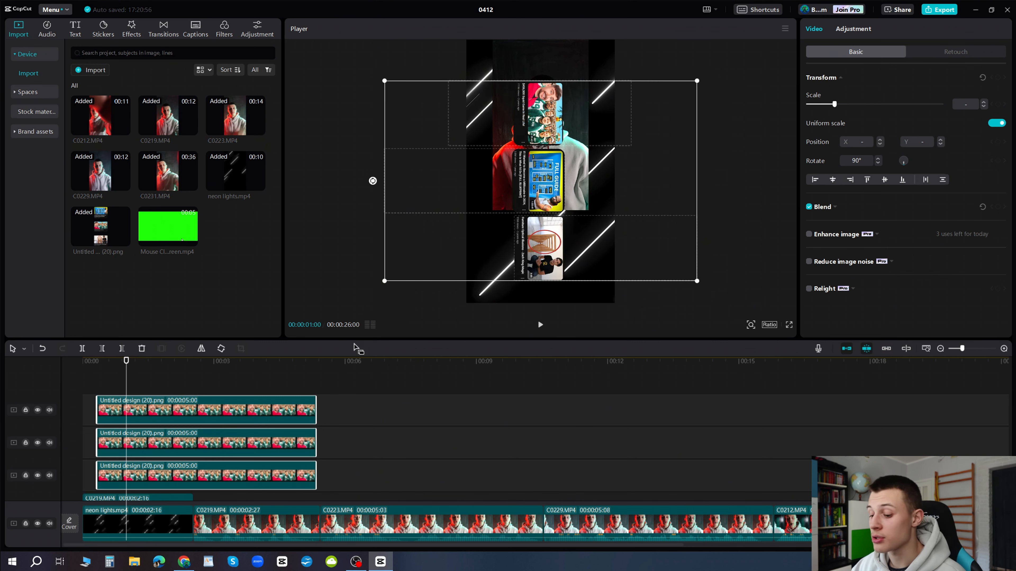
{"action": "key", "text": "alt+g"}
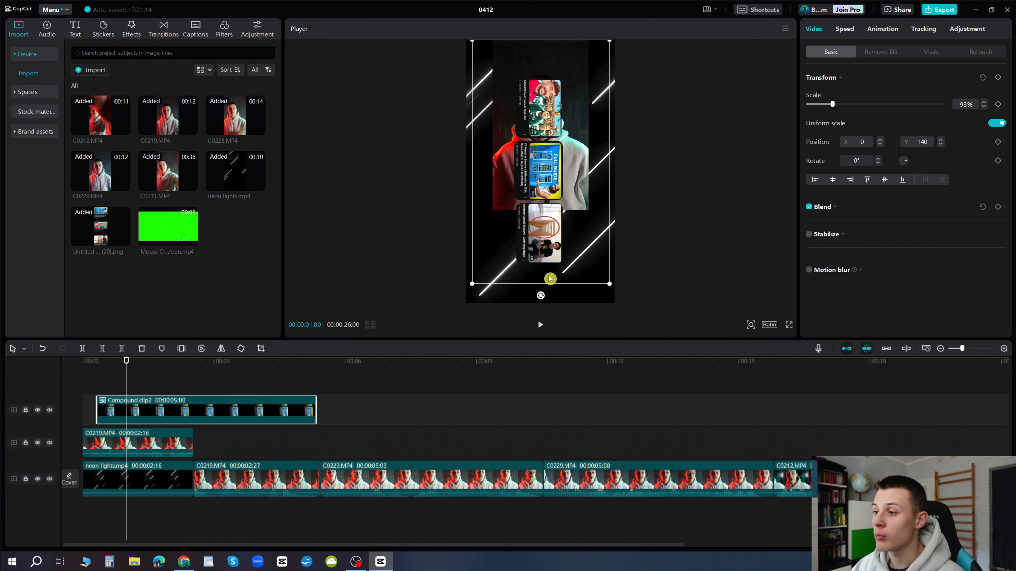
Step: Rotate the compound clip to -90° and place it below the speaker at 84% scale, X 0, Y -1099
{"action": "left_click_drag", "start_coordinate": [542, 296], "coordinate": [674, 162]}
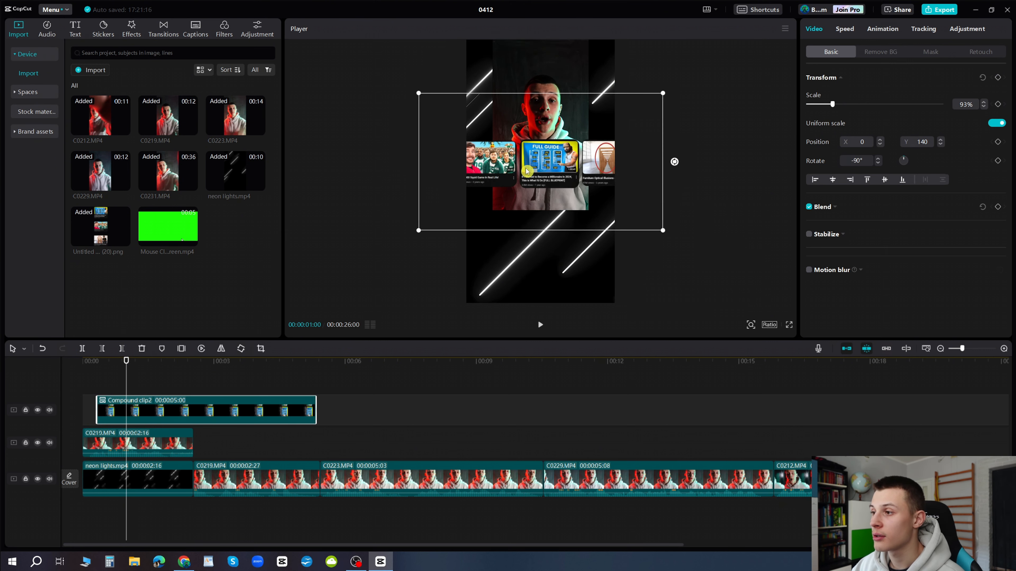
{"action": "left_click_drag", "start_coordinate": [548, 162], "coordinate": [550, 243]}
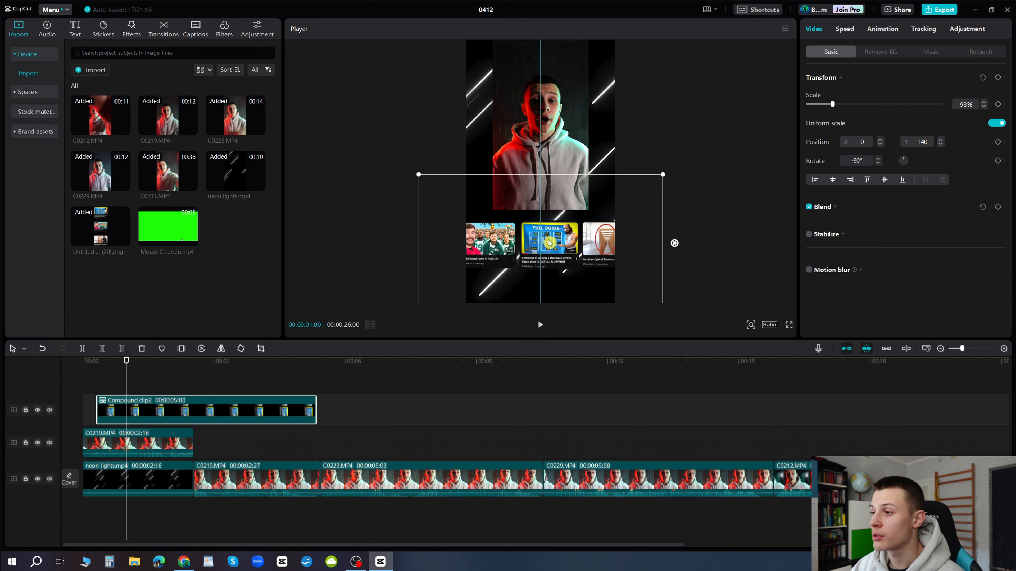
{"action": "left_click_drag", "start_coordinate": [414, 170], "coordinate": [392, 164]}
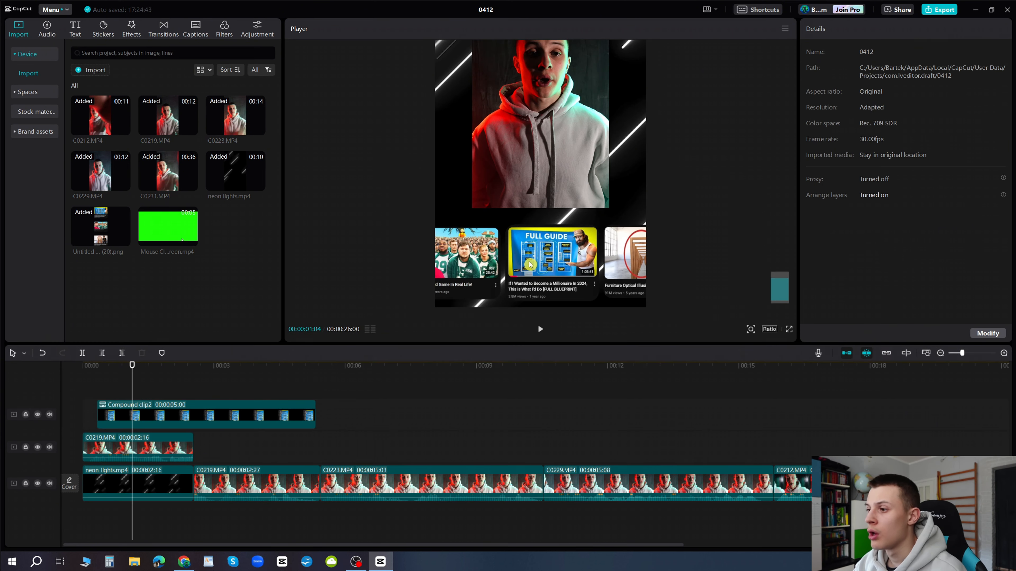
{"action": "scroll", "coordinate": [529, 265], "scroll_direction": "up", "scroll_amount": 1}
{"action": "scroll", "coordinate": [529, 264], "scroll_direction": "down", "scroll_amount": 1}
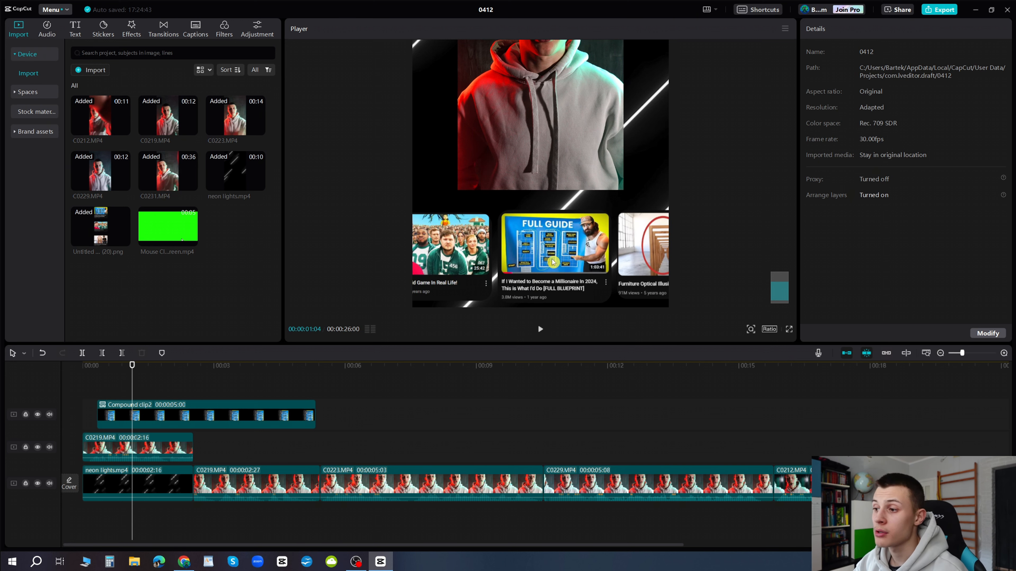
Step: Delete the part of the compound clip after 00:00:02:16, where the layered C0219 piece ends
{"action": "left_click", "coordinate": [229, 418]}
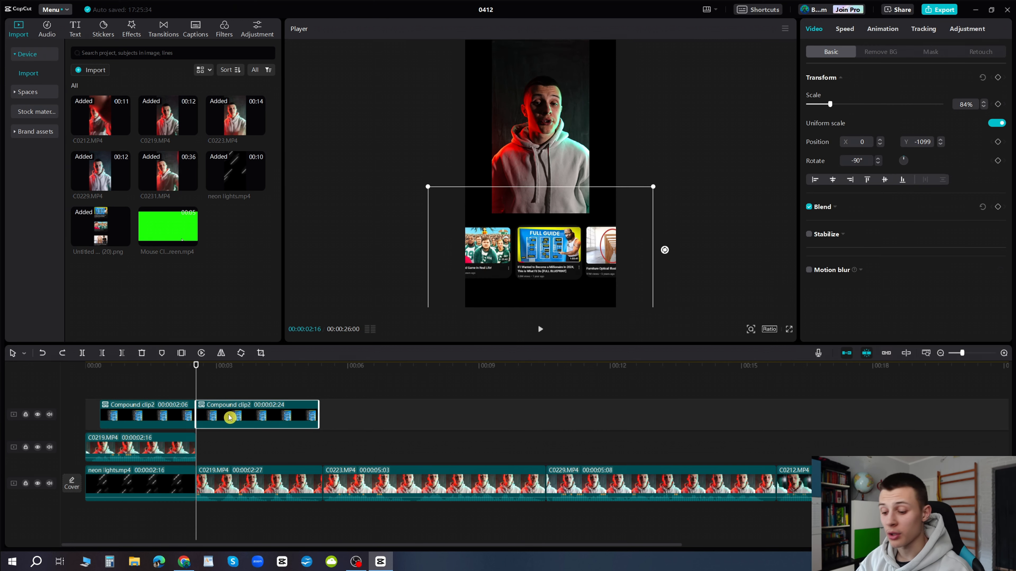
{"action": "key", "text": "Delete"}
Step: Keyframe the compound clip's transform at 00:00:00:10 and shift it to X 341, Y -1081 so the first thumbnail is fully in frame
{"action": "left_click", "coordinate": [108, 410]}
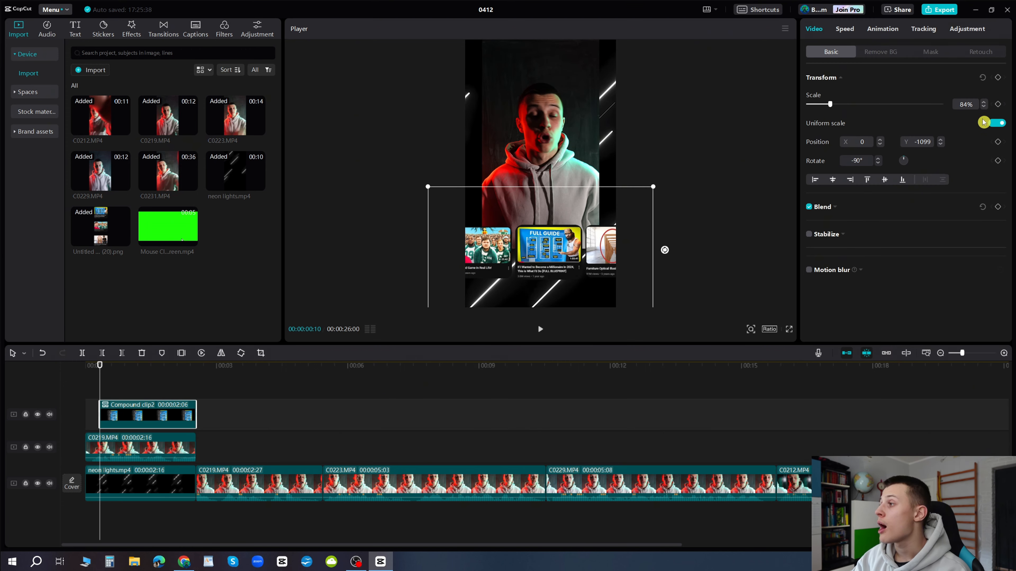
{"action": "left_click", "coordinate": [999, 78]}
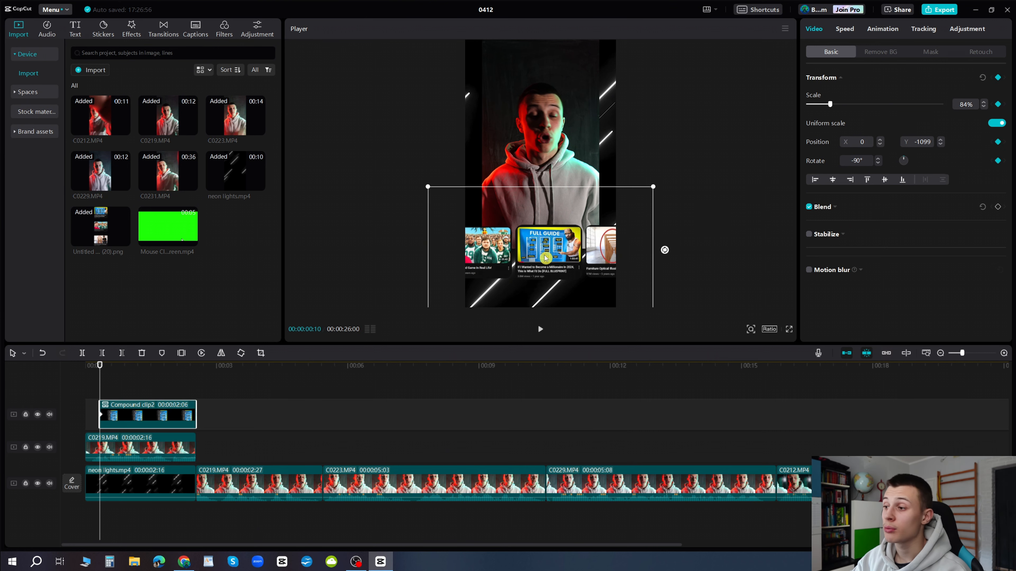
{"action": "left_click_drag", "start_coordinate": [546, 258], "coordinate": [569, 256]}
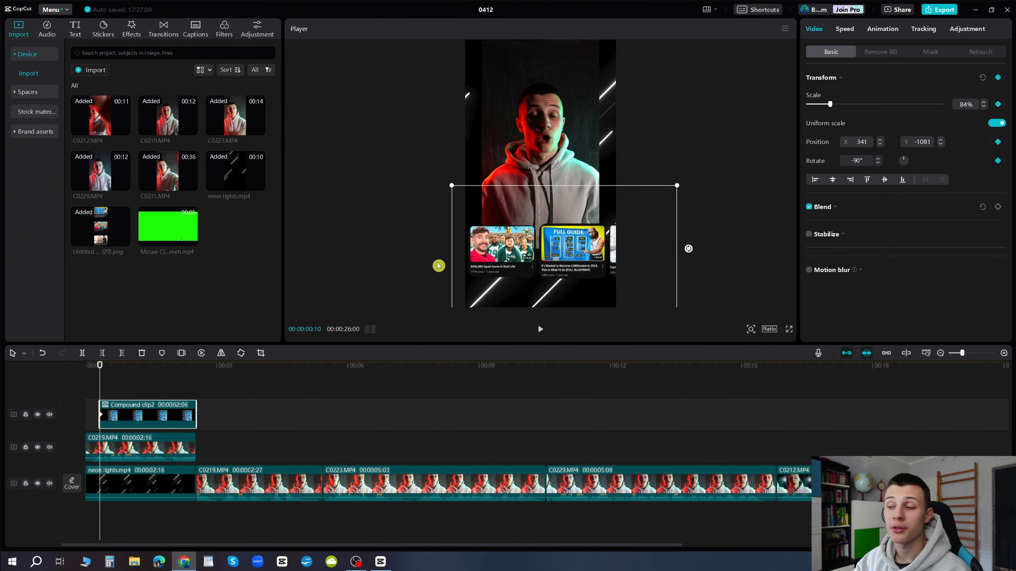
{"action": "scroll", "coordinate": [471, 258], "scroll_direction": "up", "scroll_amount": 2}
{"action": "scroll", "coordinate": [447, 251], "scroll_direction": "up", "scroll_amount": 3}
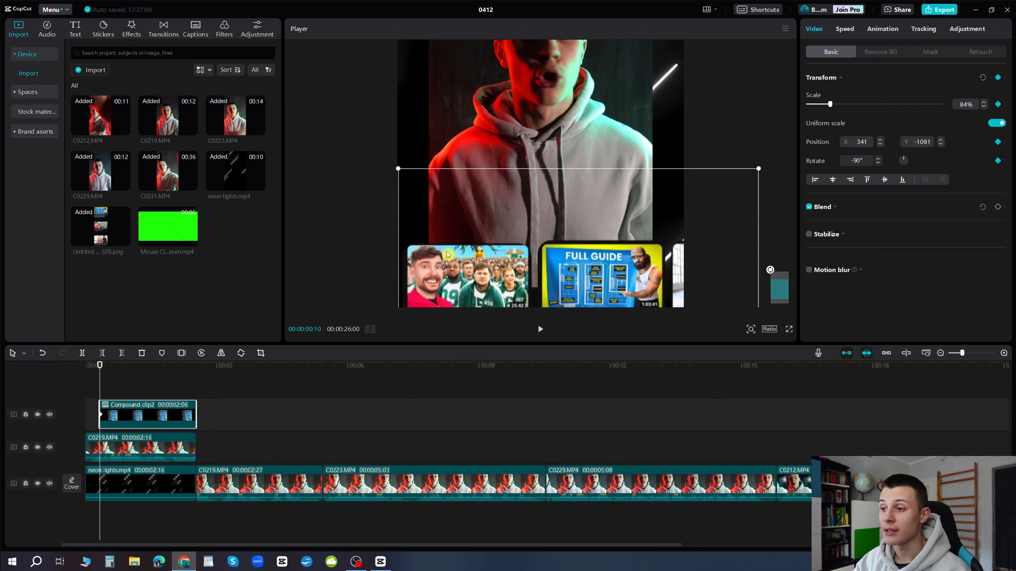
{"action": "scroll", "coordinate": [415, 233], "scroll_direction": "down", "scroll_amount": 5}
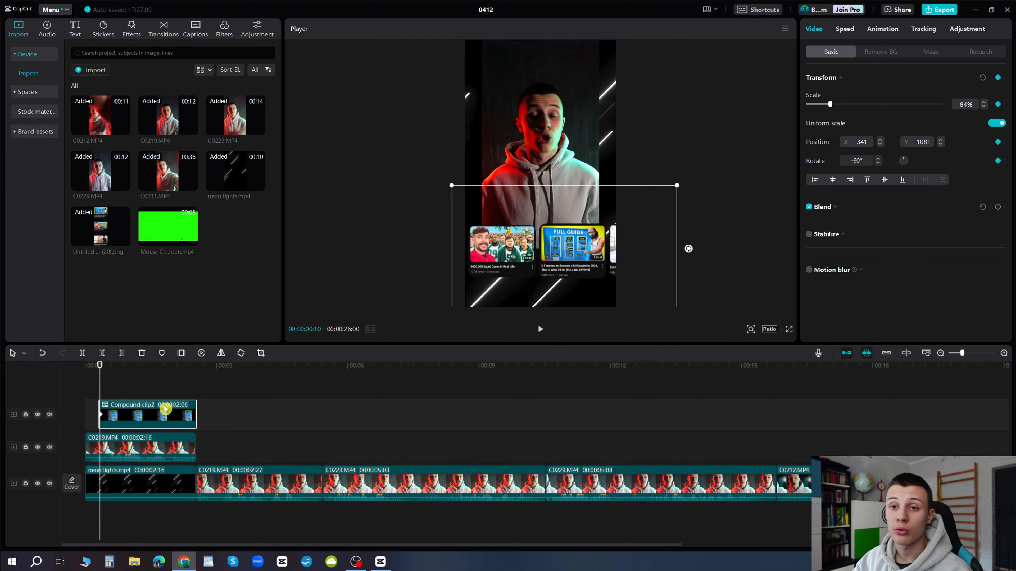
Step: At 00:00:02:15, one frame before the compound clip ends, shift the thumbnail row left to keyframe a slide, and play it back
{"action": "left_click", "coordinate": [194, 392]}
{"action": "left_click", "coordinate": [191, 414]}
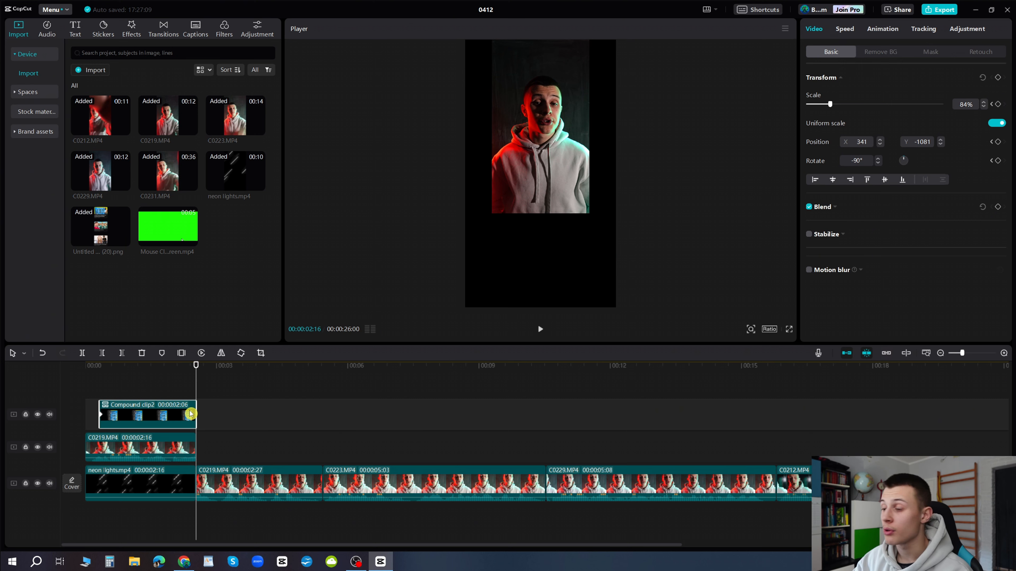
{"action": "key", "text": "Left"}
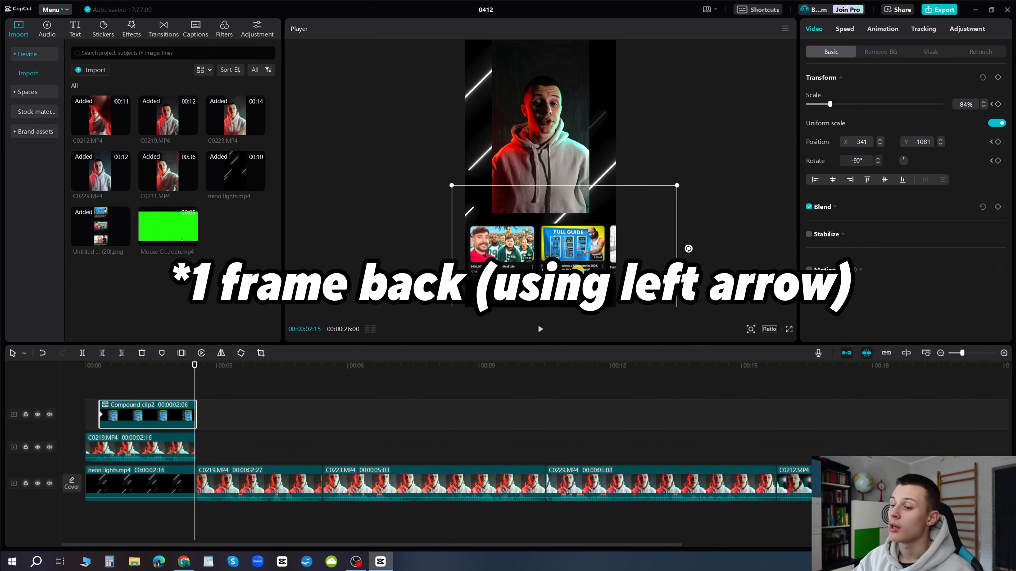
{"action": "left_click_drag", "start_coordinate": [595, 255], "coordinate": [537, 252]}
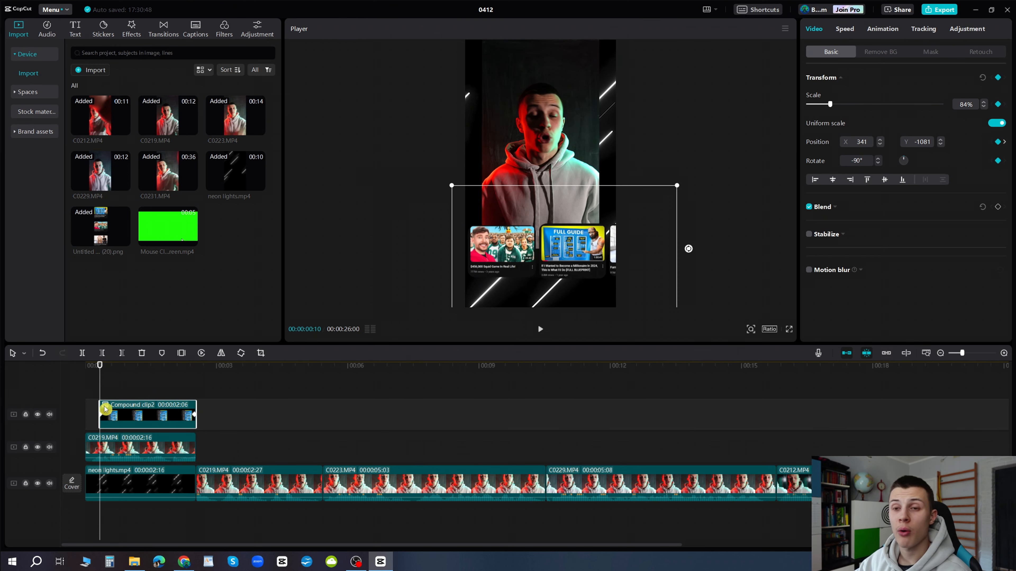
{"action": "left_click", "coordinate": [340, 228]}
{"action": "key", "text": "space"}
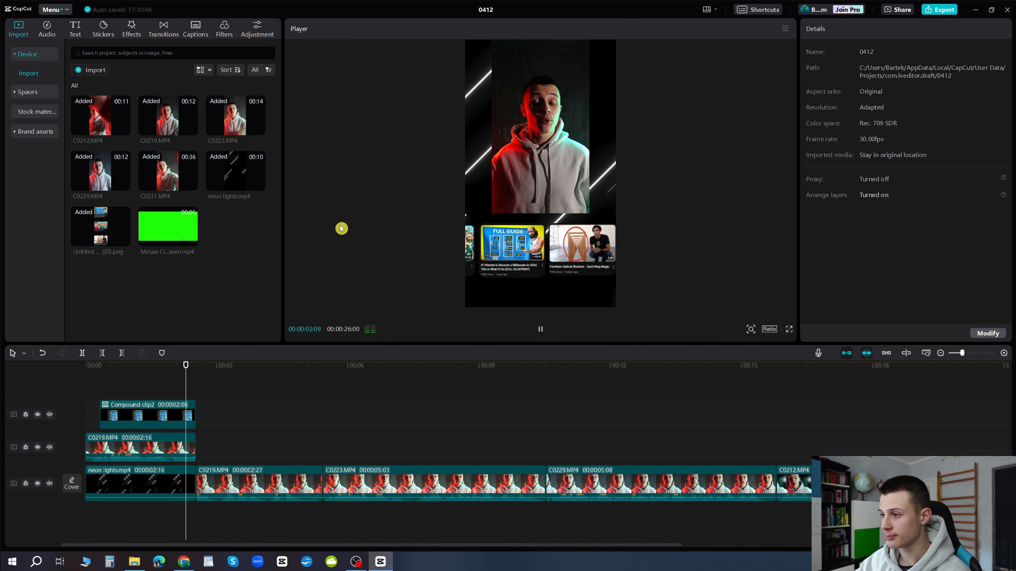
{"action": "key", "text": "space"}
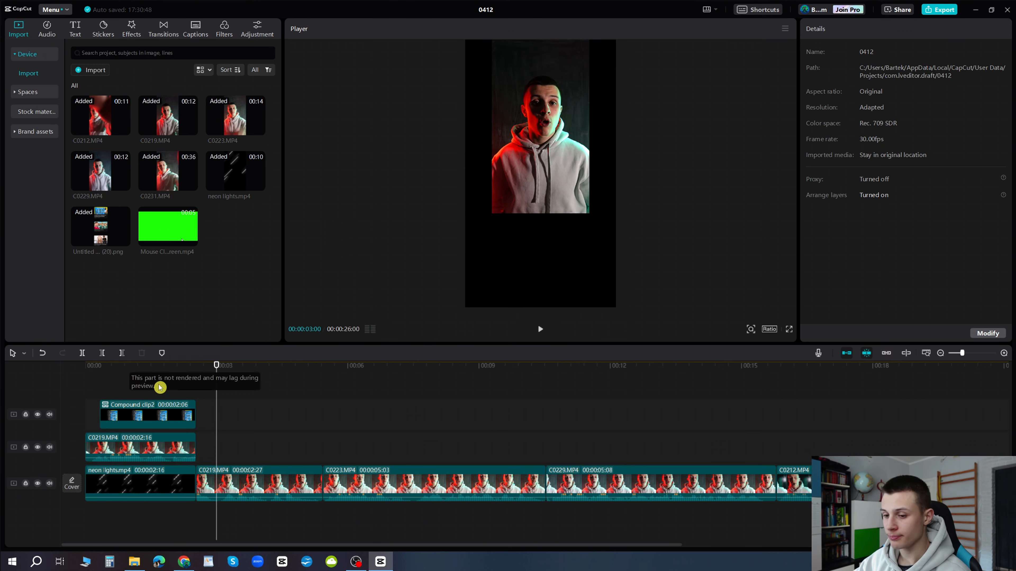
Step: Adjust the compound clip's end position keyframe to X -362, Y -1074 and play the slide back from 00:00:00:10
{"action": "left_click", "coordinate": [100, 389]}
{"action": "left_click", "coordinate": [115, 411]}
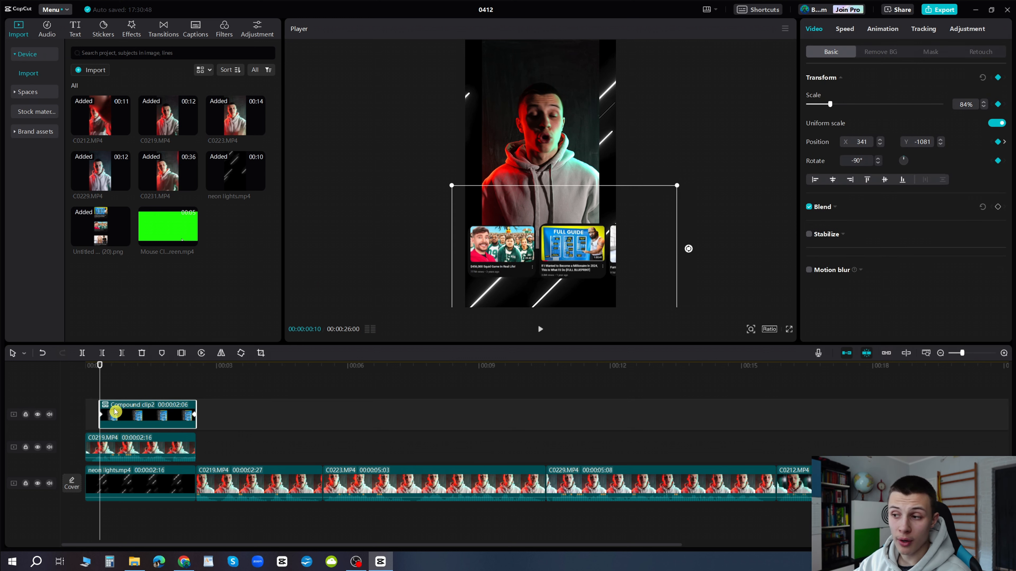
{"action": "left_click", "coordinate": [195, 418]}
{"action": "left_click_drag", "start_coordinate": [625, 260], "coordinate": [583, 258]}
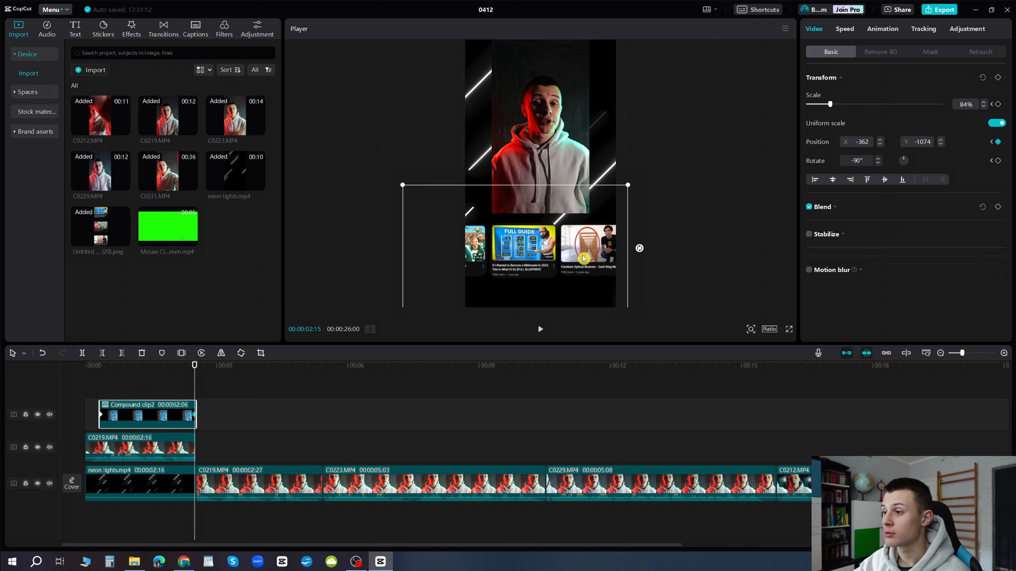
{"action": "left_click", "coordinate": [100, 392]}
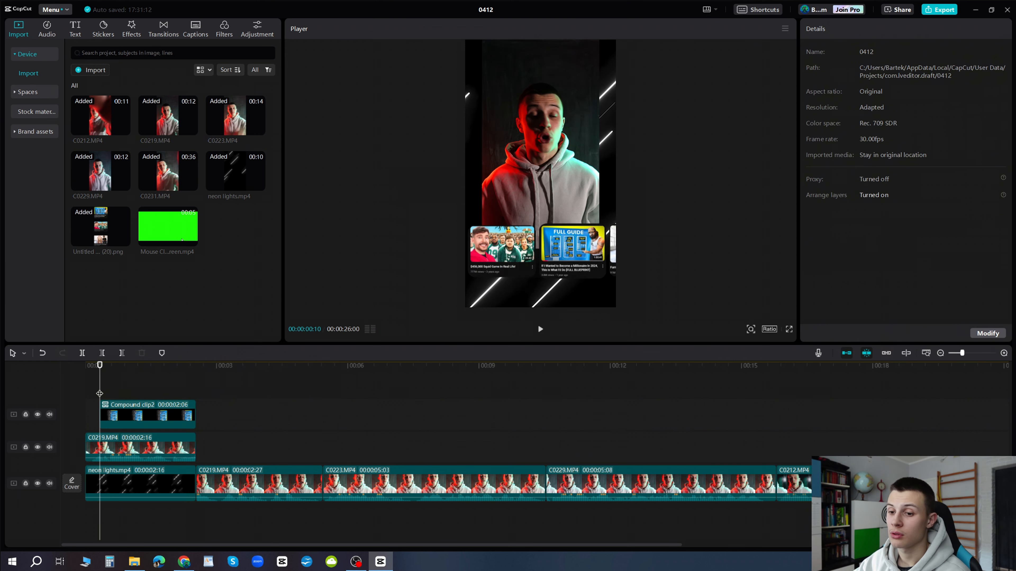
{"action": "key", "text": "space"}
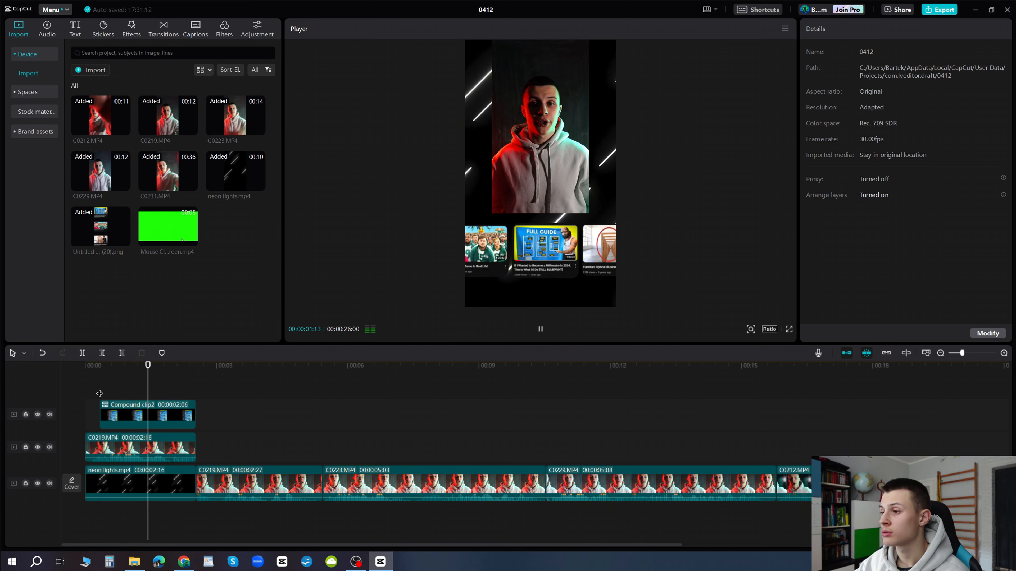
{"action": "key", "text": "space"}
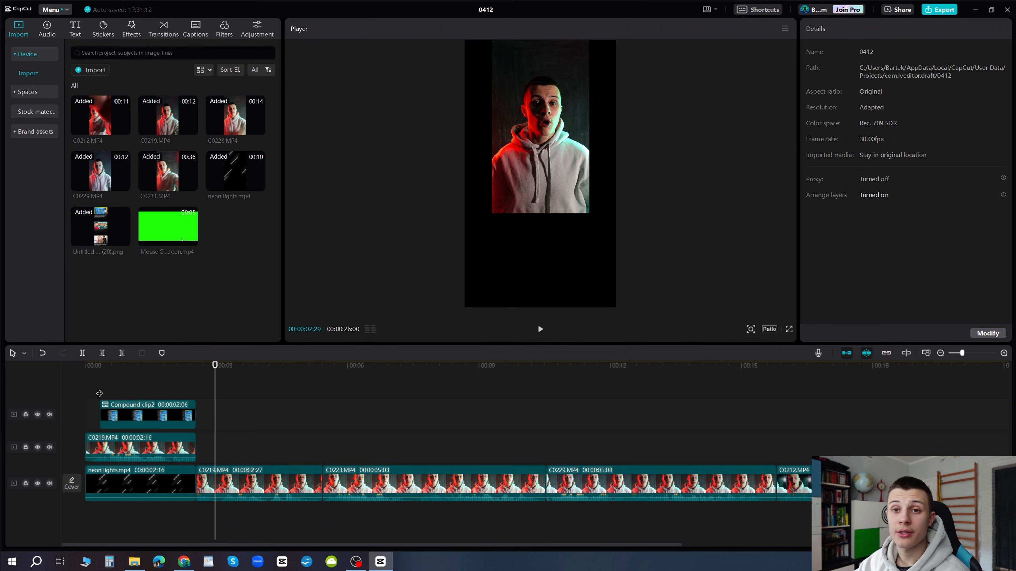
Step: Apply the Fade In animation to the start of the compound clip
{"action": "left_click", "coordinate": [100, 393]}
{"action": "left_click", "coordinate": [112, 410]}
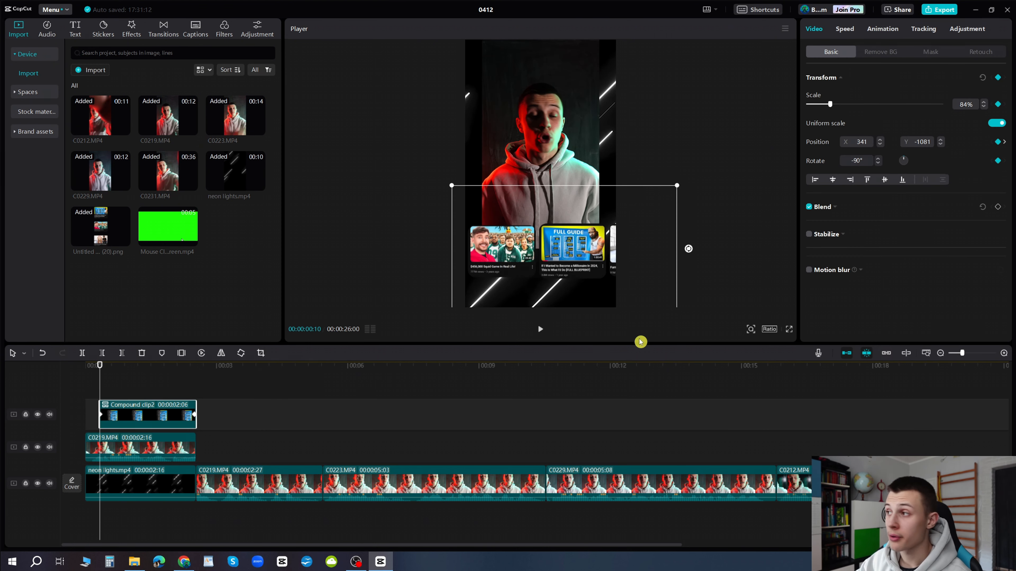
{"action": "left_click", "coordinate": [883, 31]}
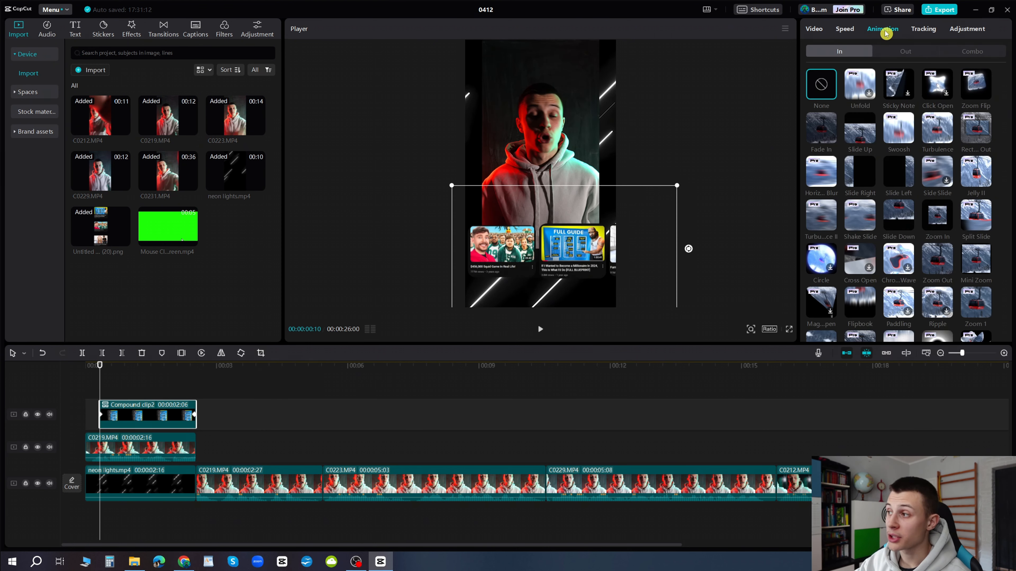
{"action": "left_click", "coordinate": [815, 131]}
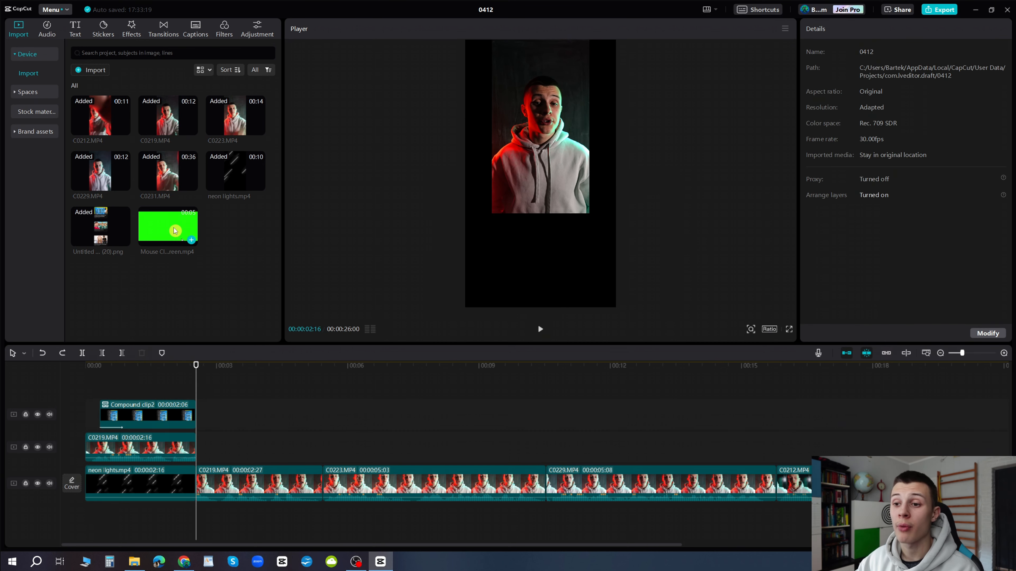
Step: Add Mouse Click Green Screen.mp4 on a track above the compound clip and split it at 00:00:02:27, where the cursor clicks
{"action": "left_click_drag", "start_coordinate": [175, 231], "coordinate": [195, 378]}
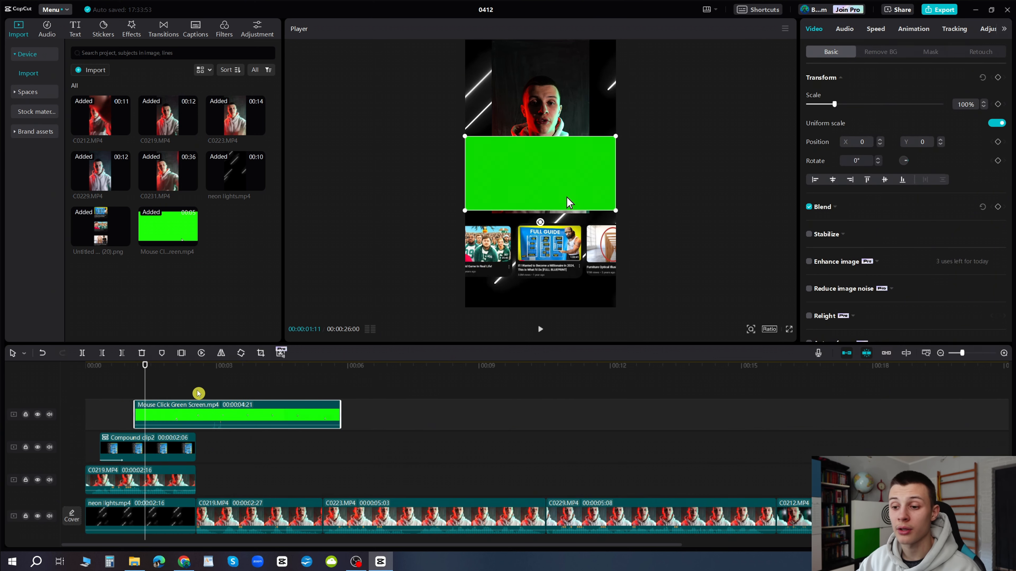
{"action": "left_click", "coordinate": [196, 384]}
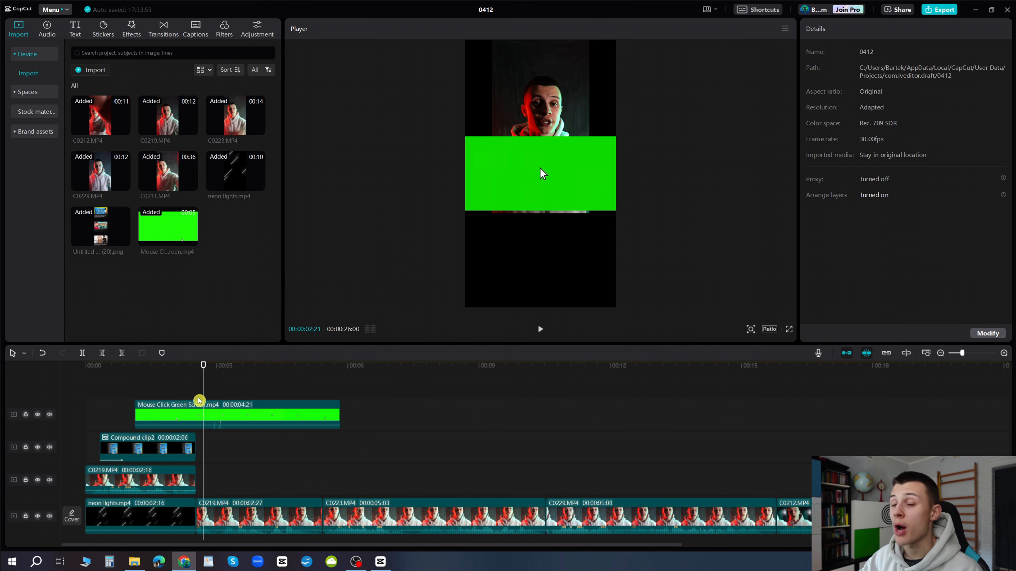
{"action": "left_click_drag", "start_coordinate": [202, 400], "coordinate": [212, 402]}
{"action": "left_click", "coordinate": [209, 418]}
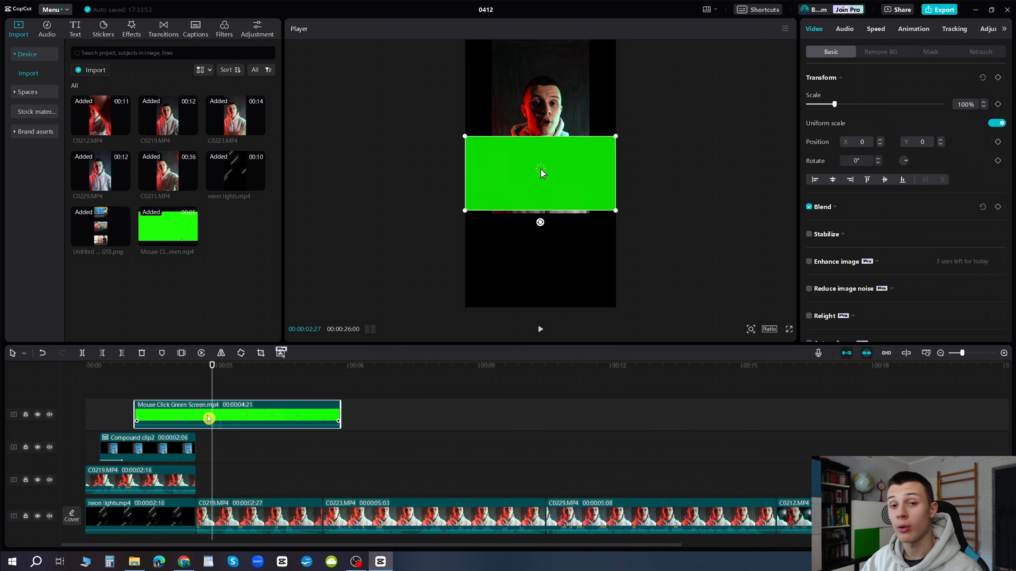
{"action": "key", "text": "ctrl+b"}
Step: Move both mouse-click pieces together so their split aligns with 00:00:02:16, the end of the compound clip, and play it back
{"action": "left_click", "coordinate": [188, 386]}
{"action": "left_click_drag", "start_coordinate": [368, 380], "coordinate": [180, 410]}
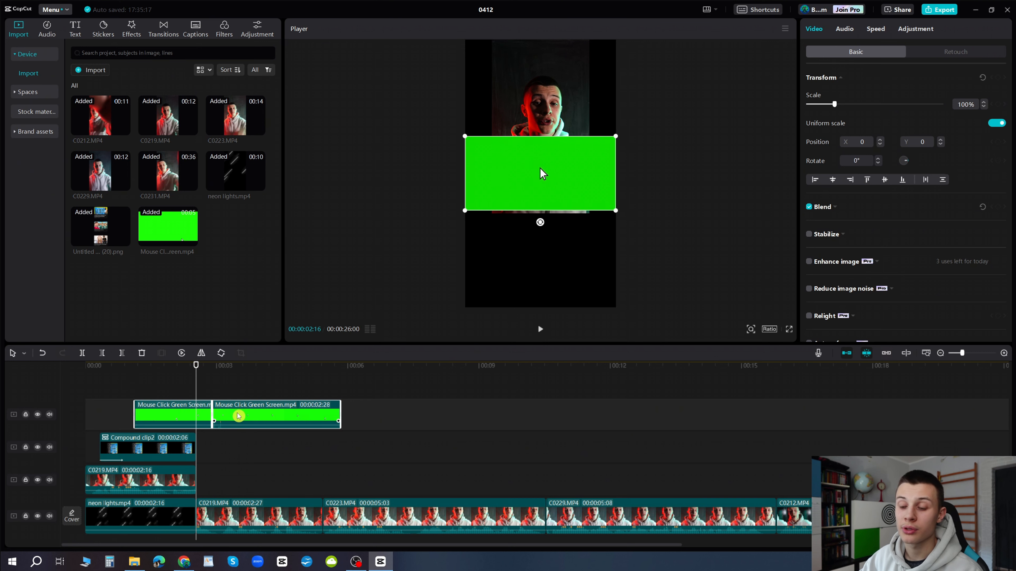
{"action": "left_click_drag", "start_coordinate": [235, 417], "coordinate": [220, 419]}
{"action": "left_click", "coordinate": [183, 391]}
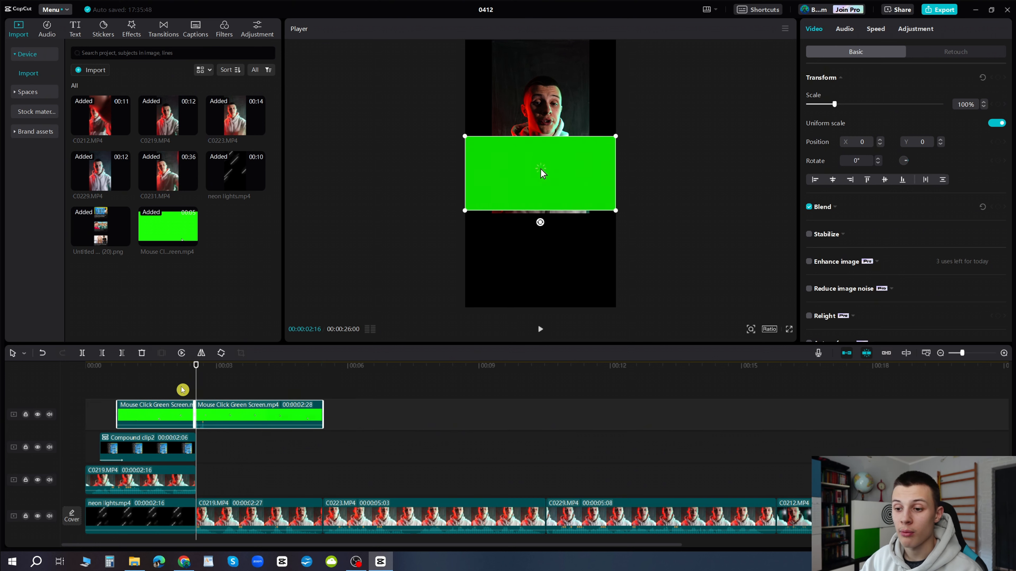
{"action": "key", "text": "space"}
{"action": "key", "text": "space"}
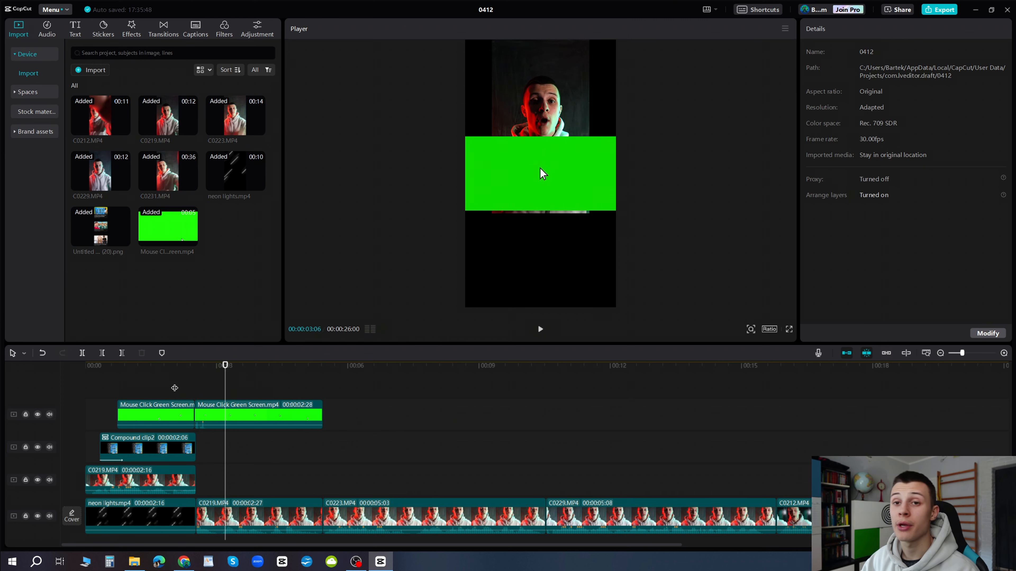
Step: Speed up the first mouse-click piece to about 1.5x so it starts at 00:00:01:09, and play it back
{"action": "left_click", "coordinate": [118, 396]}
{"action": "left_click_drag", "start_coordinate": [119, 396], "coordinate": [140, 397]}
{"action": "key", "text": "space"}
{"action": "left_click", "coordinate": [161, 414]}
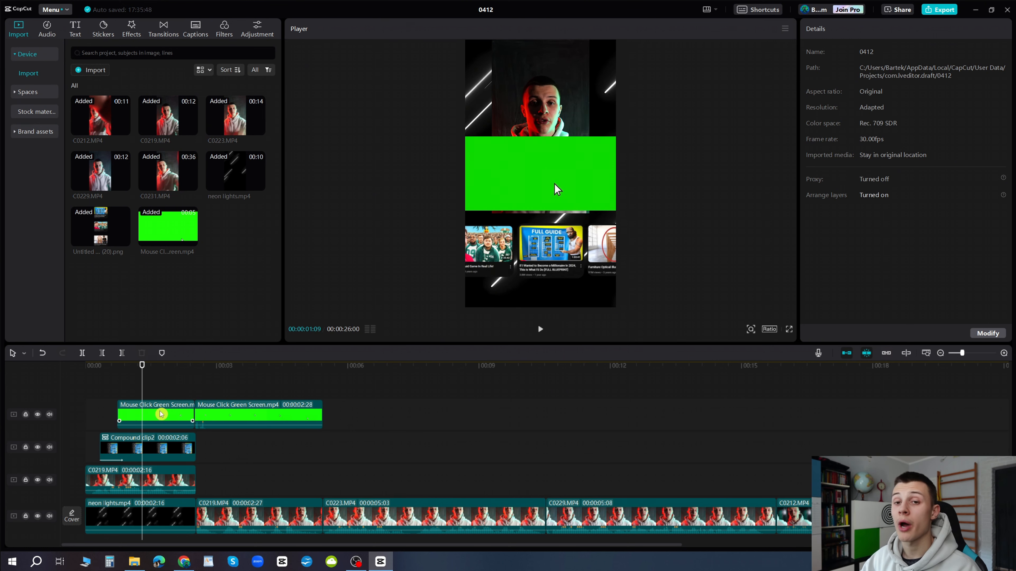
{"action": "left_click", "coordinate": [161, 414]}
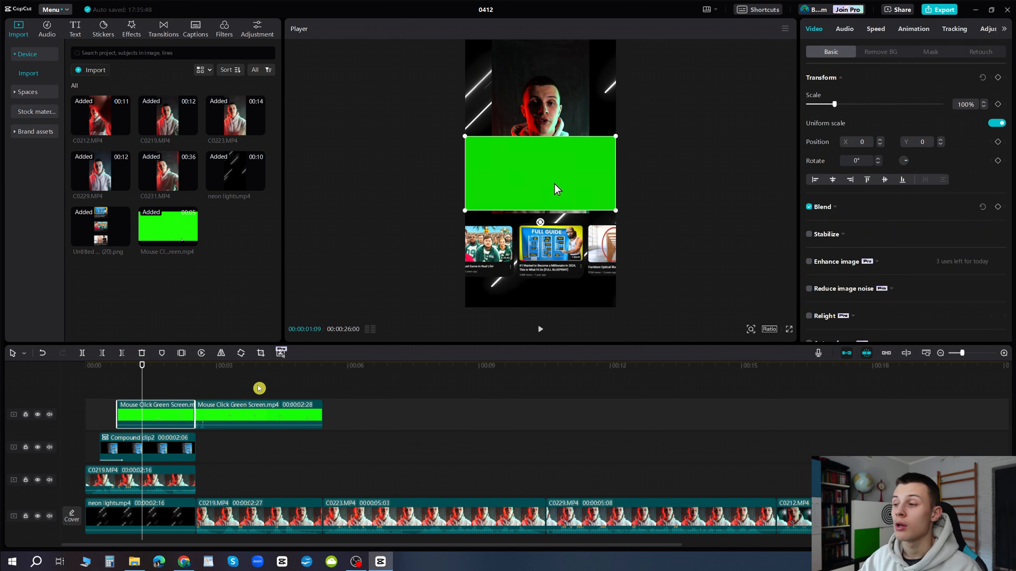
{"action": "left_click", "coordinate": [882, 30]}
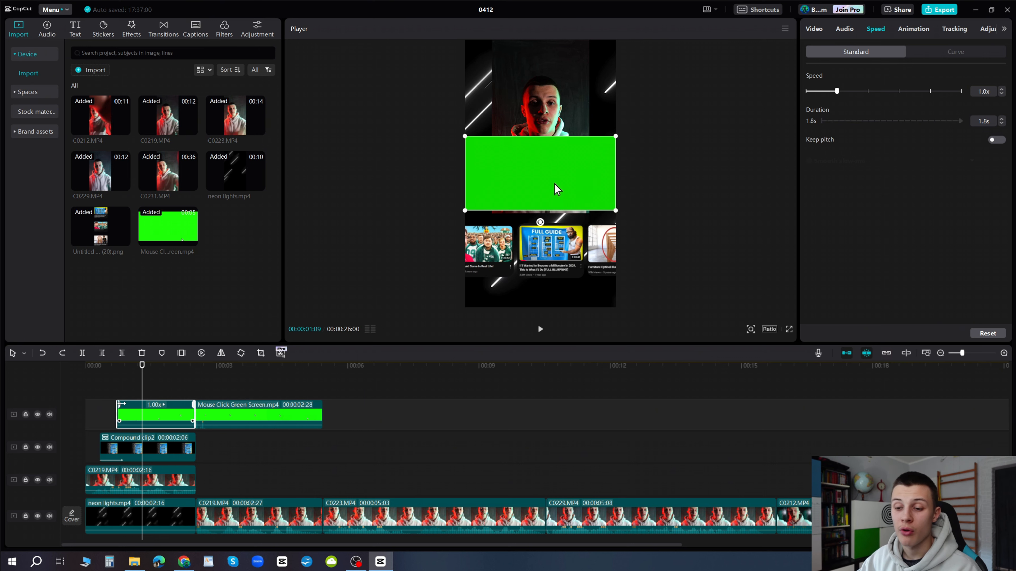
{"action": "left_click_drag", "start_coordinate": [120, 404], "coordinate": [142, 403]}
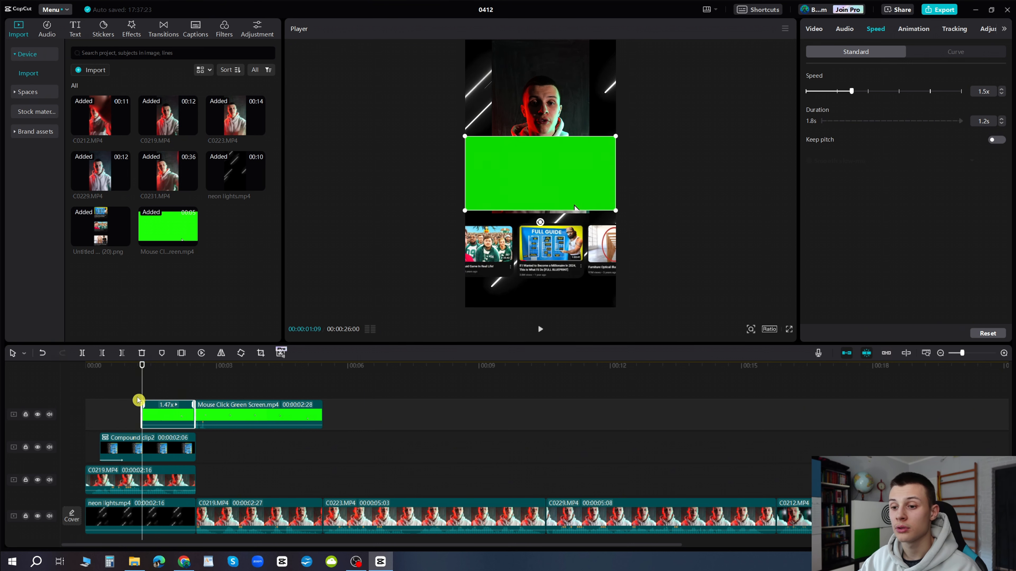
{"action": "left_click", "coordinate": [132, 389]}
{"action": "key", "text": "space"}
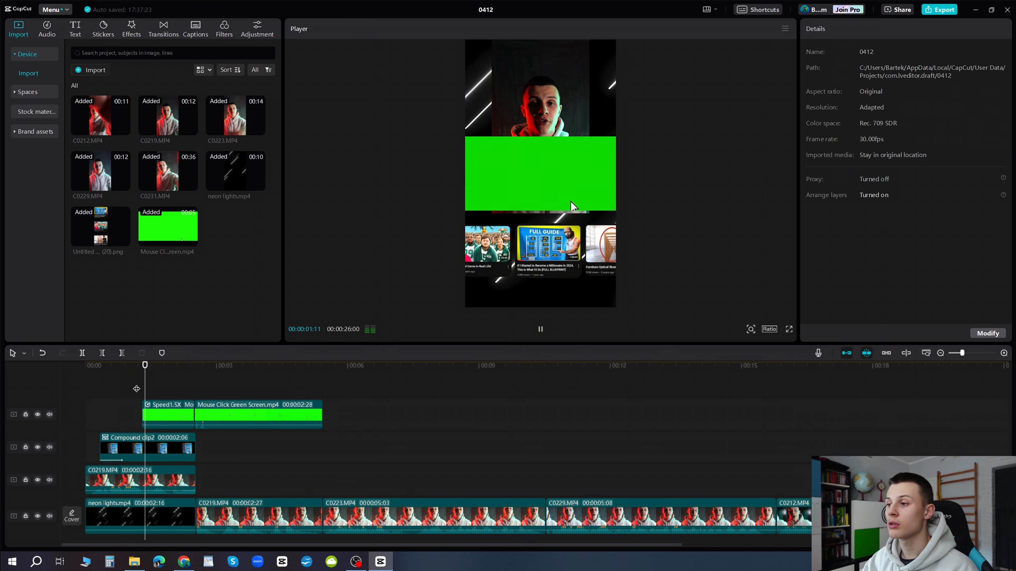
{"action": "left_click", "coordinate": [136, 389]}
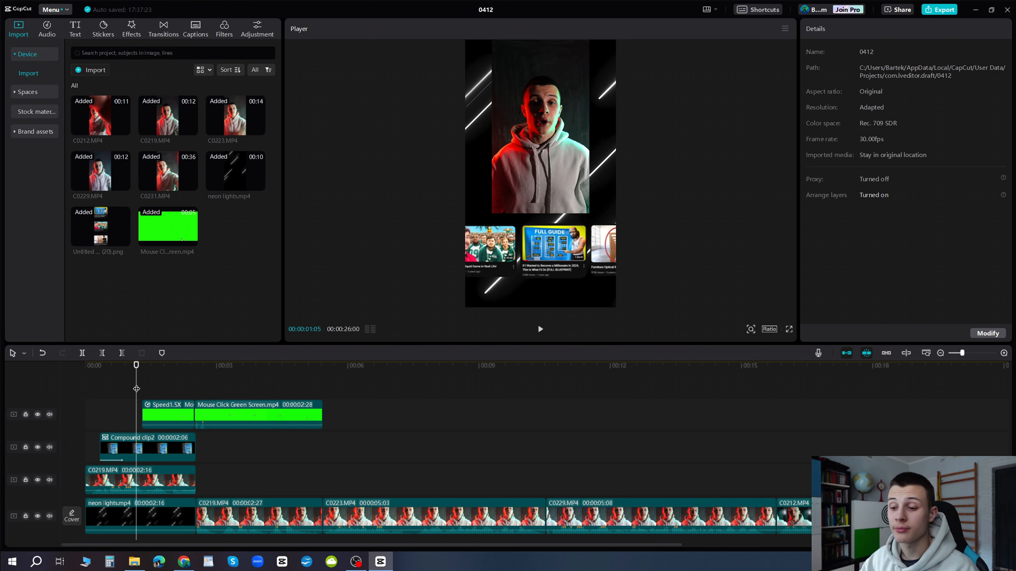
Step: Combine both Mouse Click Green Screen.mp4 pieces on the uppermost track into one compound clip
{"action": "left_click", "coordinate": [149, 389]}
{"action": "left_click", "coordinate": [232, 419]}
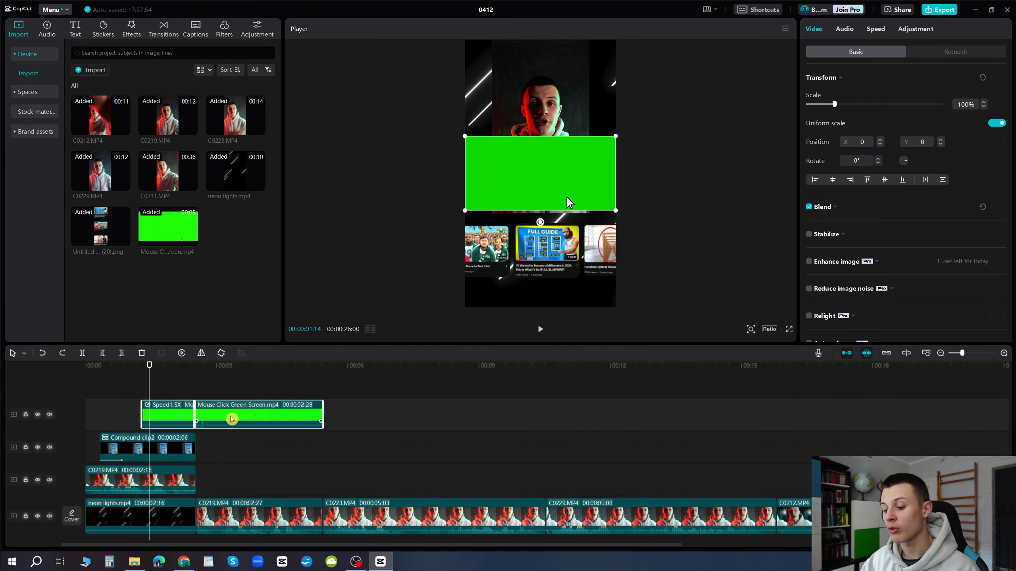
{"action": "left_click", "coordinate": [183, 421]}
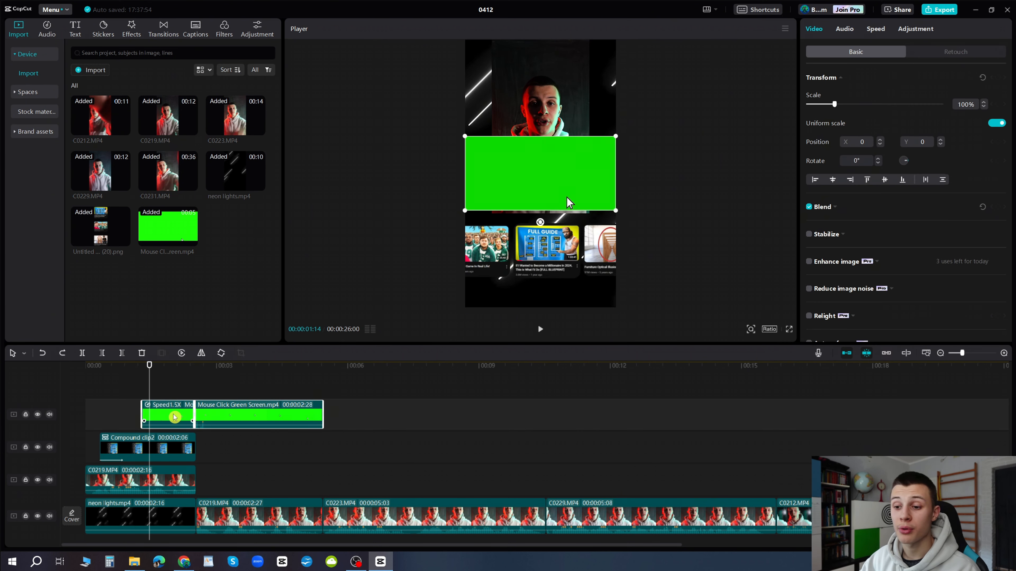
{"action": "key", "text": "alt+g"}
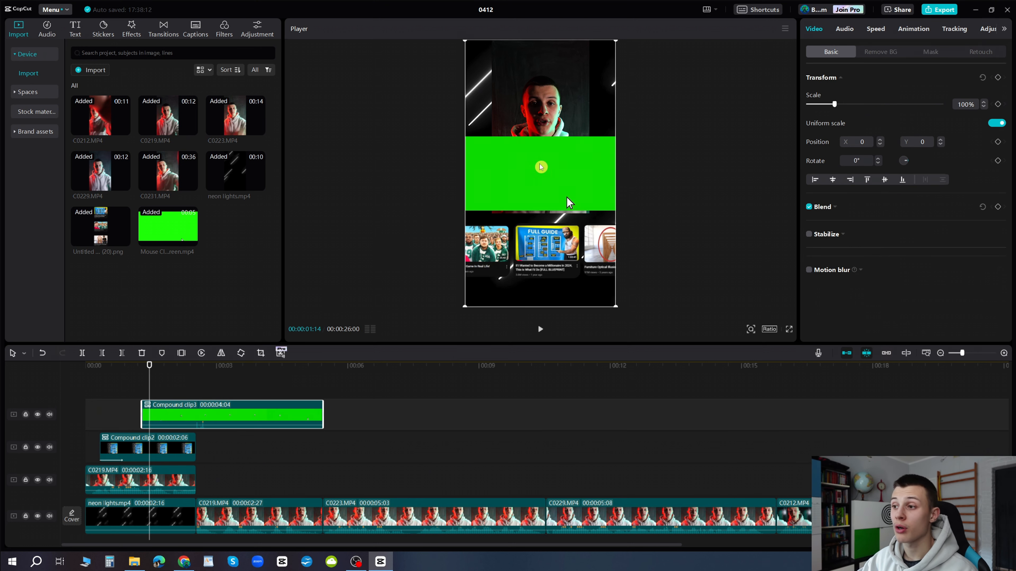
Step: Key out the green background of the mouse-click compound clip with Chroma key, setting Intensity to 100 and Shadow to 100
{"action": "left_click", "coordinate": [882, 56]}
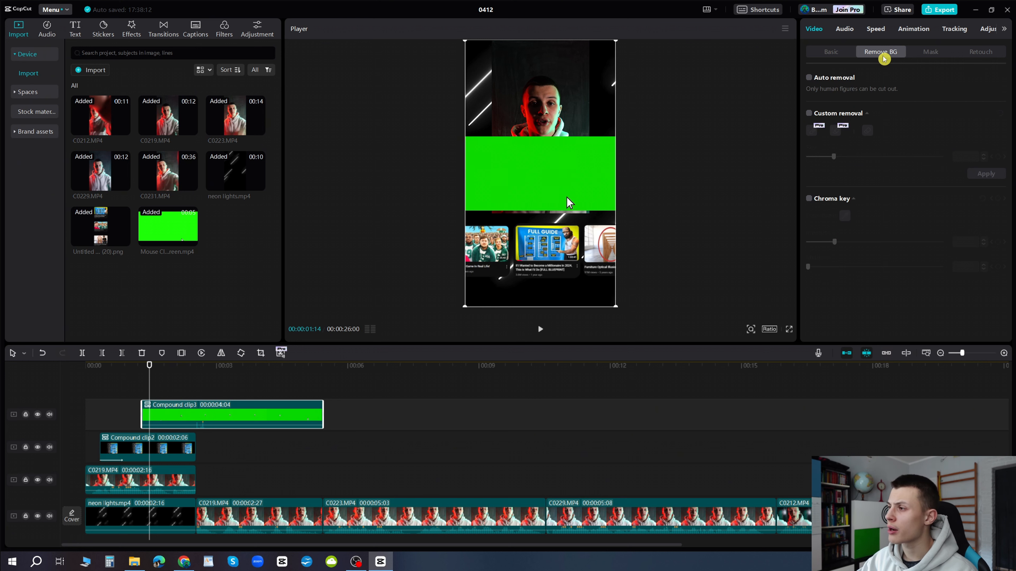
{"action": "left_click", "coordinate": [808, 199]}
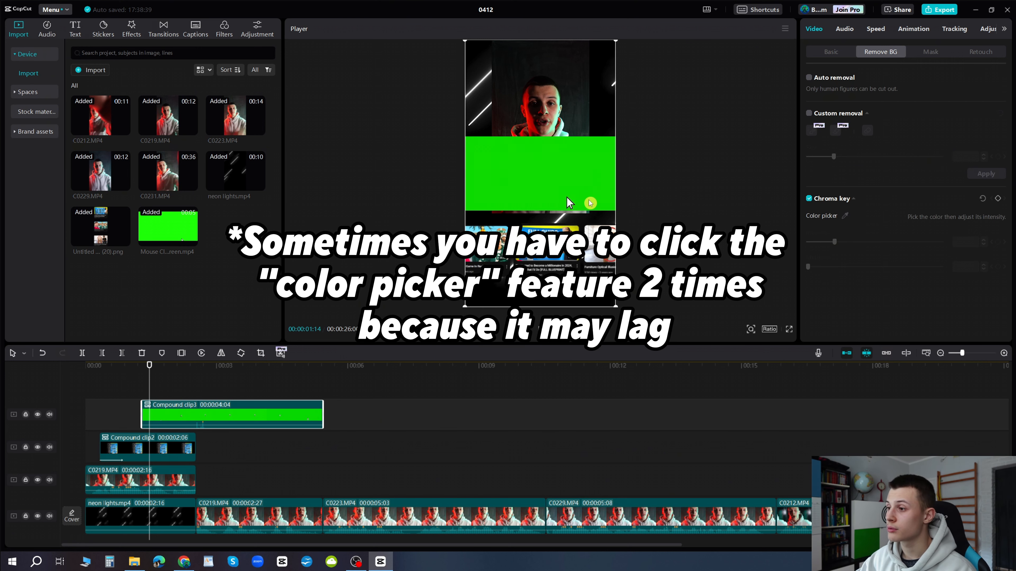
{"action": "left_click", "coordinate": [844, 216]}
{"action": "left_click", "coordinate": [608, 203]}
{"action": "left_click", "coordinate": [844, 216]}
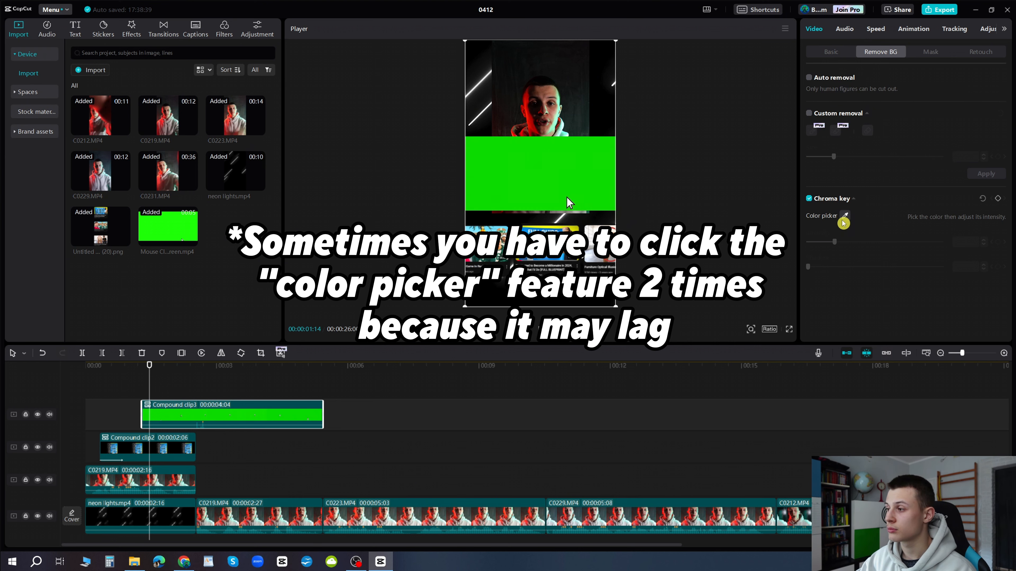
{"action": "left_click", "coordinate": [593, 180]}
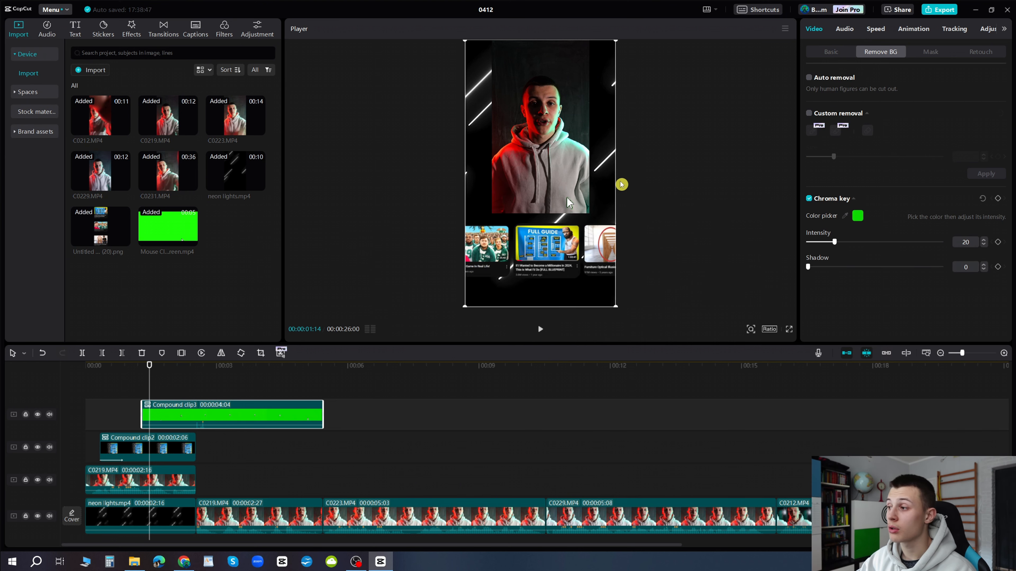
{"action": "left_click_drag", "start_coordinate": [843, 245], "coordinate": [984, 243]}
{"action": "left_click_drag", "start_coordinate": [813, 270], "coordinate": [969, 266]}
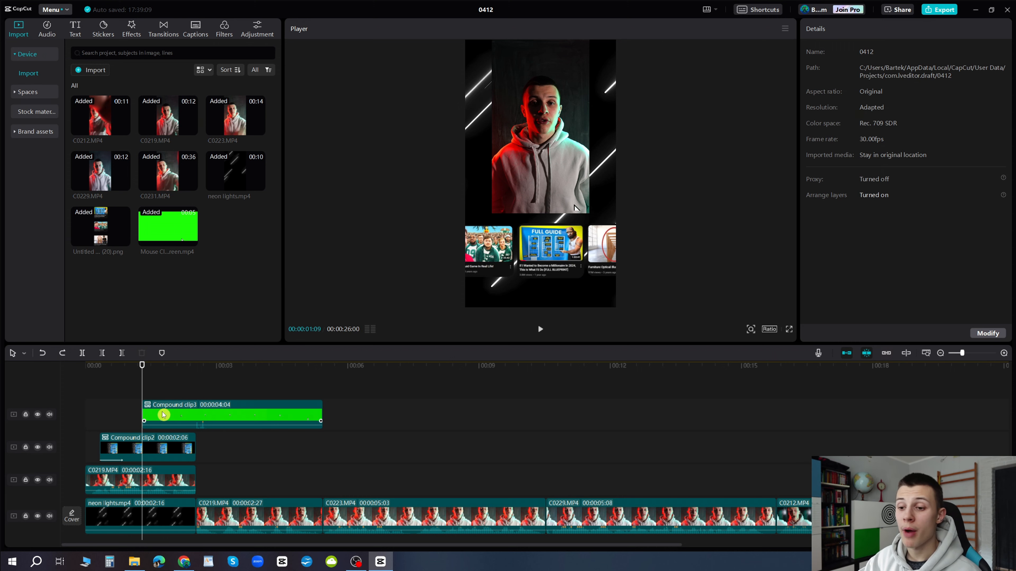
Step: Reposition the mouse-click compound clip to X 45, Y -36 and apply the Fade In animation to its start
{"action": "left_click", "coordinate": [163, 415]}
{"action": "left_click_drag", "start_coordinate": [561, 232], "coordinate": [567, 230]}
{"action": "scroll", "coordinate": [576, 224], "scroll_direction": "up", "scroll_amount": 4}
{"action": "scroll", "coordinate": [589, 228], "scroll_direction": "down", "scroll_amount": 1}
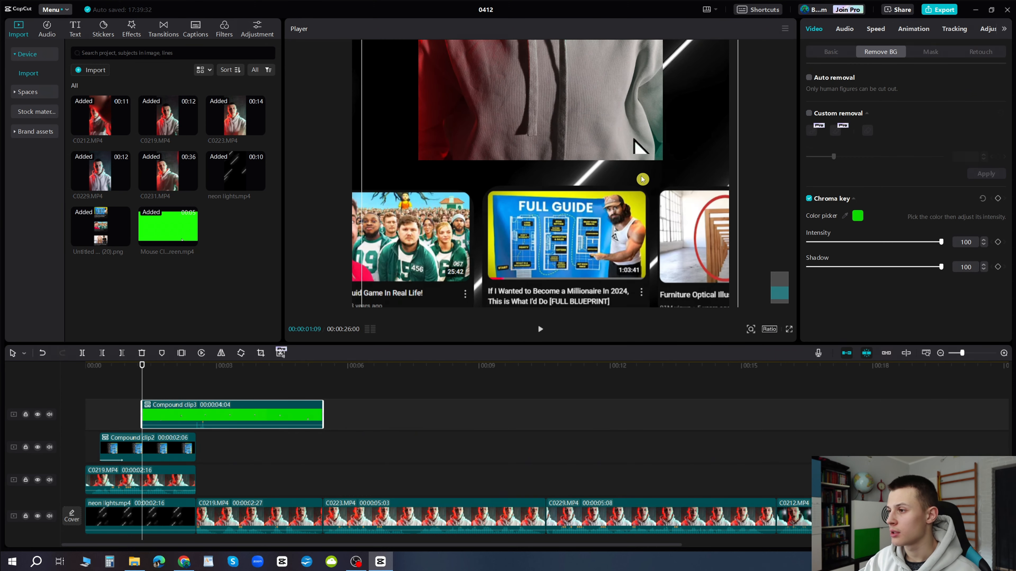
{"action": "left_click_drag", "start_coordinate": [642, 179], "coordinate": [641, 186]}
{"action": "scroll", "coordinate": [595, 217], "scroll_direction": "down", "scroll_amount": 4}
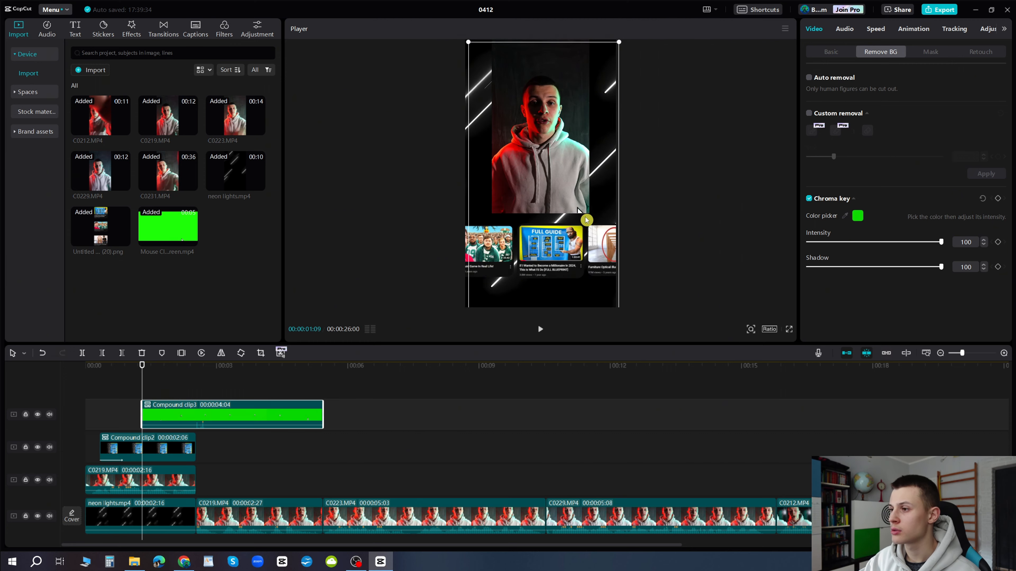
{"action": "left_click", "coordinate": [910, 30]}
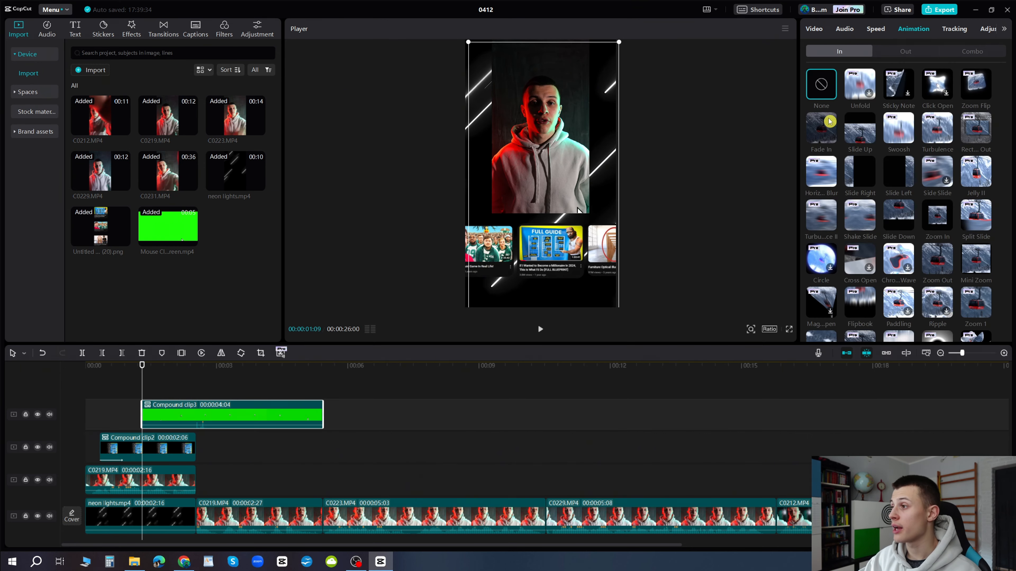
{"action": "left_click", "coordinate": [822, 136]}
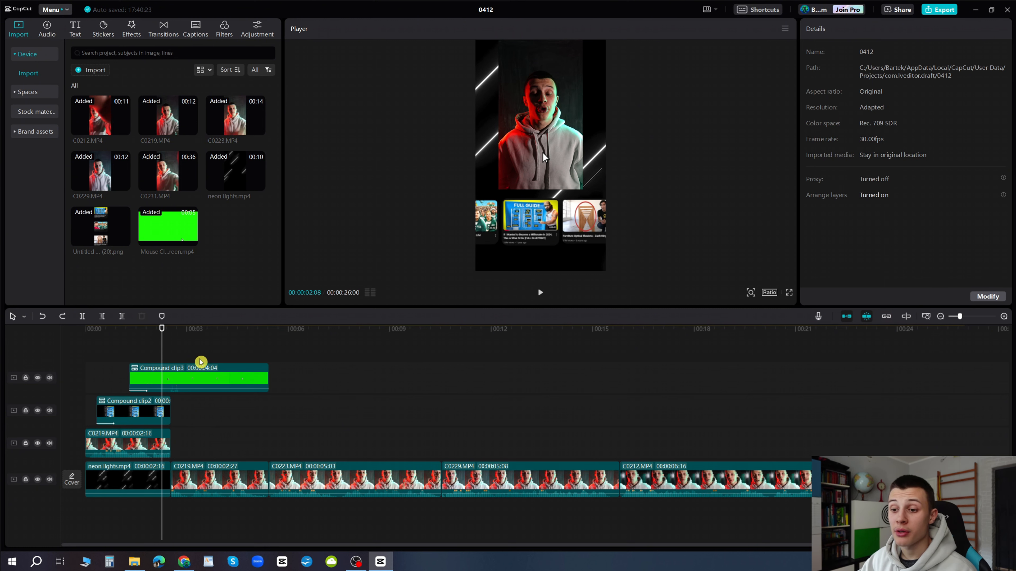
Step: Split the mouse-click compound clip at 00:00:03:02 and delete the part after the split
{"action": "left_click_drag", "start_coordinate": [194, 359], "coordinate": [189, 358]}
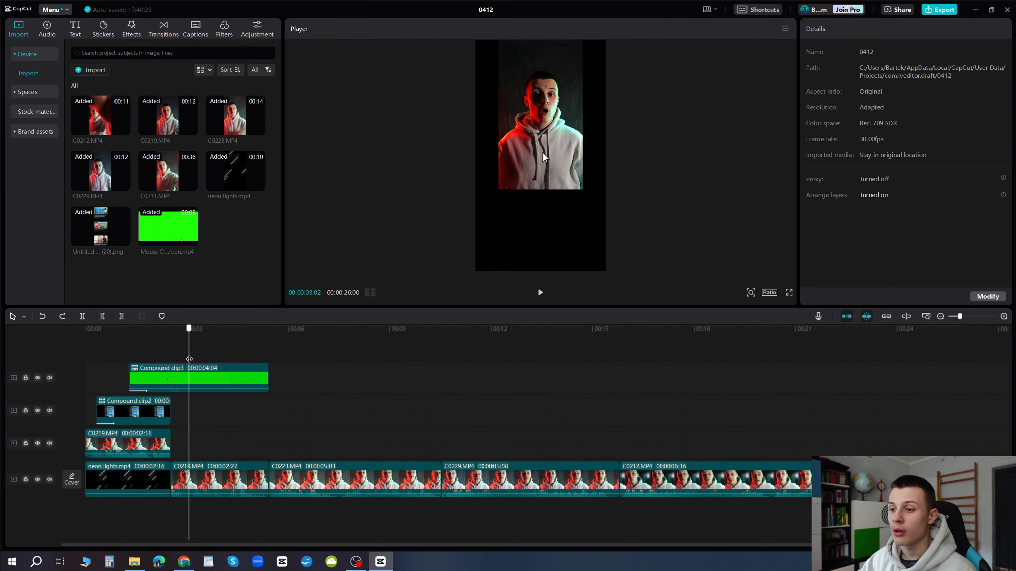
{"action": "left_click", "coordinate": [193, 380]}
{"action": "key", "text": "ctrl+b"}
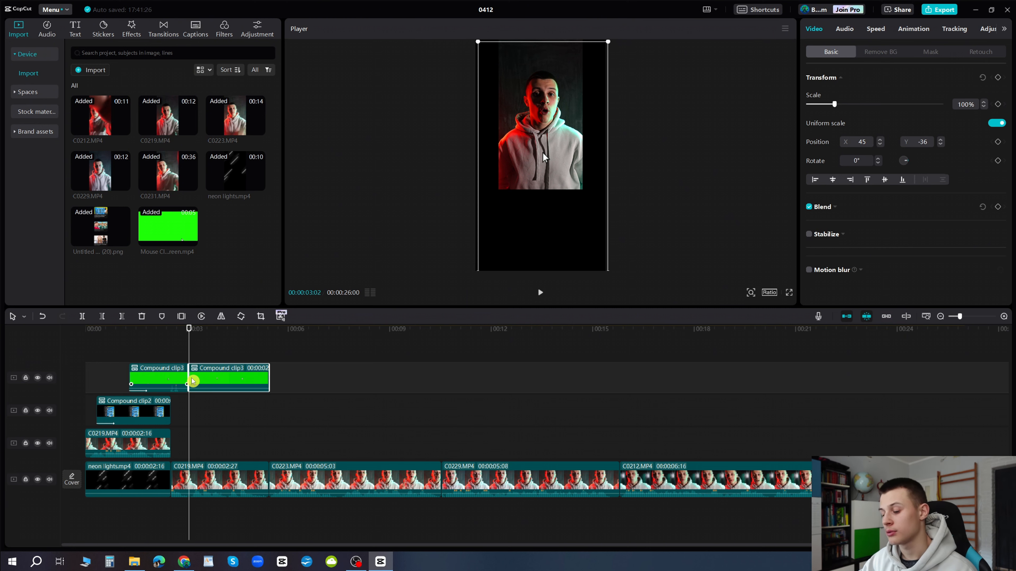
{"action": "key", "text": "Delete"}
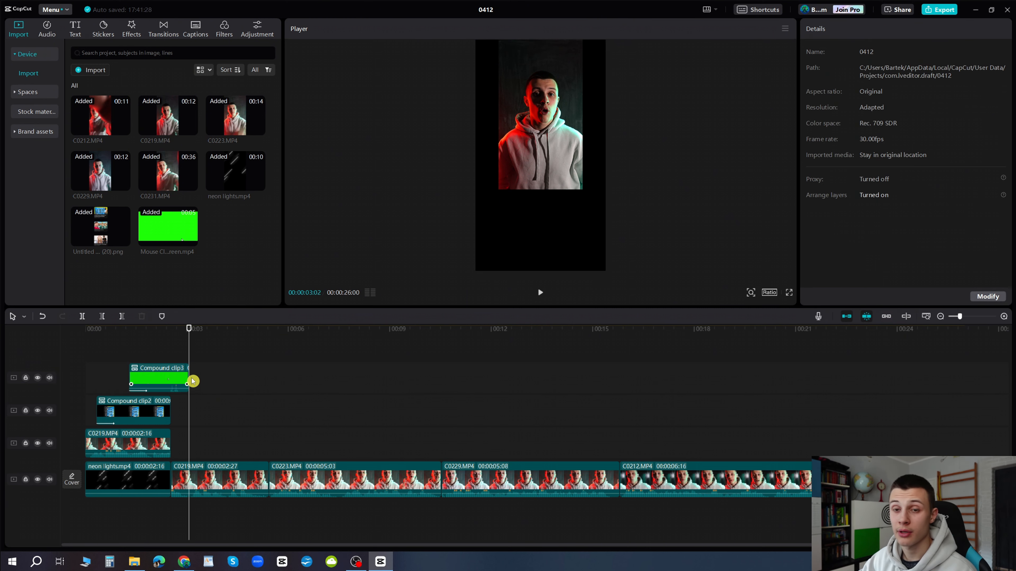
Step: Scale the main-track C0219.MP4 clip to 100%, centre it in the frame, and play back from 00:00:01:09
{"action": "left_click", "coordinate": [218, 476]}
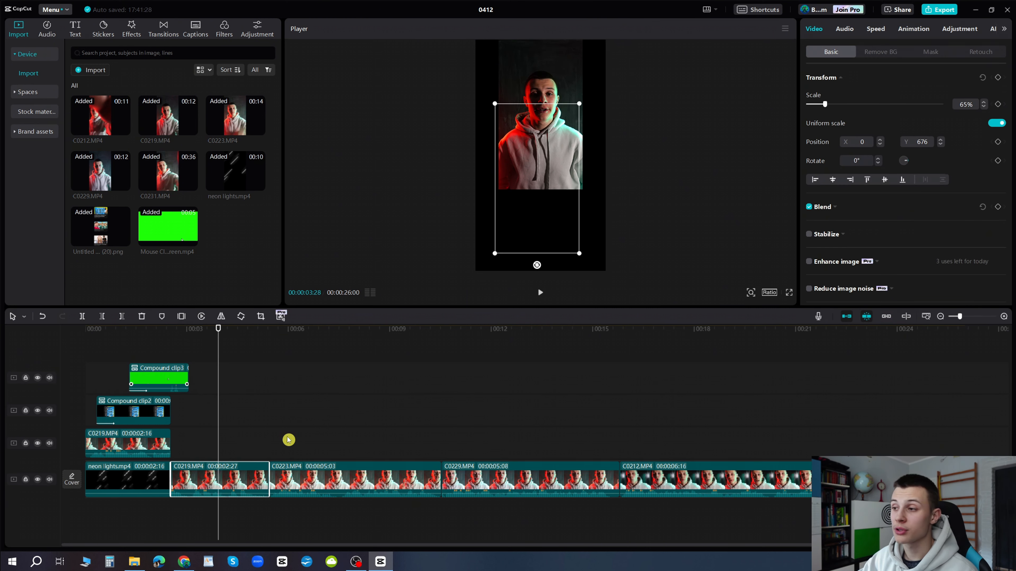
{"action": "left_click_drag", "start_coordinate": [830, 105], "coordinate": [836, 105]}
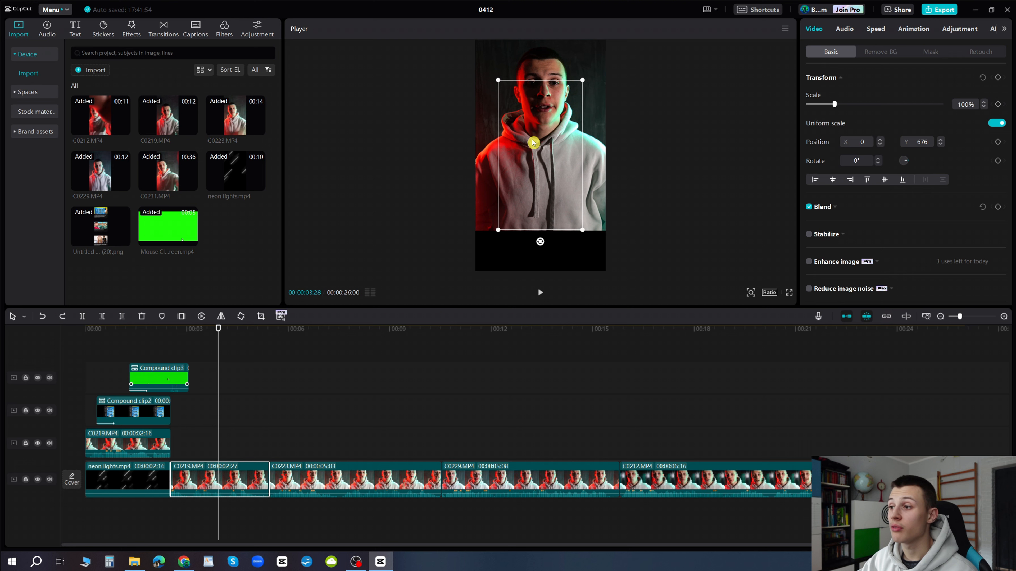
{"action": "left_click_drag", "start_coordinate": [533, 141], "coordinate": [533, 142]}
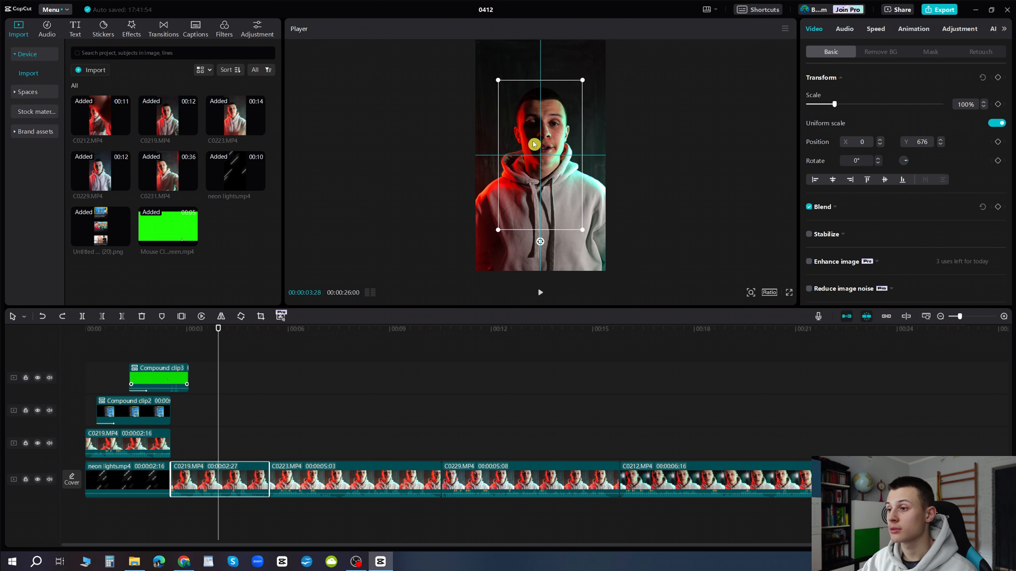
{"action": "left_click", "coordinate": [129, 353]}
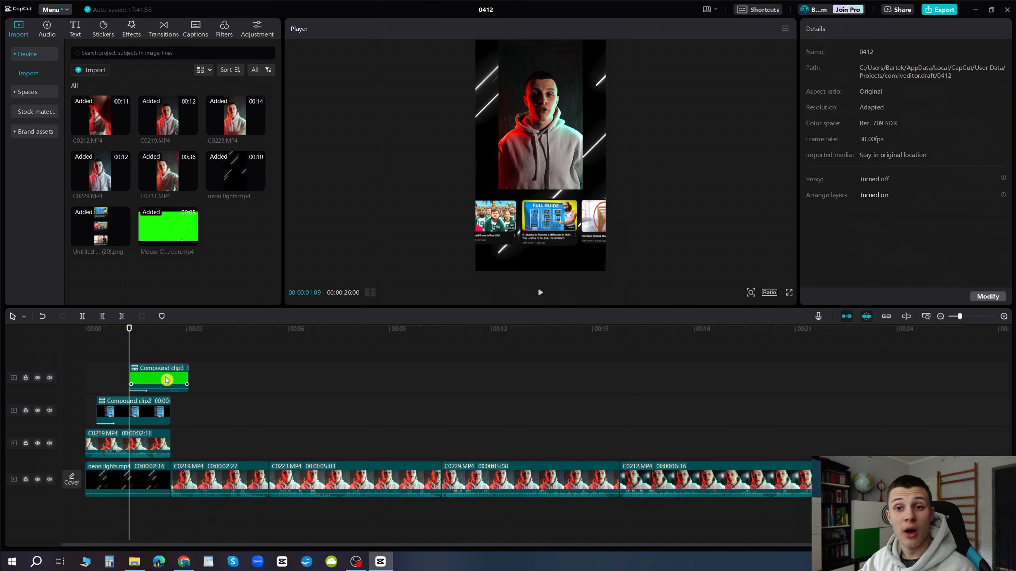
{"action": "key", "text": "space"}
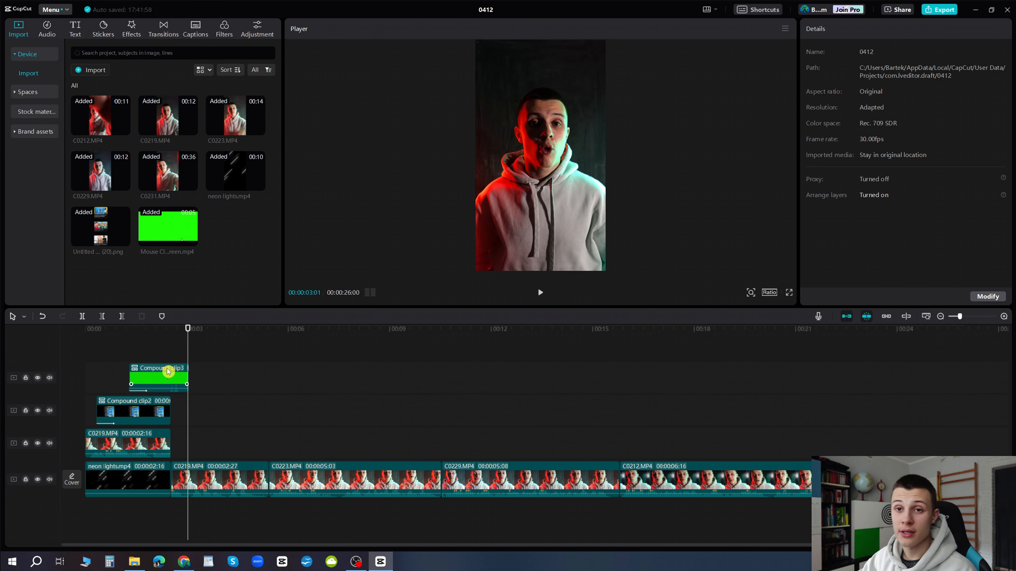
{"action": "key", "text": "space"}
Step: Apply the Fade Out animation to the end of the mouse-click compound clip with a duration of 0.3s
{"action": "left_click", "coordinate": [162, 352]}
{"action": "left_click", "coordinate": [161, 378]}
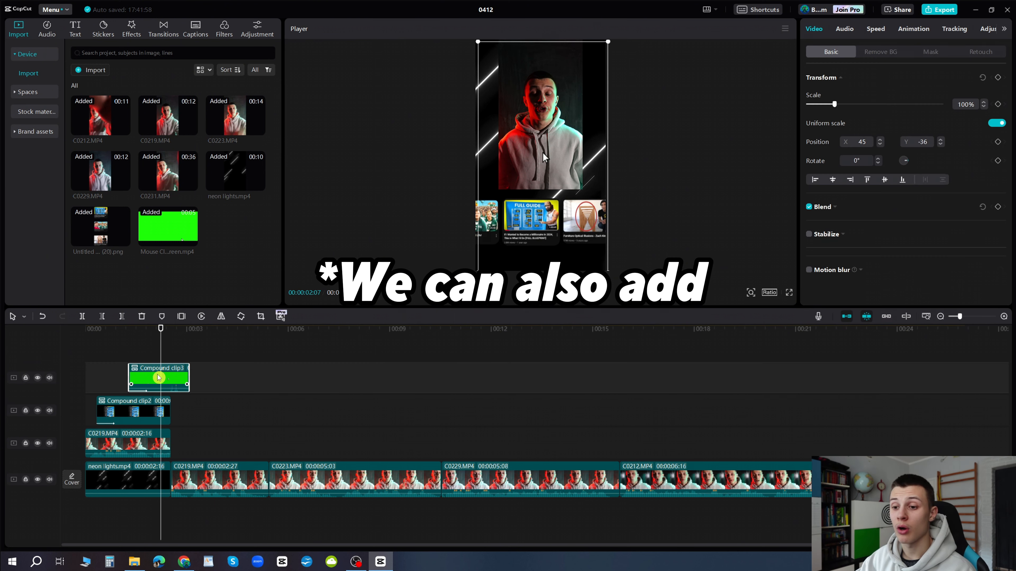
{"action": "left_click", "coordinate": [913, 30]}
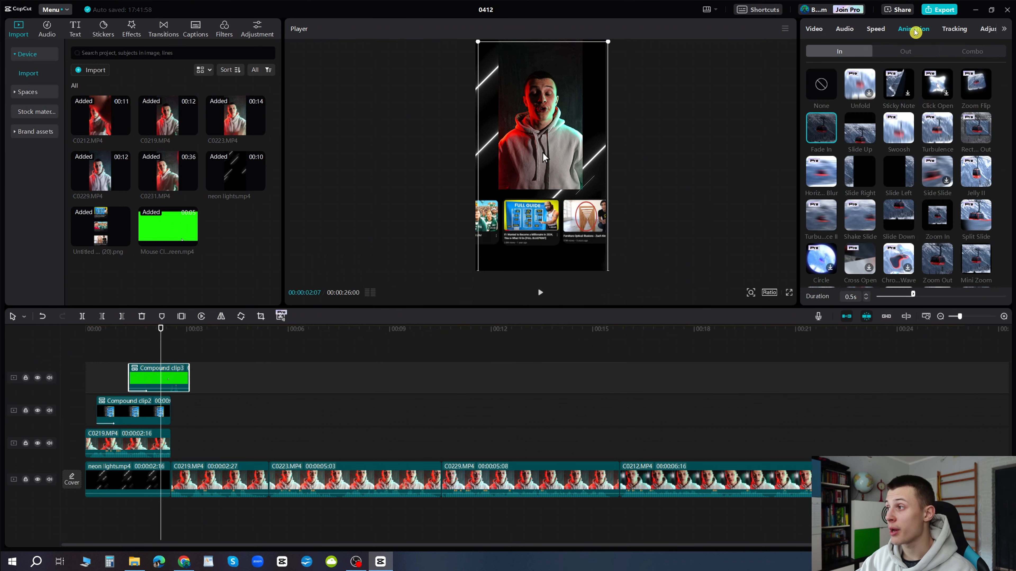
{"action": "left_click", "coordinate": [910, 53]}
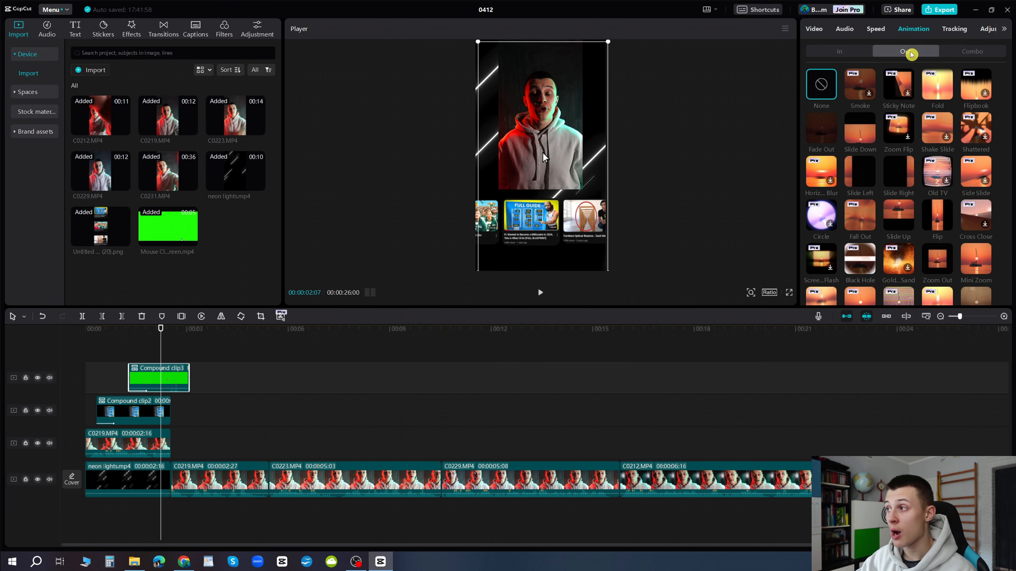
{"action": "left_click", "coordinate": [829, 130]}
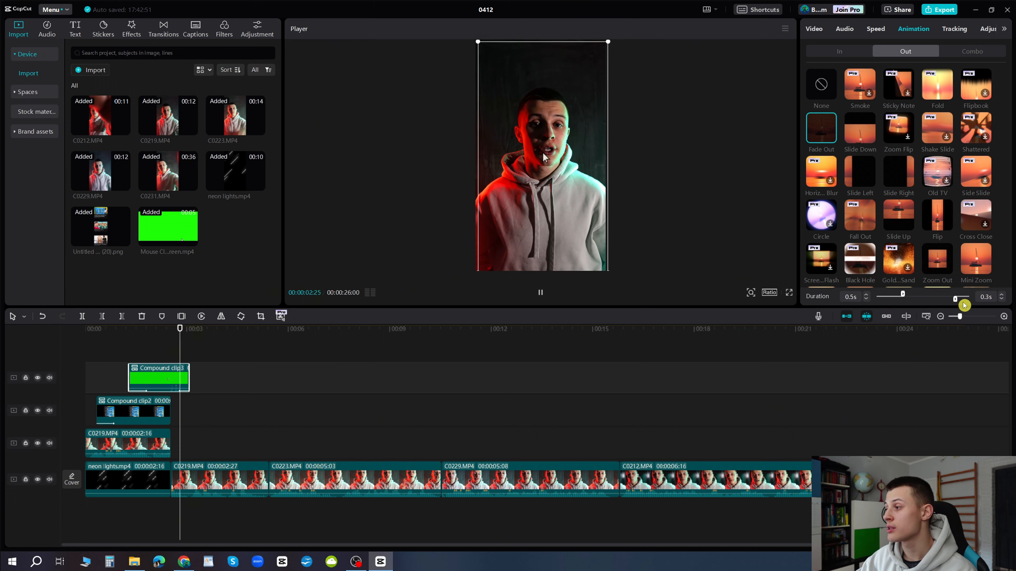
Step: Add scale, position and rotation keyframes to the main-track C0219.MP4 clip at 00:00:03:05, keeping the scale at 100%
{"action": "left_click", "coordinate": [194, 439]}
{"action": "left_click_drag", "start_coordinate": [195, 446], "coordinate": [201, 444]}
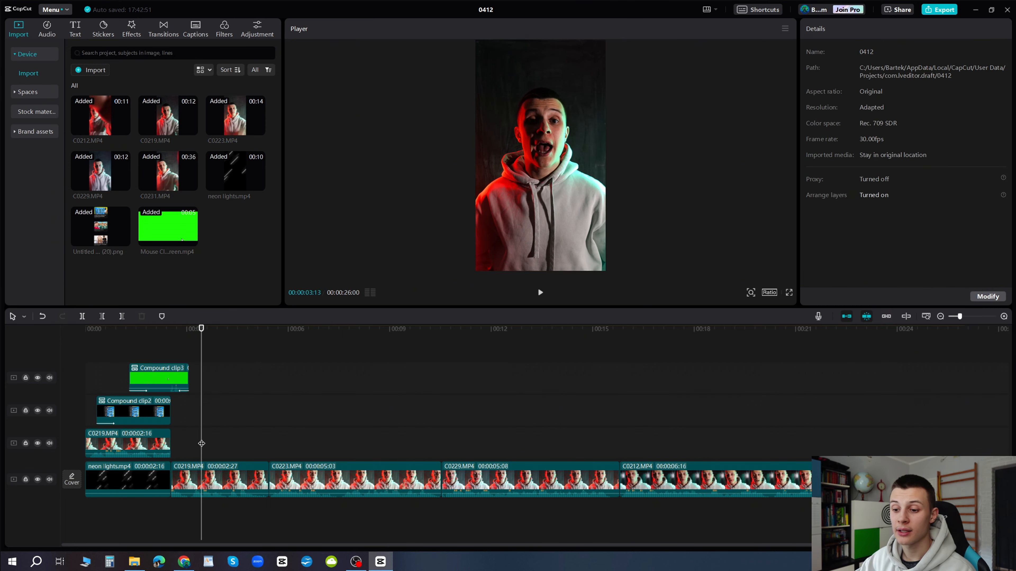
{"action": "key", "text": "space"}
{"action": "key", "text": "space"}
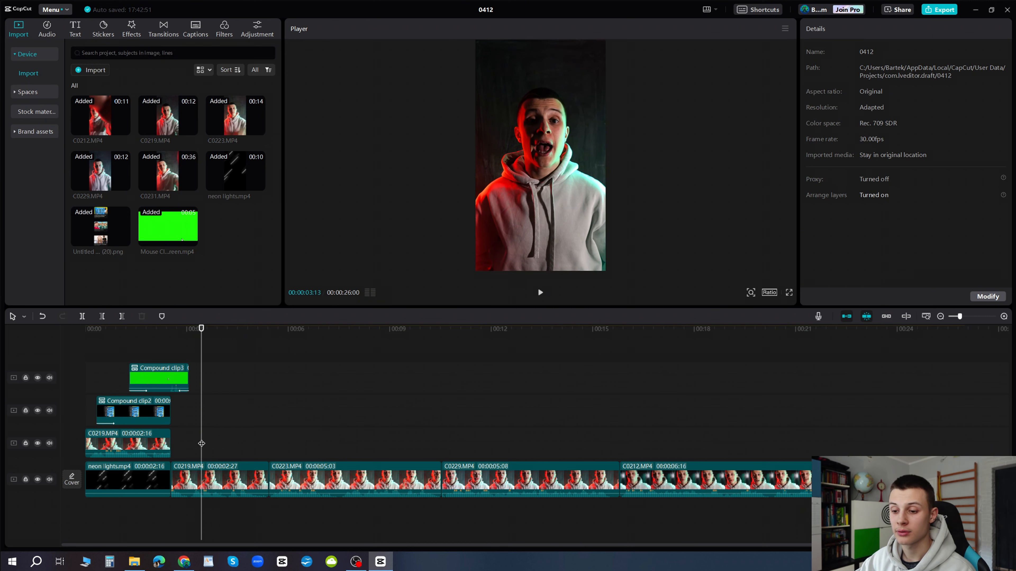
{"action": "left_click_drag", "start_coordinate": [202, 444], "coordinate": [193, 442]}
{"action": "left_click", "coordinate": [193, 479]}
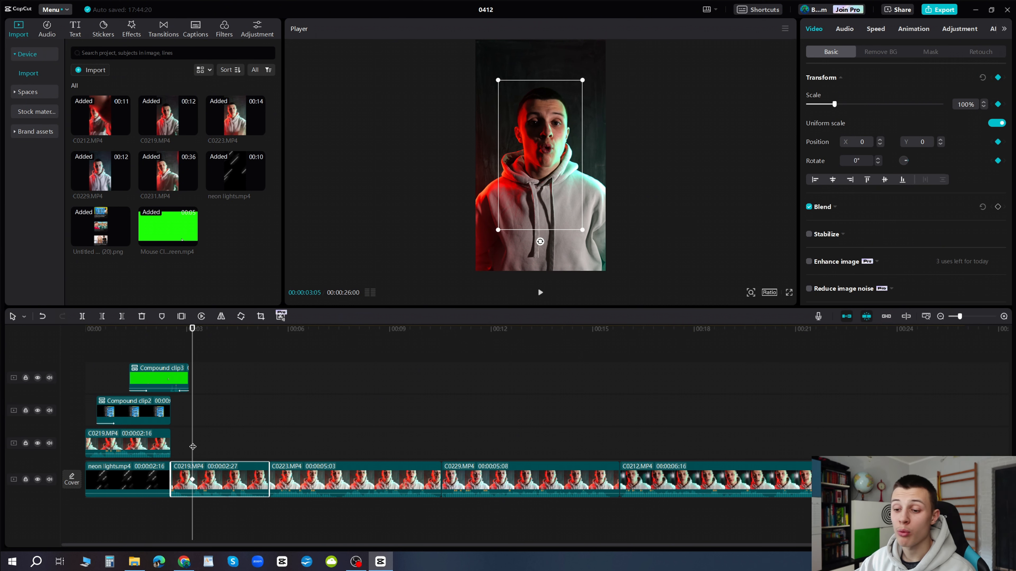
Step: Set the scale of the main-track C0219.MP4 clip to 110% at 00:00:03:14 to create a quick zoom-in
{"action": "left_click_drag", "start_coordinate": [193, 447], "coordinate": [201, 448]}
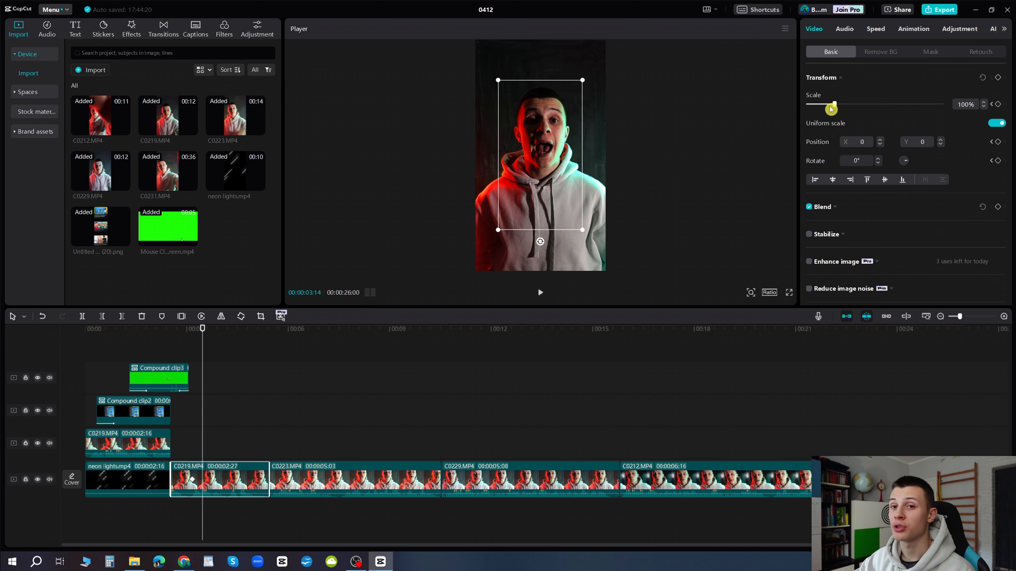
{"action": "left_click", "coordinate": [985, 103]}
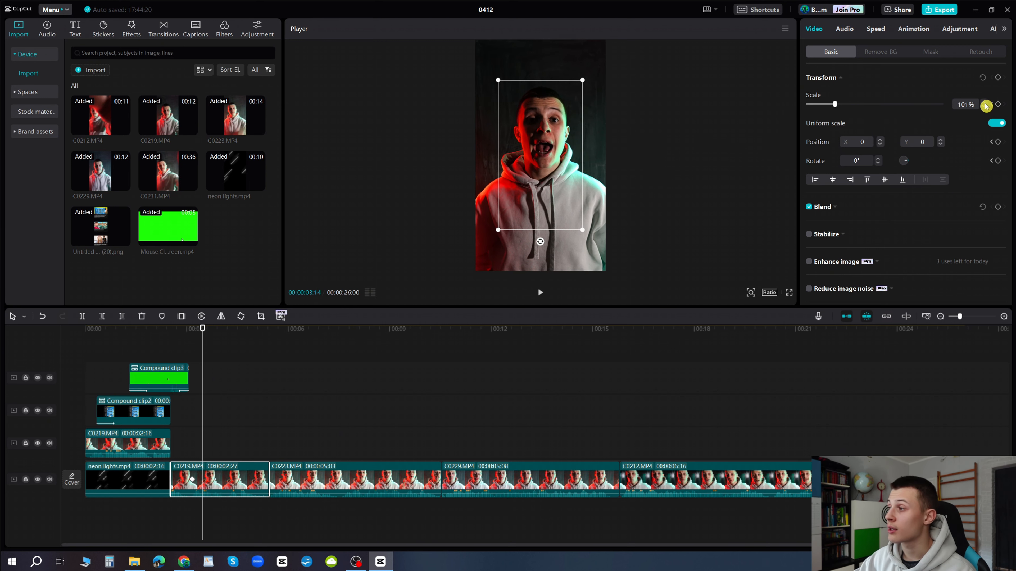
{"action": "left_click", "coordinate": [985, 103]}
{"action": "left_click", "coordinate": [984, 103]}
{"action": "left_click", "coordinate": [984, 103]}
{"action": "left_click", "coordinate": [984, 103]}
{"action": "left_click", "coordinate": [985, 103]}
{"action": "left_click", "coordinate": [985, 104]}
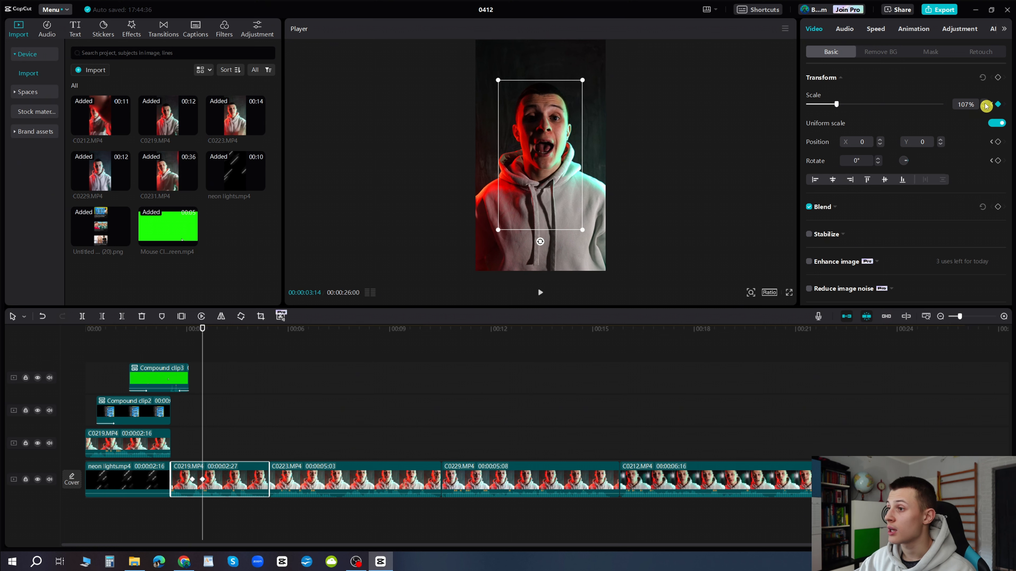
{"action": "left_click", "coordinate": [985, 104]}
{"action": "left_click", "coordinate": [985, 104]}
{"action": "left_click", "coordinate": [985, 104]}
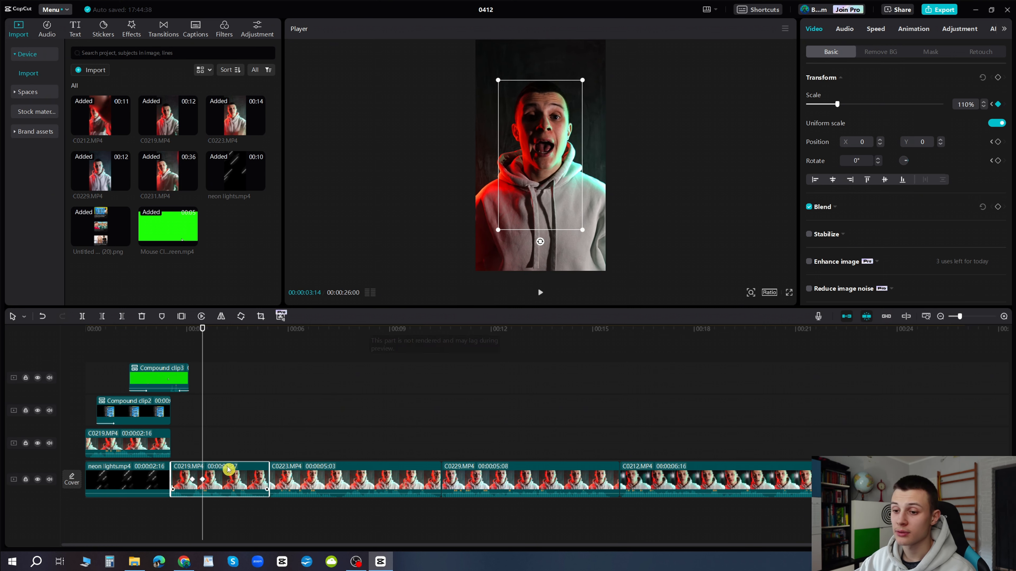
Step: Shift the first keyframe of the C0219.MP4 clip slightly closer to the second and play back the zoom-in
{"action": "left_click", "coordinate": [188, 452]}
{"action": "key", "text": "space"}
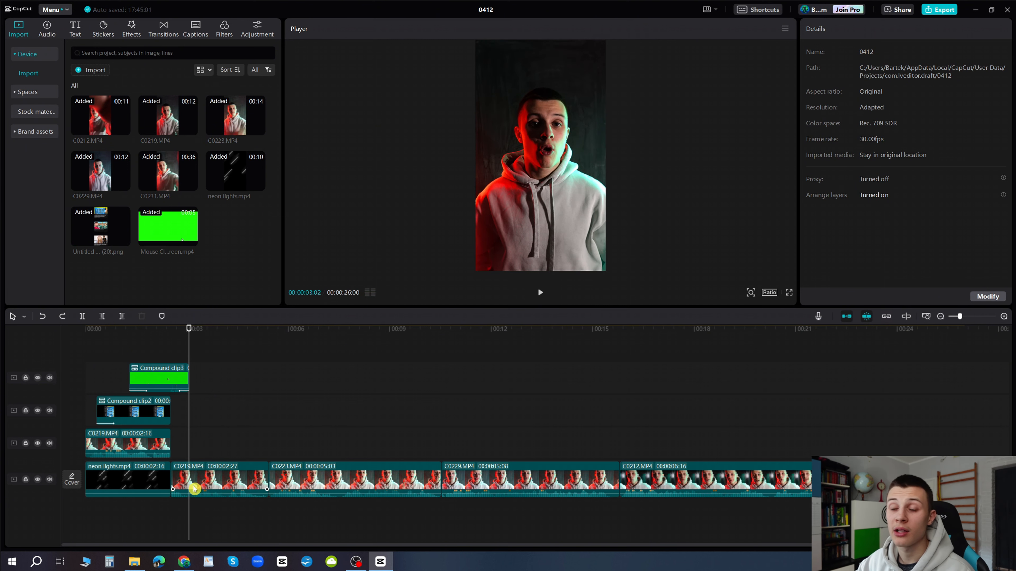
{"action": "left_click", "coordinate": [195, 488]}
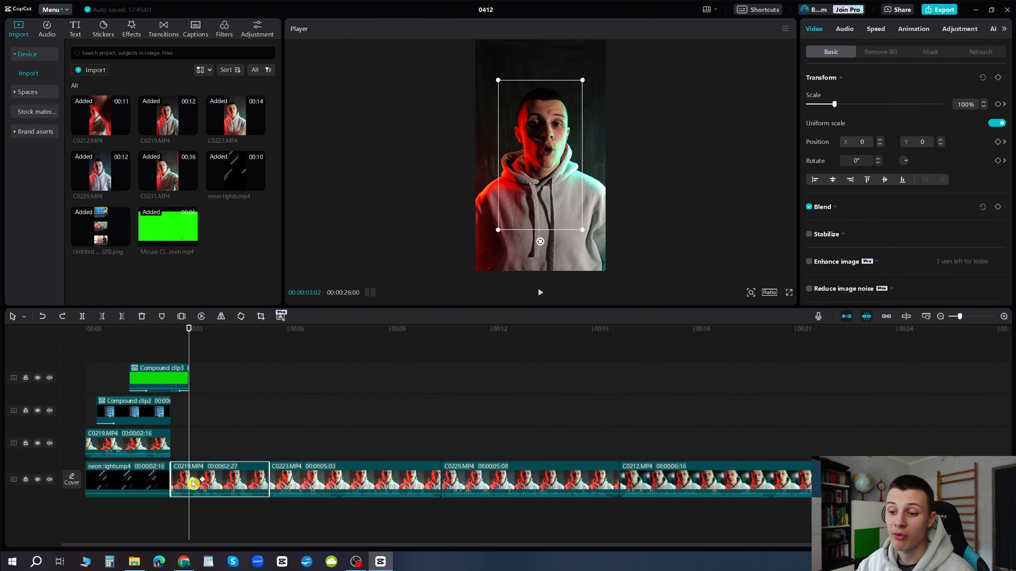
{"action": "left_click", "coordinate": [192, 480]}
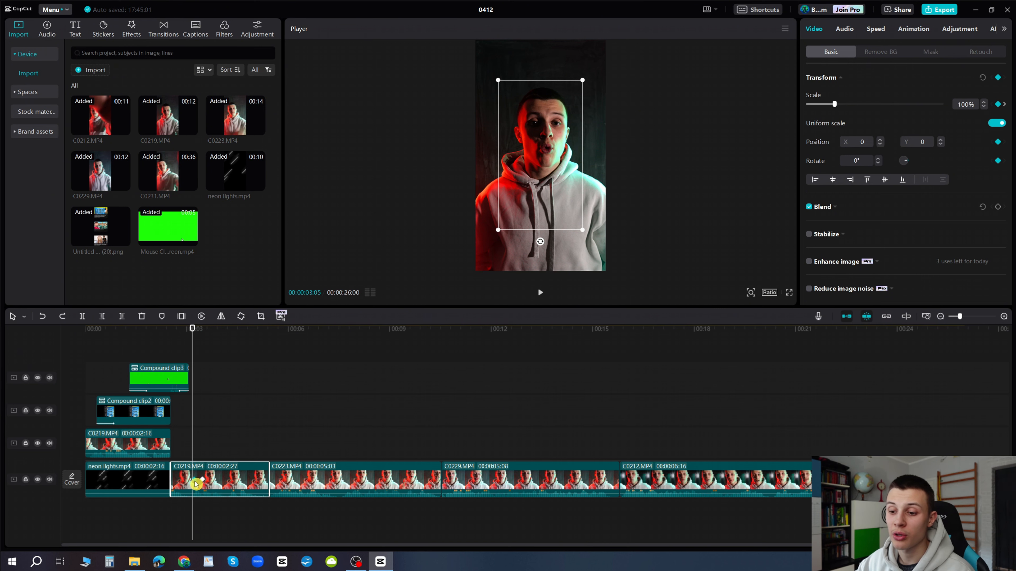
{"action": "left_click", "coordinate": [180, 453]}
{"action": "key", "text": "space"}
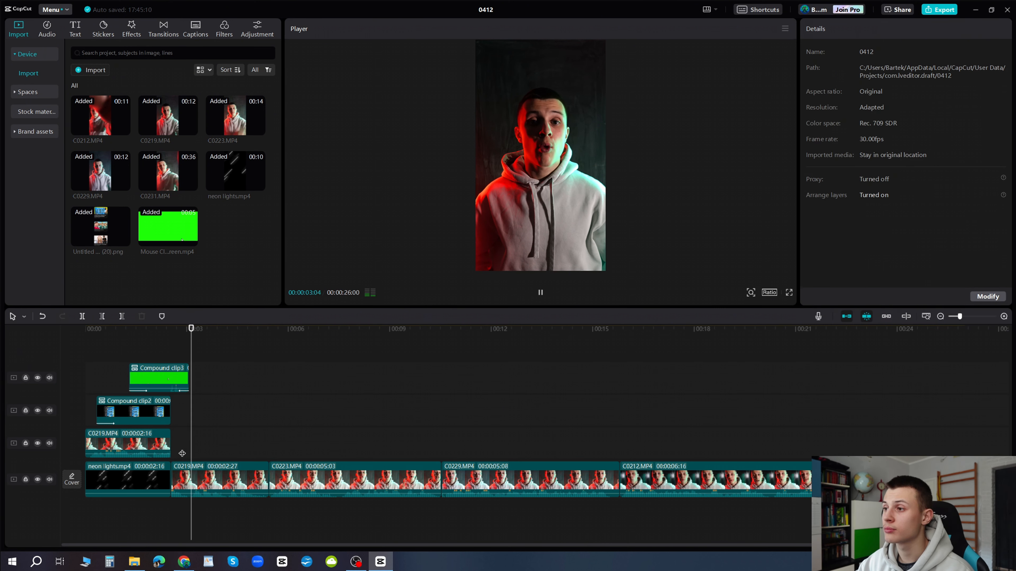
{"action": "key", "text": "space"}
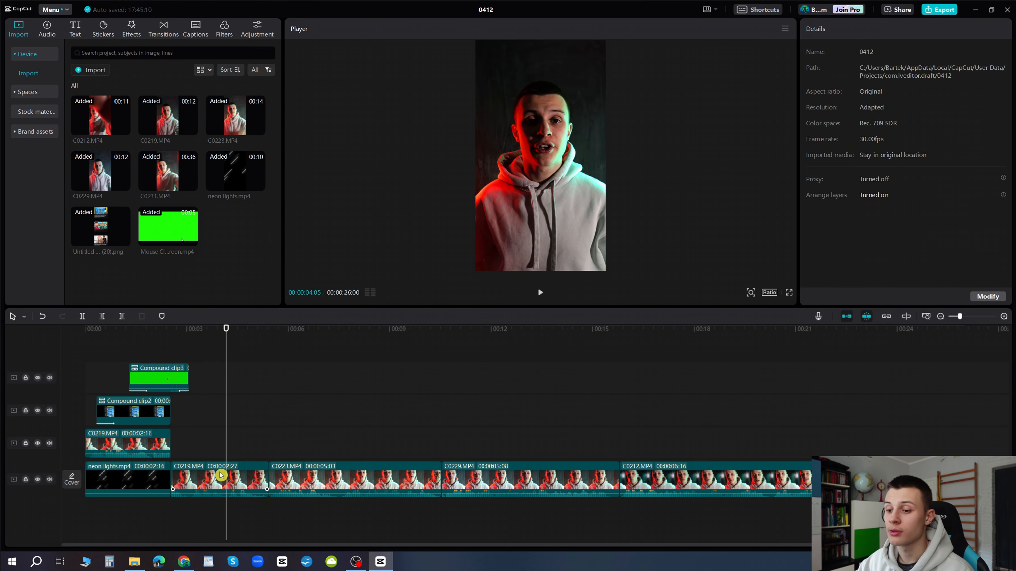
Step: Add scale, position and rotation keyframes to the C0219.MP4 clip at 00:00:04:12 and advance the playhead to 00:00:04:17
{"action": "left_click", "coordinate": [225, 434]}
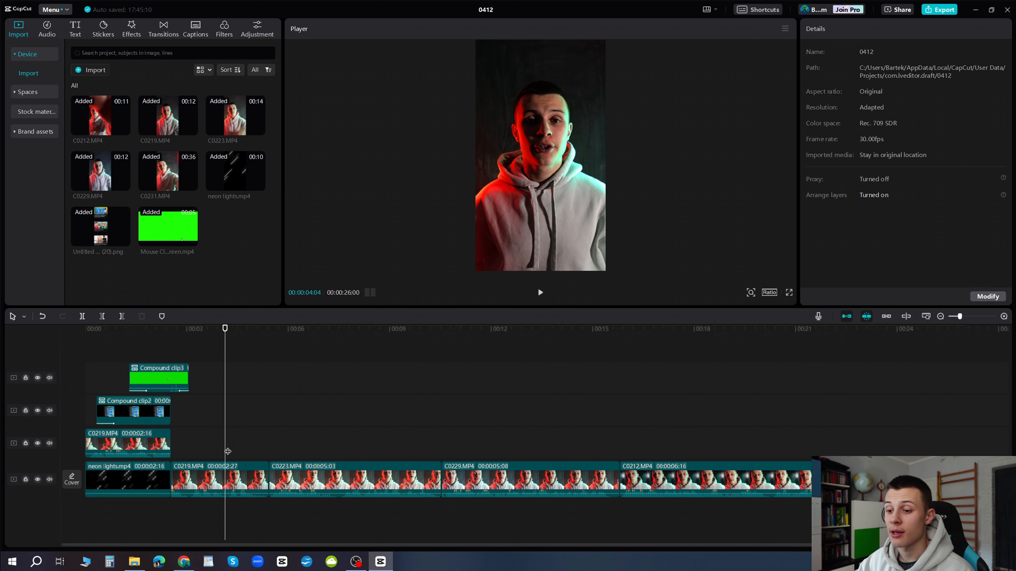
{"action": "left_click_drag", "start_coordinate": [230, 447], "coordinate": [234, 446]}
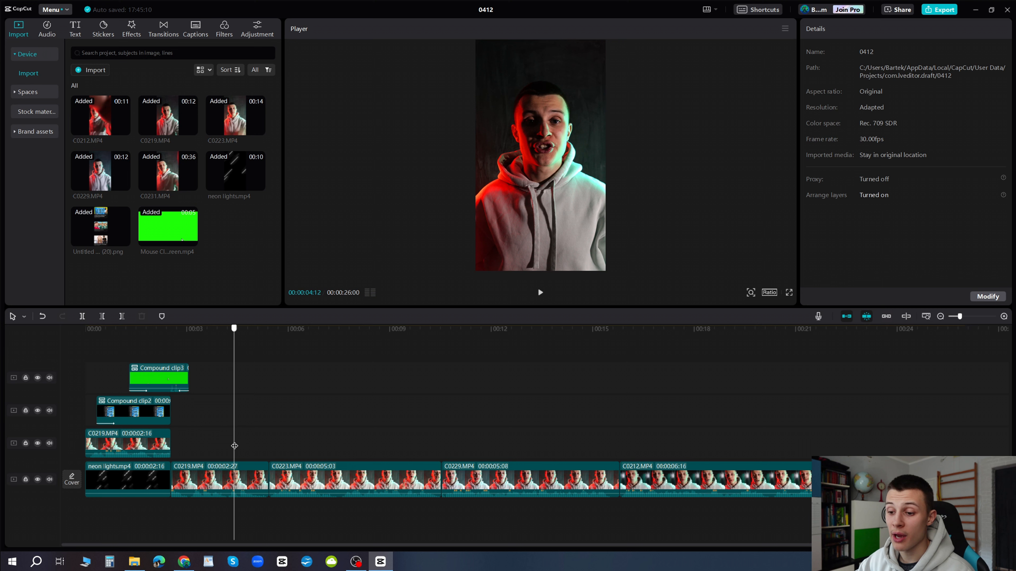
{"action": "left_click", "coordinate": [233, 473]}
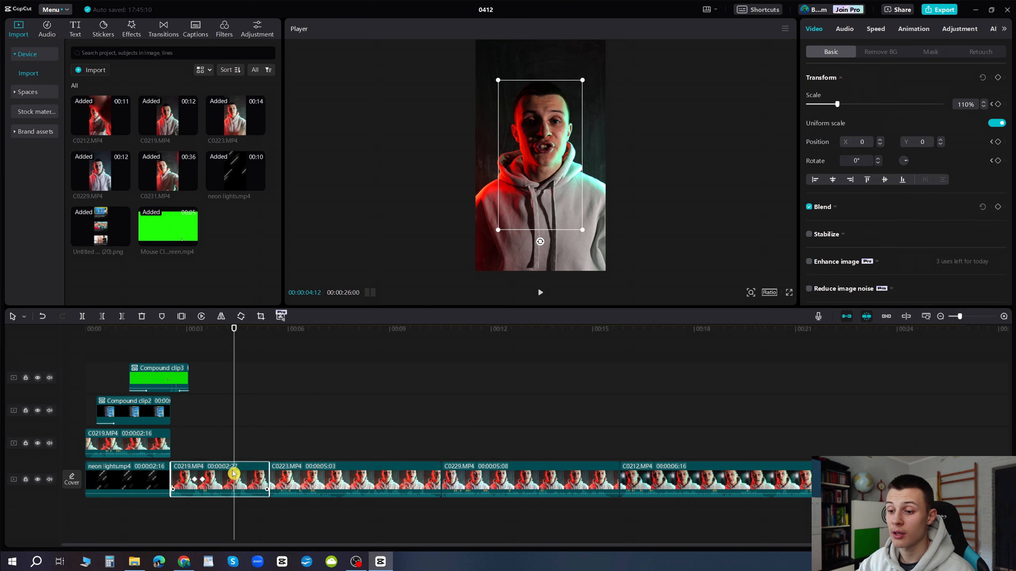
{"action": "left_click", "coordinate": [999, 79]}
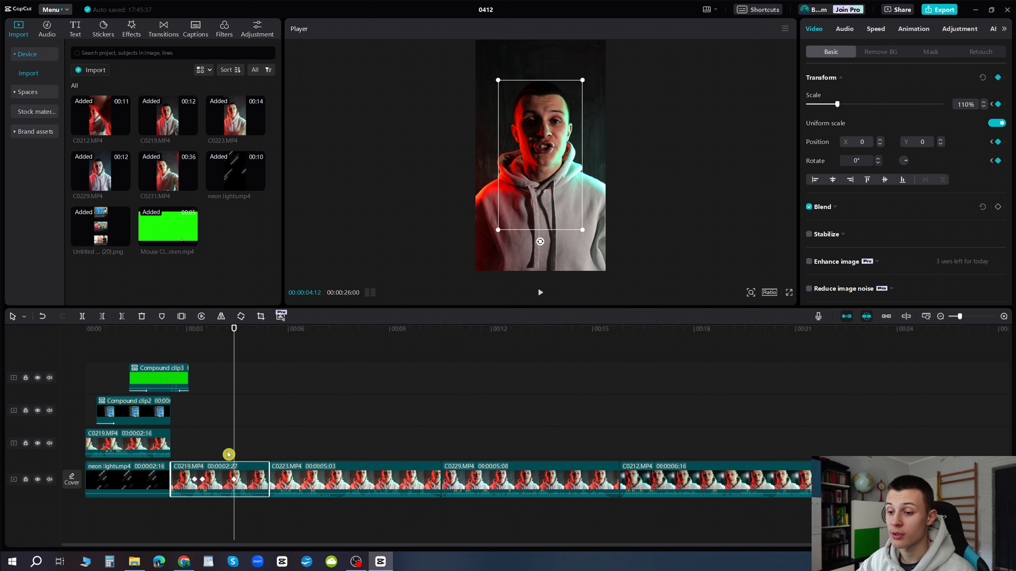
{"action": "key", "text": "Right"}
{"action": "key", "text": "Right"}
{"action": "key", "text": "Right"}
{"action": "key", "text": "Right"}
{"action": "key", "text": "Right"}
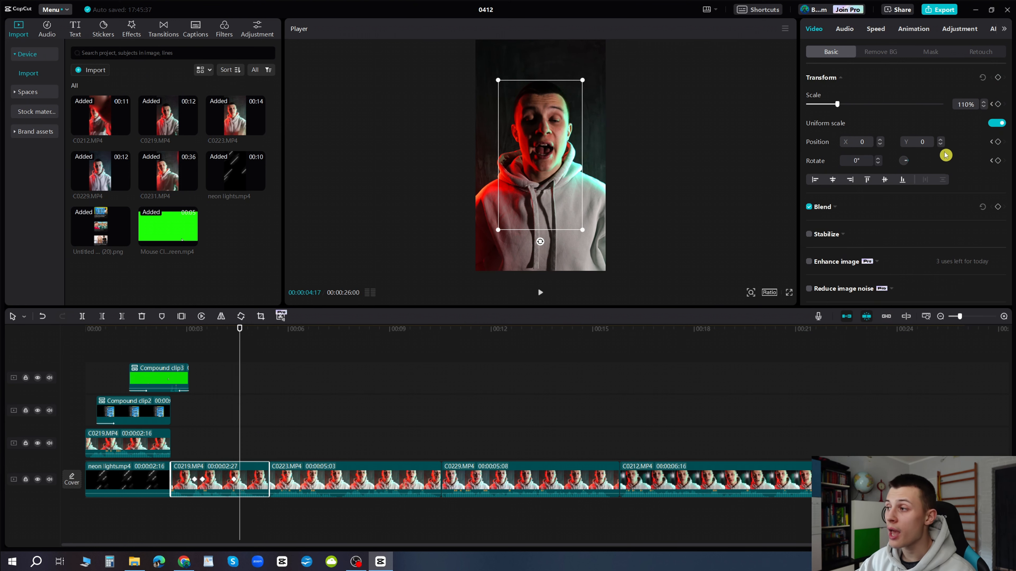
{"action": "scroll", "coordinate": [985, 104], "scroll_direction": "up", "scroll_amount": 8}
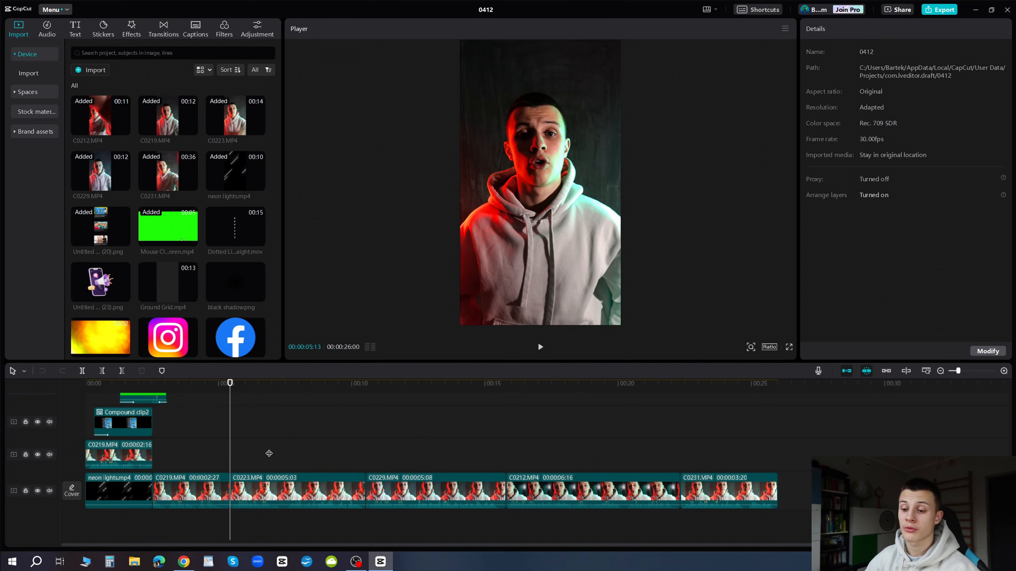
Step: Scrub through the C0223.MP4 clip and preview the imported dotted-line, phone, grid, shadow, 11.mov and social-media logo files
{"action": "left_click_drag", "start_coordinate": [230, 453], "coordinate": [329, 448]}
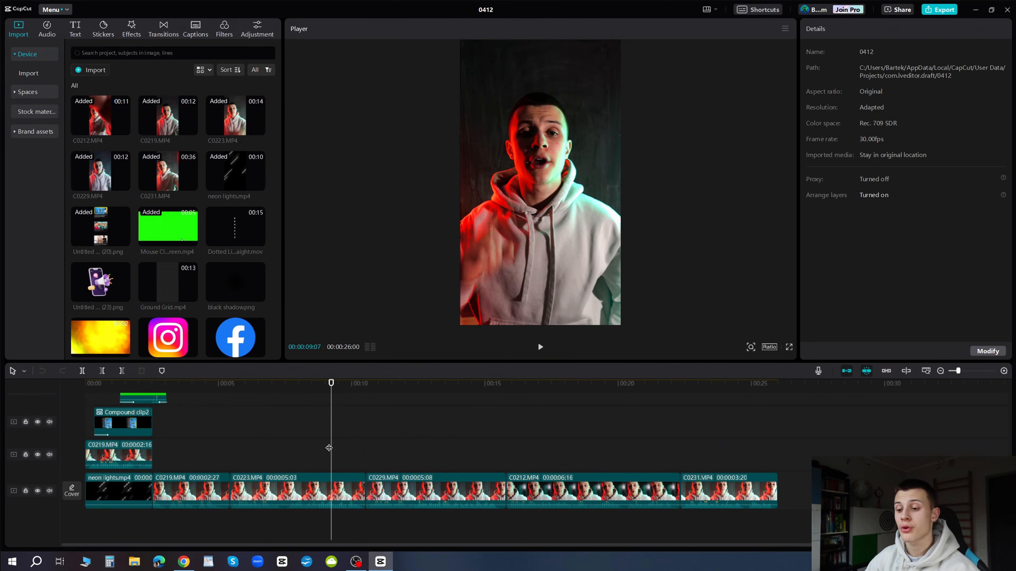
{"action": "left_click_drag", "start_coordinate": [329, 448], "coordinate": [327, 430]}
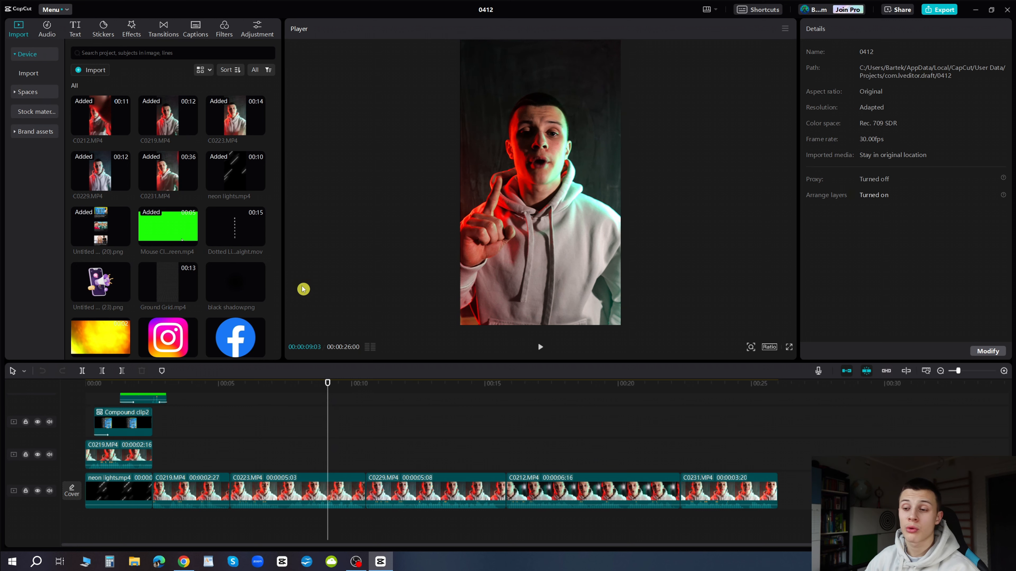
{"action": "left_click", "coordinate": [242, 231]}
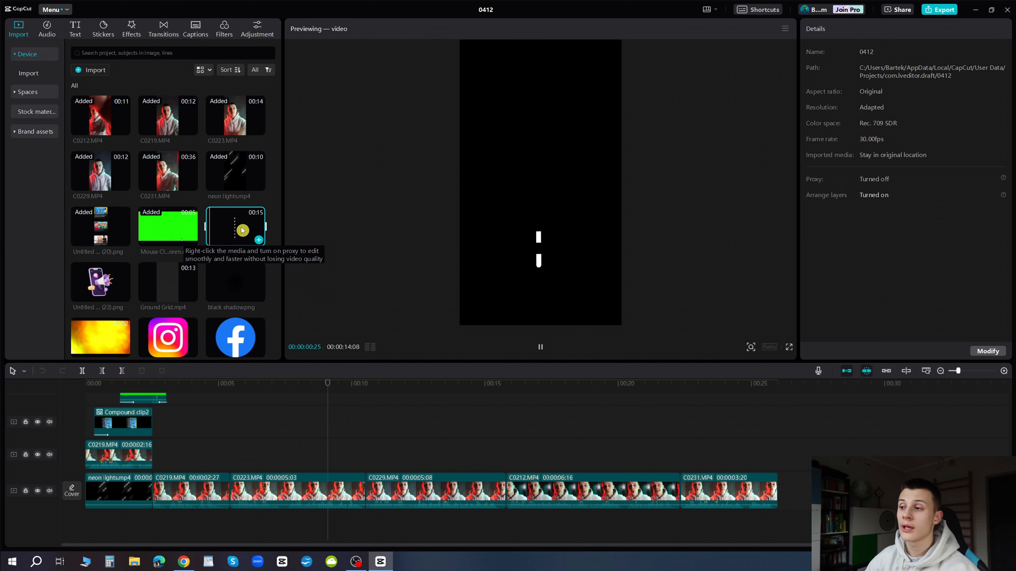
{"action": "left_click", "coordinate": [109, 283]}
{"action": "left_click", "coordinate": [170, 279]}
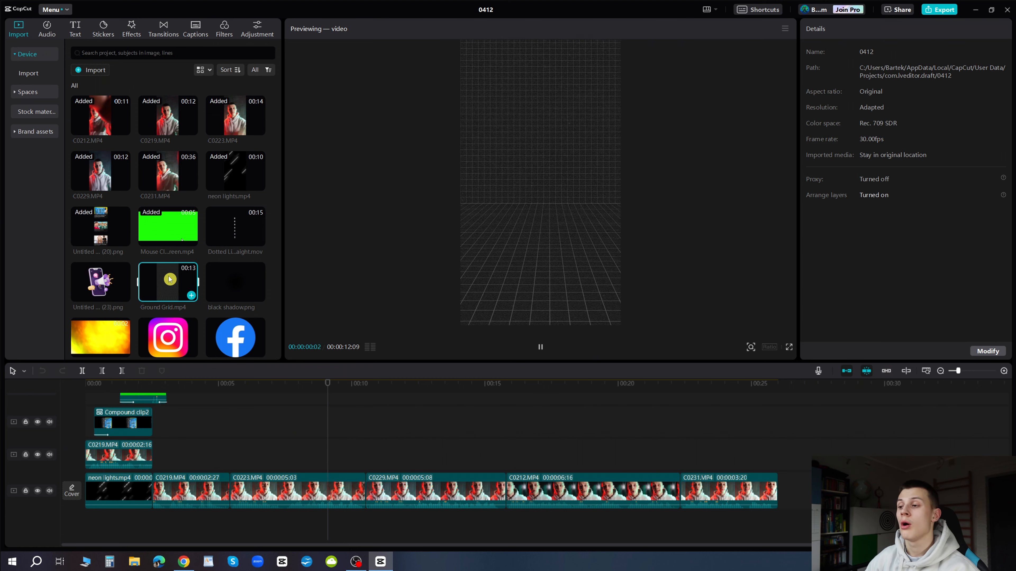
{"action": "left_click", "coordinate": [232, 281]}
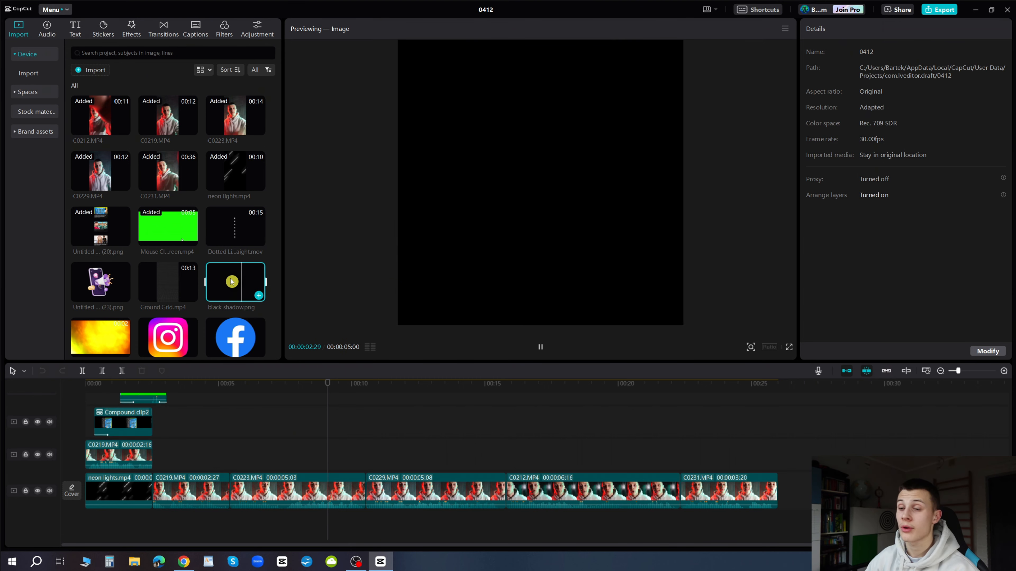
{"action": "scroll", "coordinate": [232, 282], "scroll_direction": "down", "scroll_amount": 2}
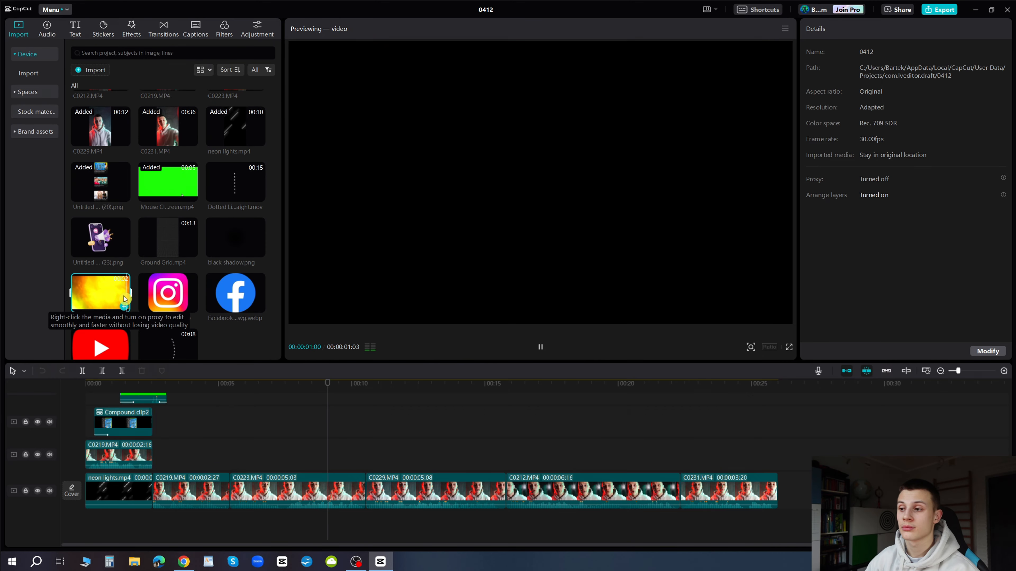
{"action": "left_click", "coordinate": [189, 282]}
{"action": "left_click", "coordinate": [220, 279]}
{"action": "left_click", "coordinate": [107, 319]}
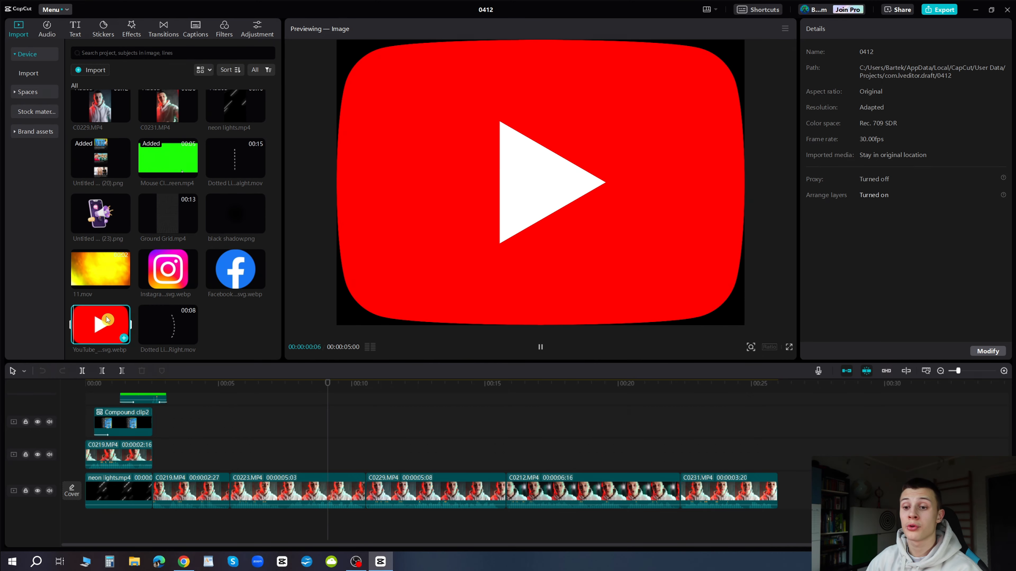
{"action": "left_click", "coordinate": [163, 330]}
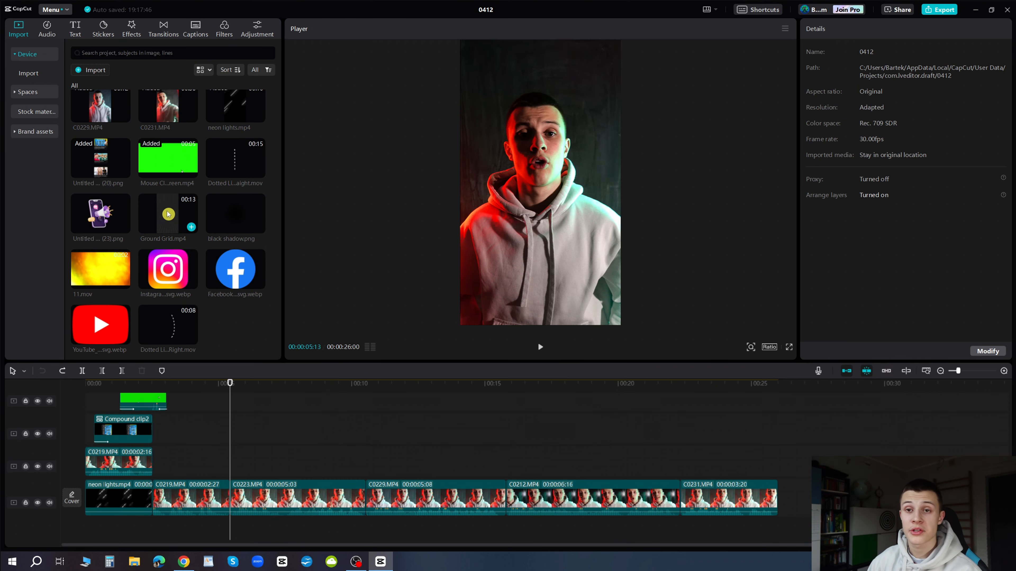
Step: Overlay Ground Grid.mp4 on the C0223.MP4 clip from 00:00:05:13, trimmed to 00:00:05:03 long and scaled to 188%
{"action": "left_click_drag", "start_coordinate": [168, 214], "coordinate": [229, 464]}
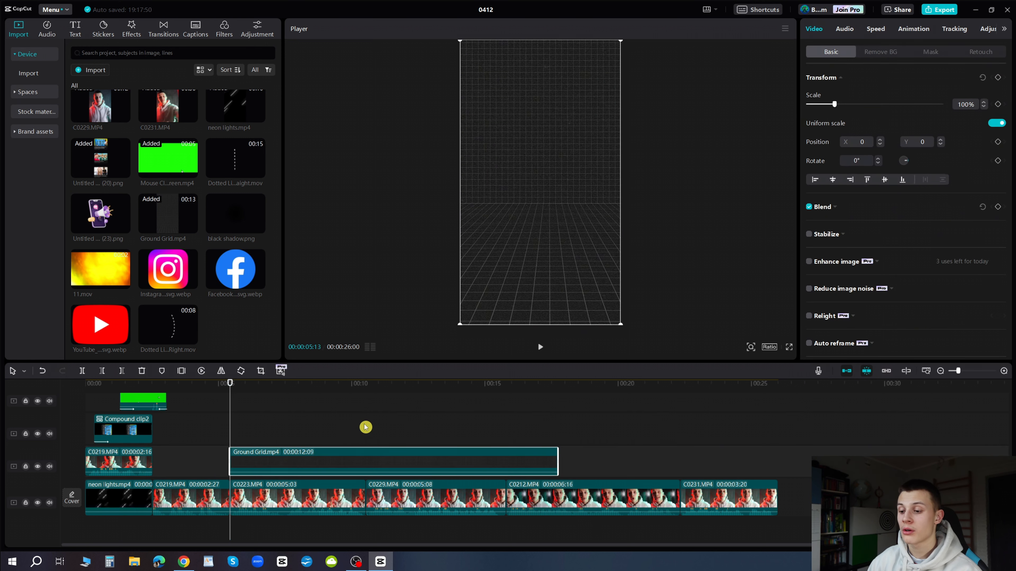
{"action": "left_click_drag", "start_coordinate": [557, 460], "coordinate": [365, 464]}
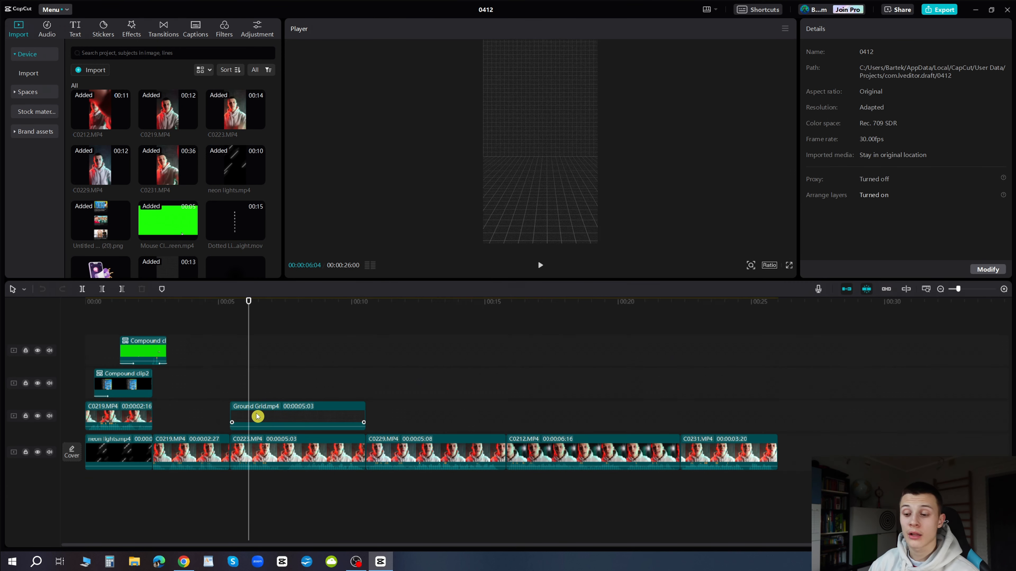
{"action": "left_click", "coordinate": [302, 402]}
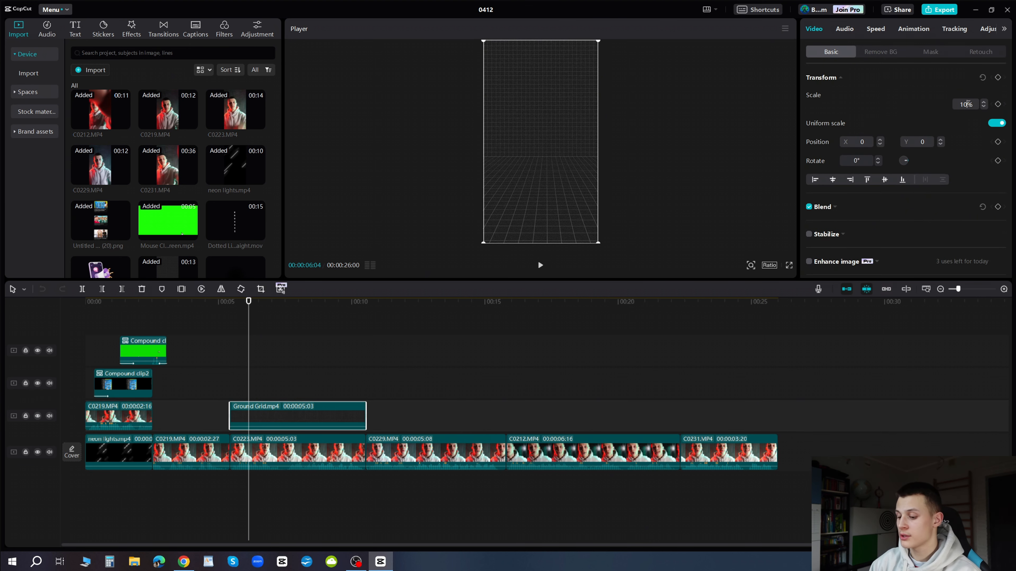
{"action": "left_click", "coordinate": [255, 397]}
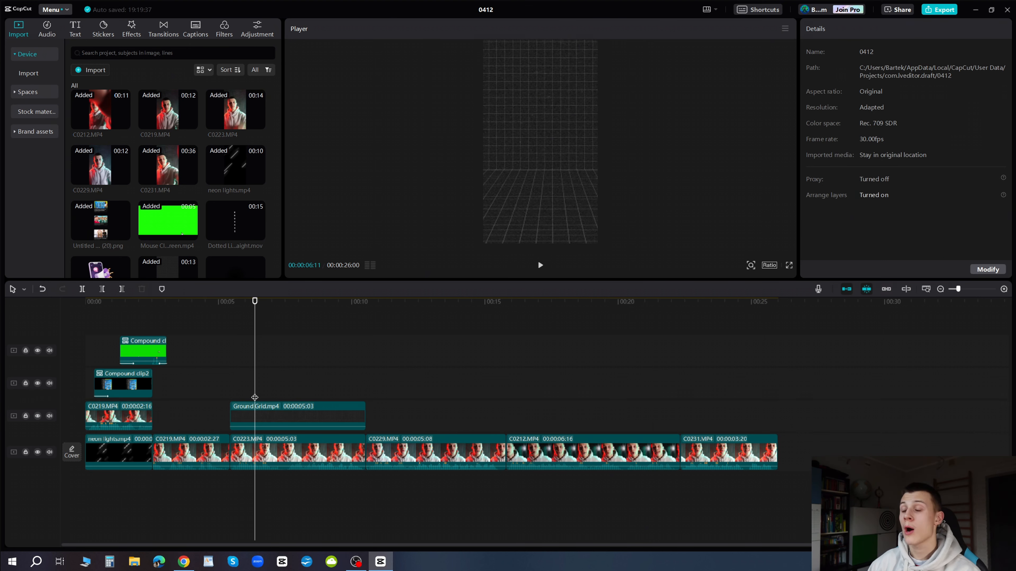
Step: Stack the Instagram, Facebook and YouTube logos above the grid at 00:00:05:13 and shrink them into a cluster, with YouTube at 25%, X 276, Y 1228
{"action": "left_click", "coordinate": [229, 374]}
{"action": "left_click", "coordinate": [252, 412]}
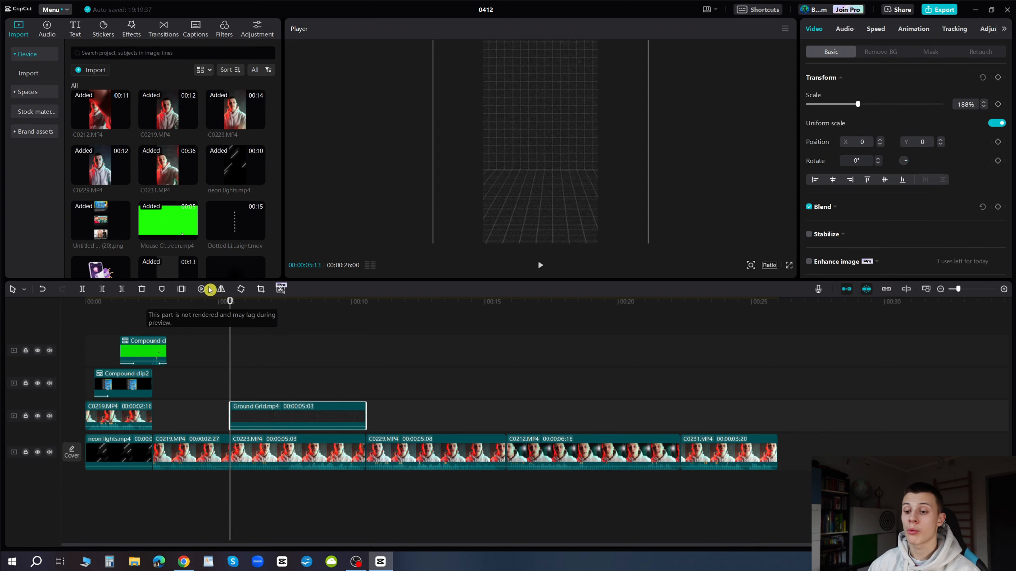
{"action": "scroll", "coordinate": [164, 196], "scroll_direction": "down", "scroll_amount": 4}
{"action": "left_click_drag", "start_coordinate": [173, 202], "coordinate": [231, 390]}
{"action": "left_click_drag", "start_coordinate": [232, 205], "coordinate": [231, 352]}
{"action": "left_click_drag", "start_coordinate": [101, 253], "coordinate": [232, 336]}
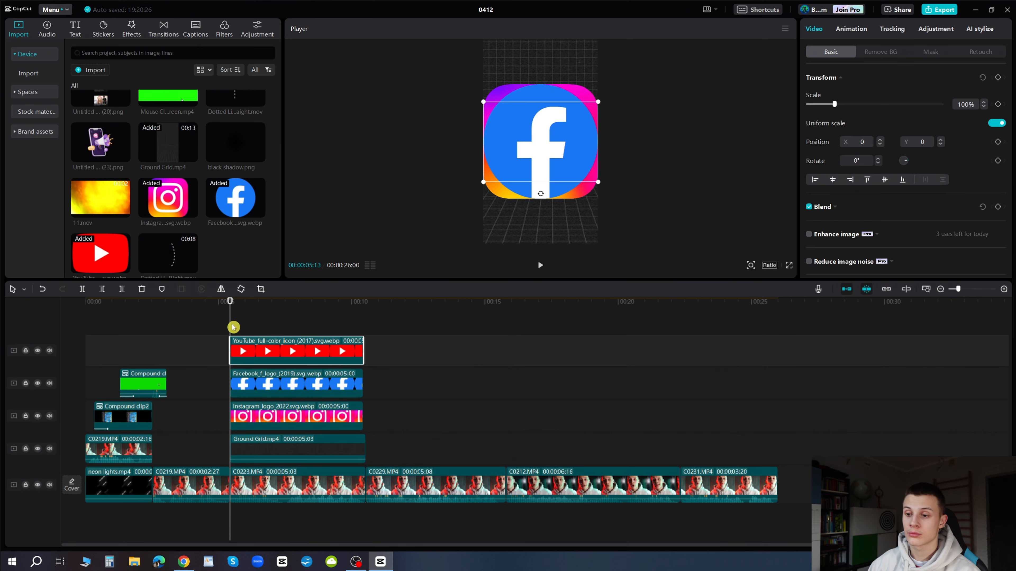
{"action": "left_click", "coordinate": [283, 344]}
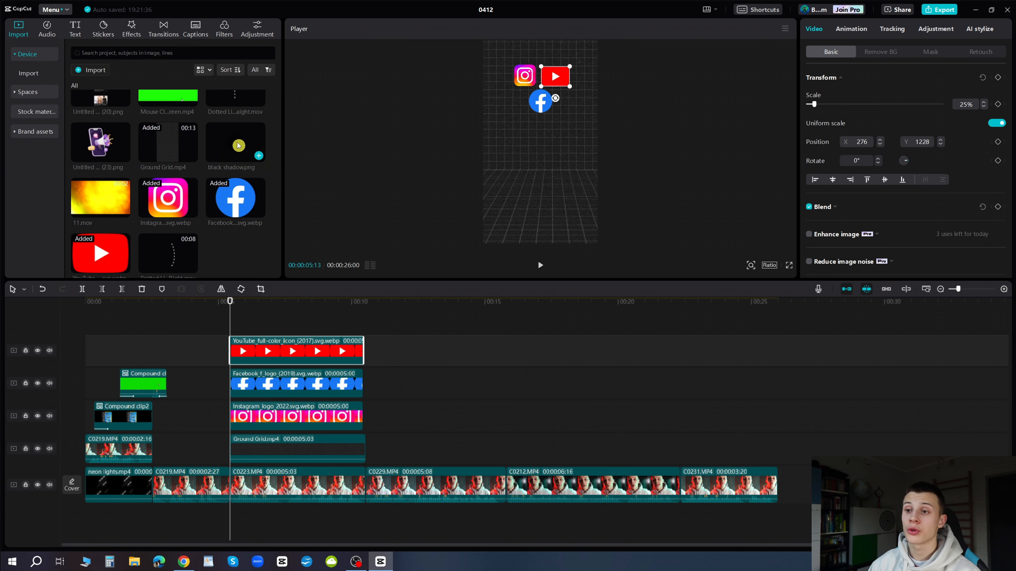
Step: Insert black shadow.png on its own track between the grid and the Instagram logo at 00:00:05:13
{"action": "left_click", "coordinate": [238, 156]}
{"action": "left_click_drag", "start_coordinate": [238, 156], "coordinate": [232, 436]}
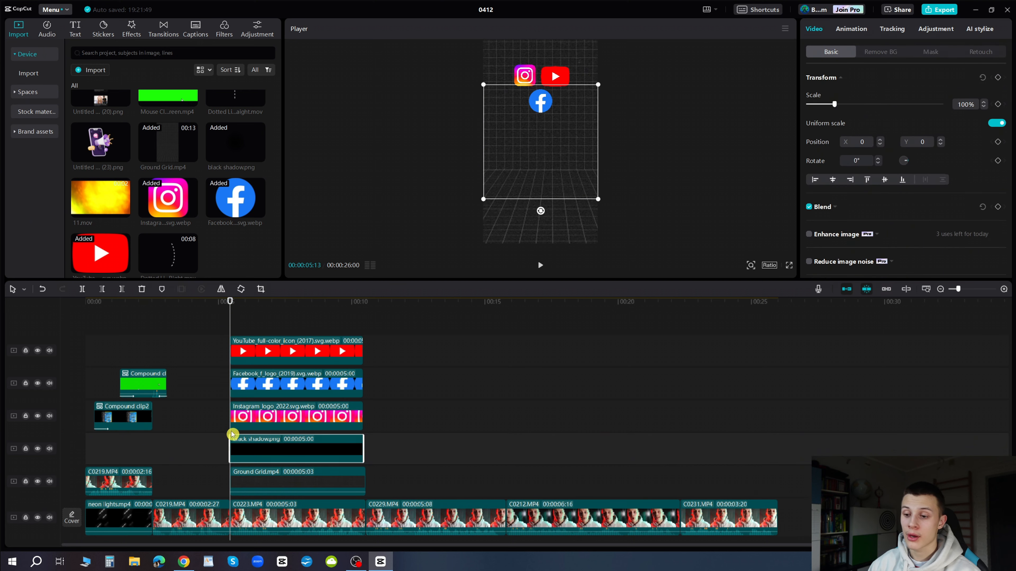
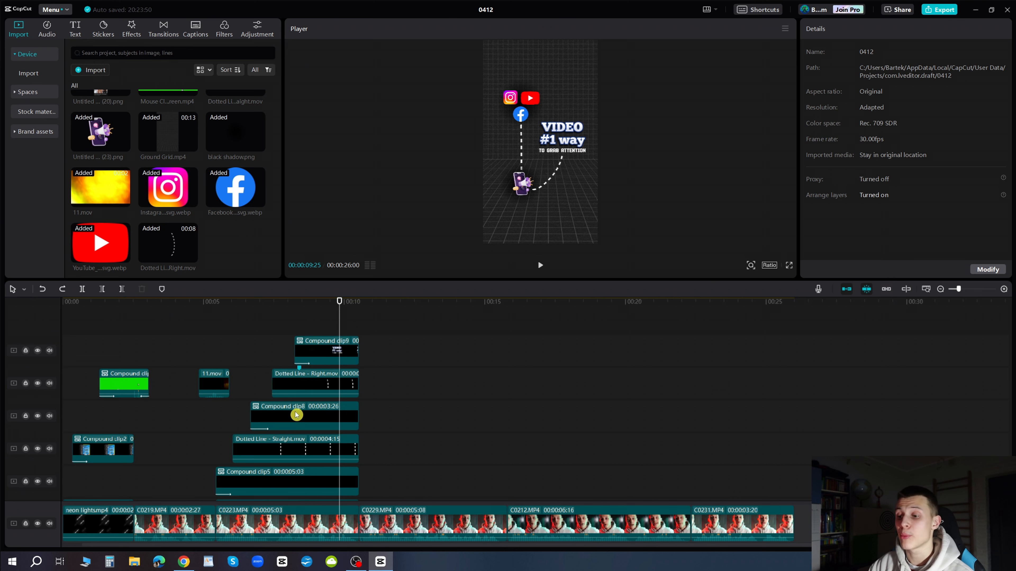
Step: Set the range on the timeline to match the C0223.MP4 clip of the main track
{"action": "scroll", "coordinate": [297, 415], "scroll_direction": "down", "scroll_amount": 2}
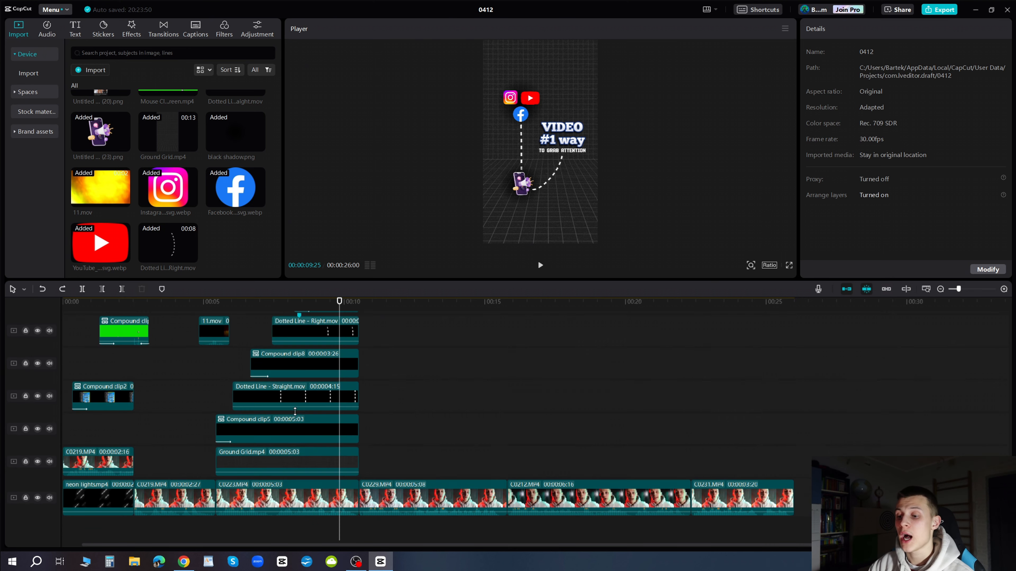
{"action": "left_click", "coordinate": [279, 494]}
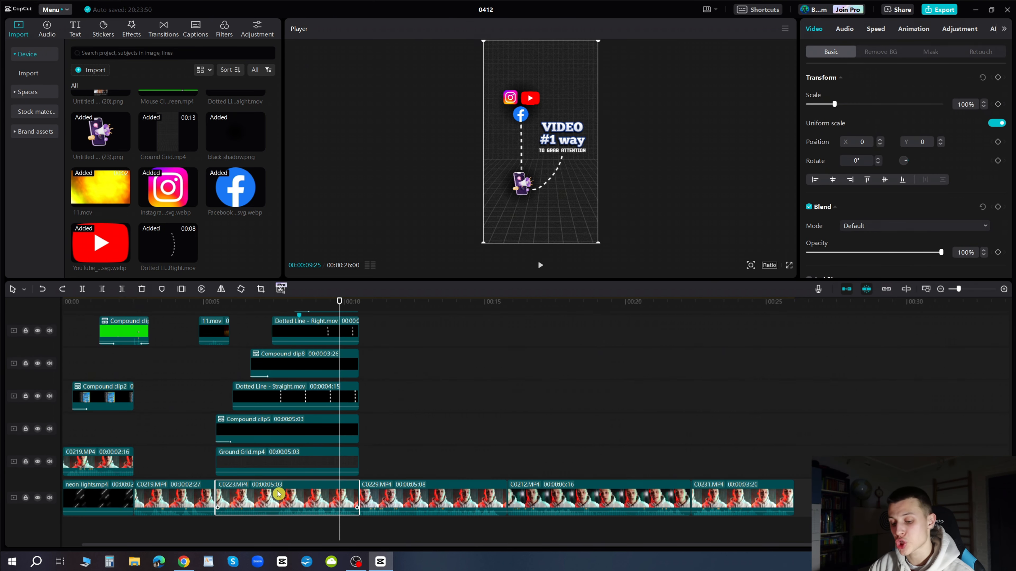
{"action": "right_click", "coordinate": [288, 499]}
{"action": "mouse_move", "coordinate": [302, 530]}
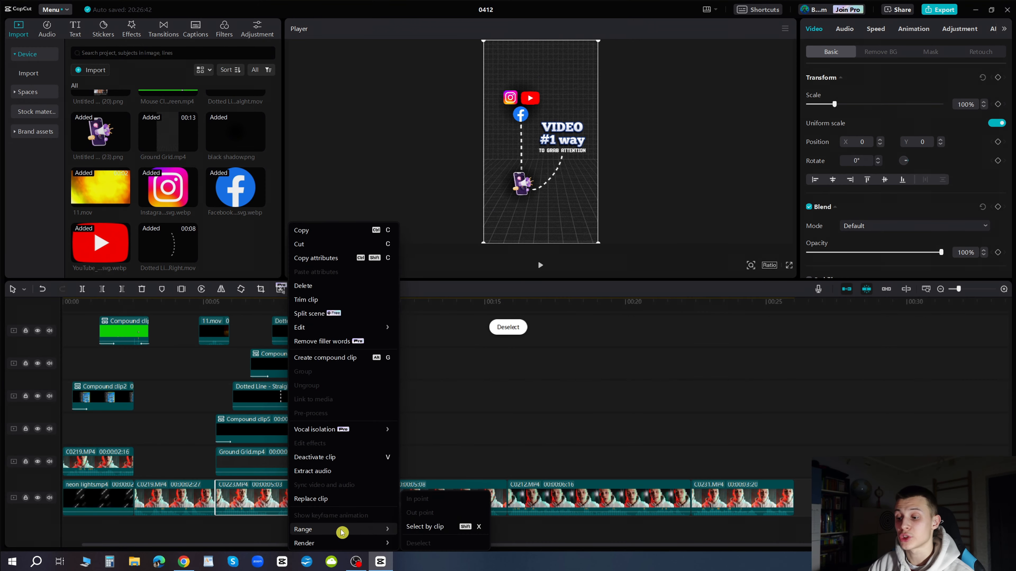
{"action": "left_click", "coordinate": [428, 528]}
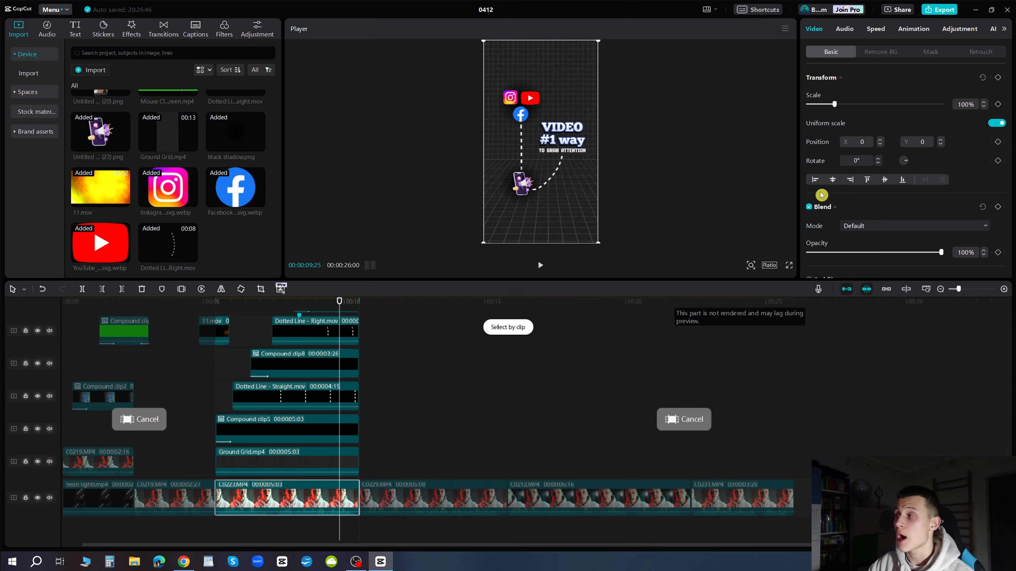
Step: Export the selected range as the 4K mp4 0412(1) and replay the exported video from its start in Media Player
{"action": "left_click", "coordinate": [941, 9]}
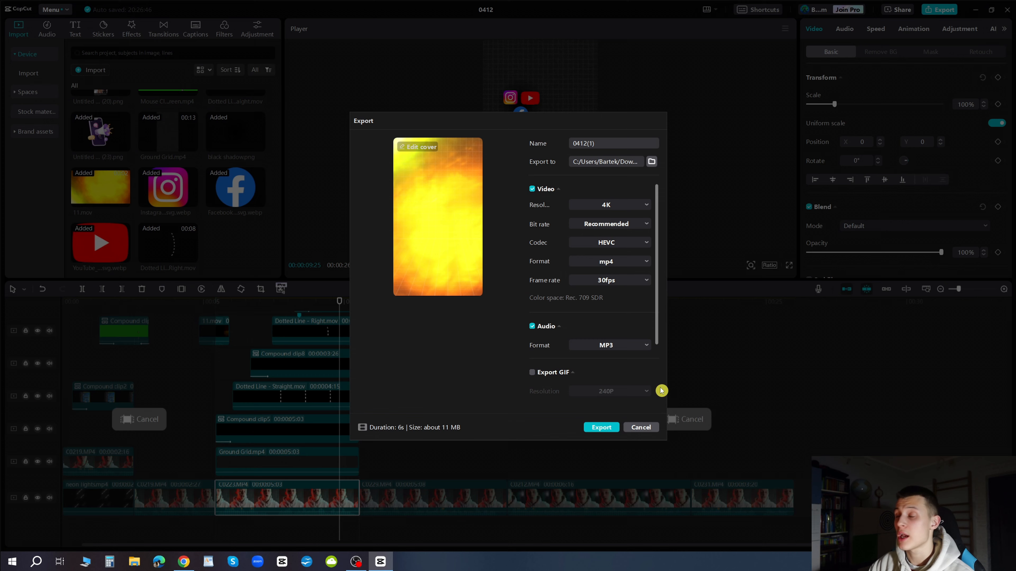
{"action": "left_click", "coordinate": [602, 428]}
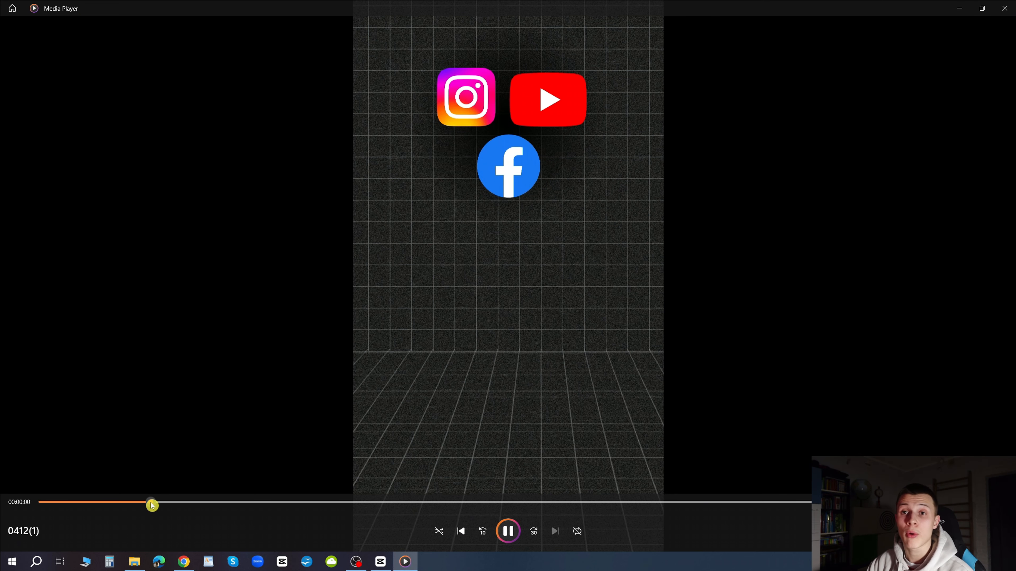
{"action": "left_click_drag", "start_coordinate": [149, 503], "coordinate": [24, 503]}
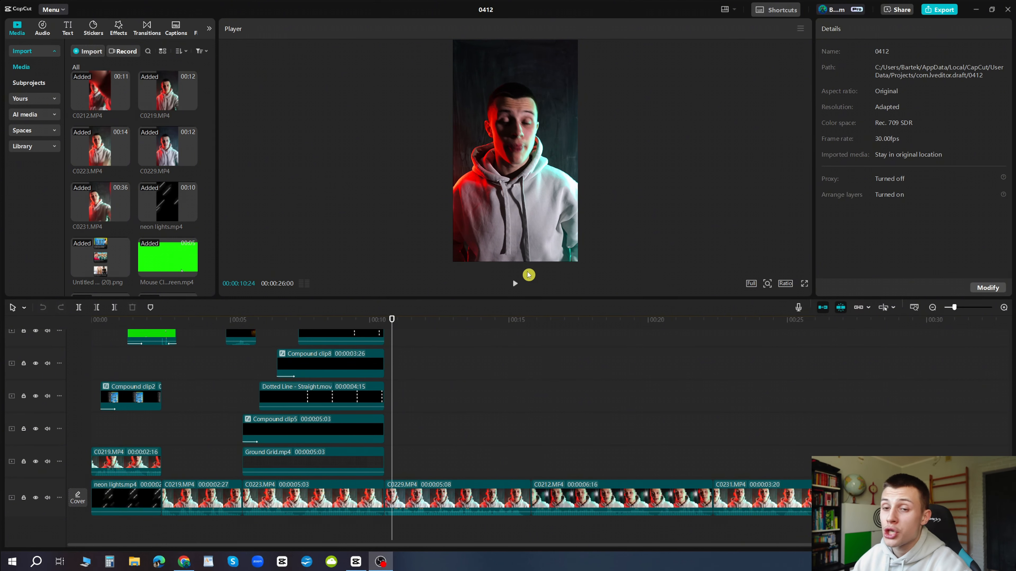
{"action": "left_click", "coordinate": [151, 460]}
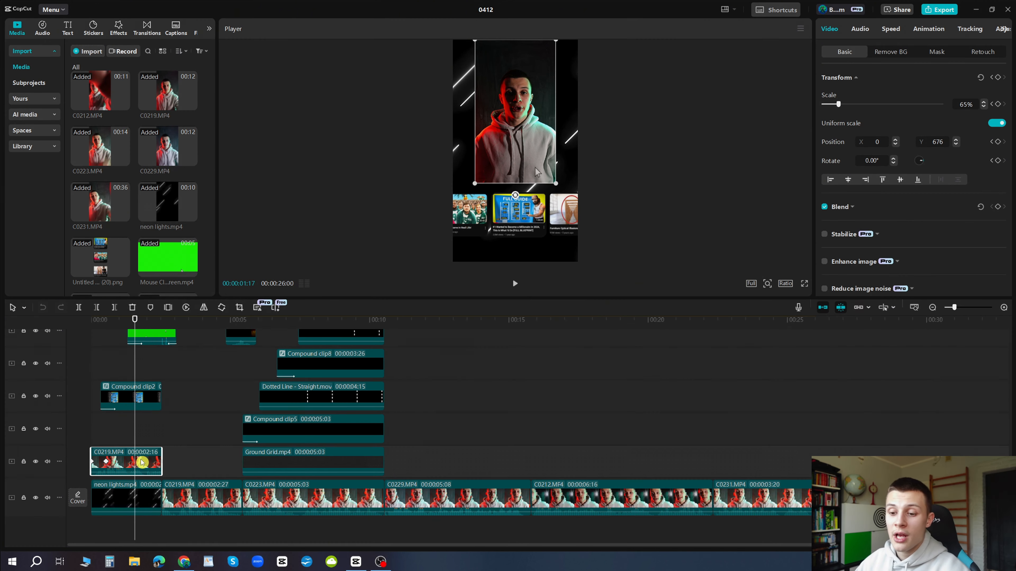
{"action": "right_click", "coordinate": [142, 462]}
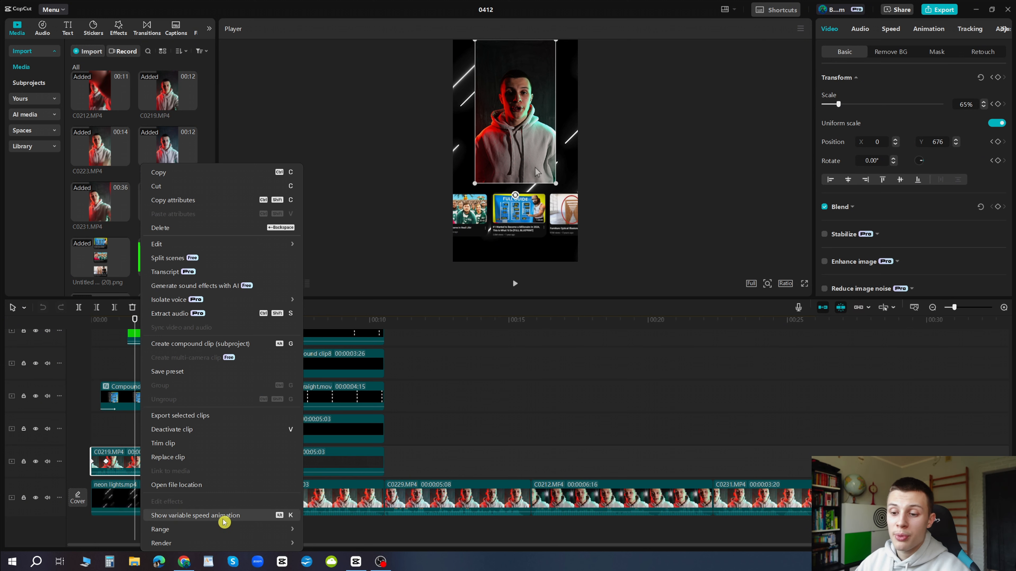
{"action": "left_click", "coordinate": [121, 468]}
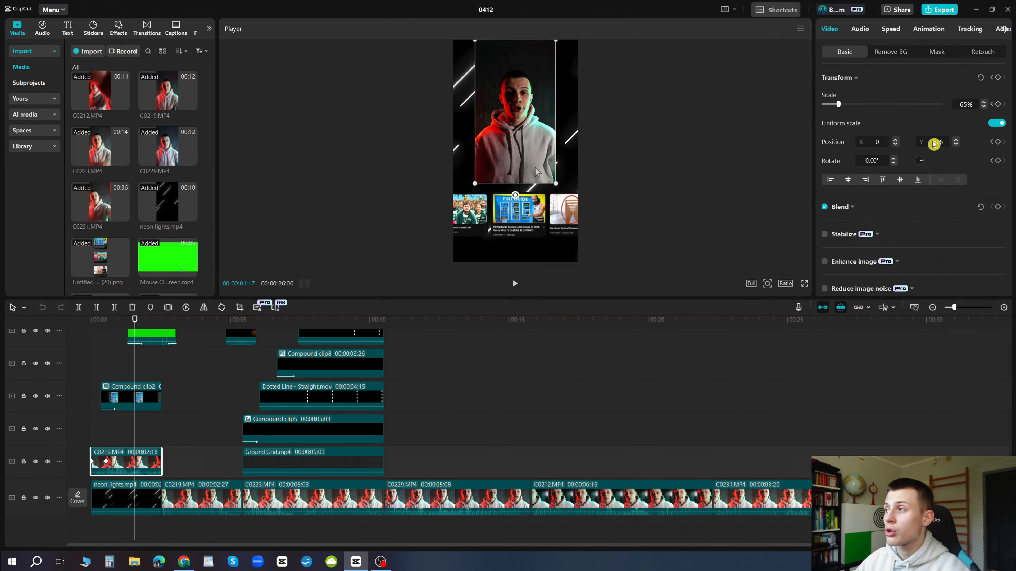
{"action": "left_click", "coordinate": [1003, 32]}
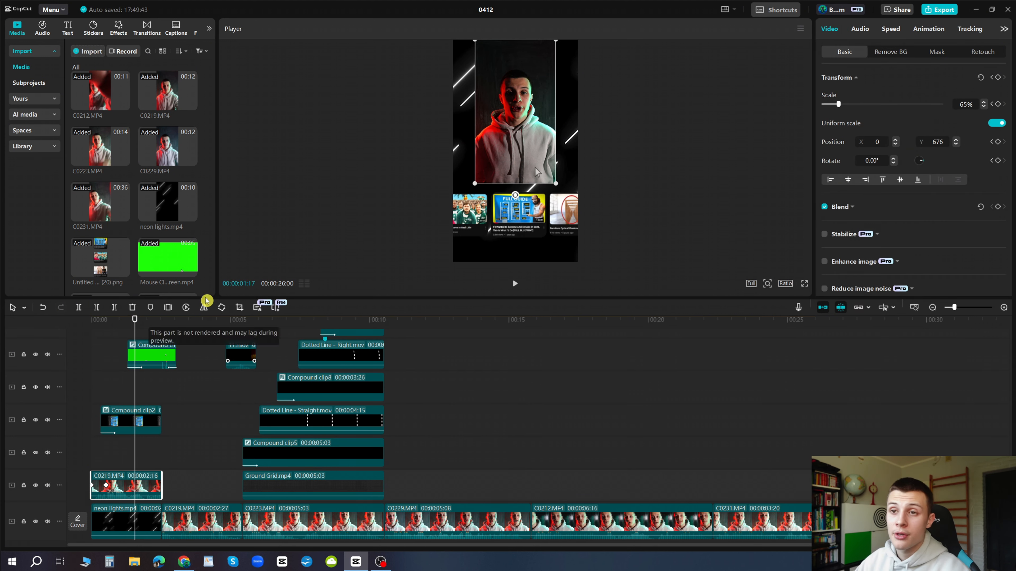
Step: Switch the software update option in the general settings to Automatic updates
{"action": "left_click", "coordinate": [61, 10]}
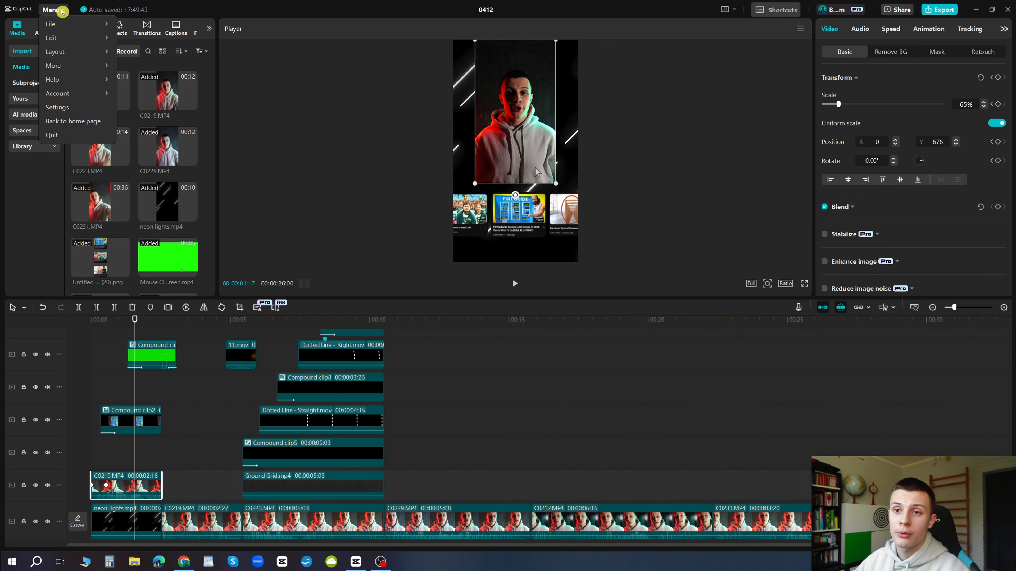
{"action": "left_click", "coordinate": [60, 113]}
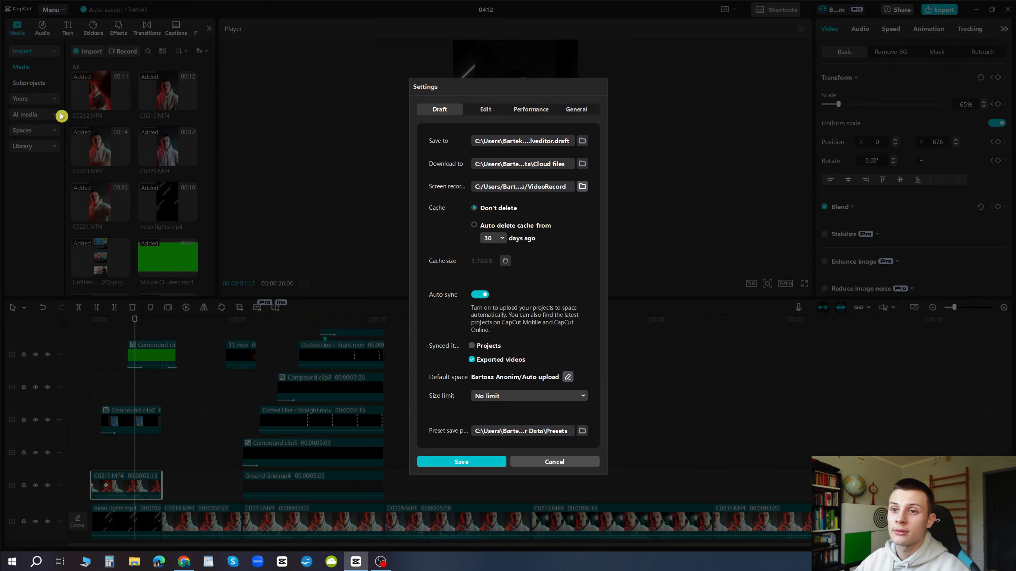
{"action": "left_click", "coordinate": [573, 113]}
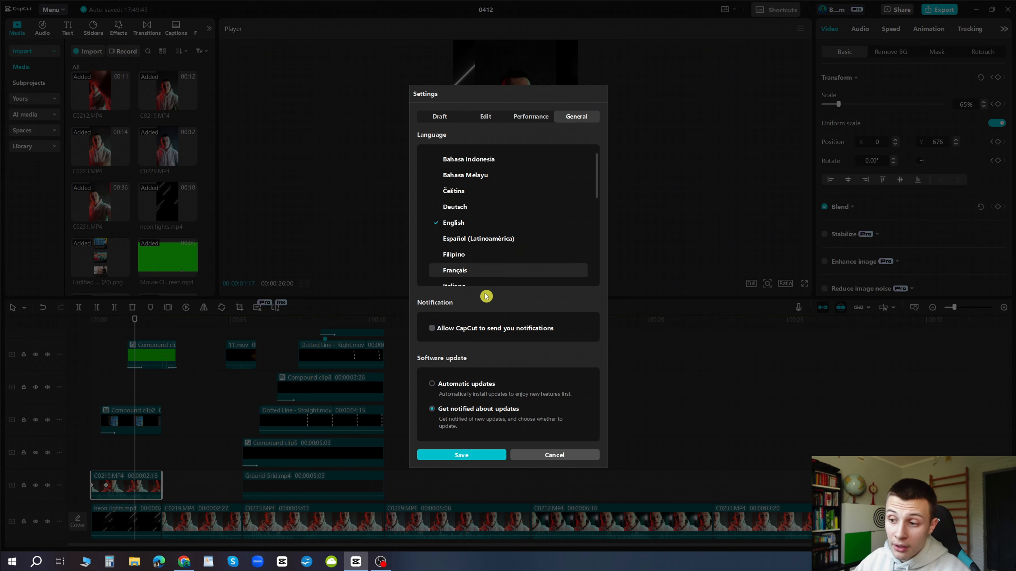
{"action": "left_click", "coordinate": [433, 384]}
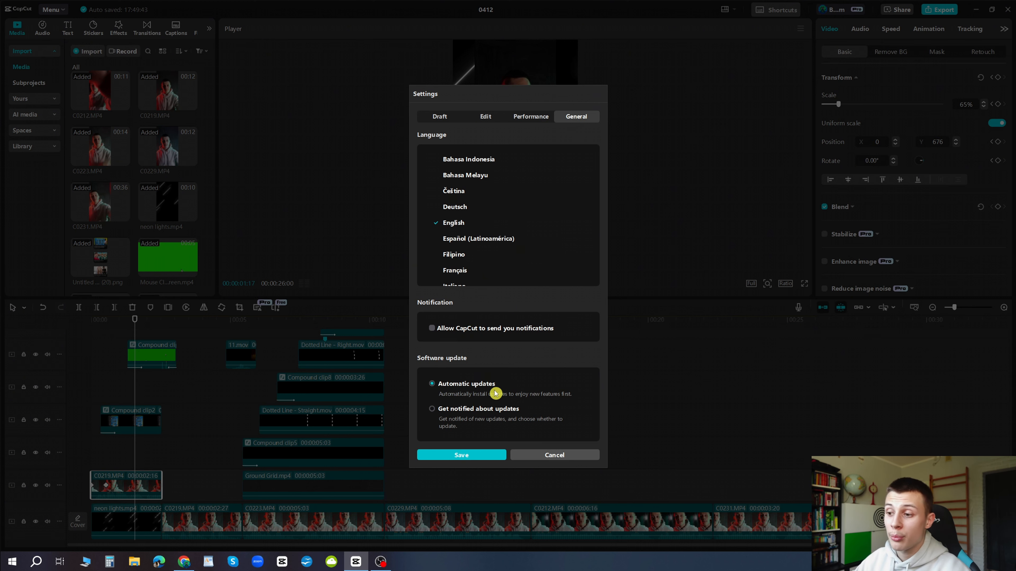
Step: Set the software update preference to get notified about updates and save the settings
{"action": "left_click", "coordinate": [433, 409]}
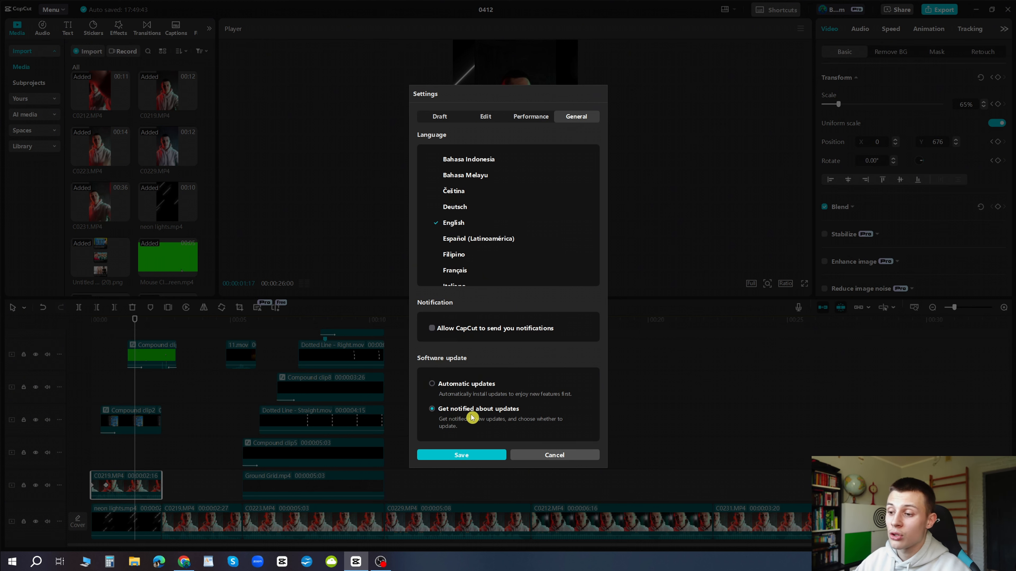
{"action": "left_click", "coordinate": [468, 455]}
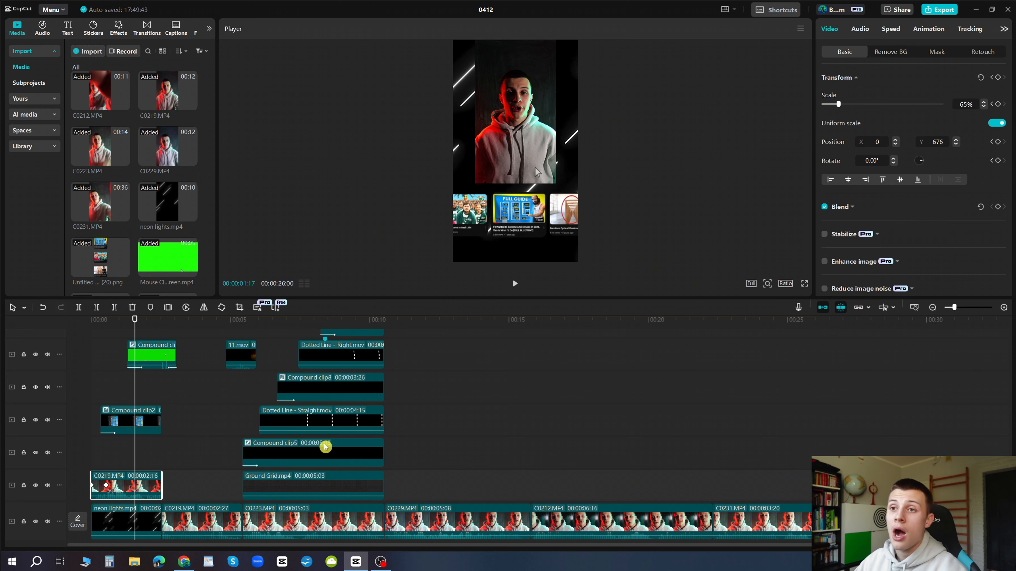
Step: Generate automatic captions with English as the spoken language and scrub through the start of the video to preview them
{"action": "left_click", "coordinate": [177, 26]}
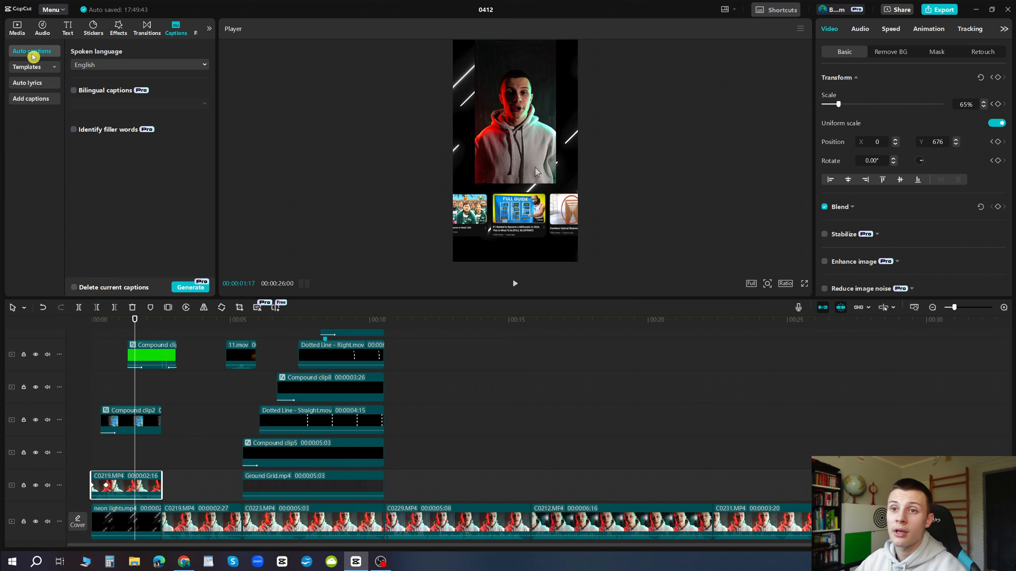
{"action": "left_click", "coordinate": [192, 287]}
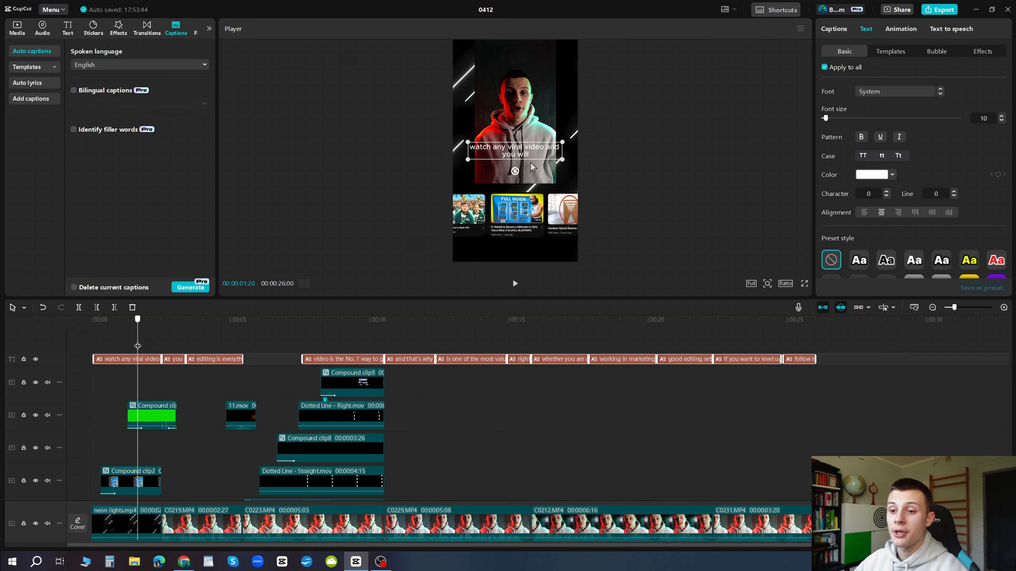
{"action": "left_click", "coordinate": [159, 344]}
{"action": "left_click_drag", "start_coordinate": [159, 344], "coordinate": [228, 333]}
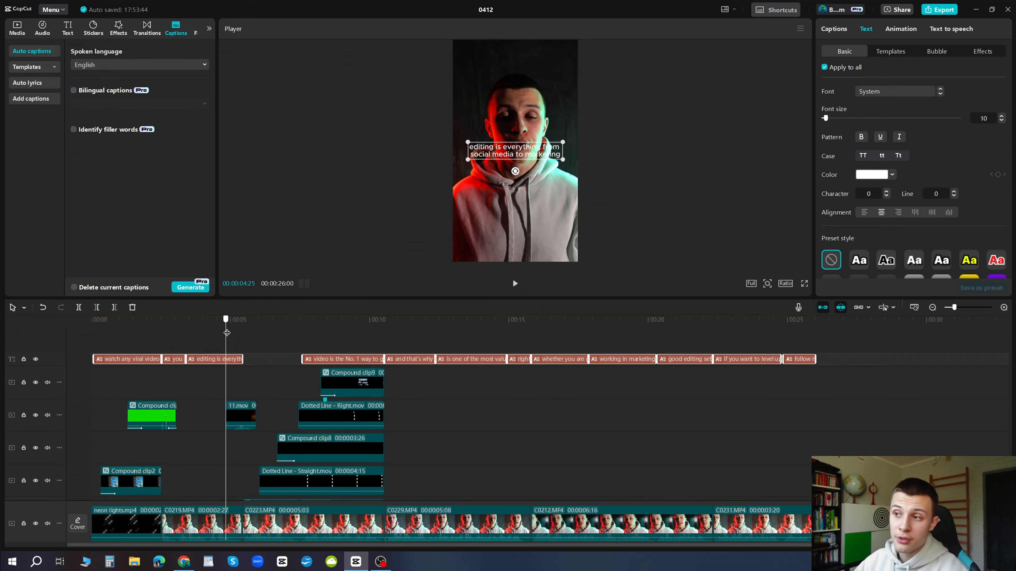
Step: Apply the free bold "The quick" text template to all main captions, starting from the first caption
{"action": "left_click", "coordinate": [130, 336]}
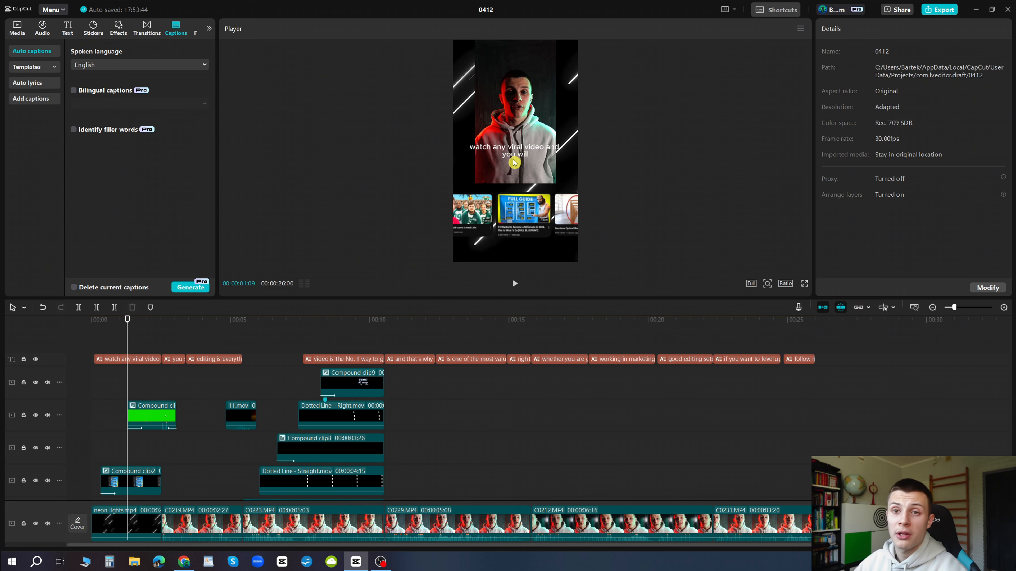
{"action": "left_click", "coordinate": [130, 362]}
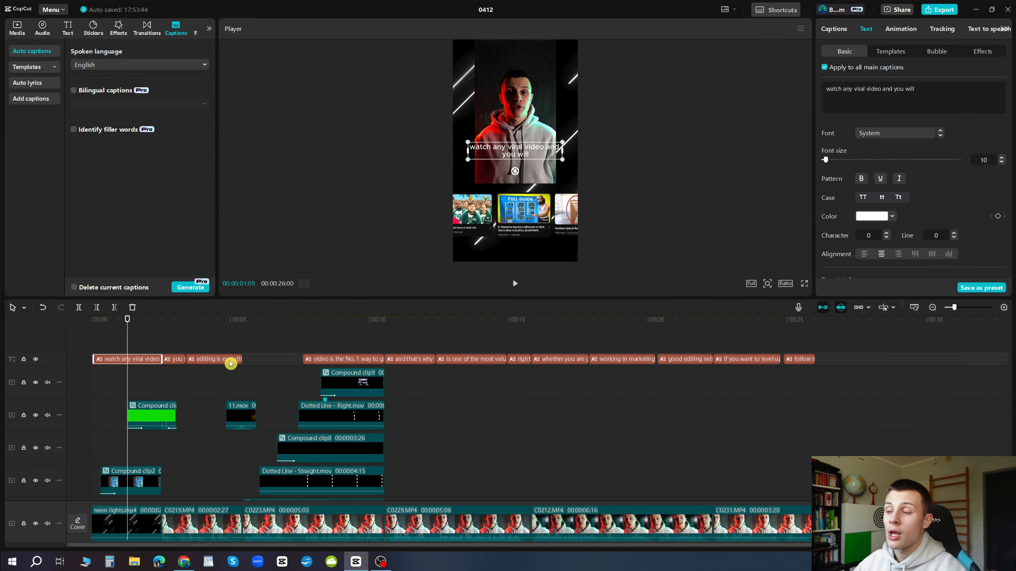
{"action": "left_click", "coordinate": [824, 68]}
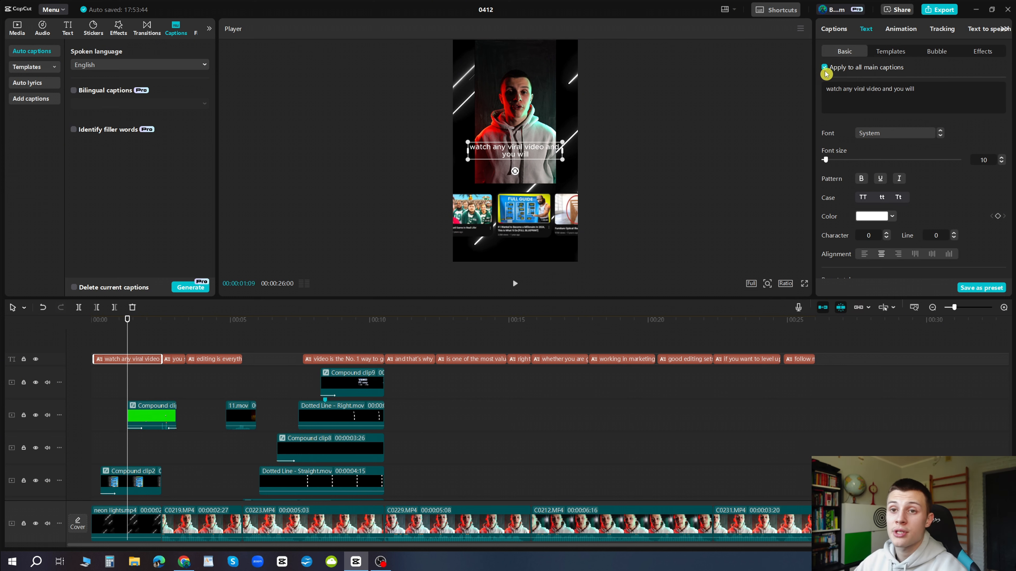
{"action": "left_click", "coordinate": [891, 52]}
{"action": "left_click", "coordinate": [952, 155]}
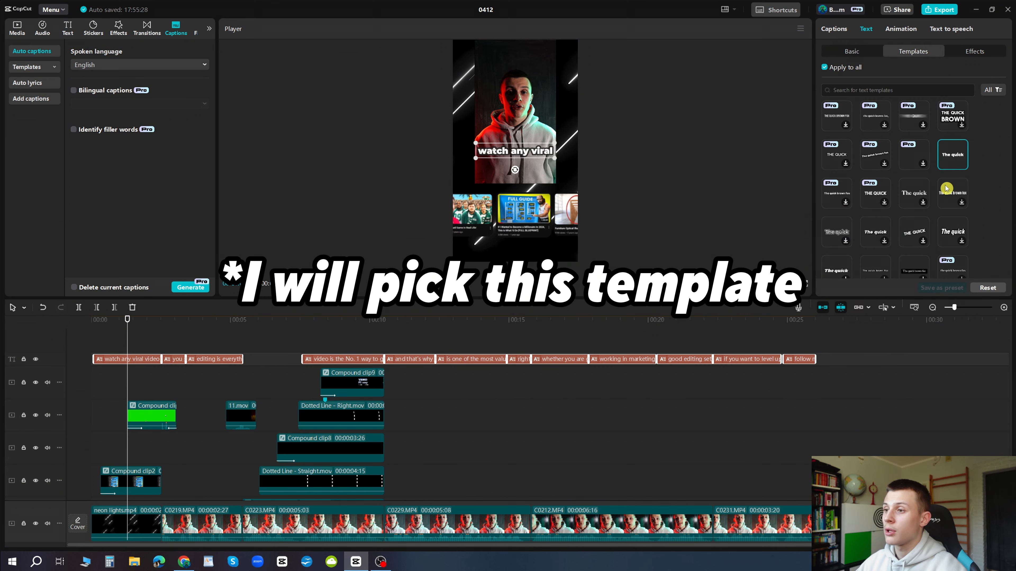
Step: Set the font of all captions to TT Norms Std Condensed after browsing the available fonts
{"action": "left_click", "coordinate": [867, 53]}
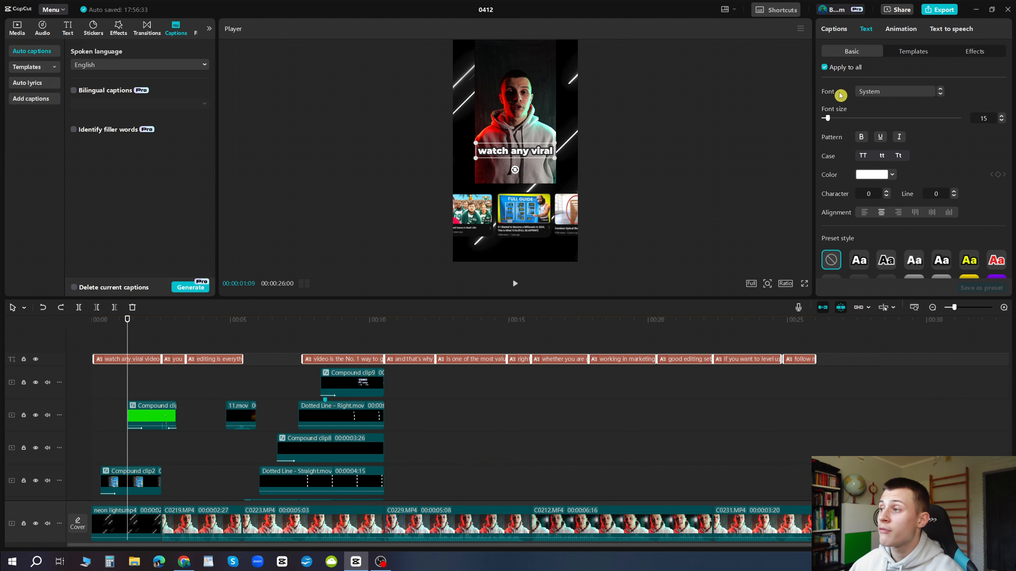
{"action": "left_click", "coordinate": [880, 94]}
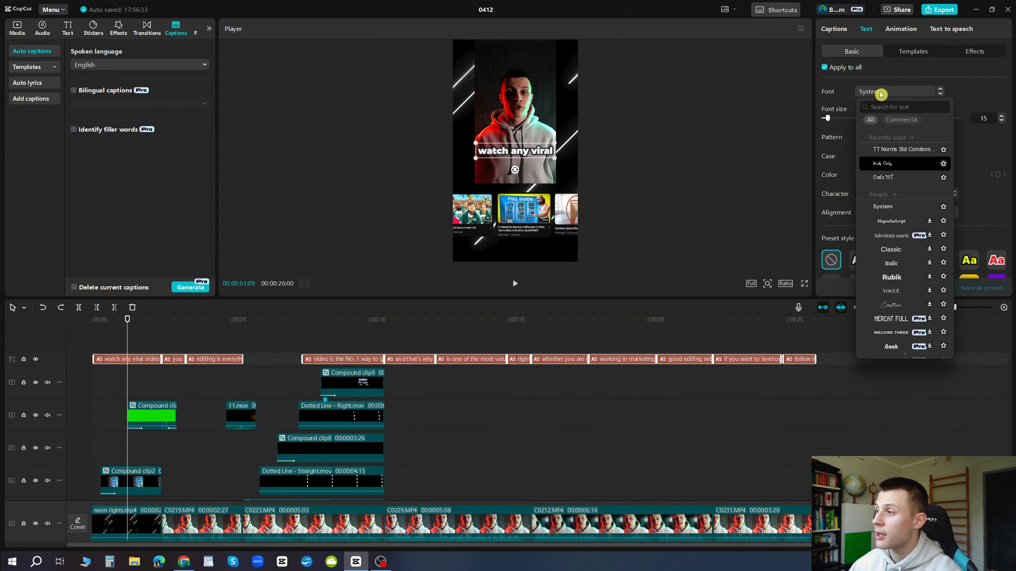
{"action": "left_click", "coordinate": [887, 150]}
{"action": "left_click", "coordinate": [895, 92]}
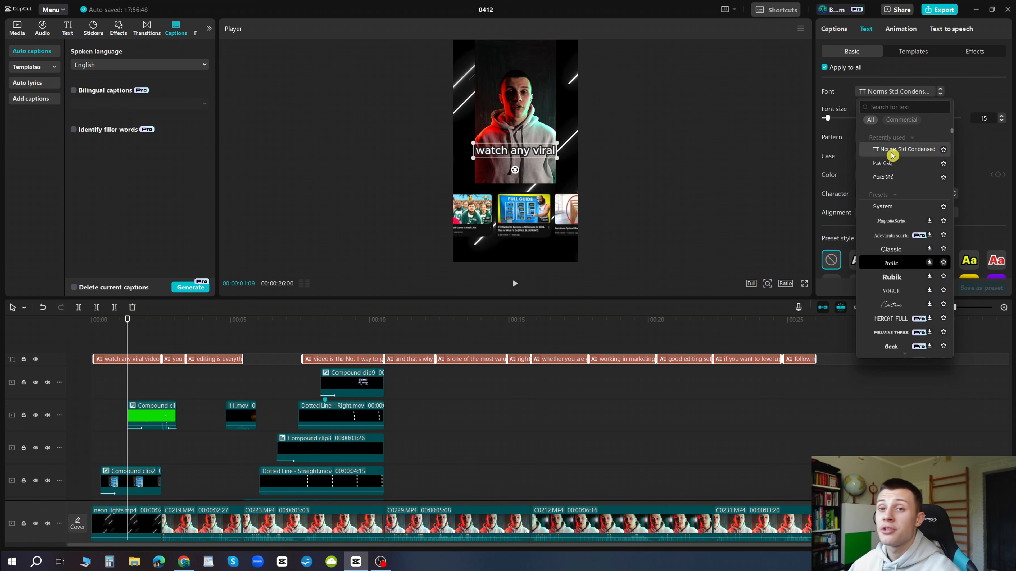
{"action": "scroll", "coordinate": [884, 192], "scroll_direction": "down", "scroll_amount": 10}
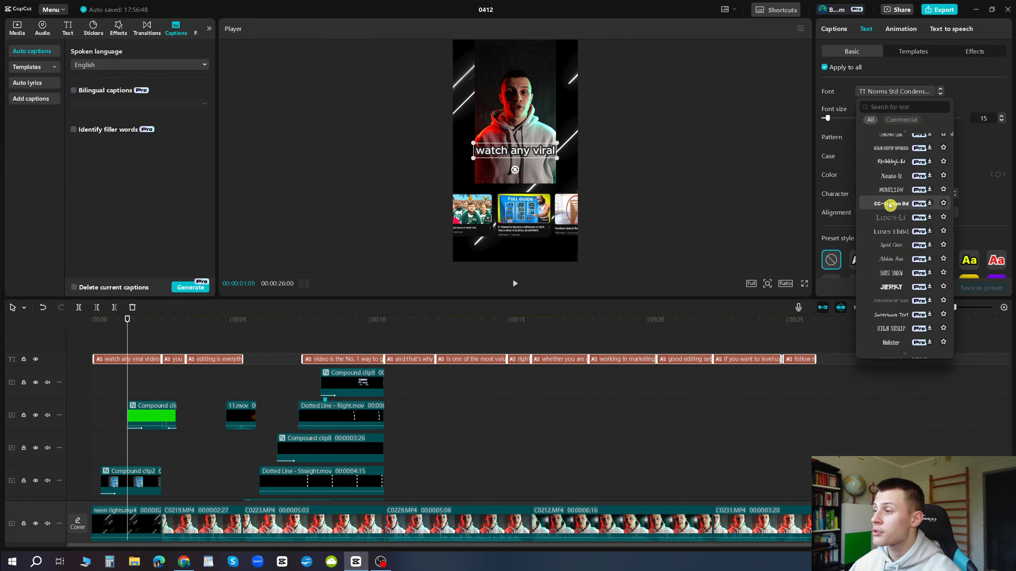
{"action": "scroll", "coordinate": [890, 206], "scroll_direction": "down", "scroll_amount": 8}
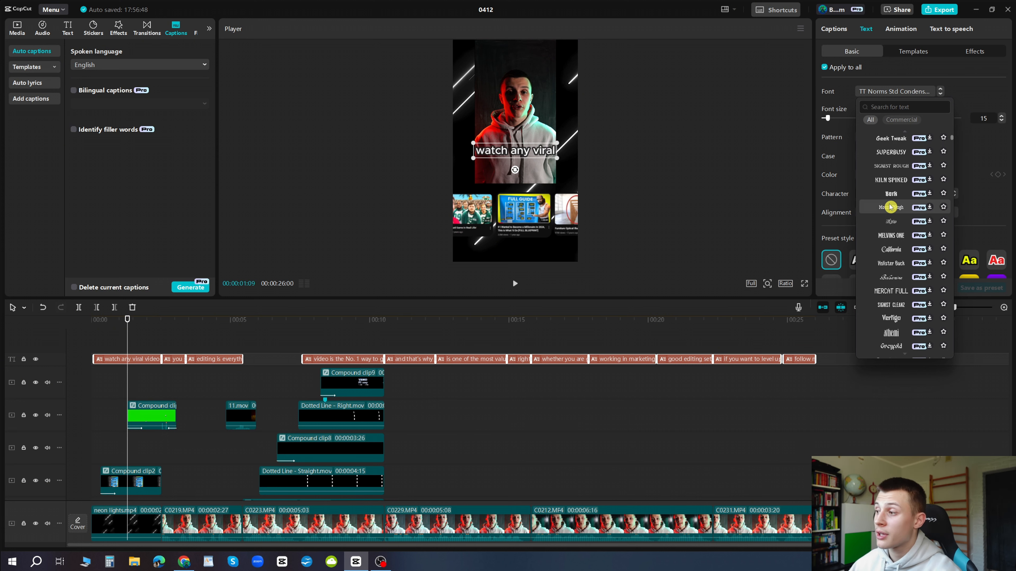
{"action": "scroll", "coordinate": [891, 212], "scroll_direction": "down", "scroll_amount": 3}
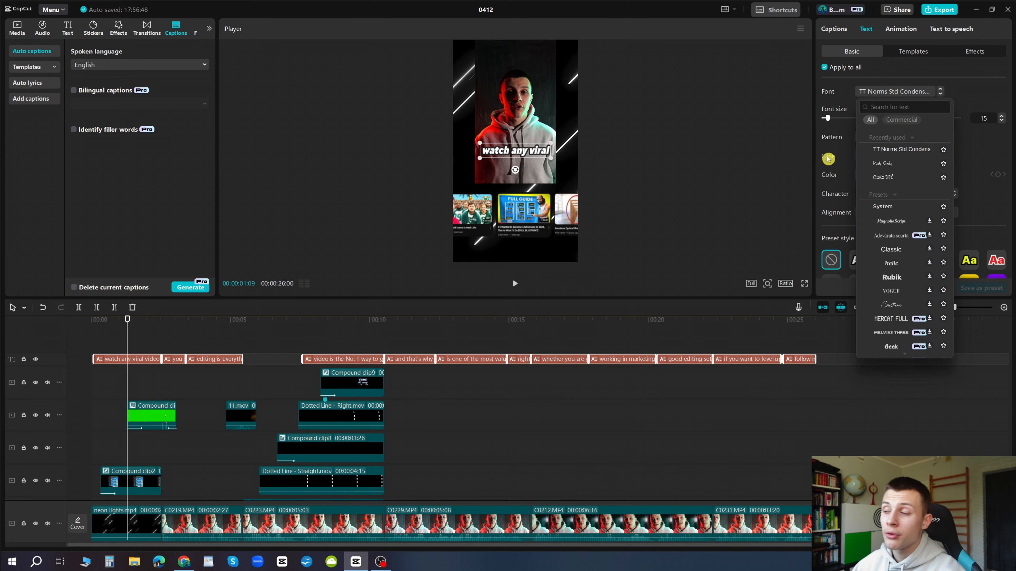
{"action": "left_click", "coordinate": [878, 151]}
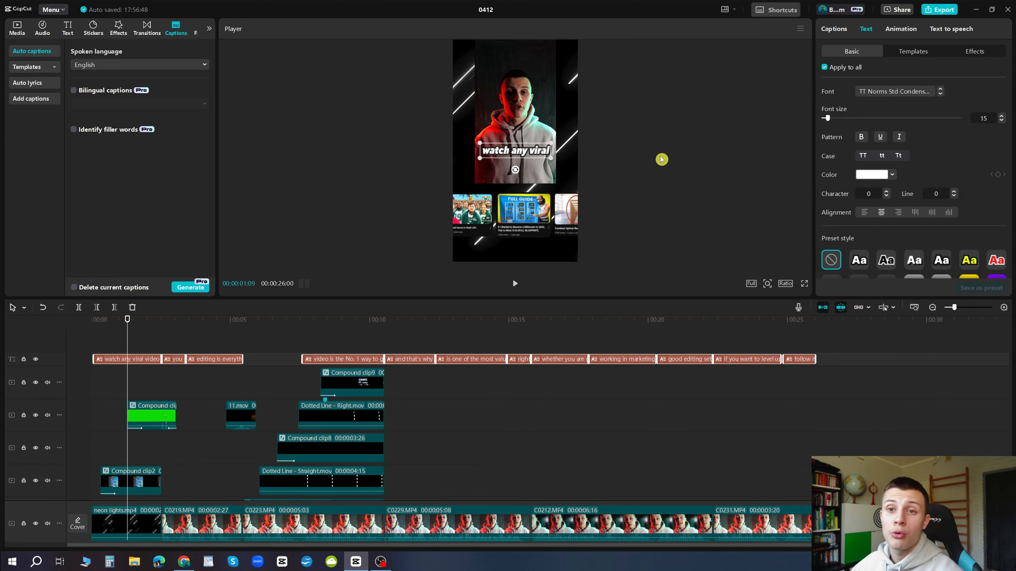
Step: Switch to Chrome, download the Bulgaria Dreams font from dafont.com and install its Bold version from the archive
{"action": "left_click", "coordinate": [184, 562]}
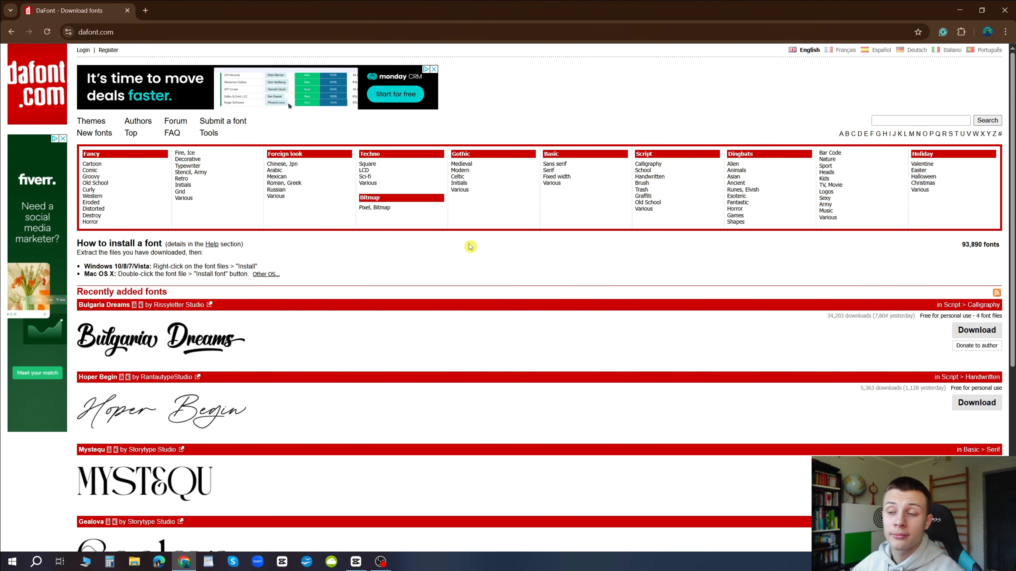
{"action": "left_click", "coordinate": [977, 334]}
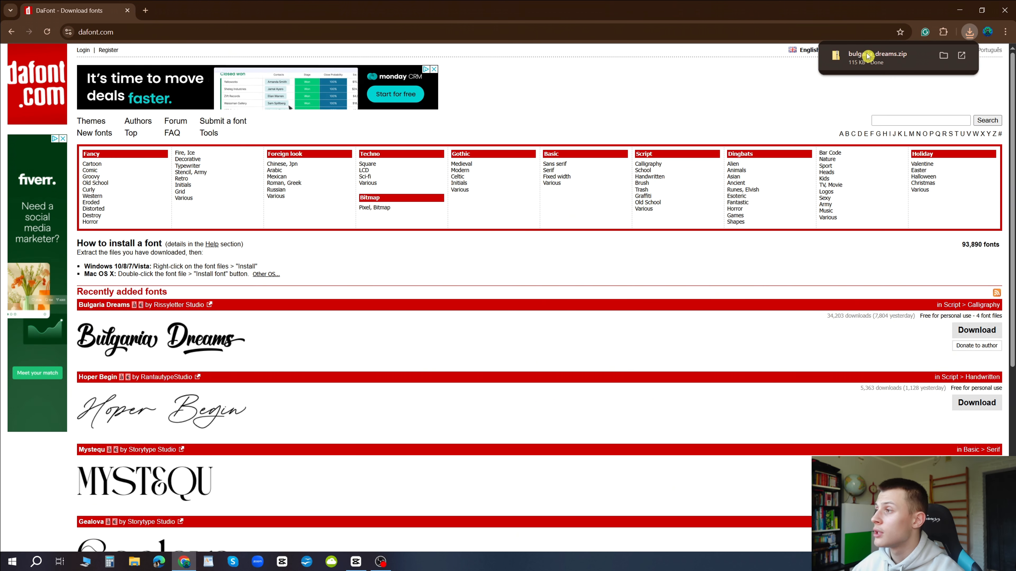
{"action": "left_click", "coordinate": [859, 61]}
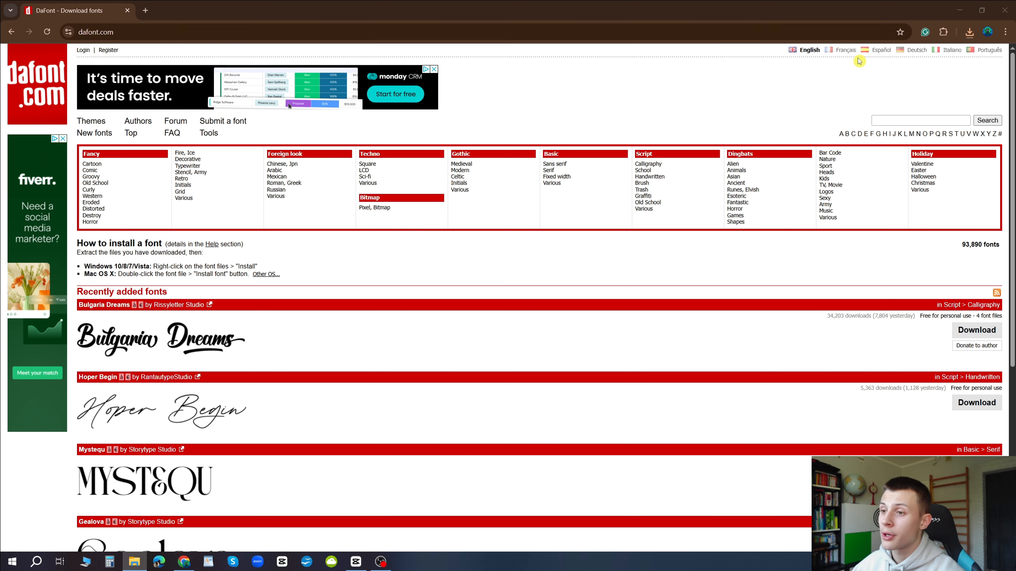
{"action": "left_click", "coordinate": [411, 239]}
{"action": "double_click", "coordinate": [412, 239]}
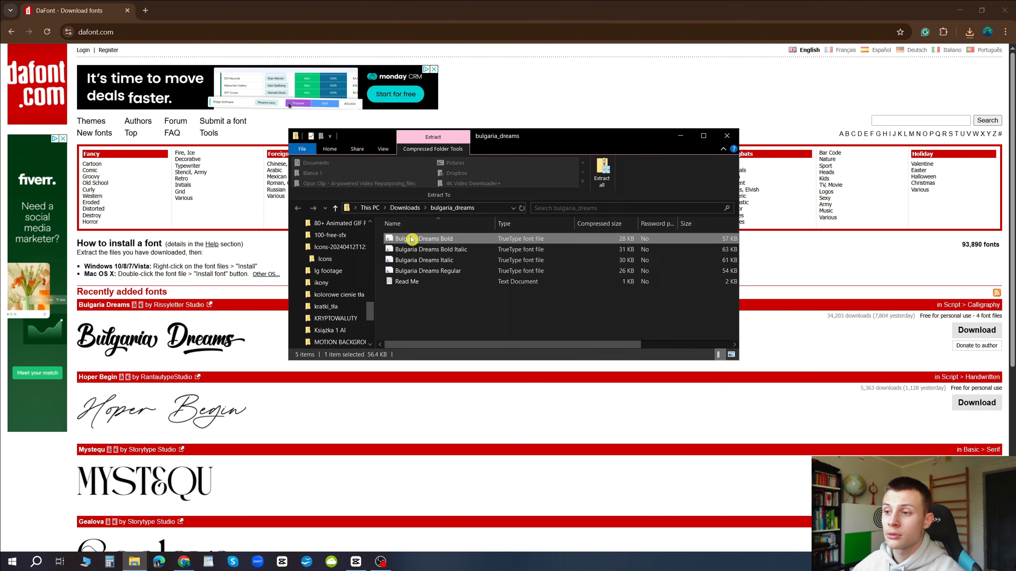
{"action": "left_click", "coordinate": [122, 102]}
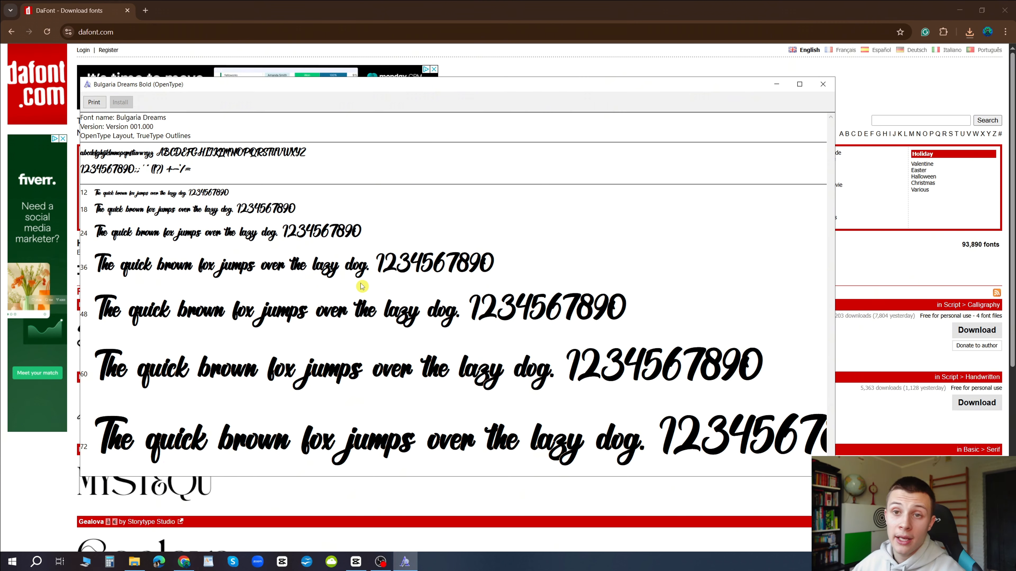
Step: Switch back to CapCut and apply the first preset style after the no-style option to all main captions
{"action": "left_click", "coordinate": [357, 561]}
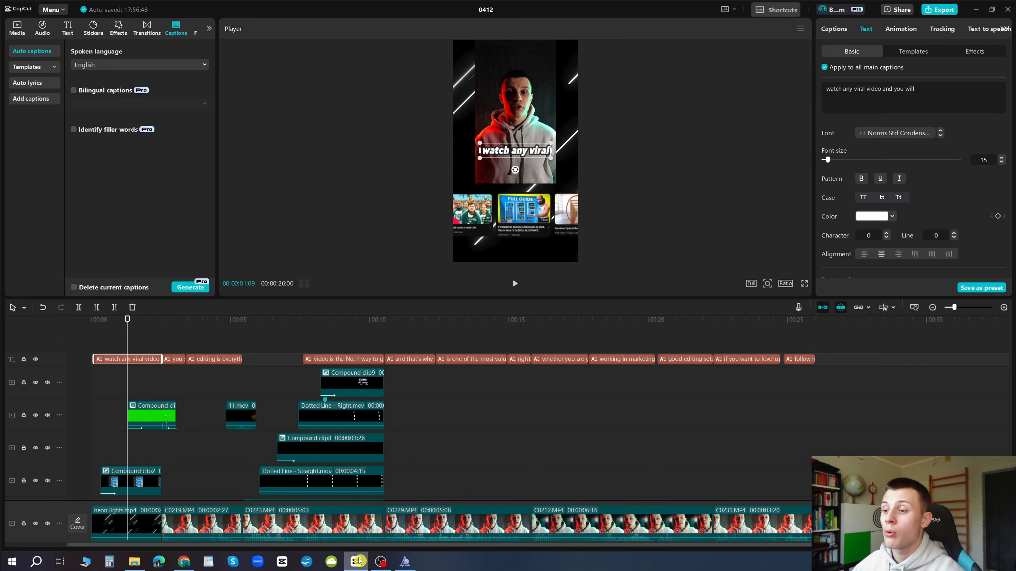
{"action": "left_click", "coordinate": [859, 134]}
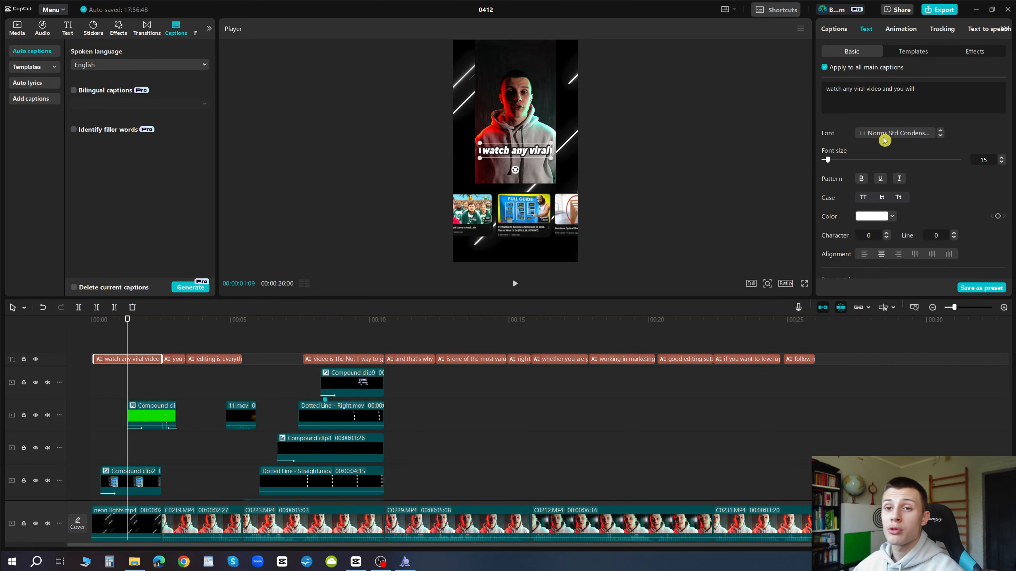
{"action": "scroll", "coordinate": [872, 161], "scroll_direction": "down", "scroll_amount": 3}
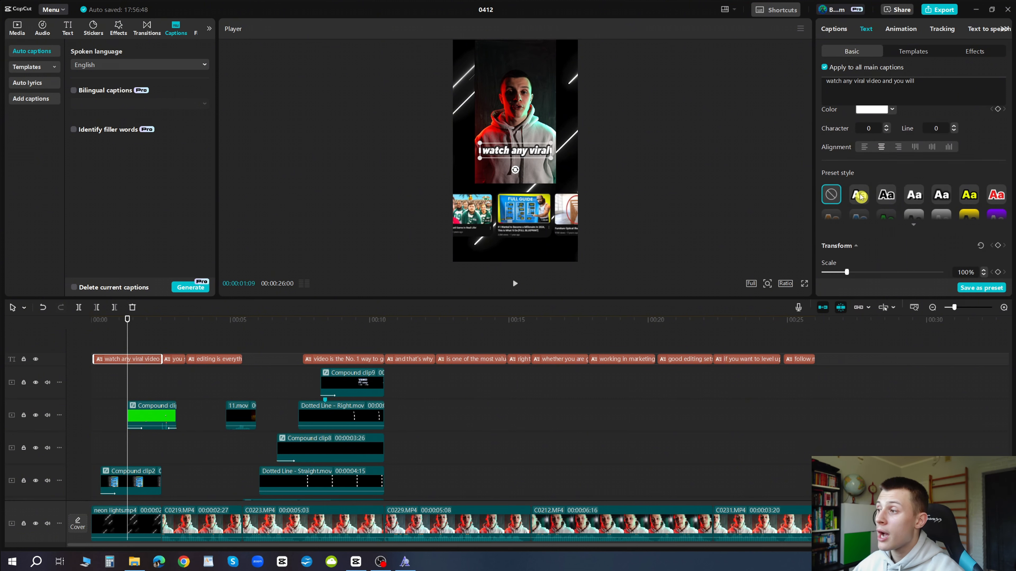
{"action": "left_click", "coordinate": [859, 196]}
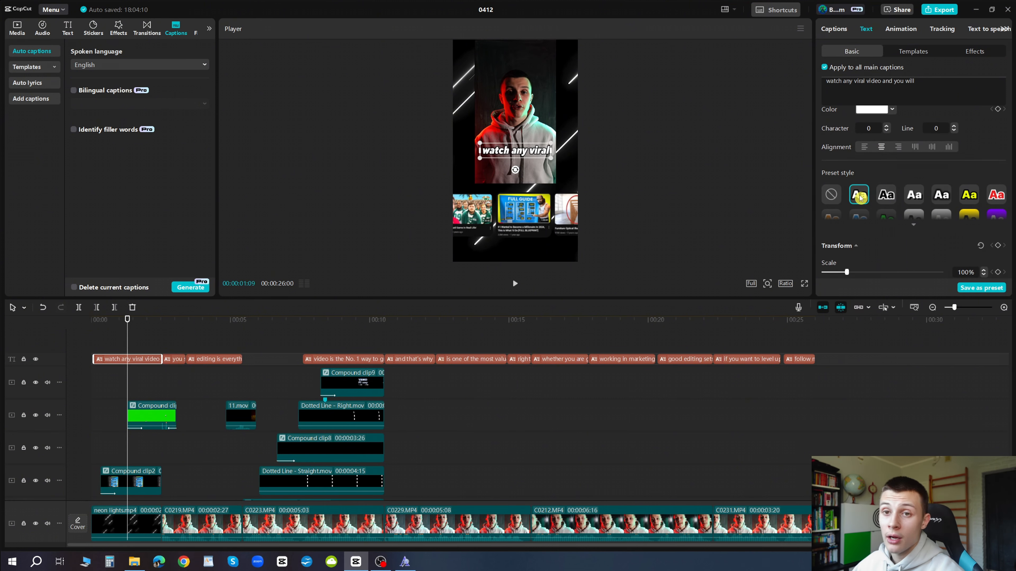
Step: Change all main captions to title case and move them straight down to the lower edge of the speaker's framed clip
{"action": "scroll", "coordinate": [859, 195], "scroll_direction": "up", "scroll_amount": 3}
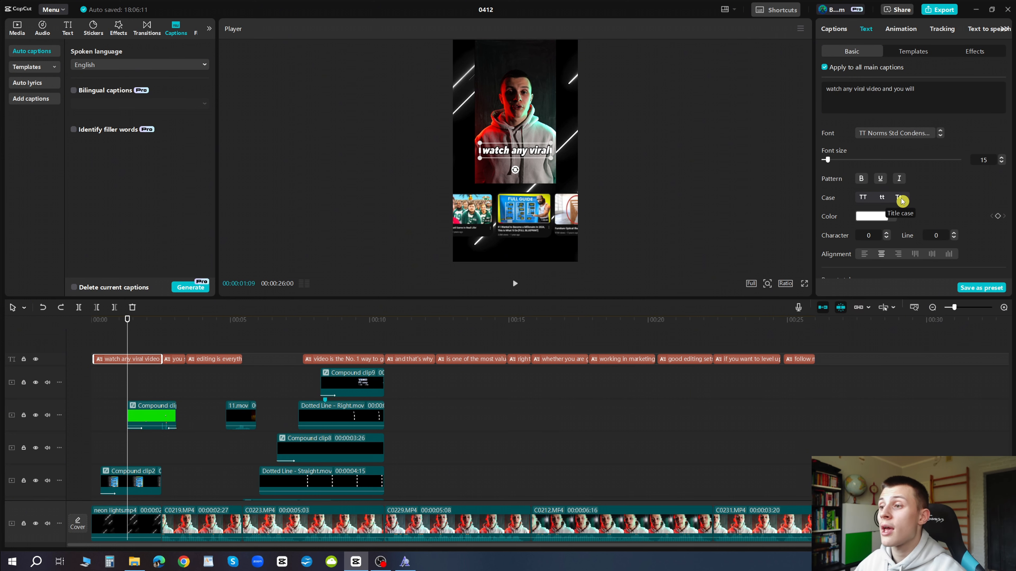
{"action": "left_click", "coordinate": [900, 198]}
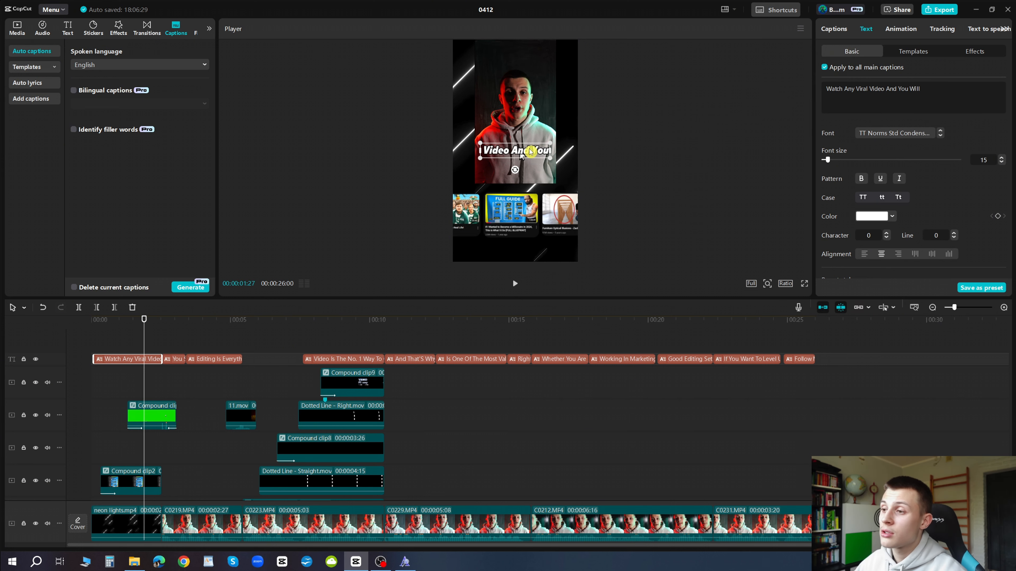
{"action": "left_click", "coordinate": [521, 151]}
{"action": "left_click_drag", "start_coordinate": [519, 153], "coordinate": [519, 177]}
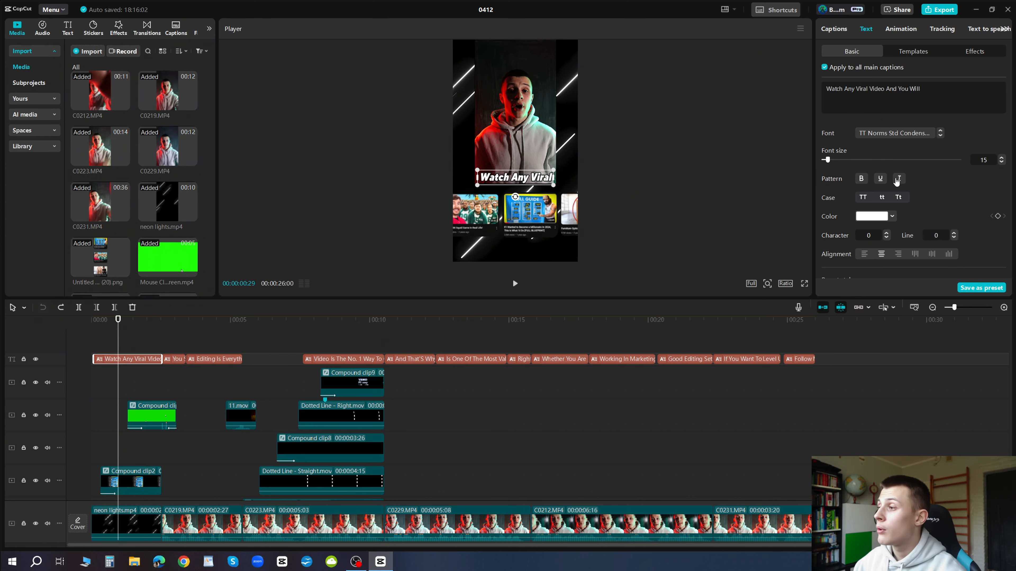
Step: Set the black stroke thickness of all main captions to 40 and check the outline up close in the preview
{"action": "scroll", "coordinate": [892, 188], "scroll_direction": "down", "scroll_amount": 8}
{"action": "scroll", "coordinate": [860, 188], "scroll_direction": "down", "scroll_amount": 2}
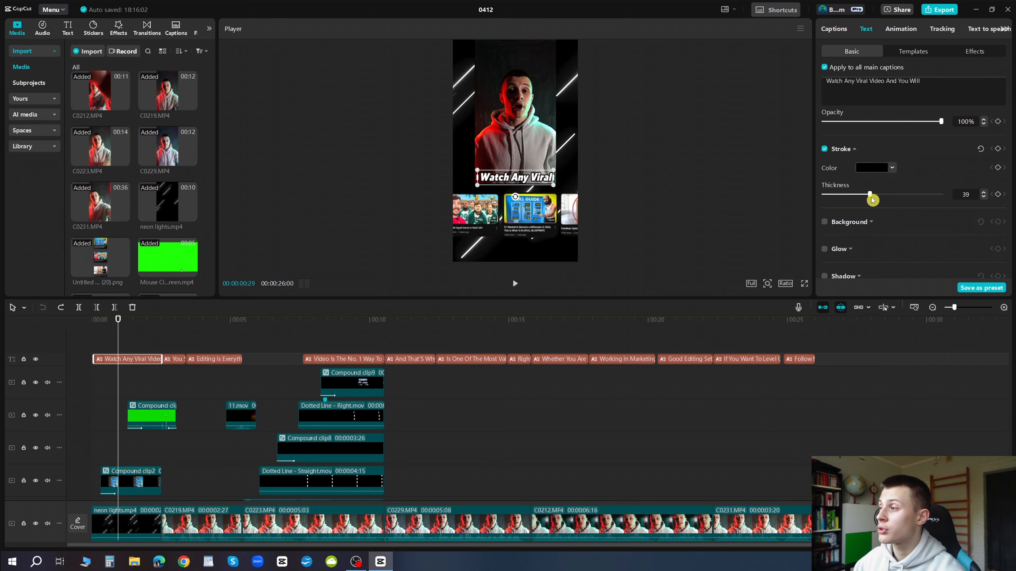
{"action": "left_click_drag", "start_coordinate": [871, 197], "coordinate": [873, 198]}
{"action": "scroll", "coordinate": [522, 191], "scroll_direction": "up", "scroll_amount": 5}
{"action": "scroll", "coordinate": [509, 220], "scroll_direction": "up", "scroll_amount": 1}
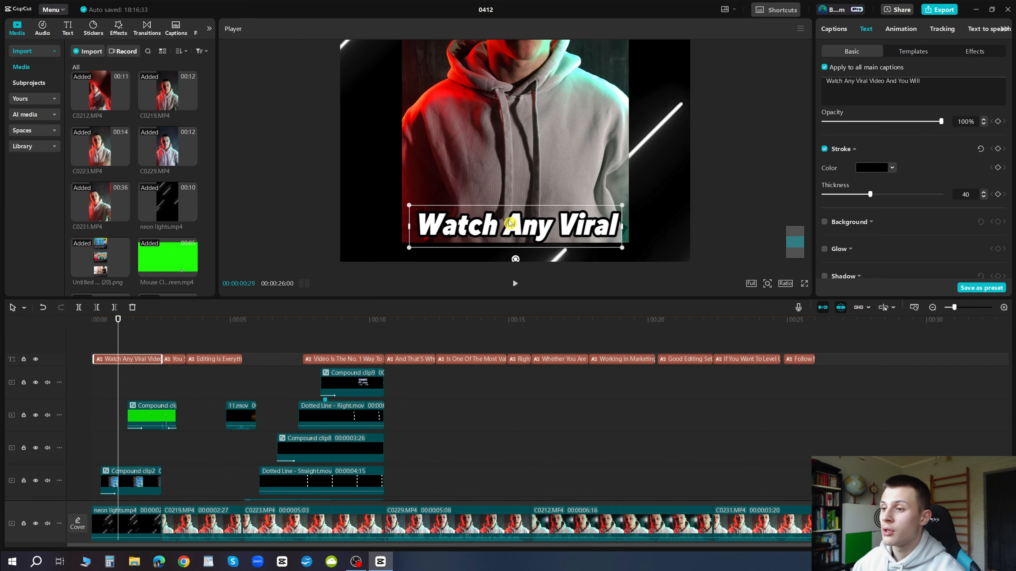
{"action": "scroll", "coordinate": [510, 223], "scroll_direction": "down", "scroll_amount": 3}
{"action": "left_click", "coordinate": [164, 343]}
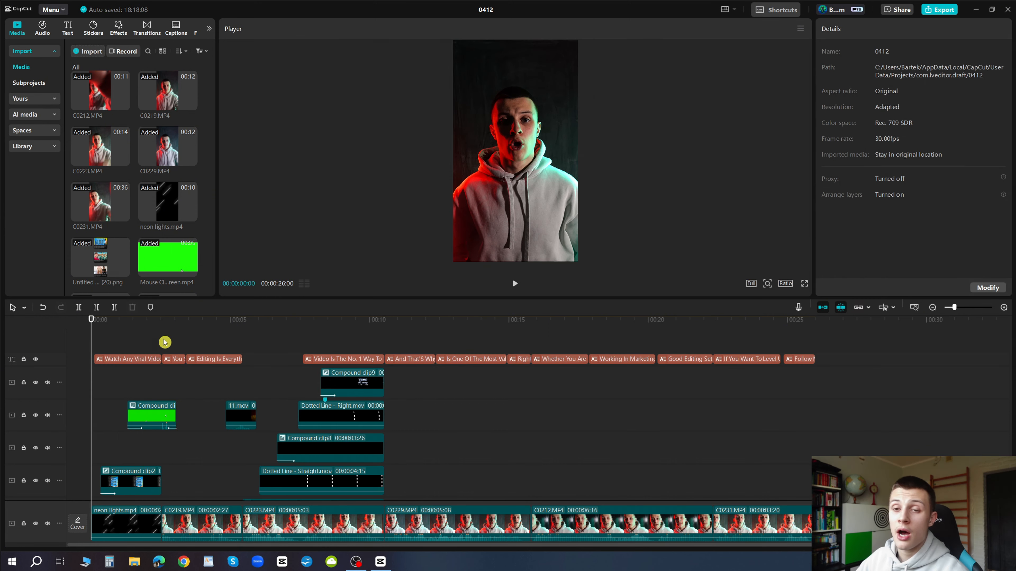
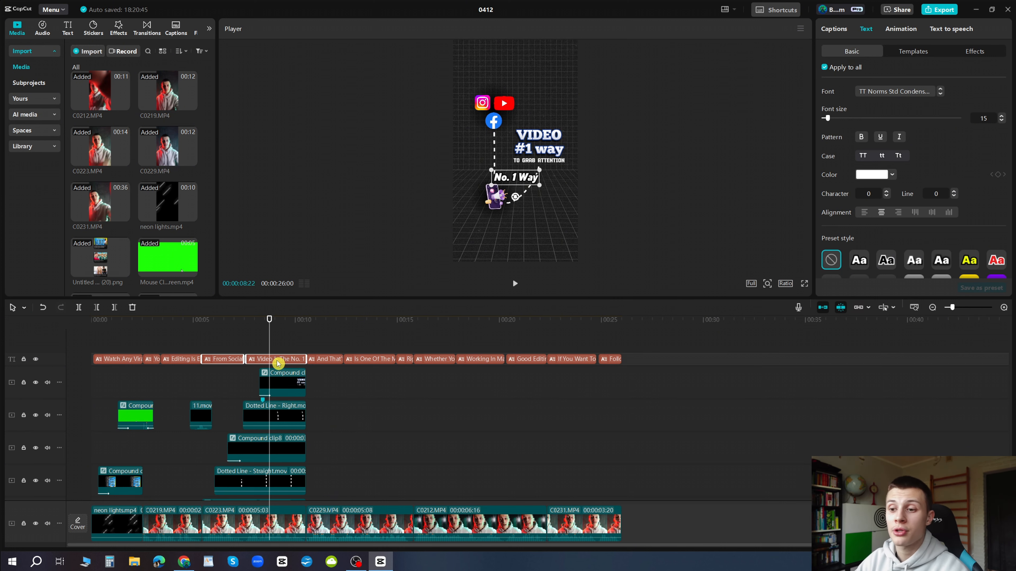
Step: Delete the two captions starting "From Social" and "Video Is The No. 1", and play the video from the start of the "And That'S Why" caption
{"action": "key", "text": "Delete"}
{"action": "left_click", "coordinate": [322, 341]}
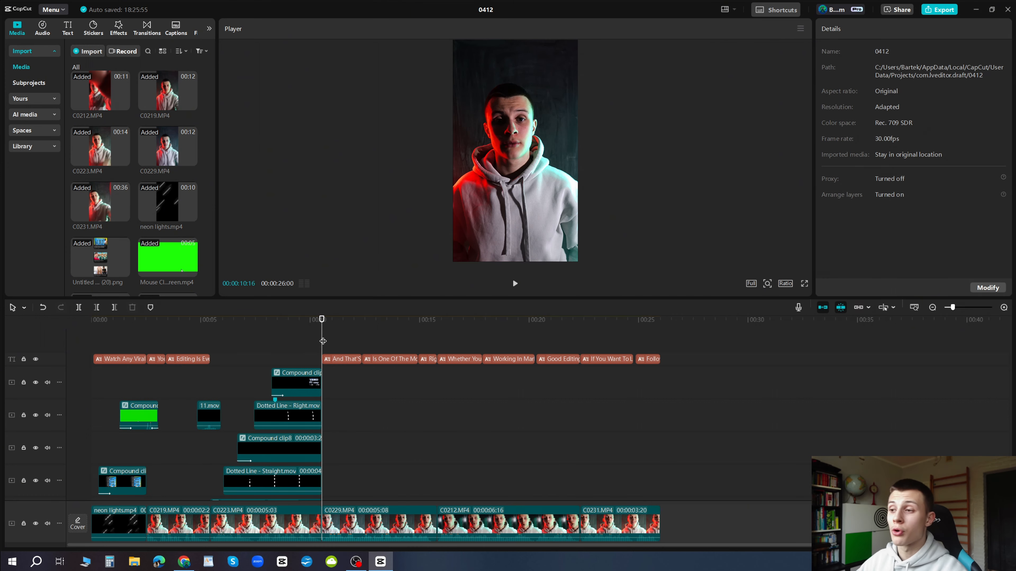
{"action": "key", "text": "space"}
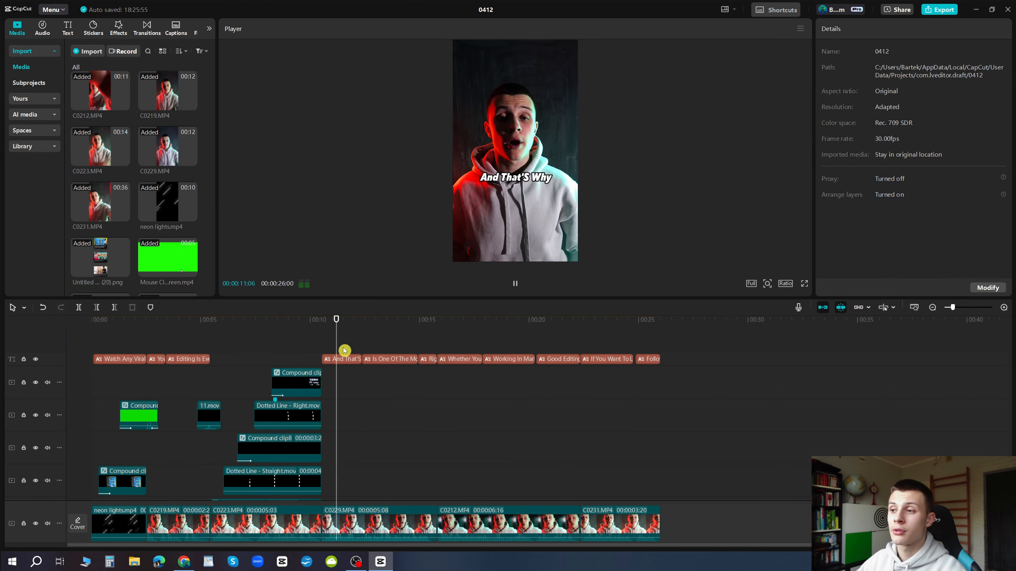
{"action": "key", "text": "space"}
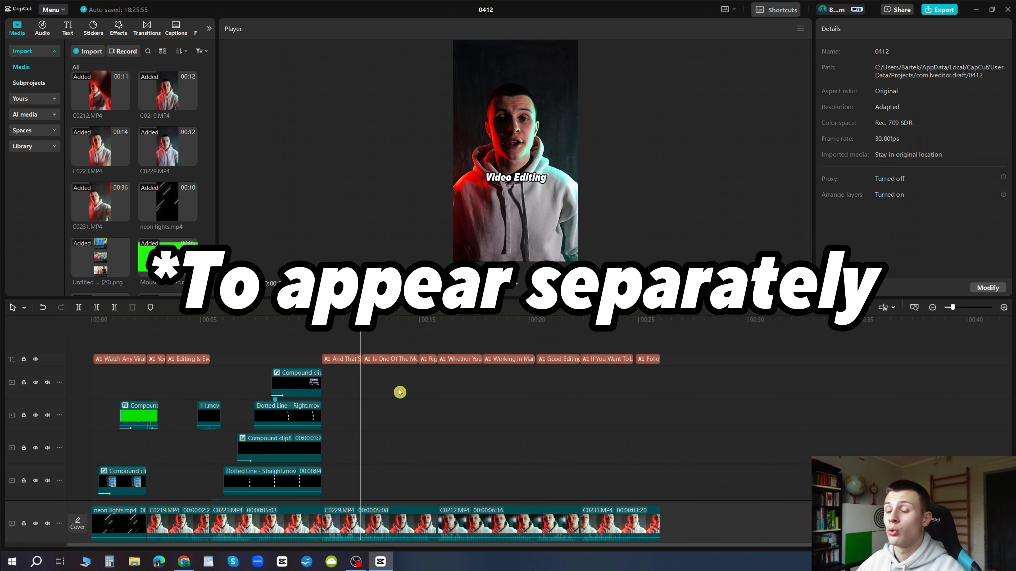
Step: Split the "And That'S Why Video Editing" caption at 00:00:11:15 and delete its second part
{"action": "left_click", "coordinate": [352, 360]}
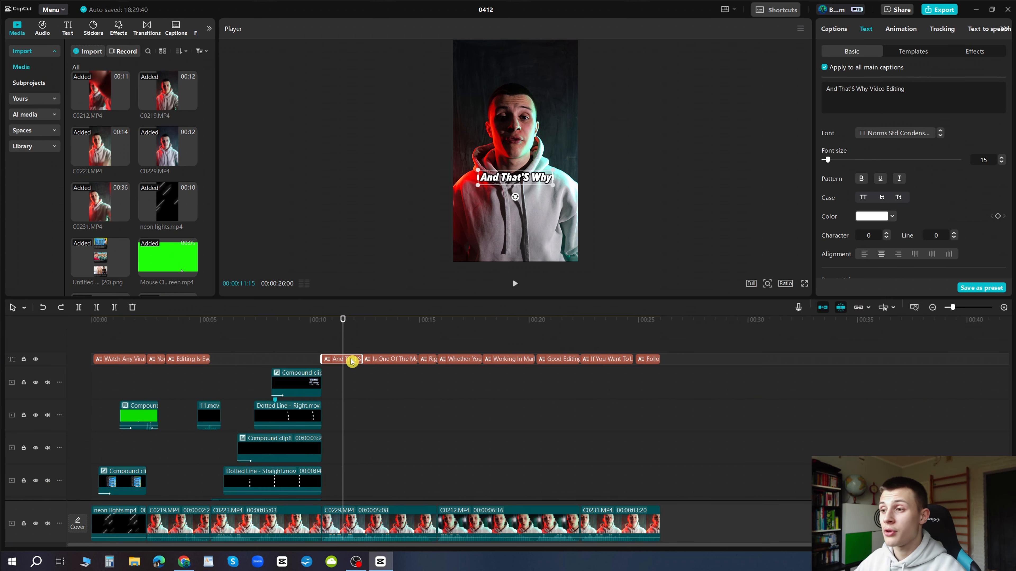
{"action": "key", "text": "ctrl+b"}
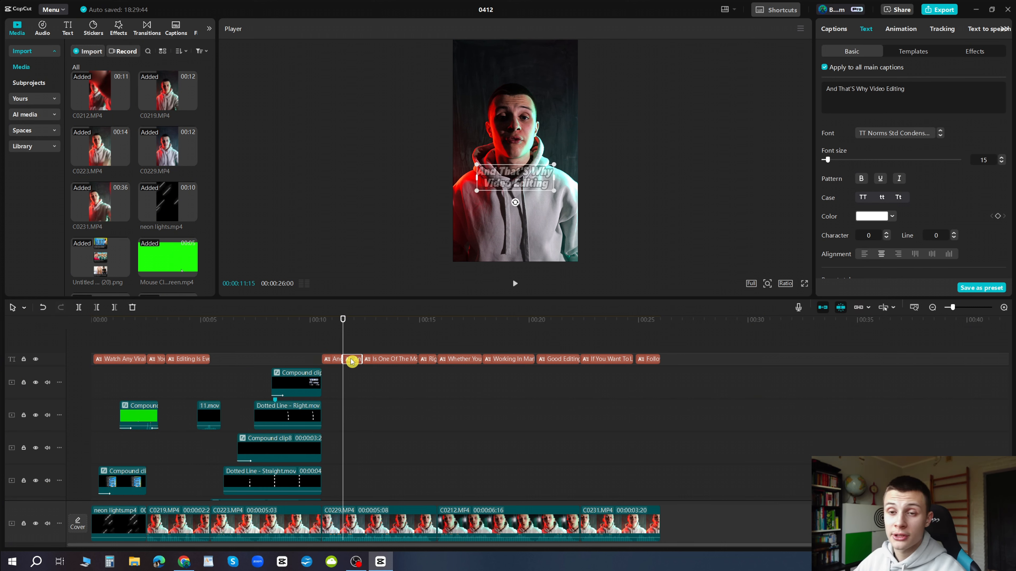
{"action": "key", "text": "Delete"}
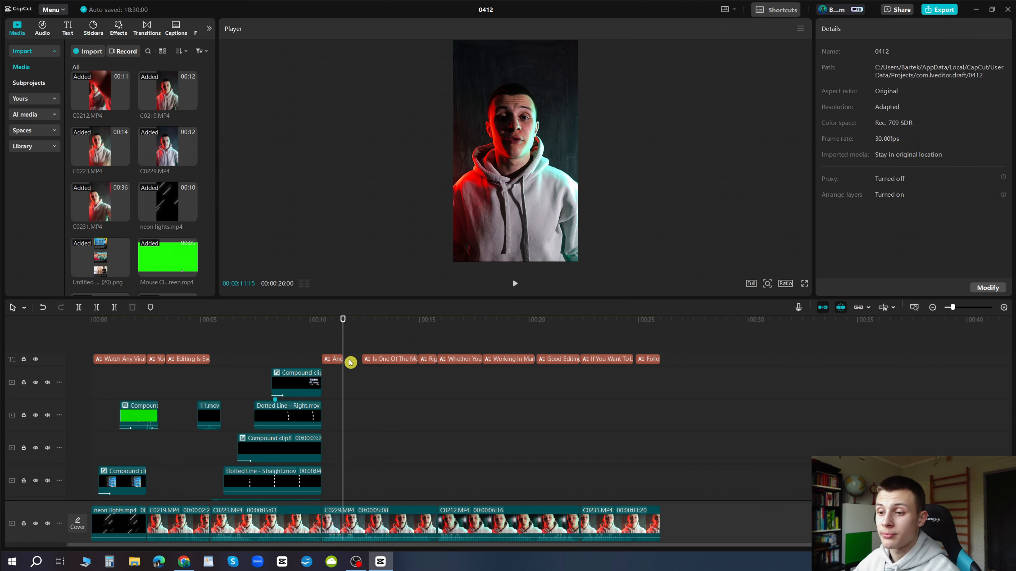
Step: Add a default text at 00:00:11:15, shorten it to fill the gap between captions, and change its wording to "Video"
{"action": "left_click", "coordinate": [65, 25]}
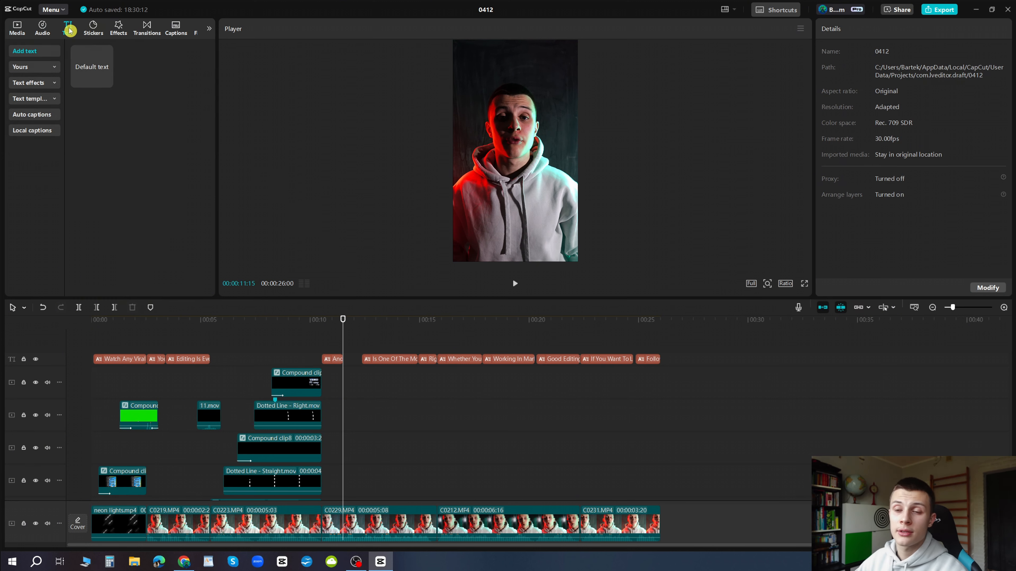
{"action": "left_click", "coordinate": [107, 83]}
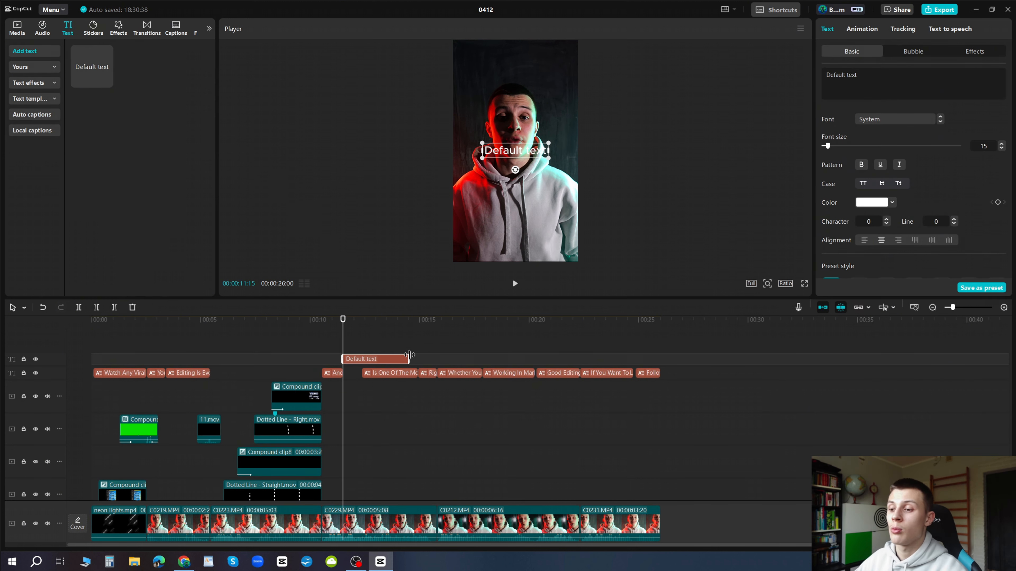
{"action": "left_click_drag", "start_coordinate": [408, 359], "coordinate": [363, 359]}
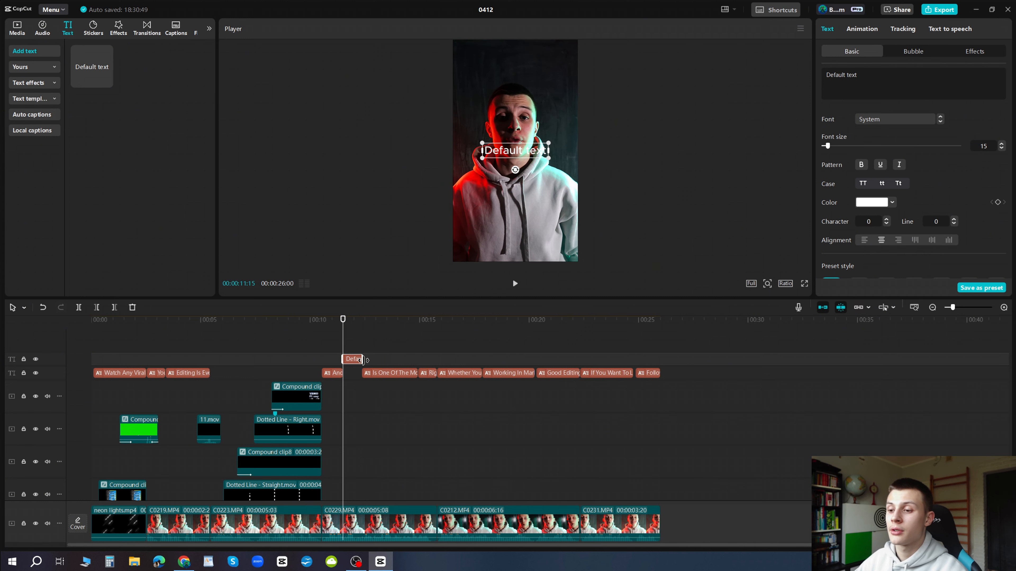
{"action": "left_click", "coordinate": [866, 80]}
{"action": "left_click_drag", "start_coordinate": [822, 77], "coordinate": [806, 80]}
{"action": "type", "text": "Video"}
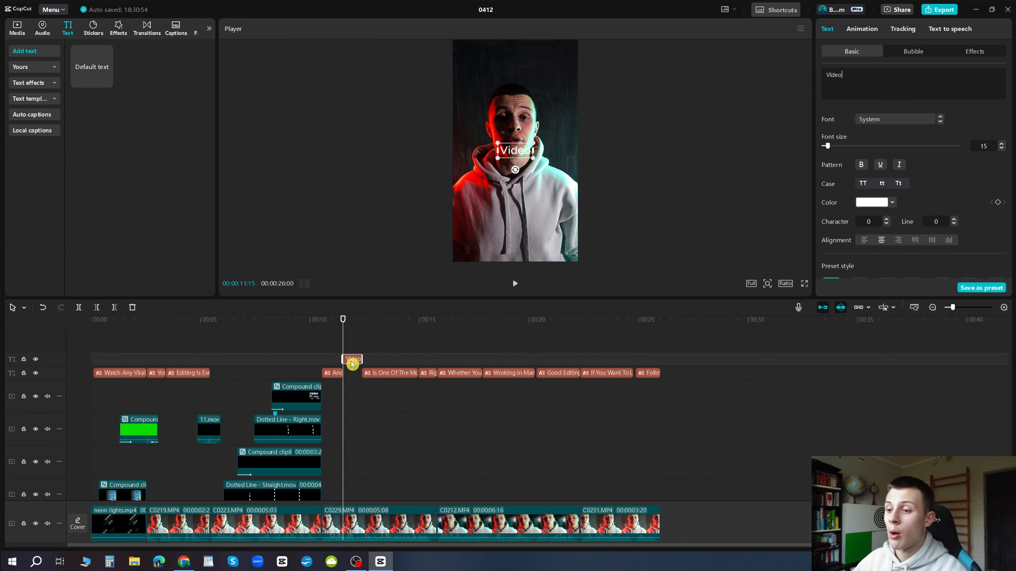
Step: Duplicate the "Video" text onto the track above it and change the copy's wording to "Editing"
{"action": "left_click_drag", "start_coordinate": [351, 363], "coordinate": [353, 349]}
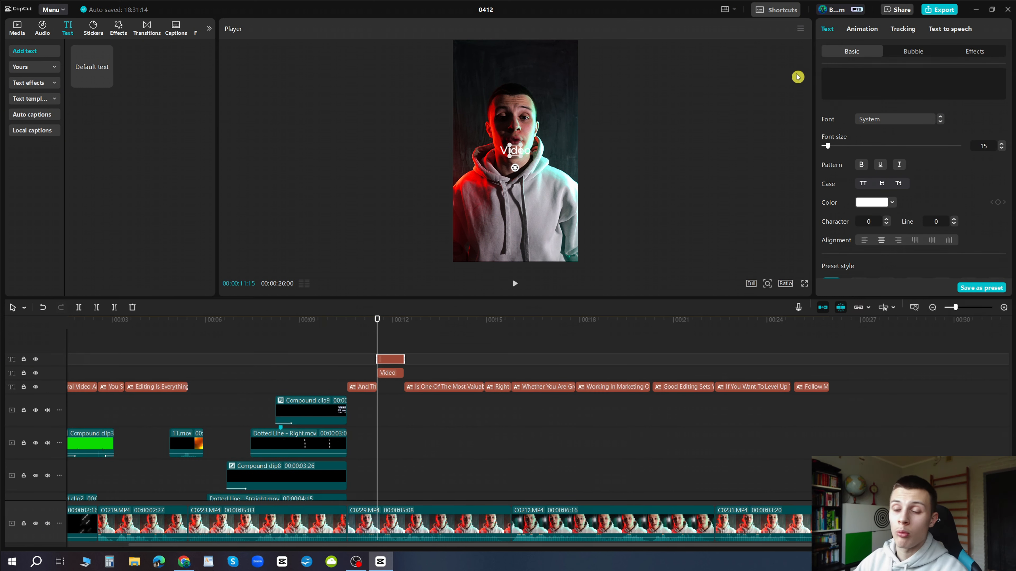
{"action": "type", "text": "Ed"}
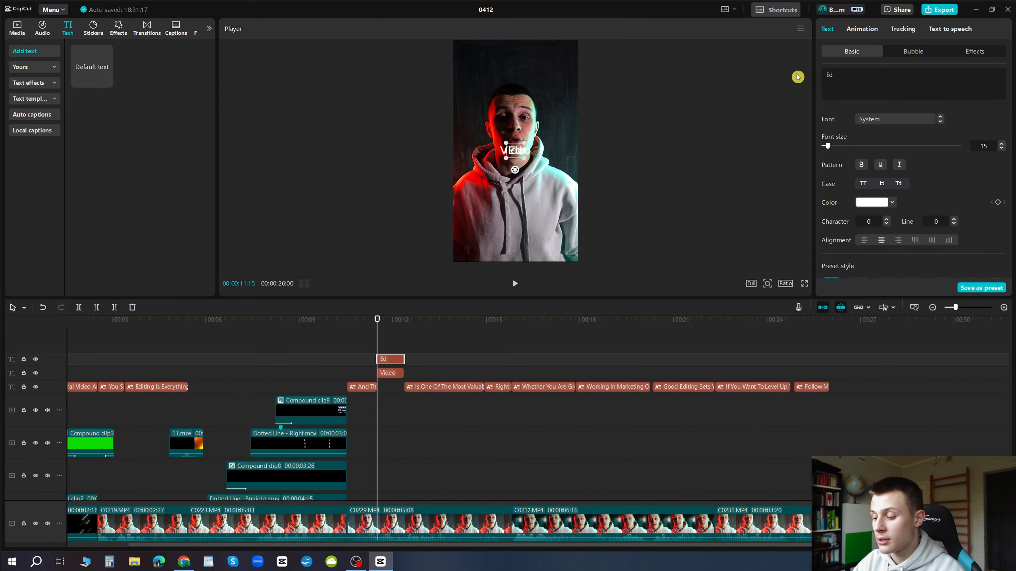
{"action": "type", "text": "iting"}
{"action": "left_click", "coordinate": [378, 346]}
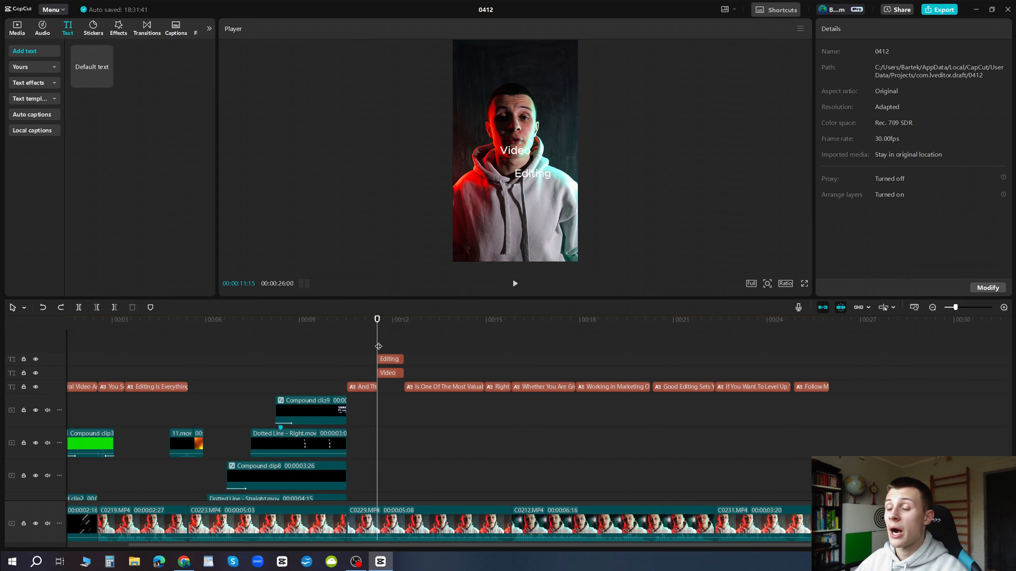
Step: Trim the start of the "Editing" text to the moment the word is spoken, keeping its end aligned with "Video"
{"action": "left_click_drag", "start_coordinate": [378, 346], "coordinate": [387, 359]}
{"action": "key", "text": "space"}
{"action": "left_click", "coordinate": [387, 348]}
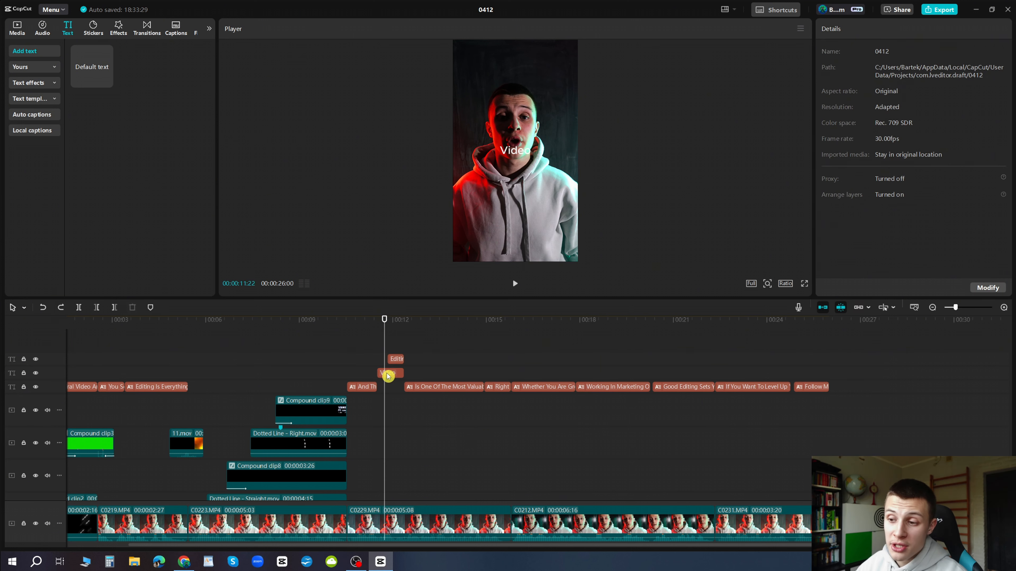
Step: Apply the first preset style after the no-style option to the "Video" text and set its black stroke thickness to 40
{"action": "left_click", "coordinate": [395, 359]}
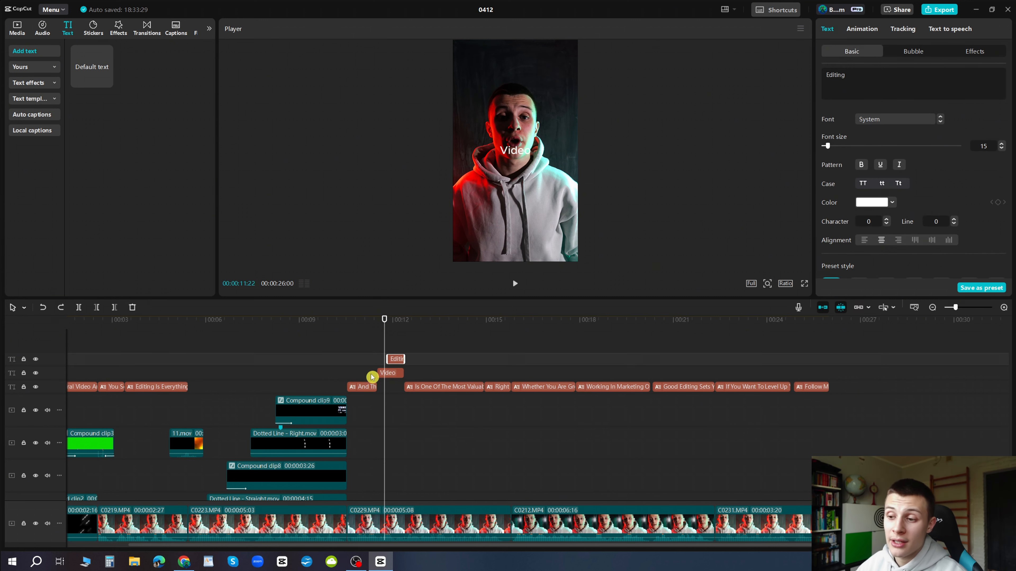
{"action": "left_click", "coordinate": [363, 387]}
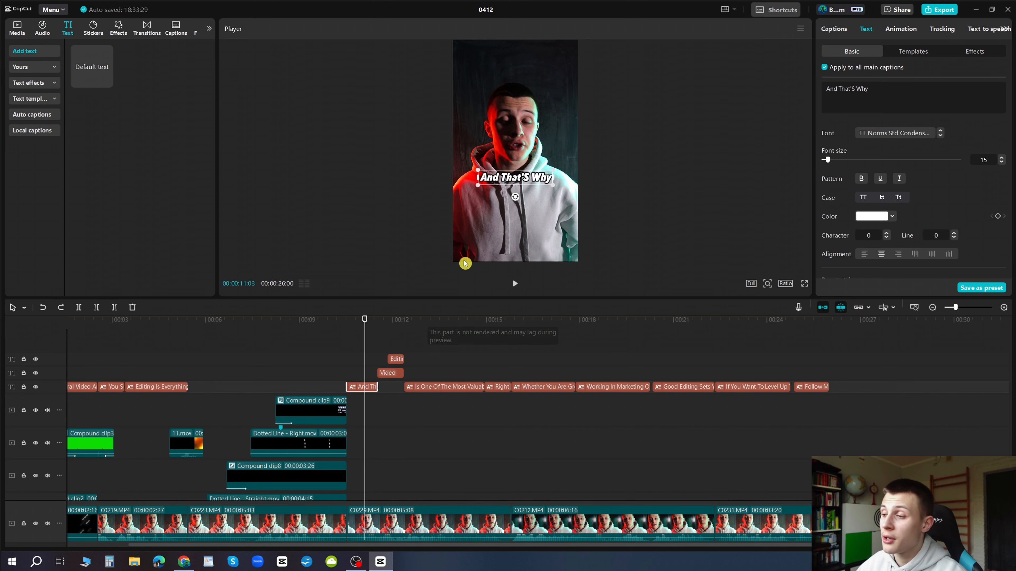
{"action": "left_click", "coordinate": [889, 118]}
{"action": "left_click", "coordinate": [887, 181]}
{"action": "left_click", "coordinate": [859, 179]}
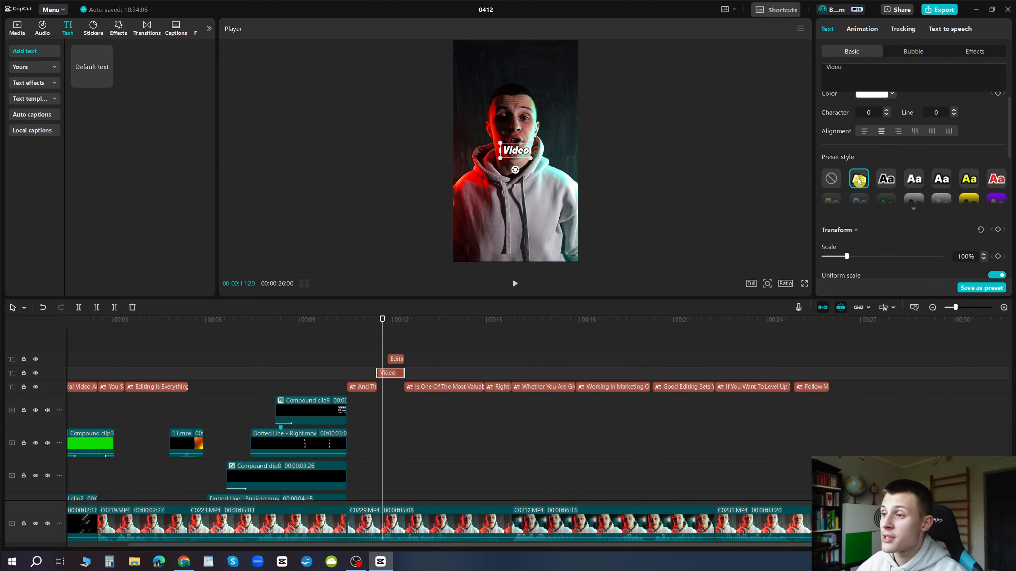
{"action": "scroll", "coordinate": [859, 179], "scroll_direction": "down", "scroll_amount": 5}
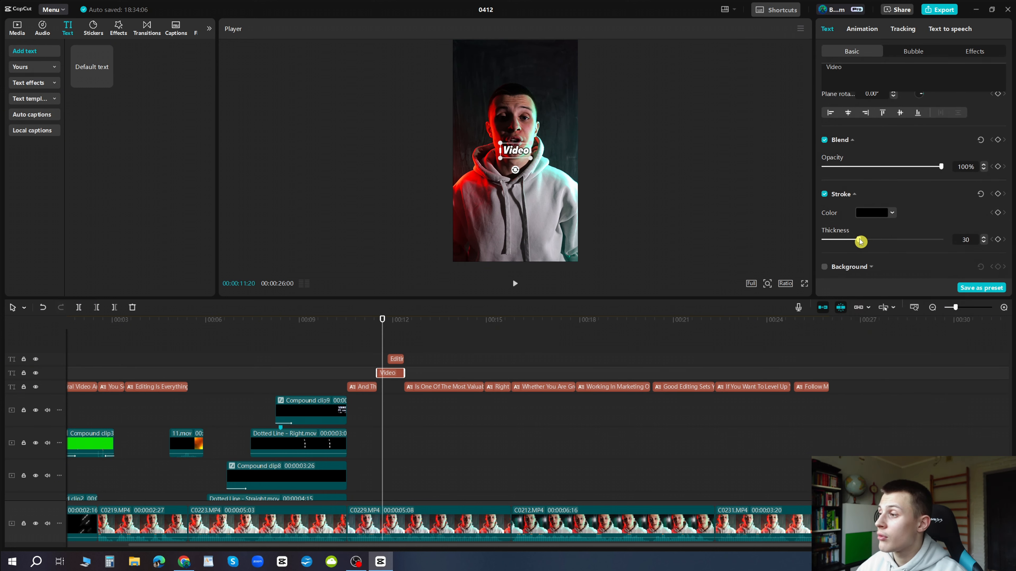
{"action": "left_click_drag", "start_coordinate": [861, 241], "coordinate": [873, 243]}
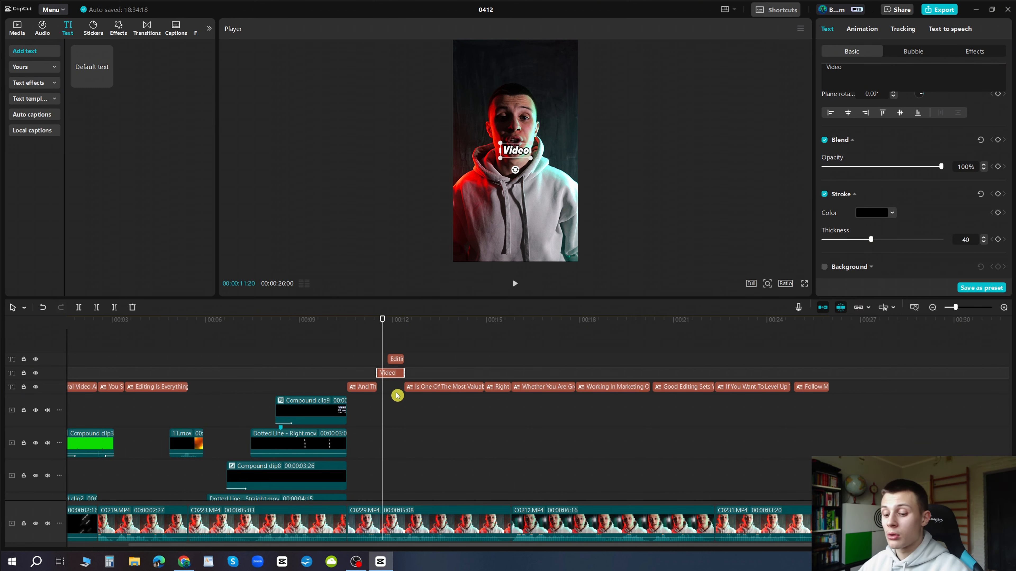
Step: Paste the "Video" text's attributes onto the "Editing" text, including basic text style, location size, blend and stroke
{"action": "left_click", "coordinate": [395, 360]}
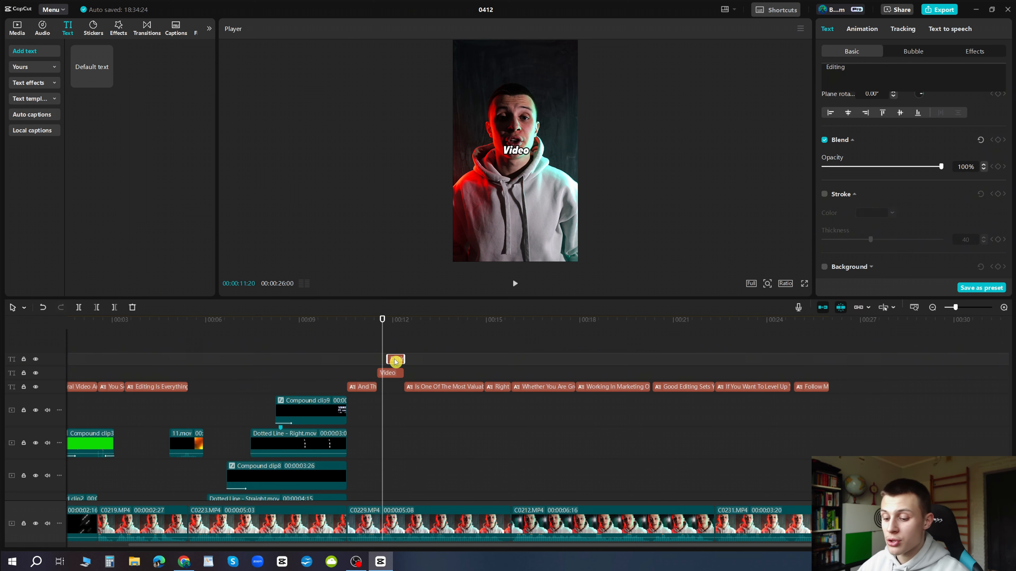
{"action": "key", "text": "ctrl+alt+v"}
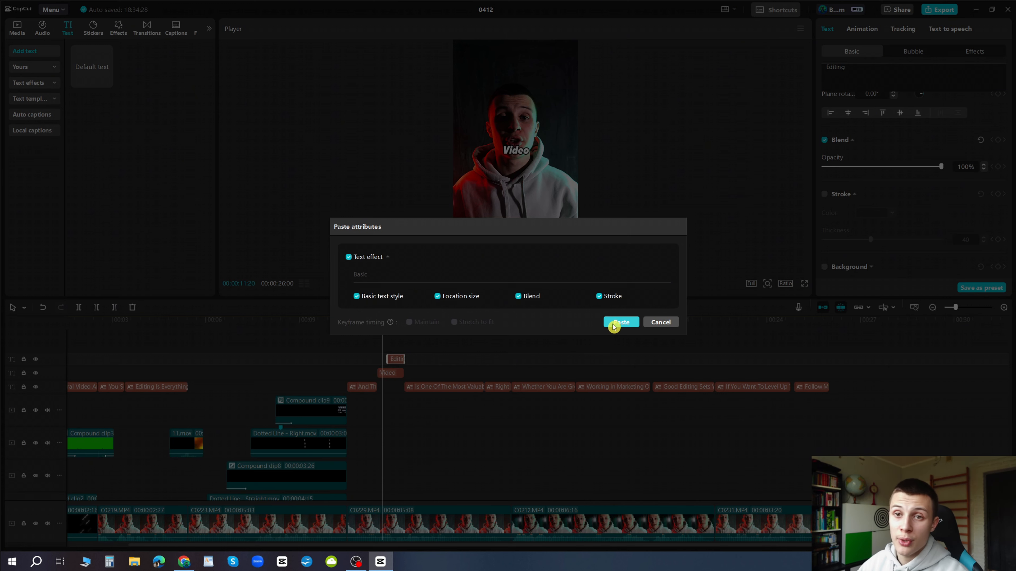
{"action": "left_click", "coordinate": [613, 327]}
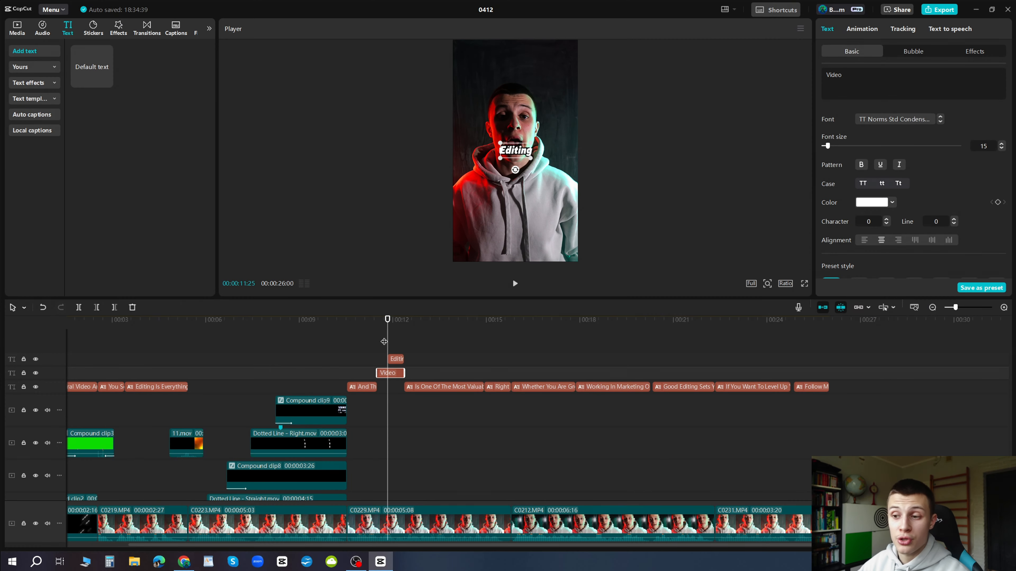
Step: Move the "Video" text down to the left side of the speaker's chest and scrub through the two words
{"action": "left_click_drag", "start_coordinate": [387, 344], "coordinate": [384, 343]}
{"action": "left_click_drag", "start_coordinate": [512, 155], "coordinate": [479, 186]}
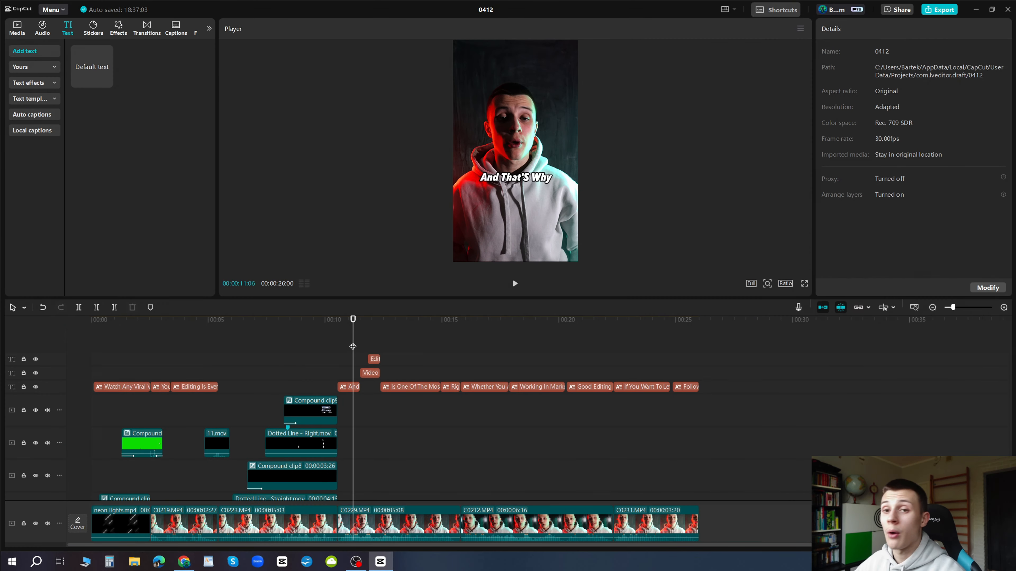
{"action": "left_click_drag", "start_coordinate": [358, 338], "coordinate": [372, 342]}
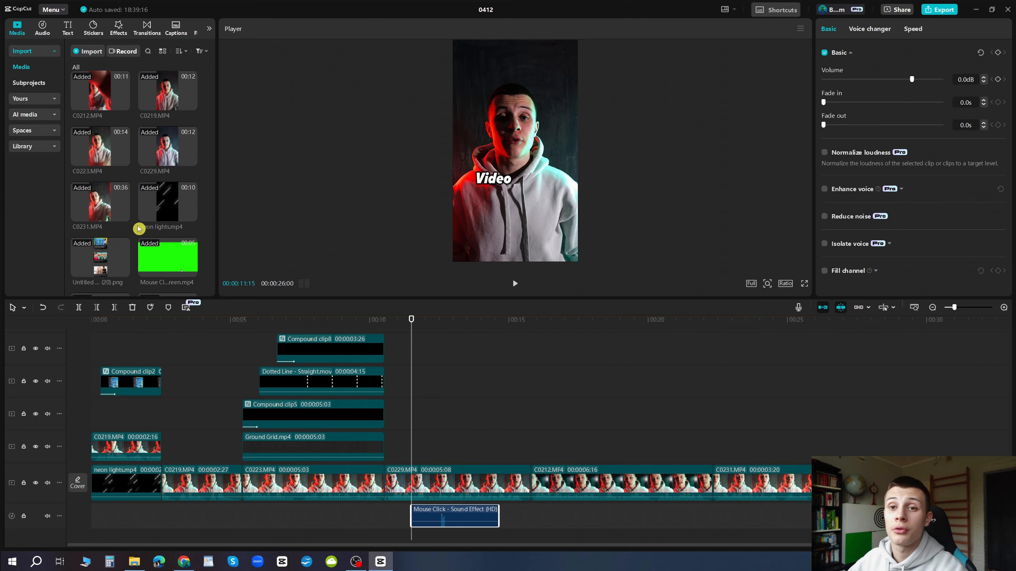
Step: Add the favourite mouse single click sound effect where the "Video" and "Editing" texts appear
{"action": "scroll", "coordinate": [424, 439], "scroll_direction": "up", "scroll_amount": 1}
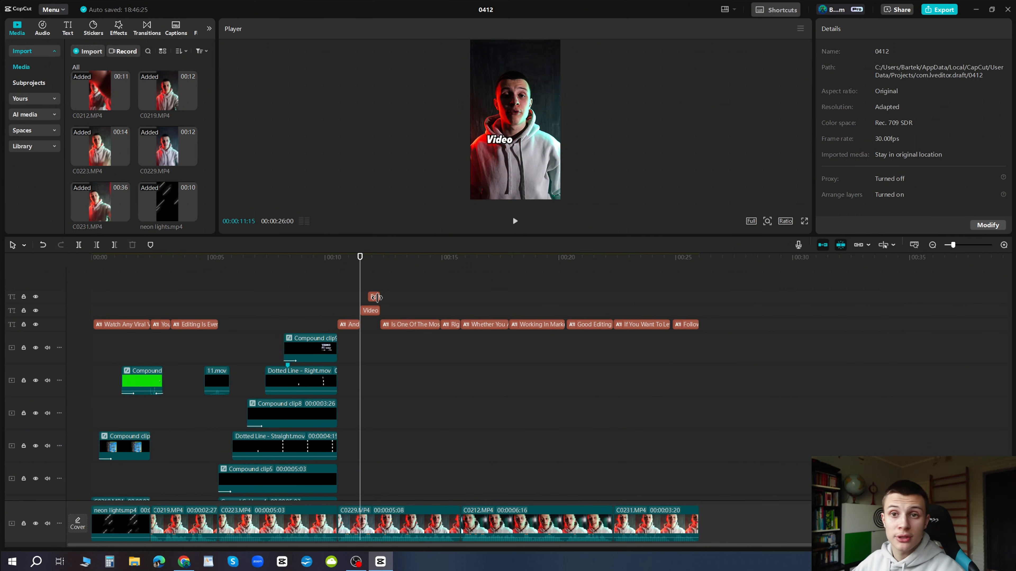
{"action": "left_click", "coordinate": [49, 26]}
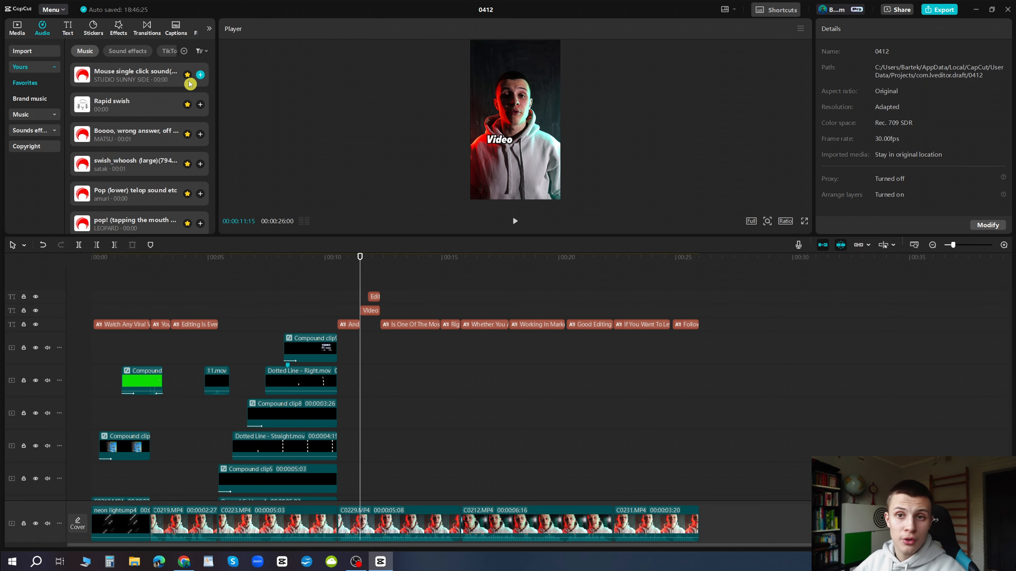
{"action": "left_click", "coordinate": [44, 115]}
{"action": "left_click", "coordinate": [103, 51]}
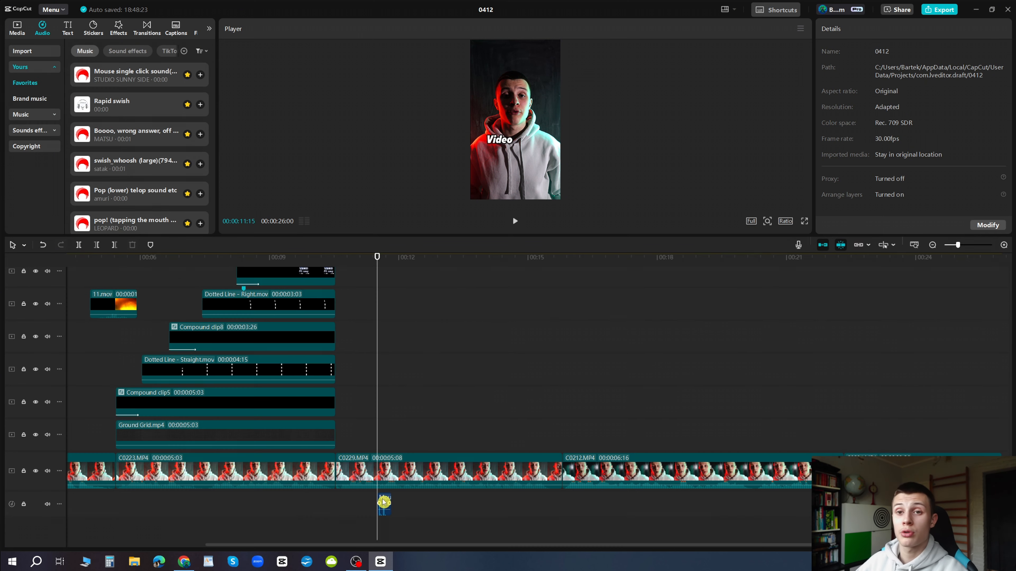
{"action": "scroll", "coordinate": [381, 499], "scroll_direction": "up", "scroll_amount": 3}
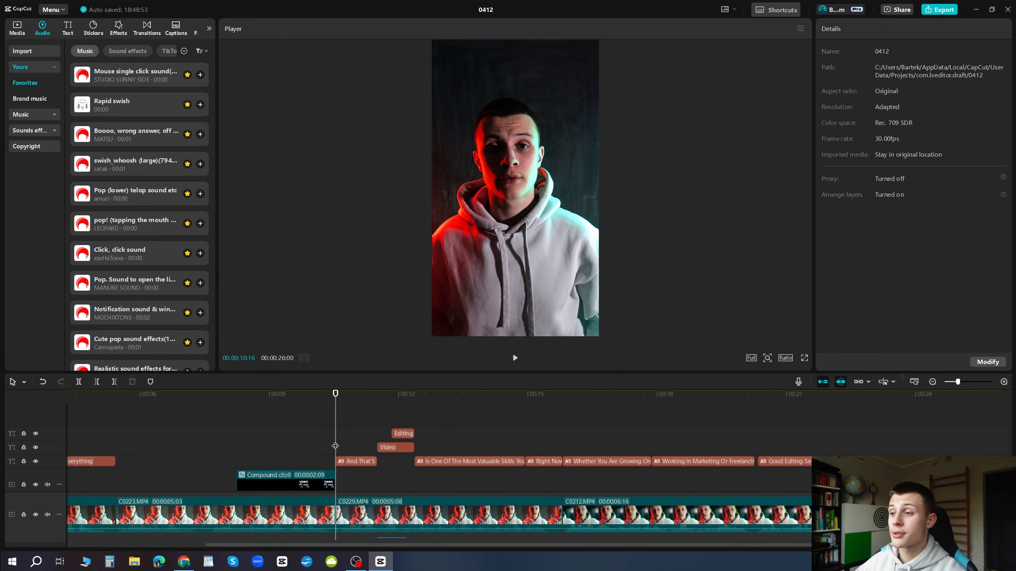
Step: Play the video from the start of the "And That'S Why" caption to check the separate words and click sounds
{"action": "key", "text": "space"}
{"action": "key", "text": "space"}
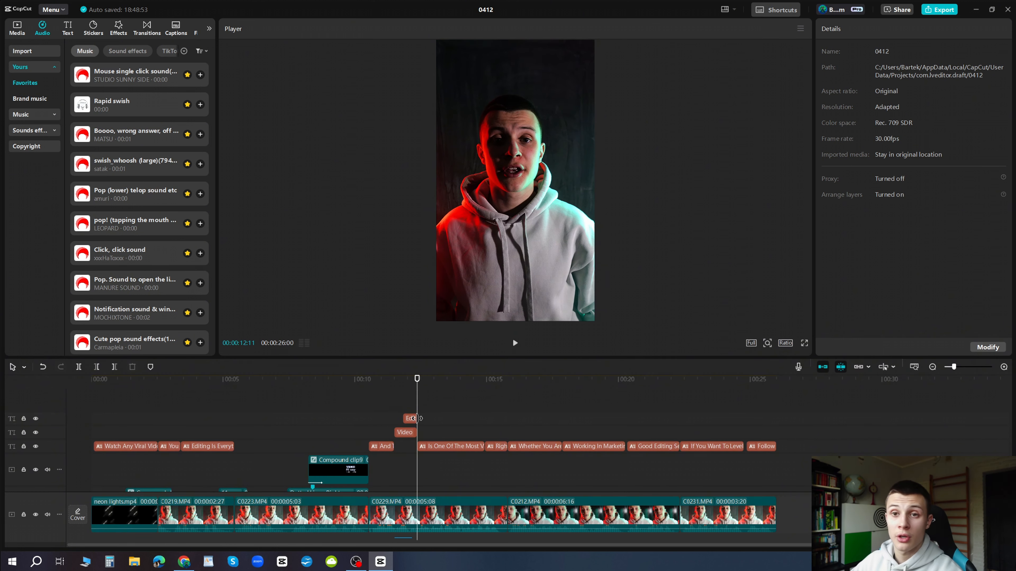
{"action": "left_click", "coordinate": [446, 510]}
{"action": "key", "text": "space"}
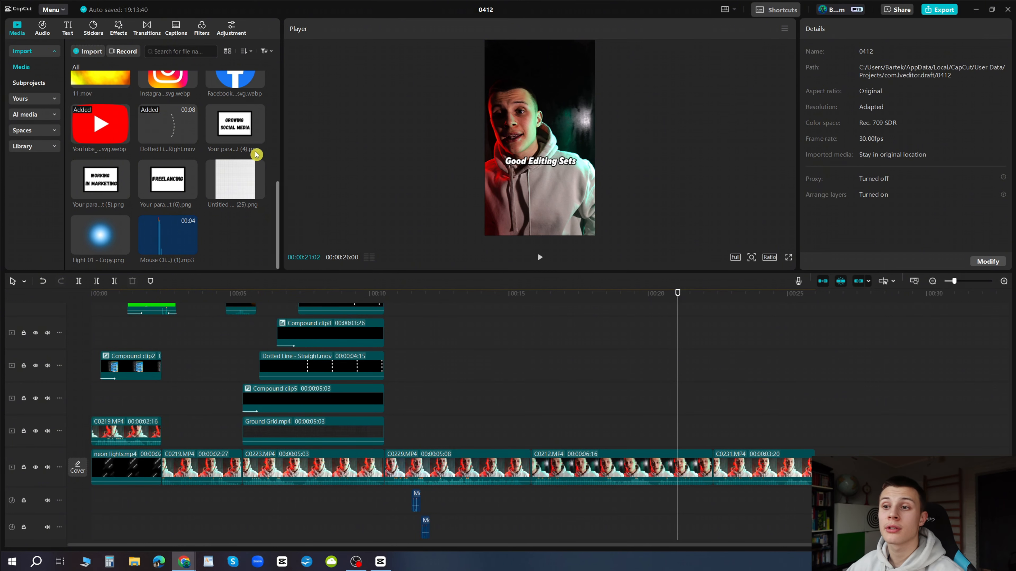
Step: Preview the imported text-card images for social media, marketing and freelancing, the grid background, and the blue light image
{"action": "left_click", "coordinate": [230, 131]}
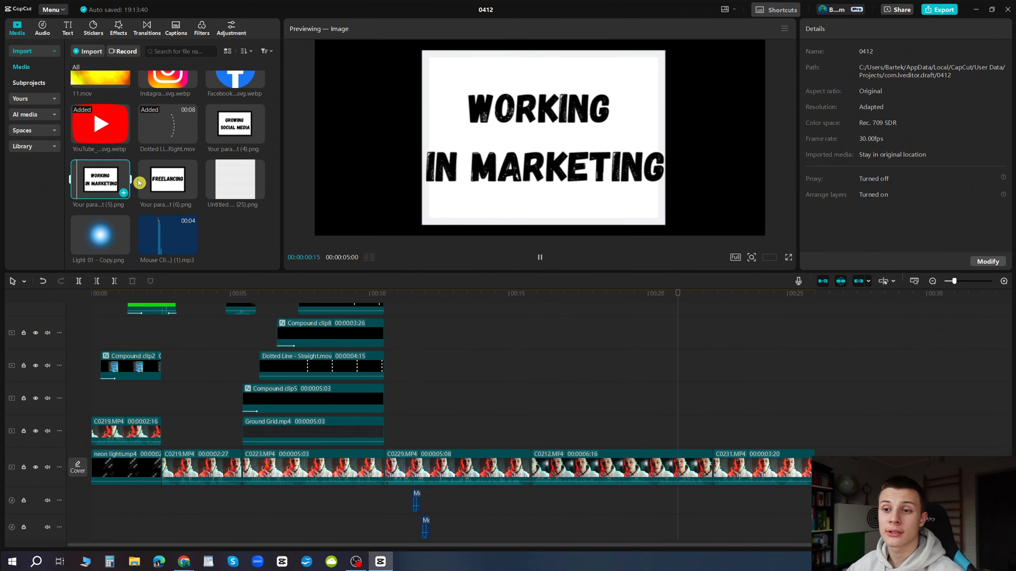
{"action": "left_click", "coordinate": [168, 183]}
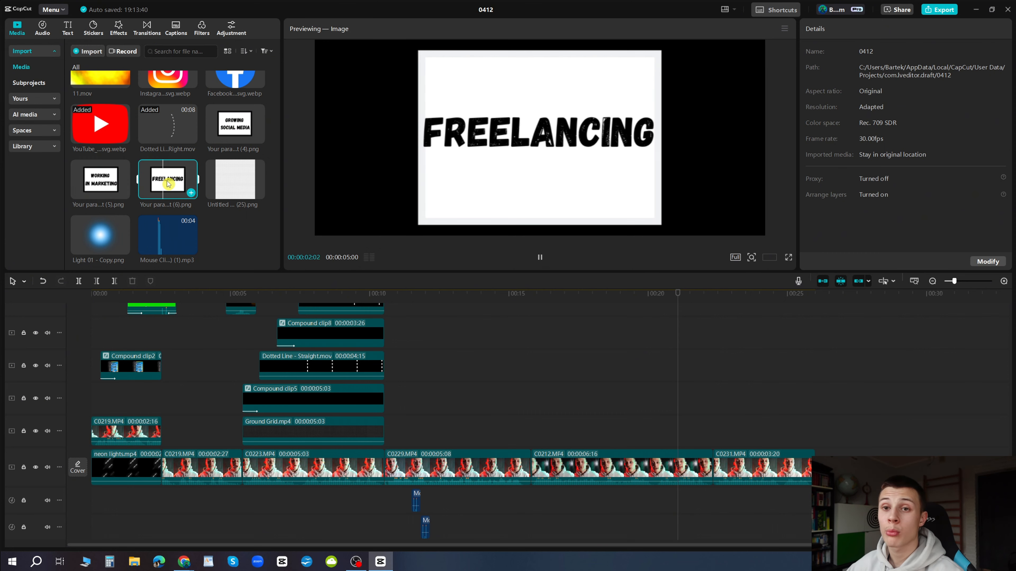
{"action": "left_click", "coordinate": [234, 181]}
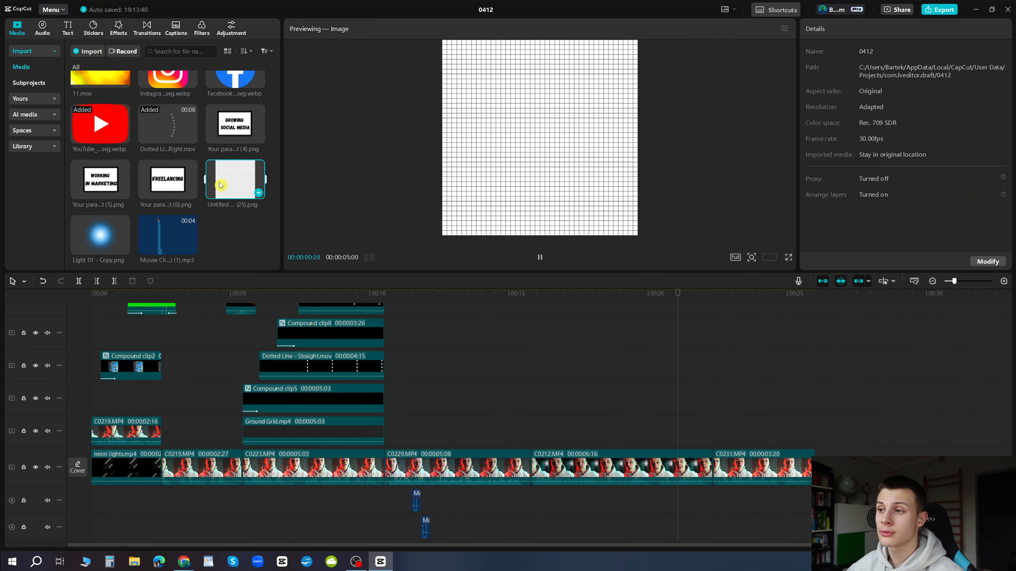
{"action": "left_click", "coordinate": [106, 247]}
{"action": "left_click", "coordinate": [222, 138]}
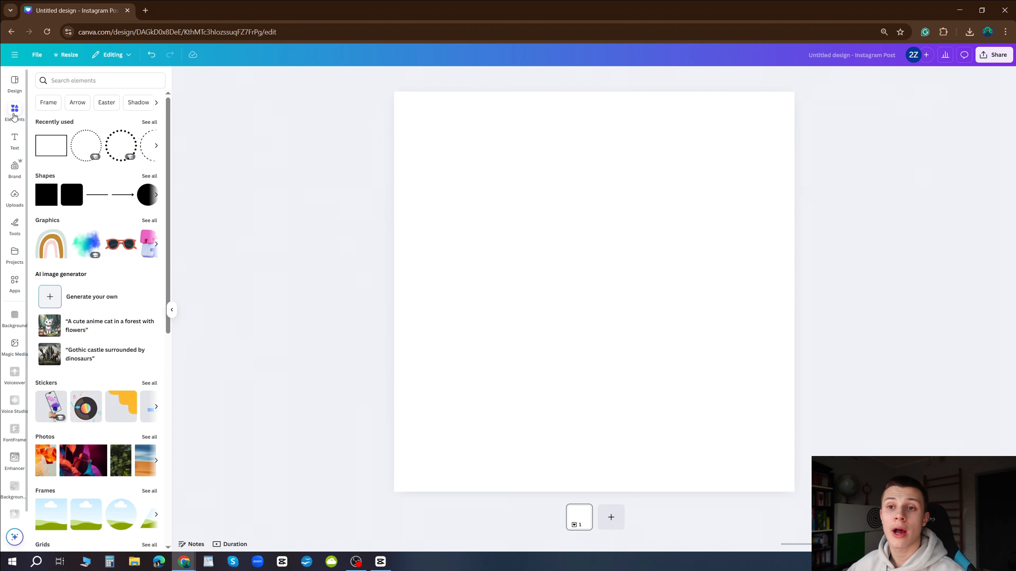
Step: Switch to the blank Canva design, search the elements for "frame", and add the black rectangular frame graphic
{"action": "left_click", "coordinate": [73, 81]}
{"action": "type", "text": "frame"}
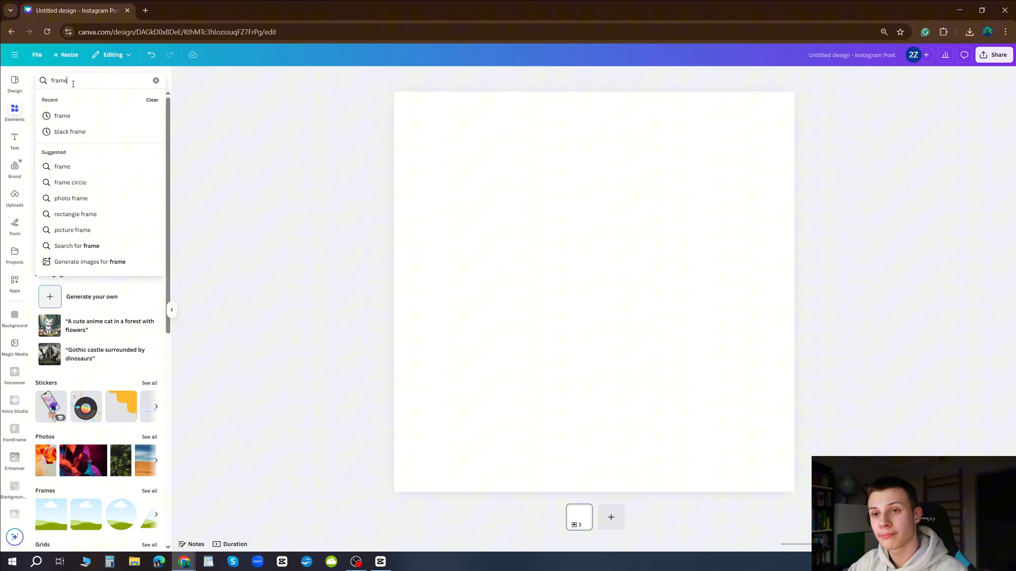
{"action": "key", "text": "Return"}
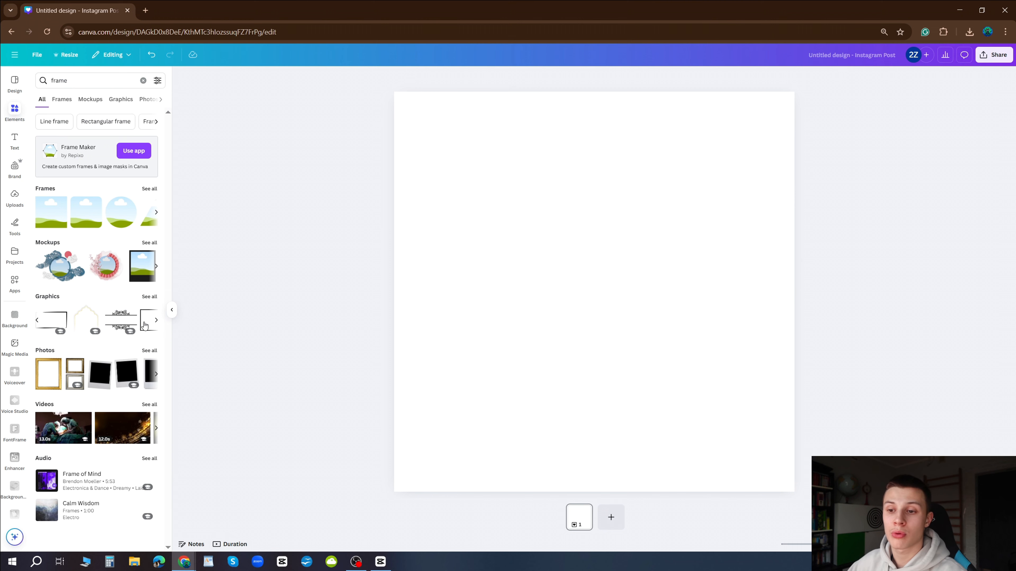
{"action": "left_click", "coordinate": [146, 320]}
Step: Add a subheading reading "FREELANCING" and place it in the middle of the black rectangular frame
{"action": "left_click", "coordinate": [15, 140]}
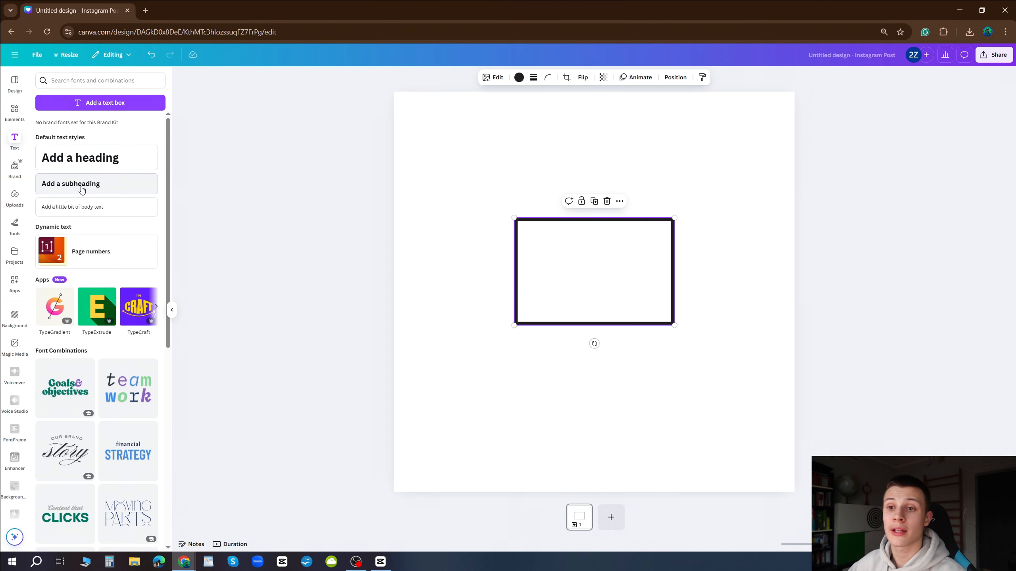
{"action": "left_click", "coordinate": [82, 184]}
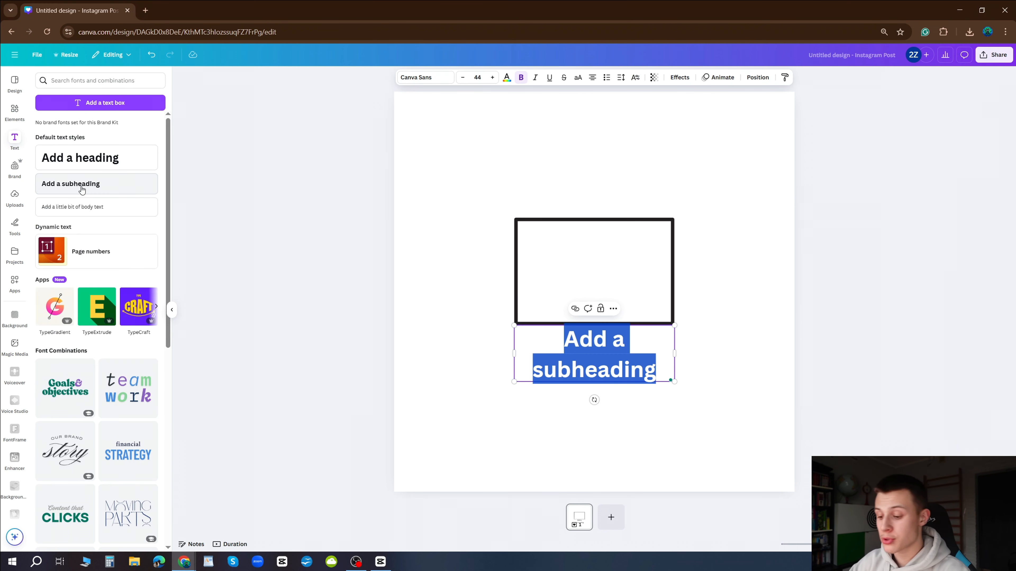
{"action": "type", "text": "FREELANCING"}
{"action": "left_click_drag", "start_coordinate": [579, 340], "coordinate": [580, 275]}
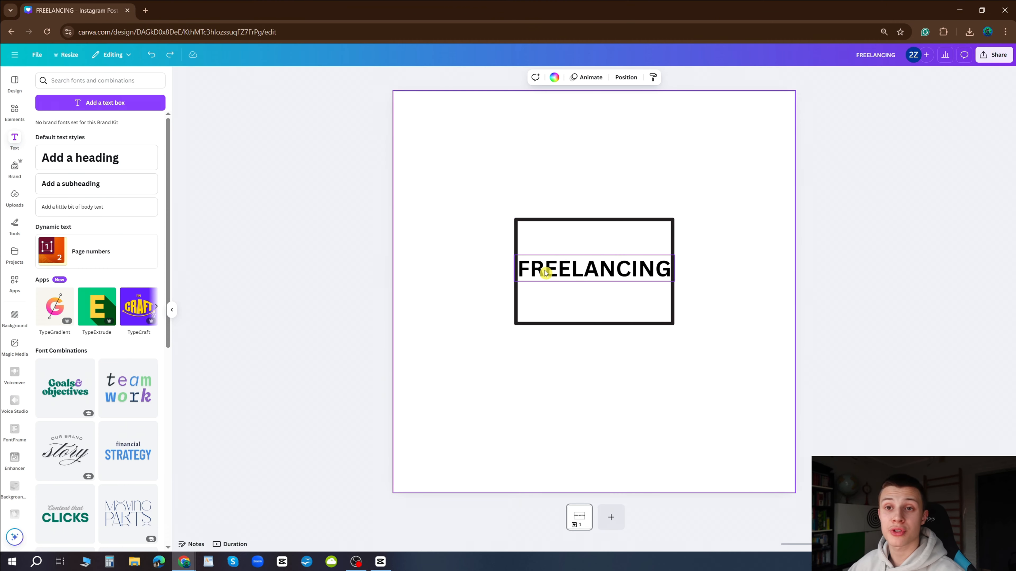
Step: Change the font of the "FREELANCING" text to Gagalin
{"action": "left_click", "coordinate": [545, 272]}
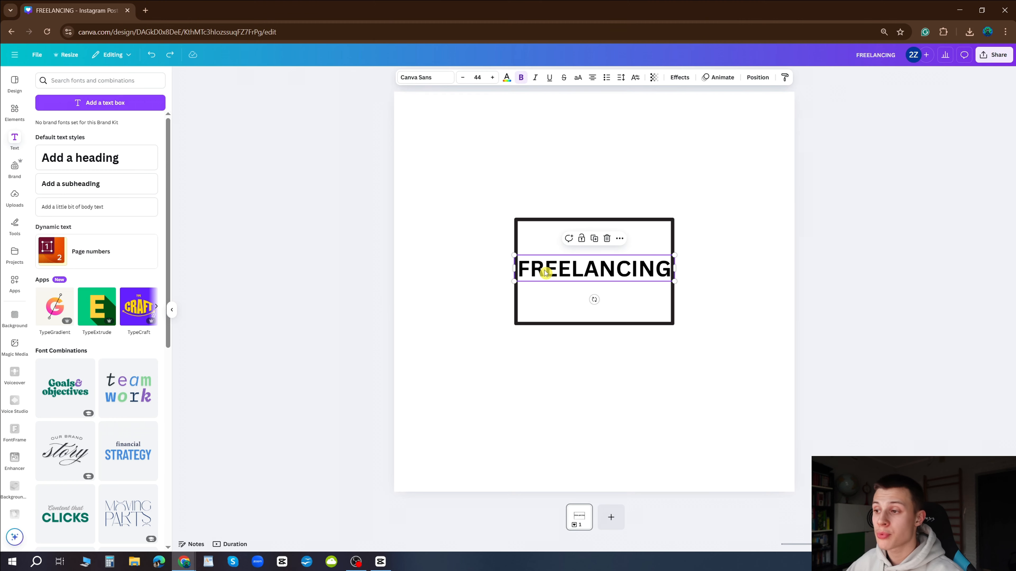
{"action": "left_click", "coordinate": [428, 79]}
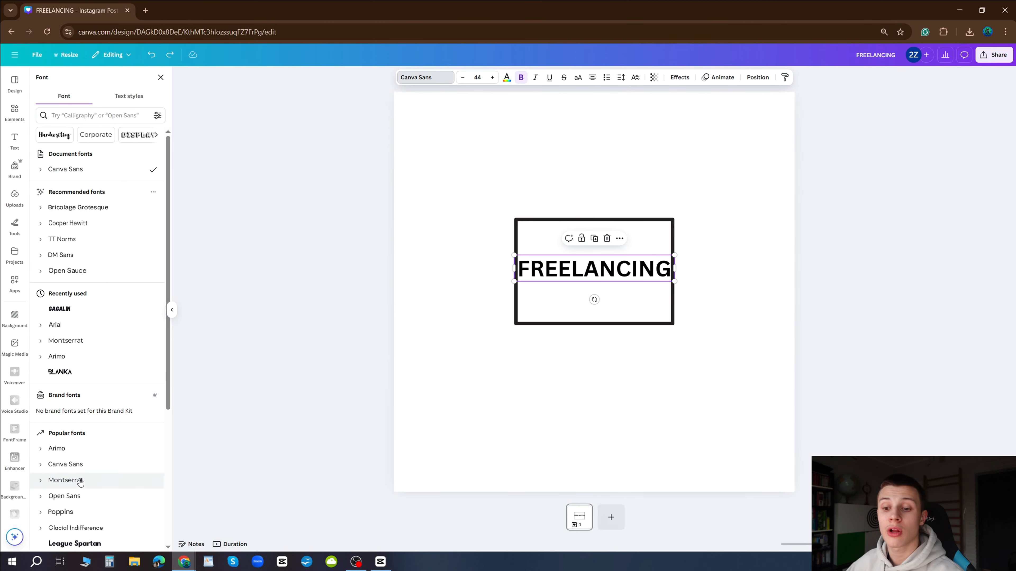
{"action": "scroll", "coordinate": [79, 480], "scroll_direction": "down", "scroll_amount": 1}
{"action": "scroll", "coordinate": [82, 460], "scroll_direction": "up", "scroll_amount": 1}
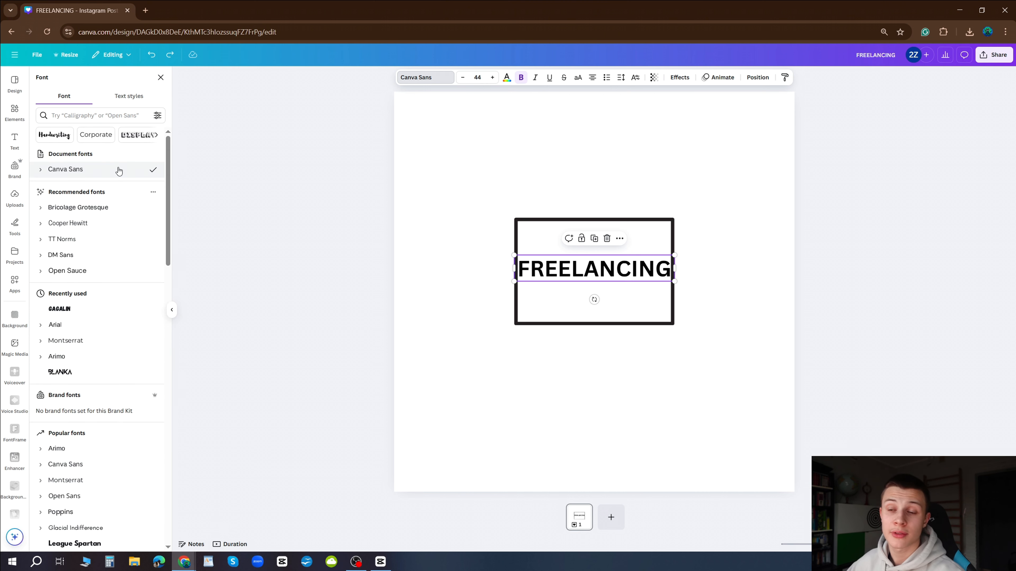
{"action": "left_click", "coordinate": [58, 310]}
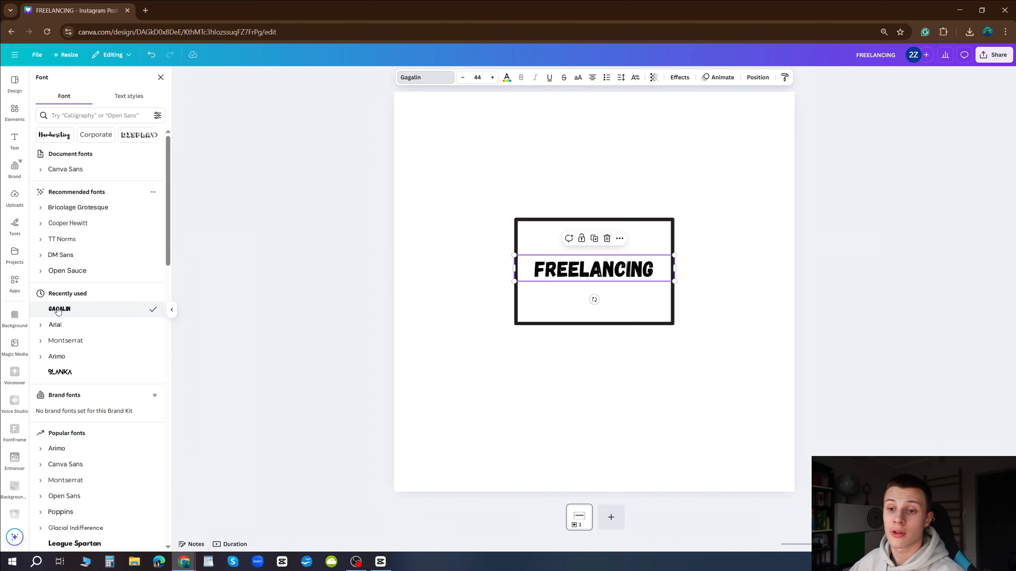
{"action": "left_click", "coordinate": [473, 200]}
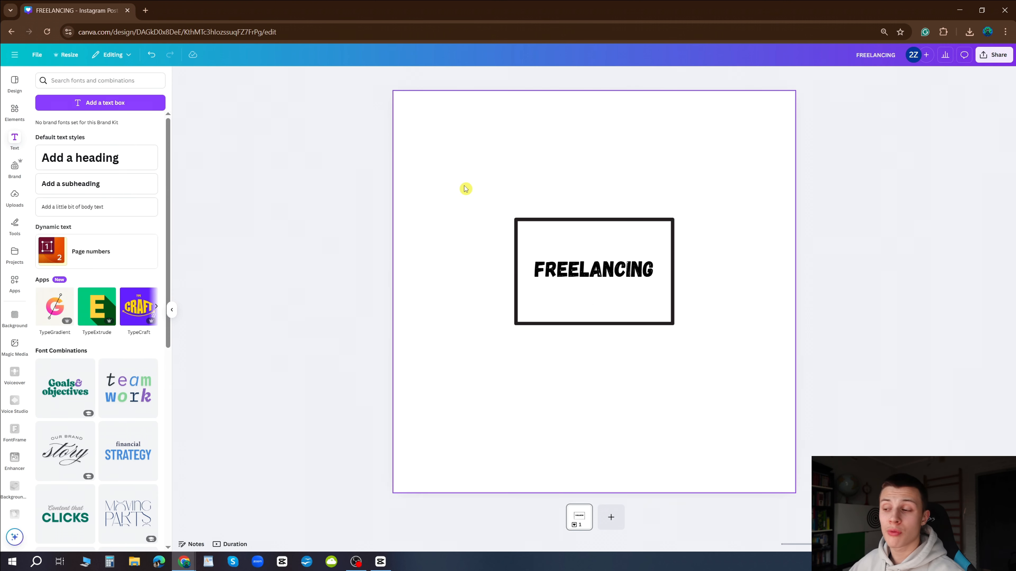
Step: Select the frame together with the "FREELANCING" text and download only that selection
{"action": "left_click_drag", "start_coordinate": [464, 185], "coordinate": [687, 356]}
{"action": "right_click", "coordinate": [634, 281]}
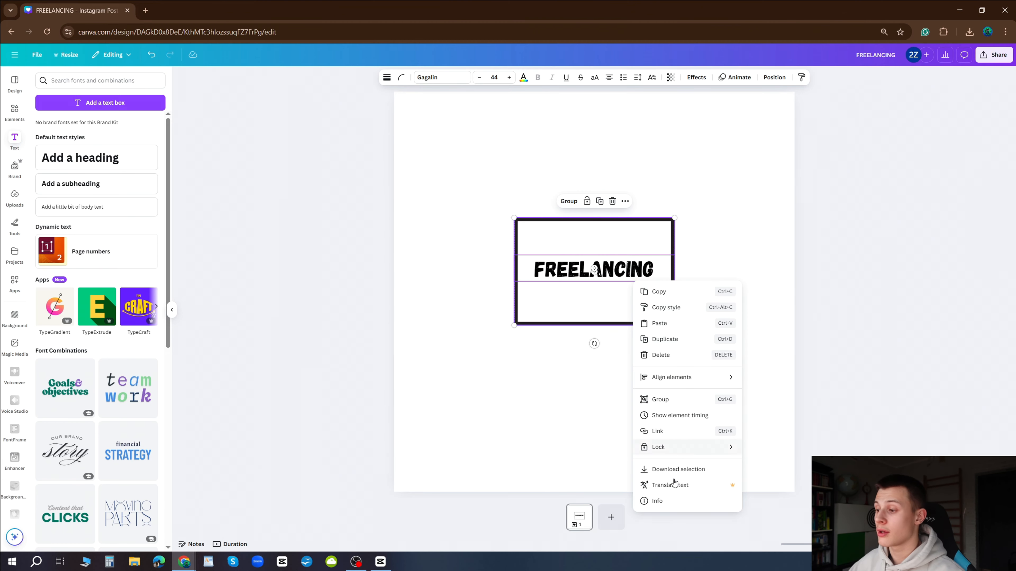
{"action": "left_click", "coordinate": [675, 469]}
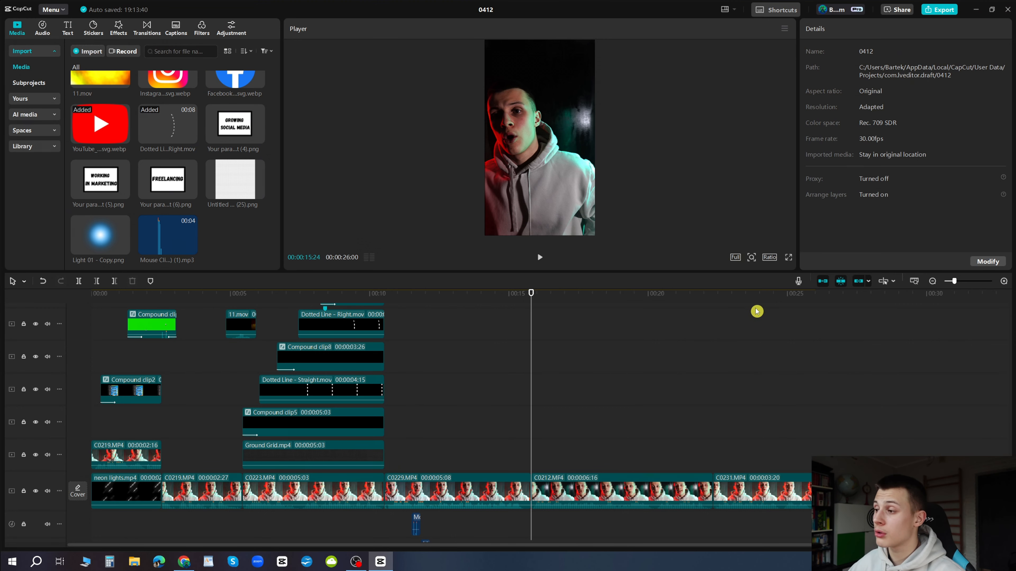
Step: In CapCut, set the project ratio to 16:9 and lay the grid image over the full length of the C0212.MP4 clip
{"action": "left_click", "coordinate": [770, 259]}
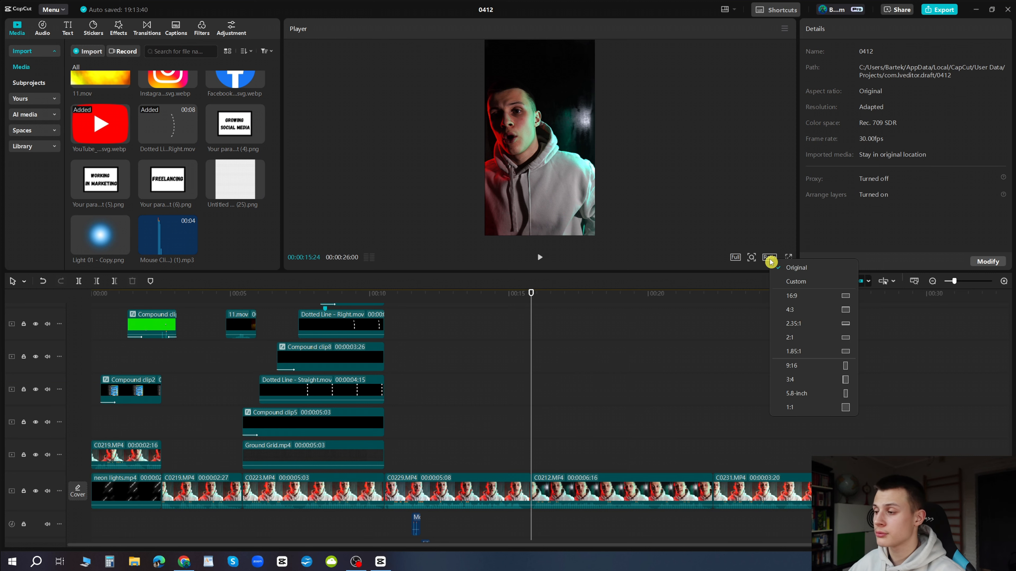
{"action": "left_click", "coordinate": [794, 297]}
{"action": "left_click_drag", "start_coordinate": [235, 180], "coordinate": [535, 460]}
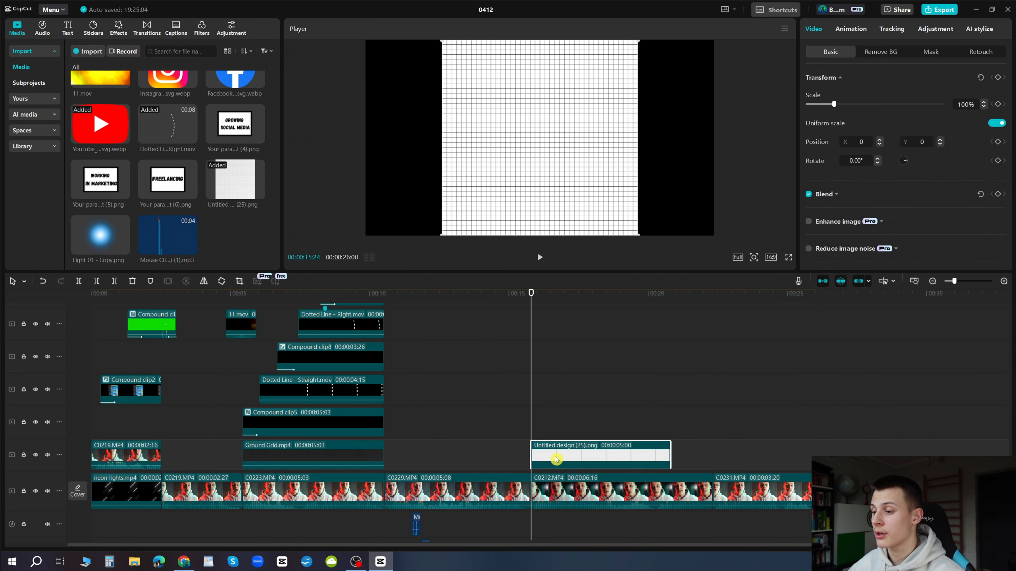
{"action": "left_click_drag", "start_coordinate": [674, 449], "coordinate": [713, 449]}
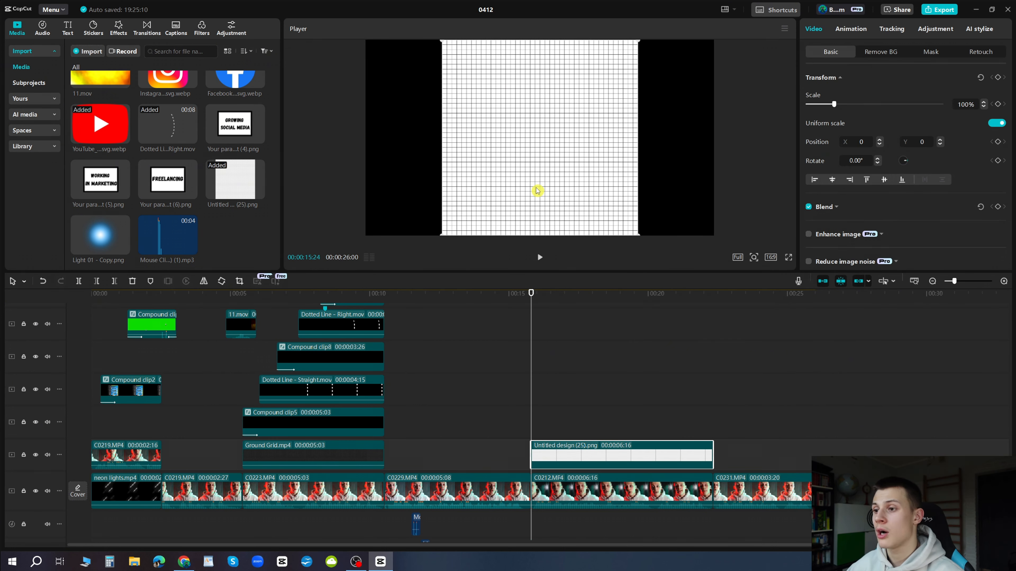
Step: Move the grid image to the video frame's left edge at X -840 and add a copy covering the right side
{"action": "left_click_drag", "start_coordinate": [535, 190], "coordinate": [466, 191]}
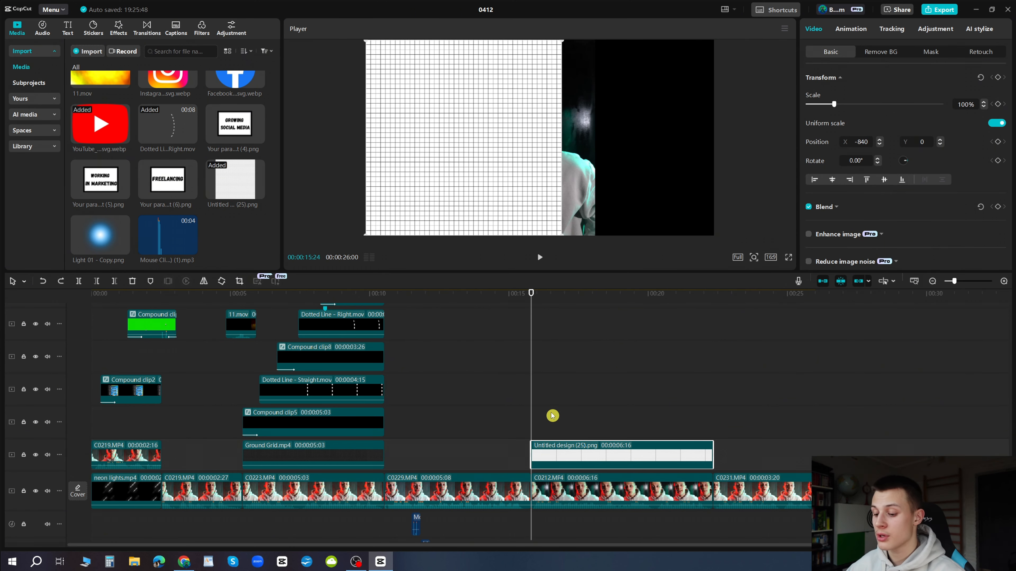
{"action": "key", "text": "ctrl+c"}
{"action": "key", "text": "ctrl+v"}
{"action": "left_click_drag", "start_coordinate": [469, 145], "coordinate": [623, 140]}
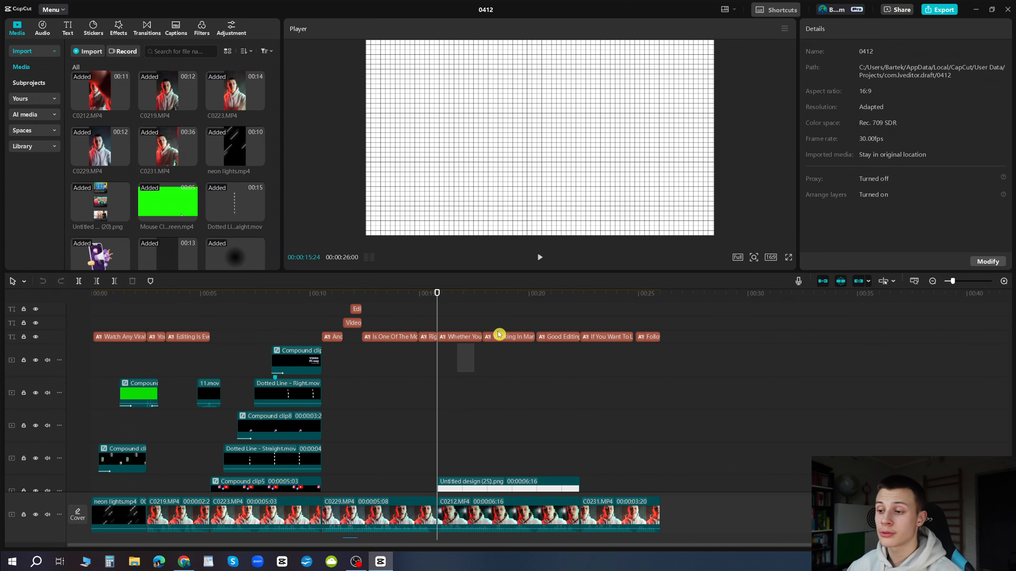
Step: Select the captions above the grid images, from "Whether You" to "Good Editing"
{"action": "left_click_drag", "start_coordinate": [457, 373], "coordinate": [563, 322]}
{"action": "left_click", "coordinate": [563, 323]}
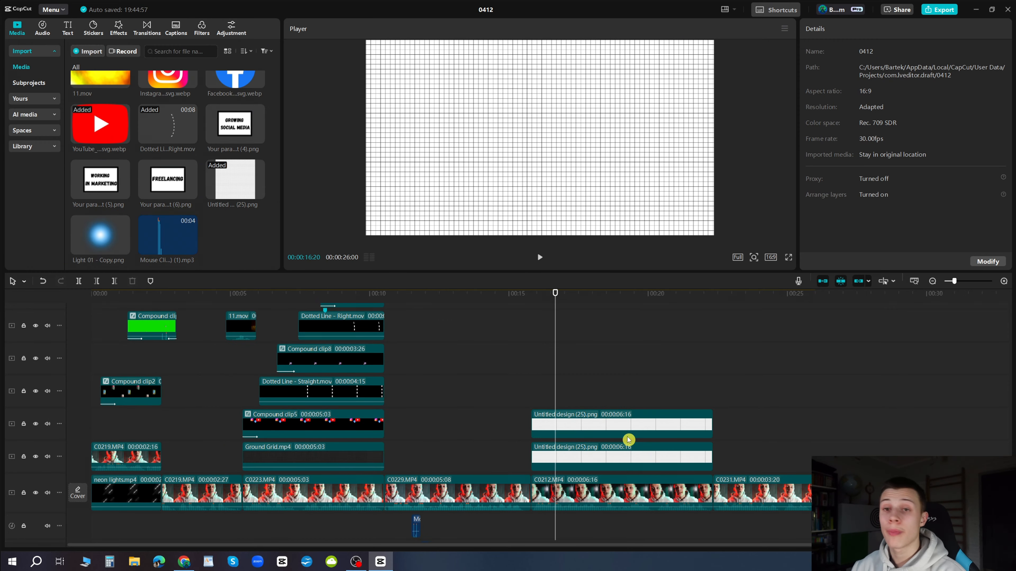
Step: Add the "Growing Social Media" card above the grid images, scale it to 20% and rotate it to -90°
{"action": "left_click_drag", "start_coordinate": [246, 134], "coordinate": [533, 399]}
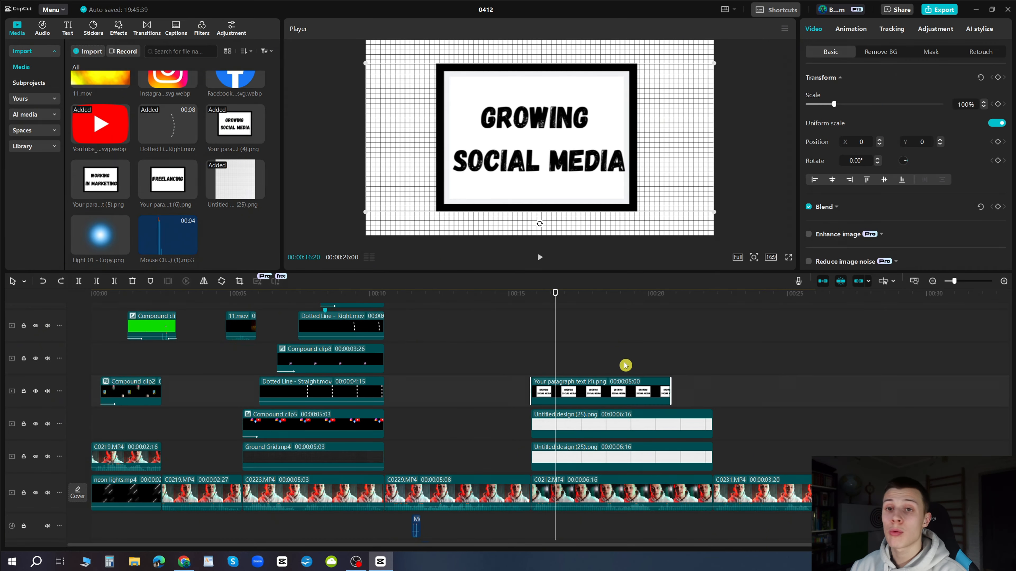
{"action": "left_click", "coordinate": [822, 105]}
{"action": "left_click_drag", "start_coordinate": [821, 106], "coordinate": [812, 105]}
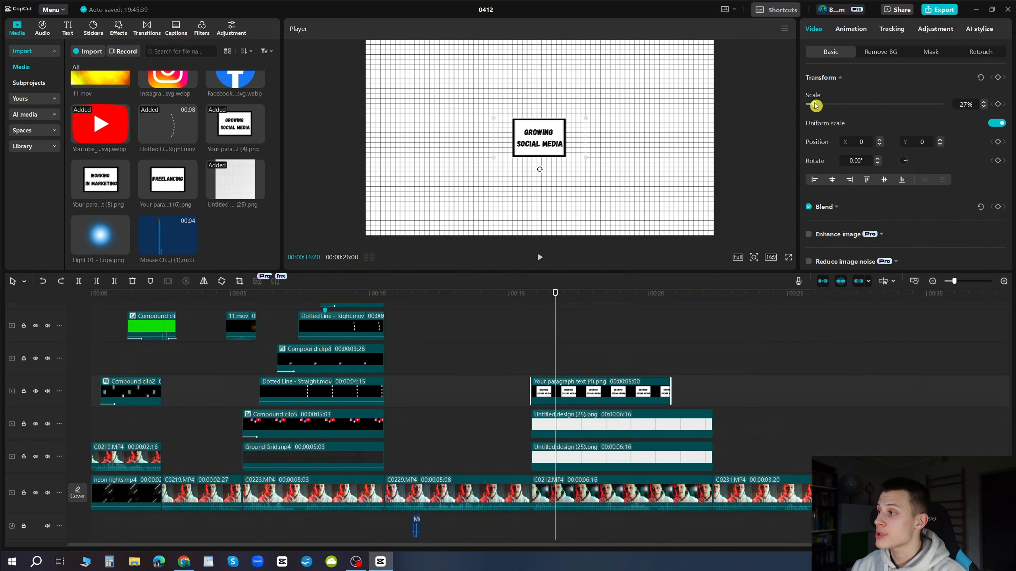
{"action": "left_click_drag", "start_coordinate": [539, 164], "coordinate": [578, 137]}
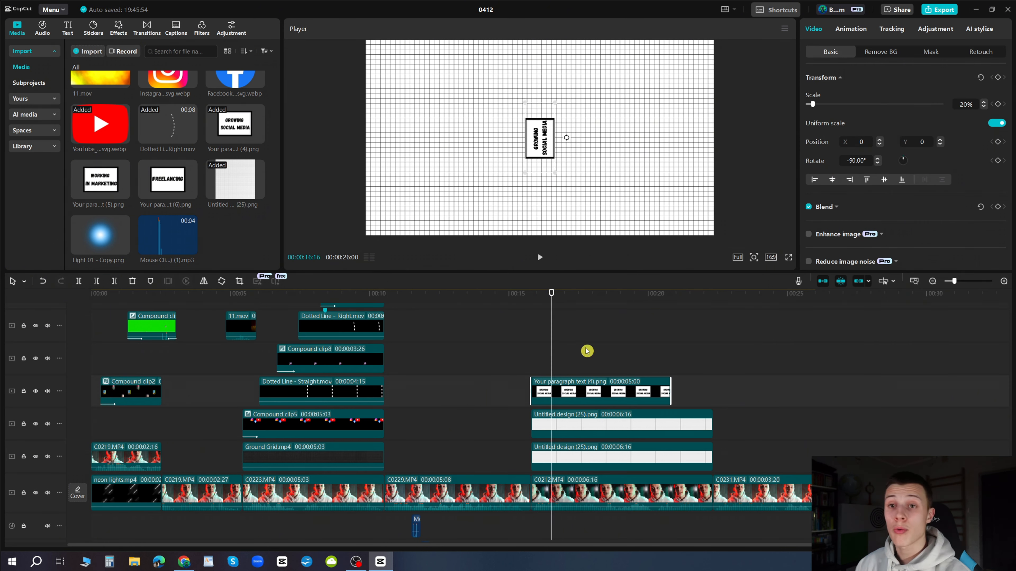
Step: Set the "Growing Social Media" card's position to X -1177 and Y -327
{"action": "left_click", "coordinate": [865, 140]}
{"action": "type", "text": "-11"}
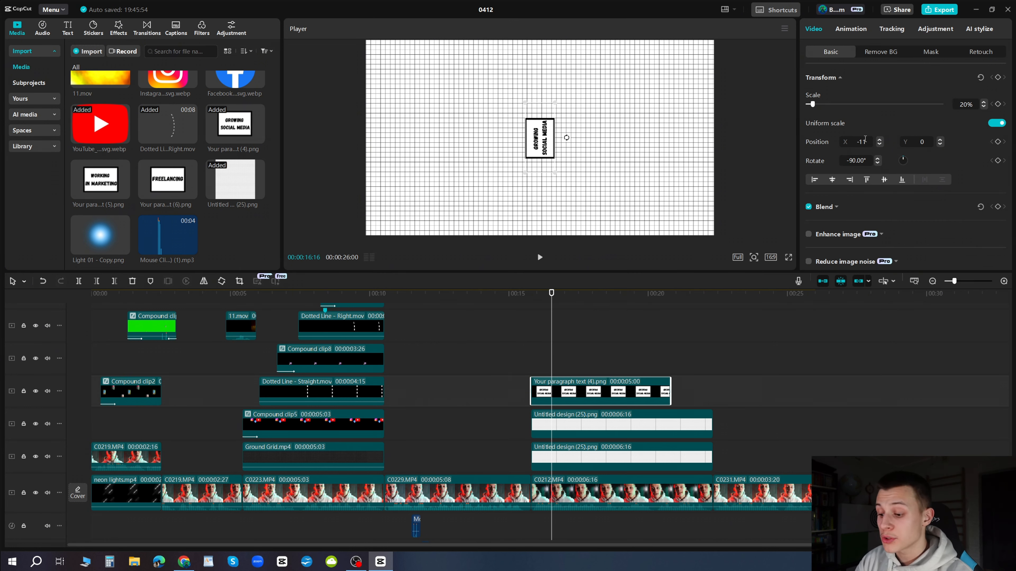
{"action": "type", "text": "77"}
{"action": "key", "text": "Return"}
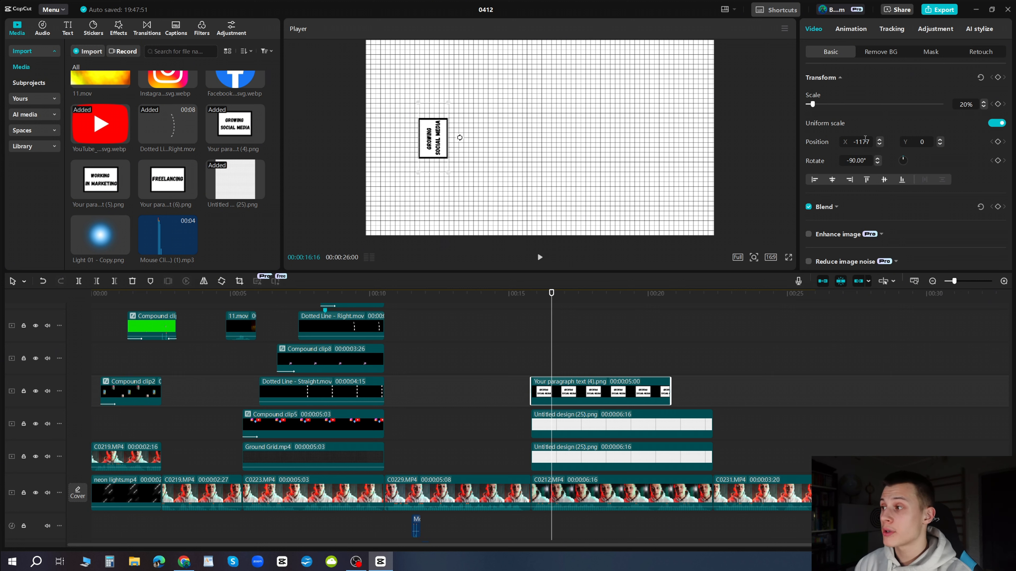
{"action": "left_click", "coordinate": [926, 144]}
{"action": "type", "text": "-32"}
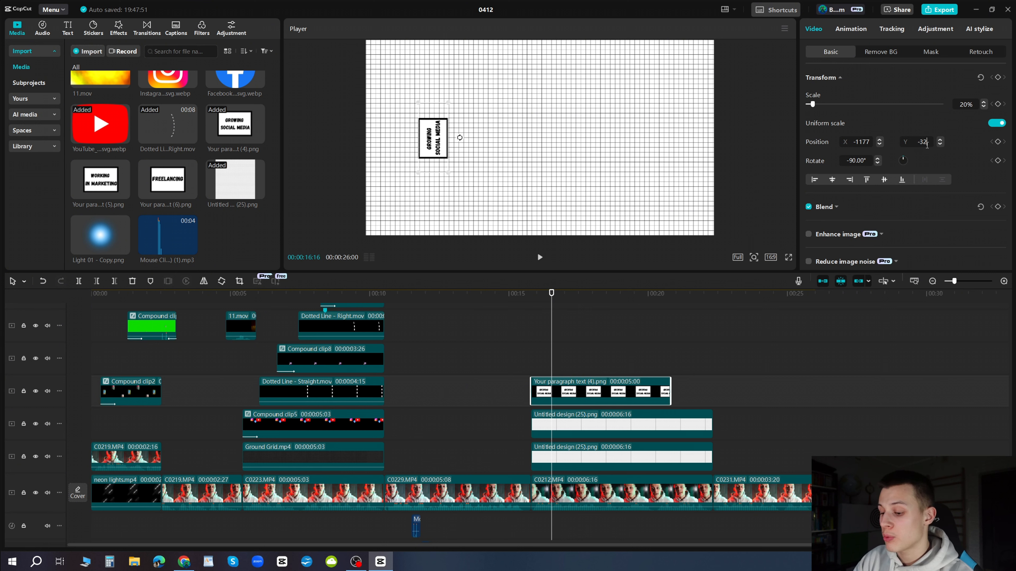
{"action": "type", "text": "7"}
{"action": "key", "text": "Return"}
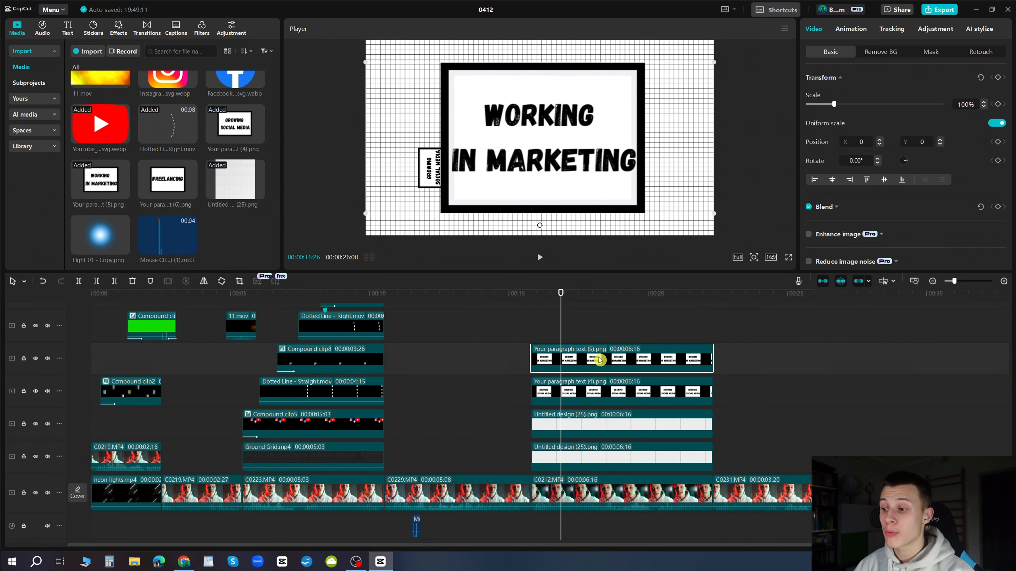
Step: Copy the "Growing Social Media" card's attributes to the "Working in Marketing" card, including location size, blend and canvas
{"action": "left_click", "coordinate": [595, 392]}
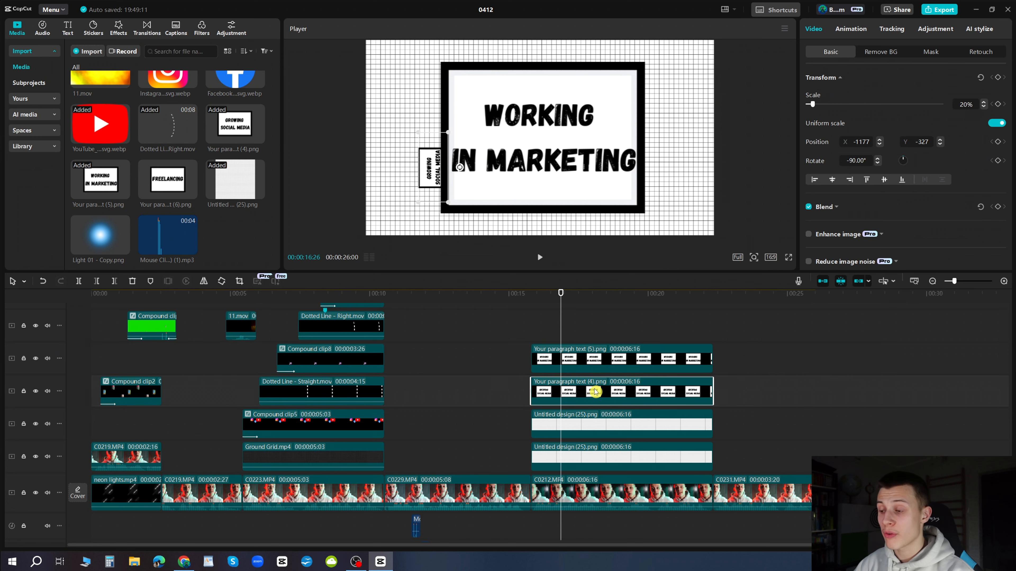
{"action": "right_click", "coordinate": [579, 393]}
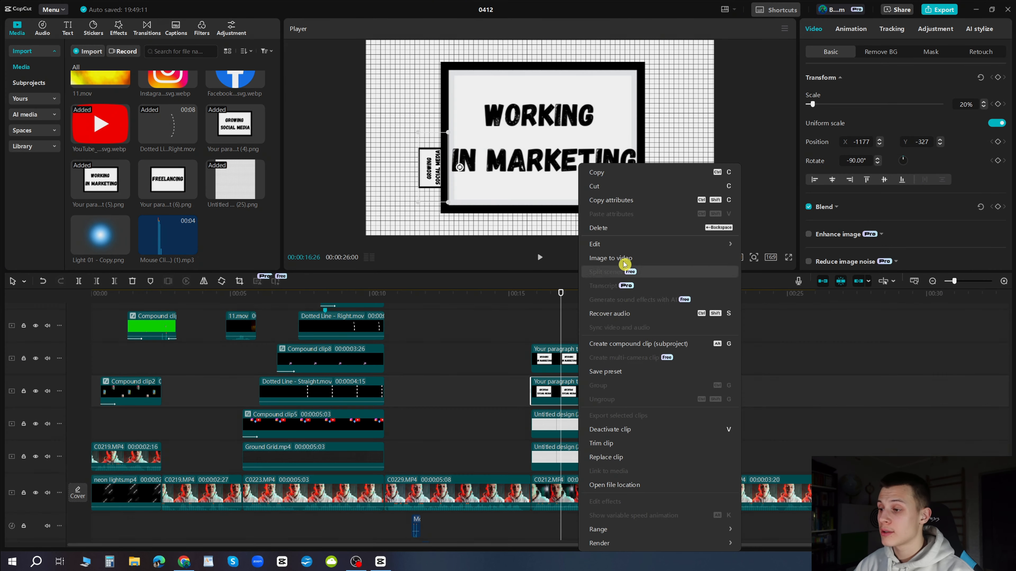
{"action": "left_click", "coordinate": [630, 203]}
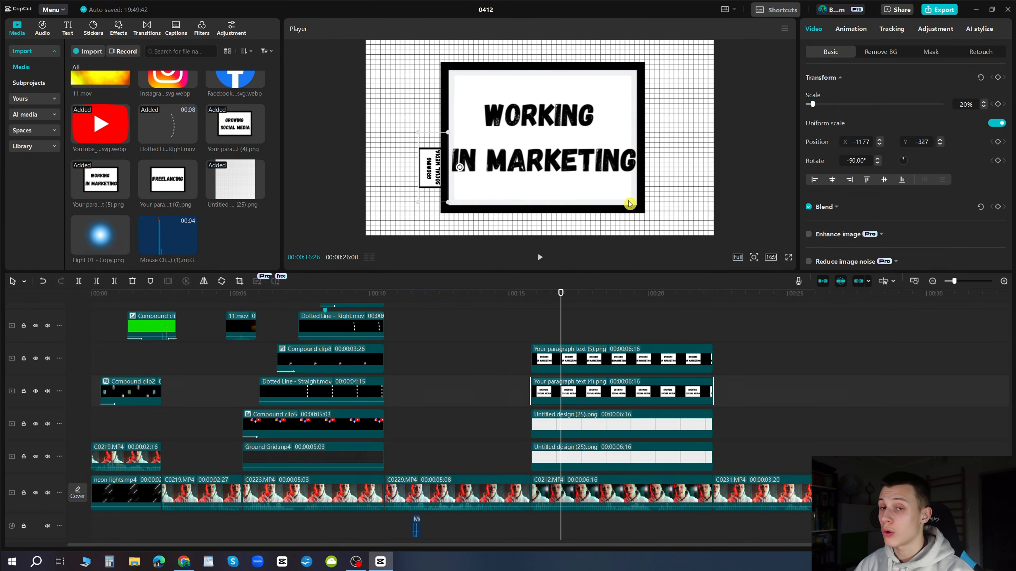
{"action": "left_click", "coordinate": [575, 361]}
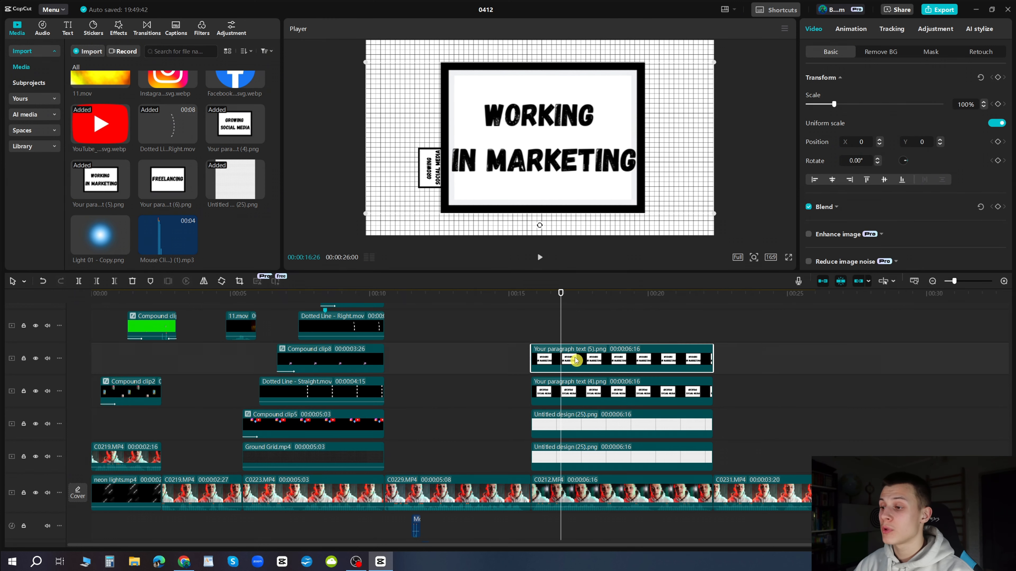
{"action": "right_click", "coordinate": [576, 360]}
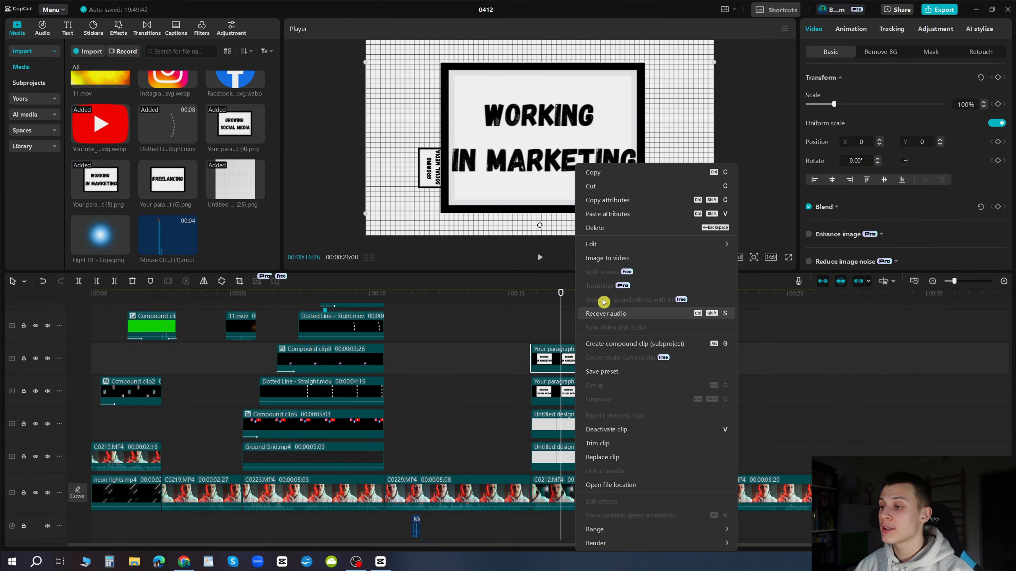
{"action": "left_click", "coordinate": [605, 214]}
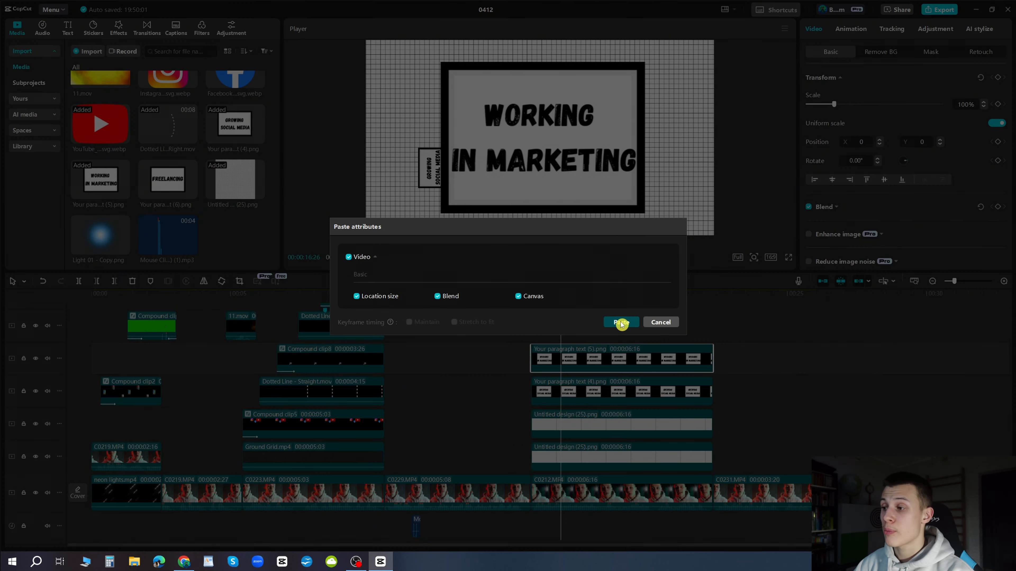
{"action": "left_click", "coordinate": [621, 322]}
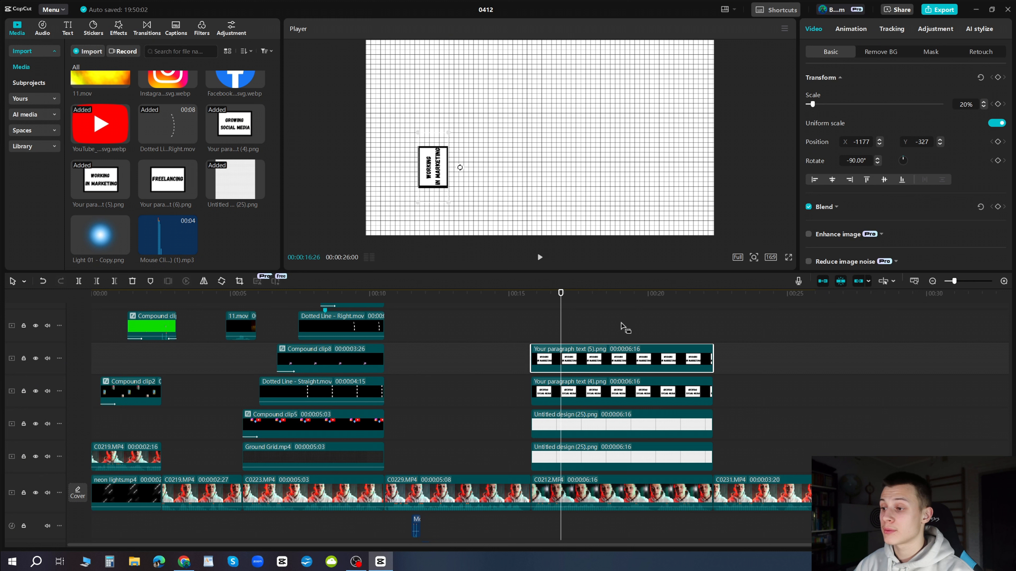
Step: Set the "Working in Marketing" card's position to X -448 and Y 441
{"action": "double_click", "coordinate": [869, 142]}
{"action": "key", "text": "BackSpace"}
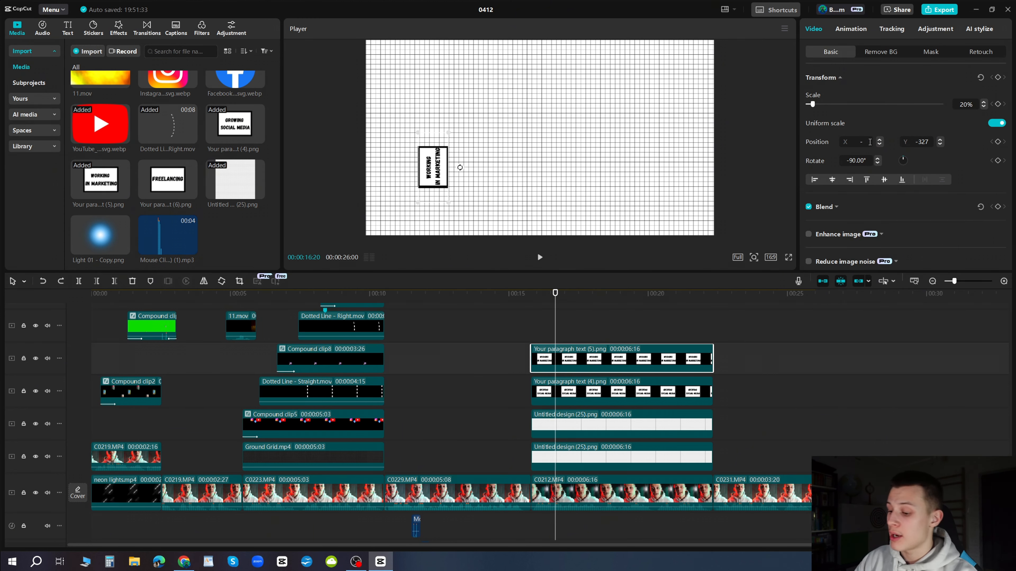
{"action": "type", "text": "44"}
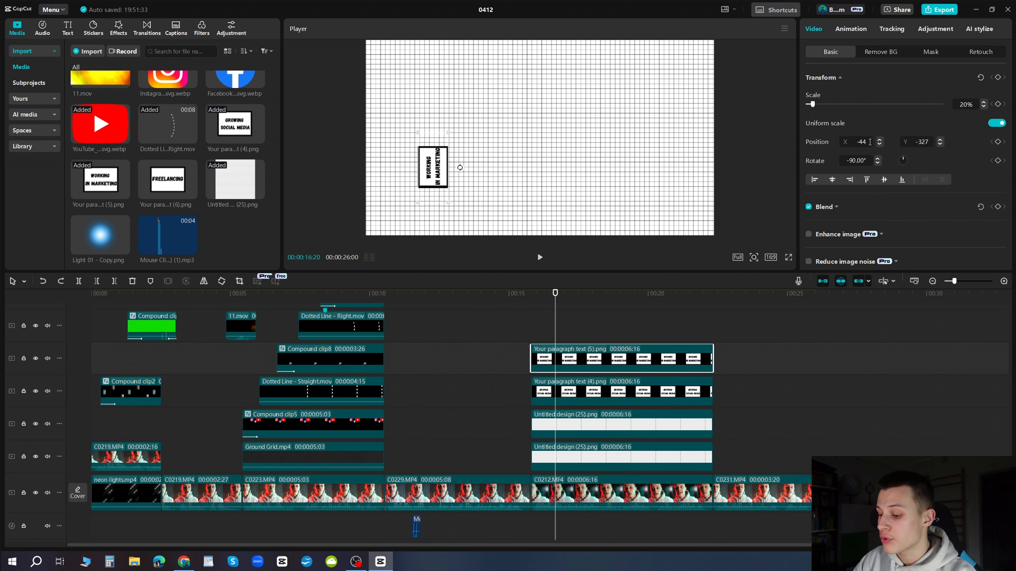
{"action": "type", "text": "8"}
{"action": "key", "text": "Return"}
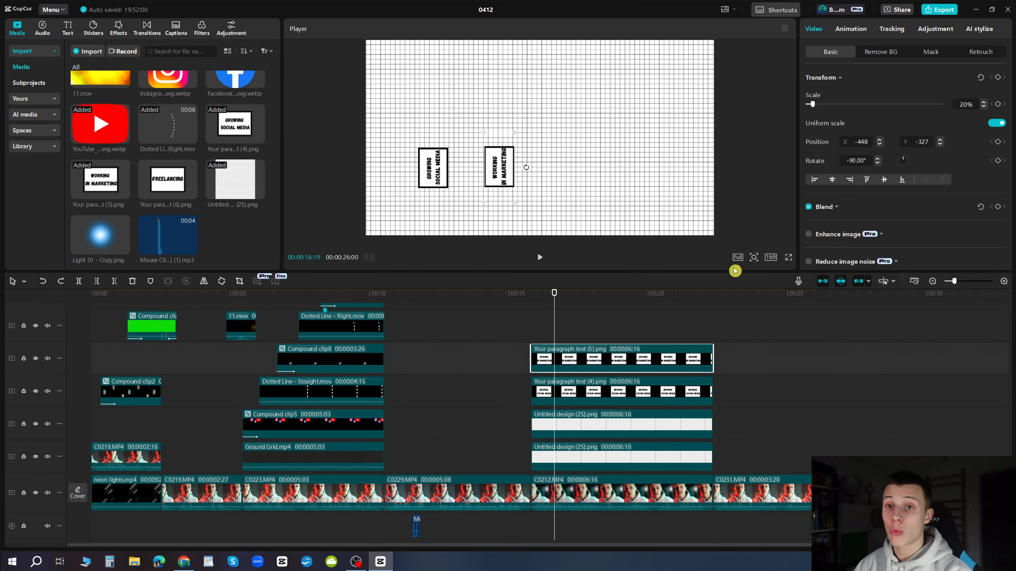
{"action": "left_click", "coordinate": [921, 145]}
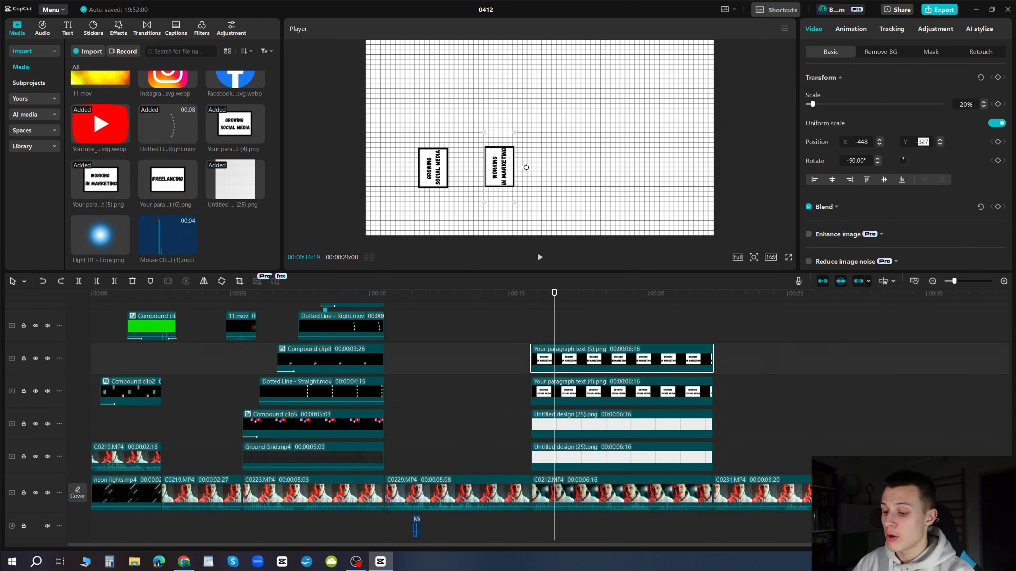
{"action": "key", "text": "BackSpace"}
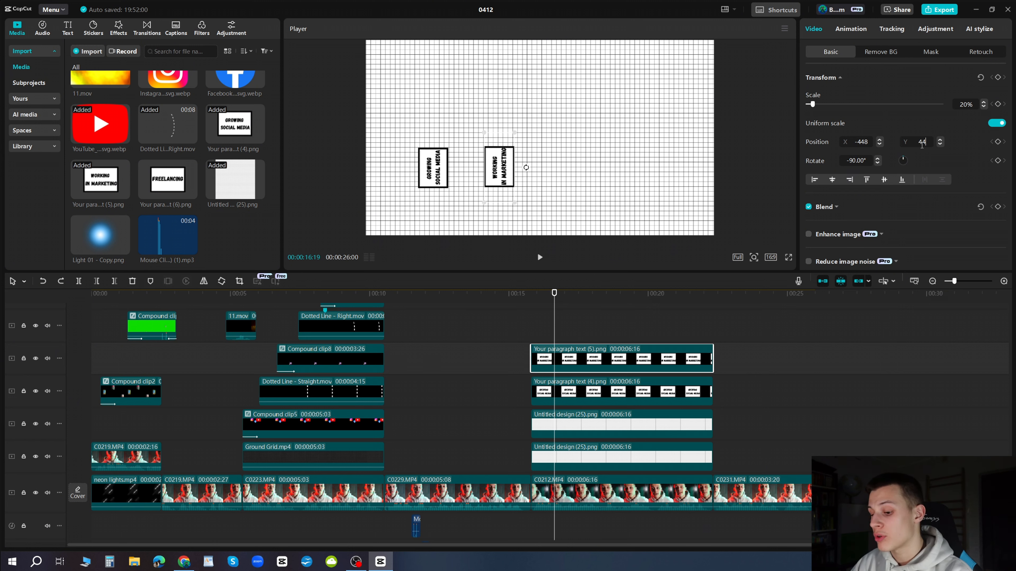
{"action": "type", "text": "441"}
{"action": "key", "text": "Return"}
Step: Add the "Freelancing" card above the other cards and paste the "Working in Marketing" card's location size, blend and canvas attributes onto it
{"action": "left_click_drag", "start_coordinate": [168, 178], "coordinate": [534, 326]}
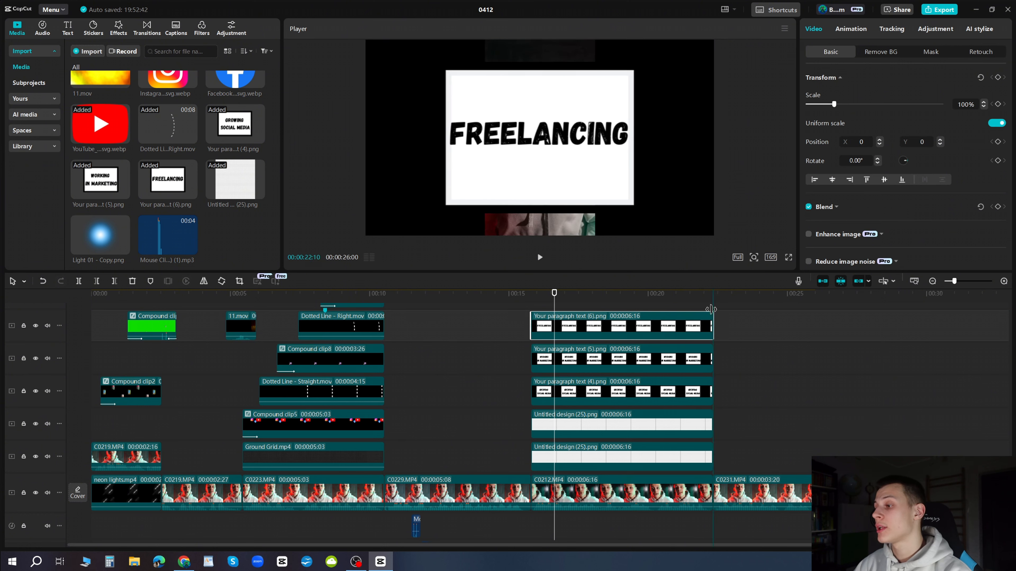
{"action": "left_click", "coordinate": [602, 363]}
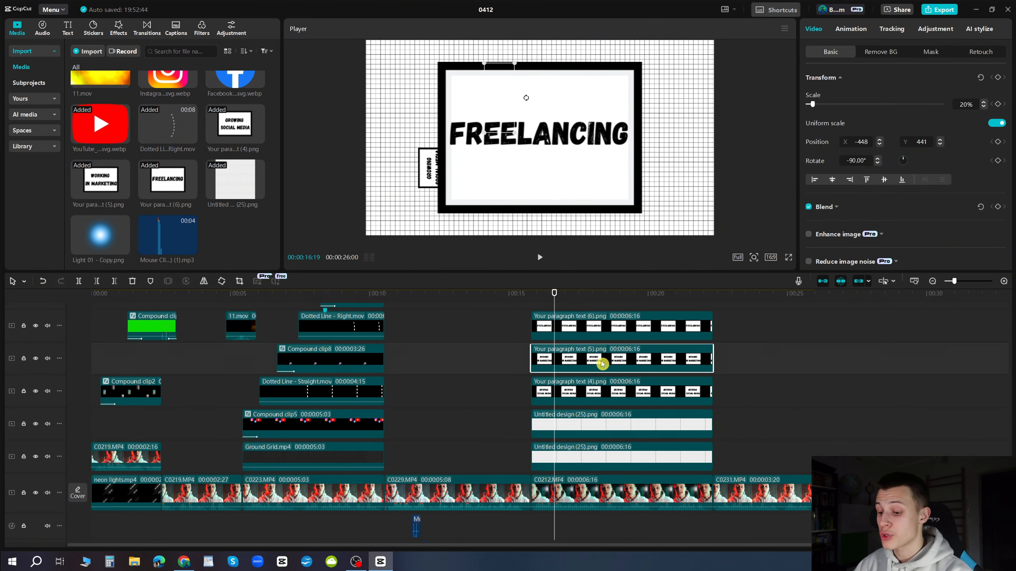
{"action": "left_click", "coordinate": [585, 334]}
{"action": "key", "text": "ctrl+alt+v"}
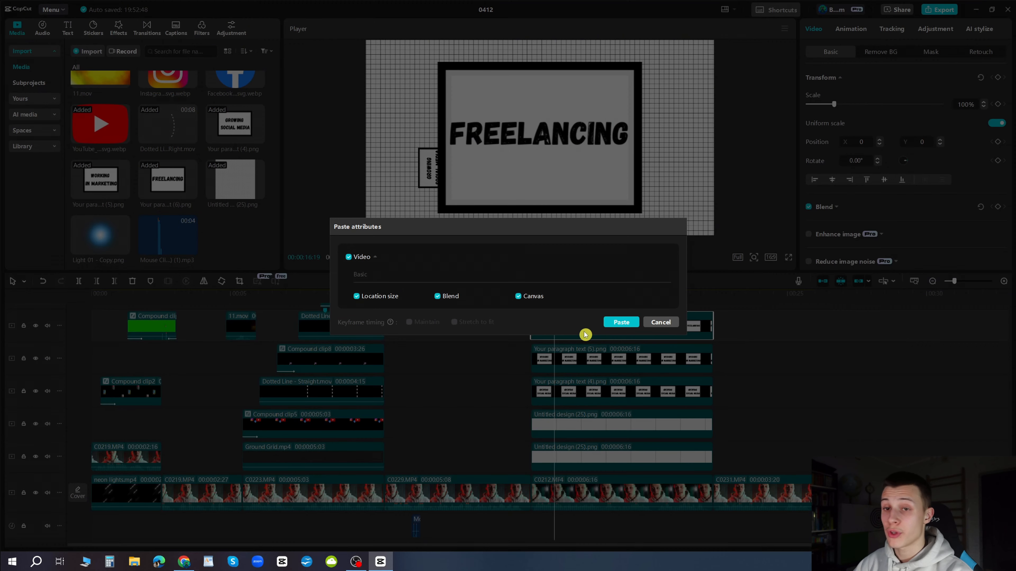
{"action": "left_click", "coordinate": [620, 323]}
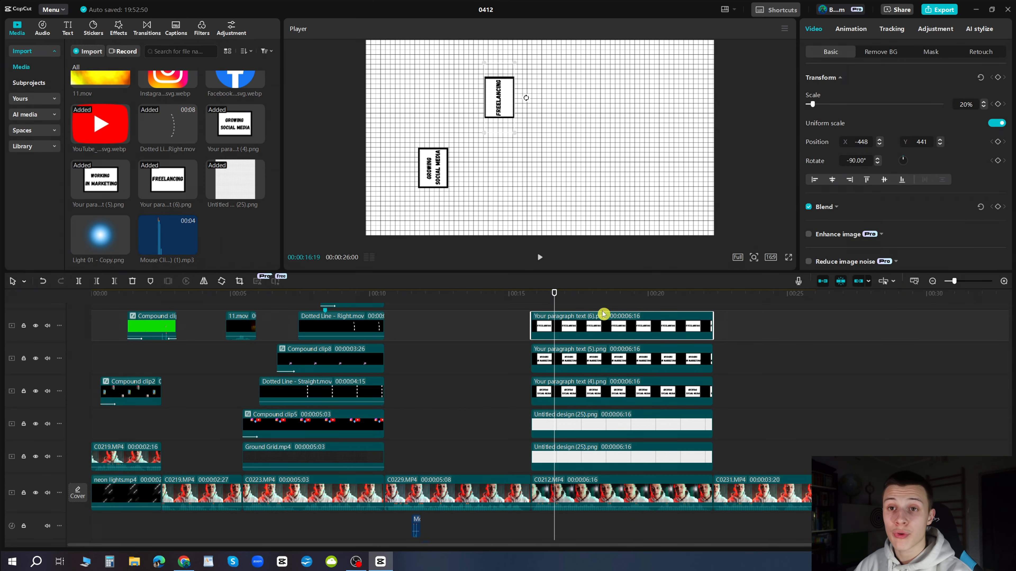
Step: Set the "Freelancing" card's position to X 542 and Y -468
{"action": "double_click", "coordinate": [861, 141]}
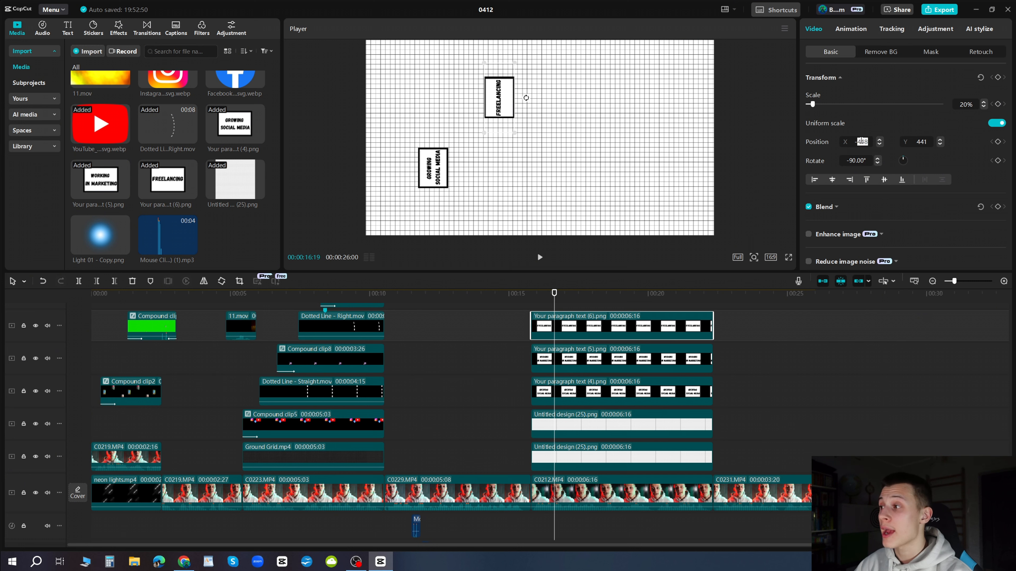
{"action": "type", "text": "54"}
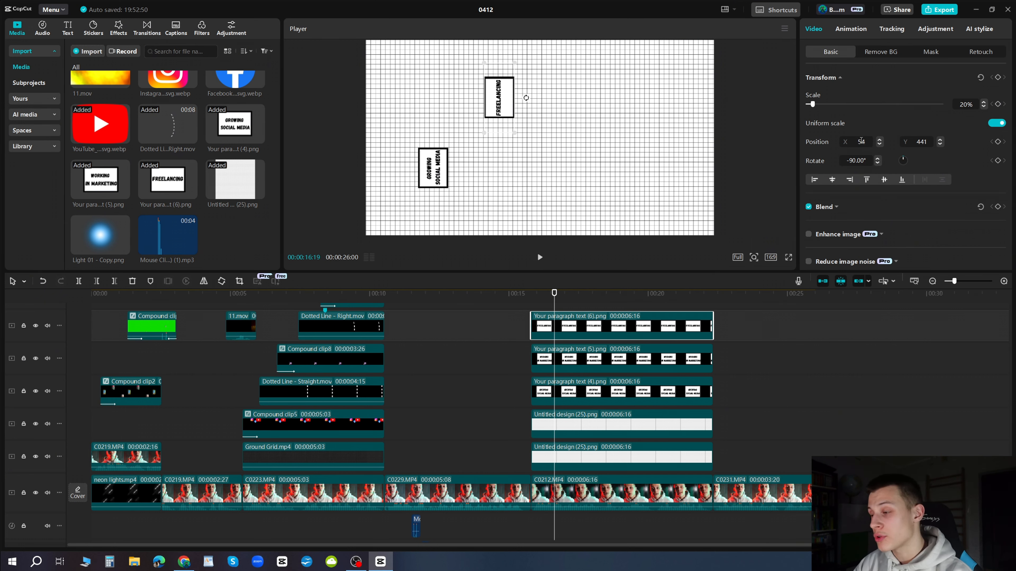
{"action": "type", "text": "2"}
{"action": "key", "text": "Return"}
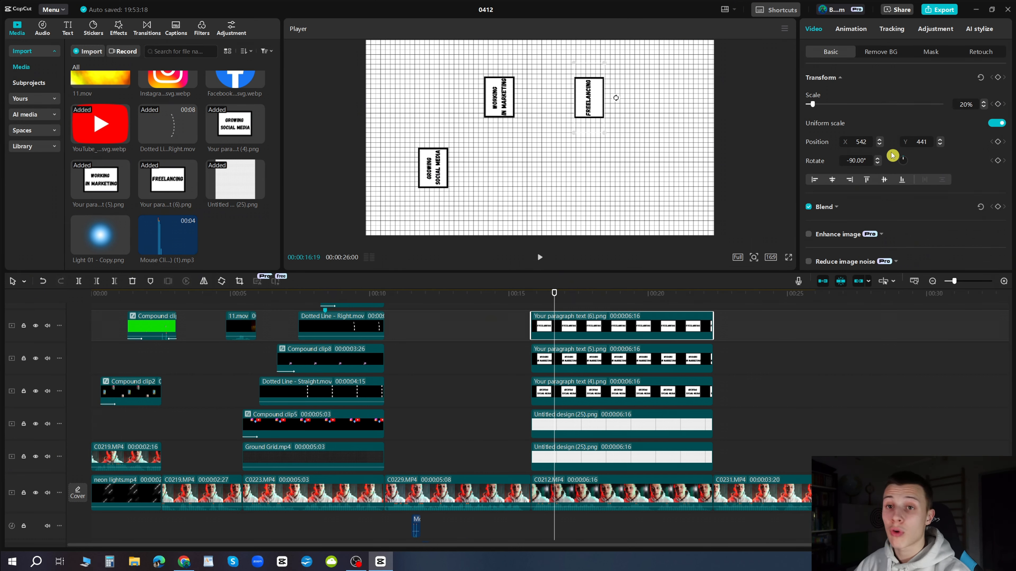
{"action": "double_click", "coordinate": [922, 141]}
{"action": "key", "text": "BackSpace"}
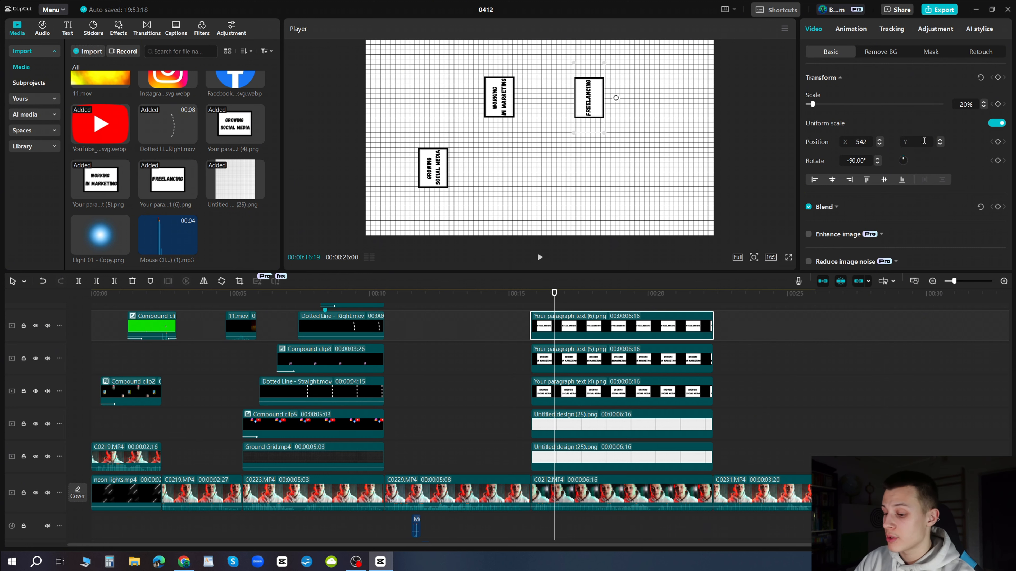
{"action": "type", "text": "-468"}
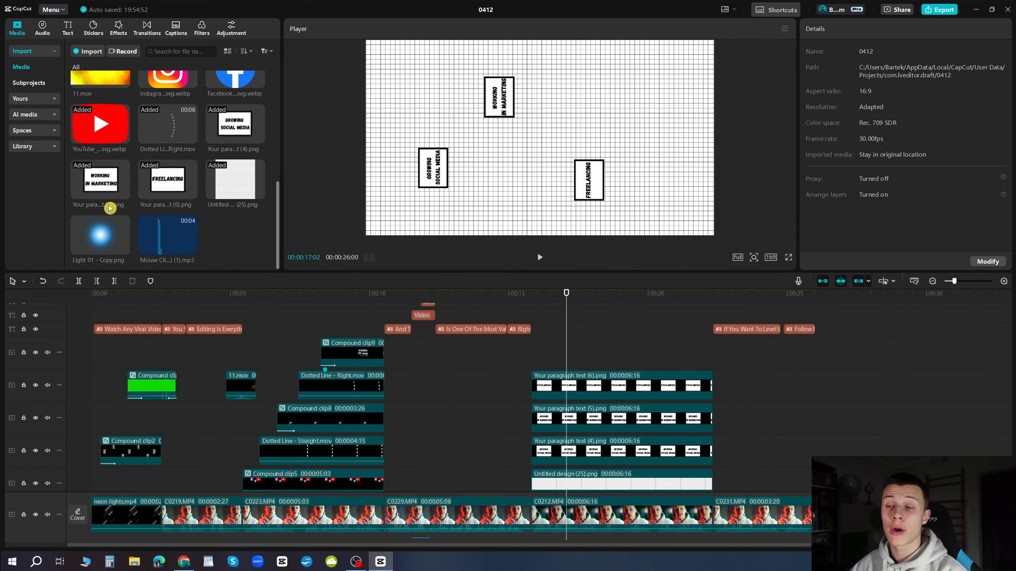
Step: Add the Dotted Line - Right clip above the cards and turn it black by lowering the Luma curve's white point fully
{"action": "left_click_drag", "start_coordinate": [188, 125], "coordinate": [539, 354]}
{"action": "left_click", "coordinate": [608, 365]}
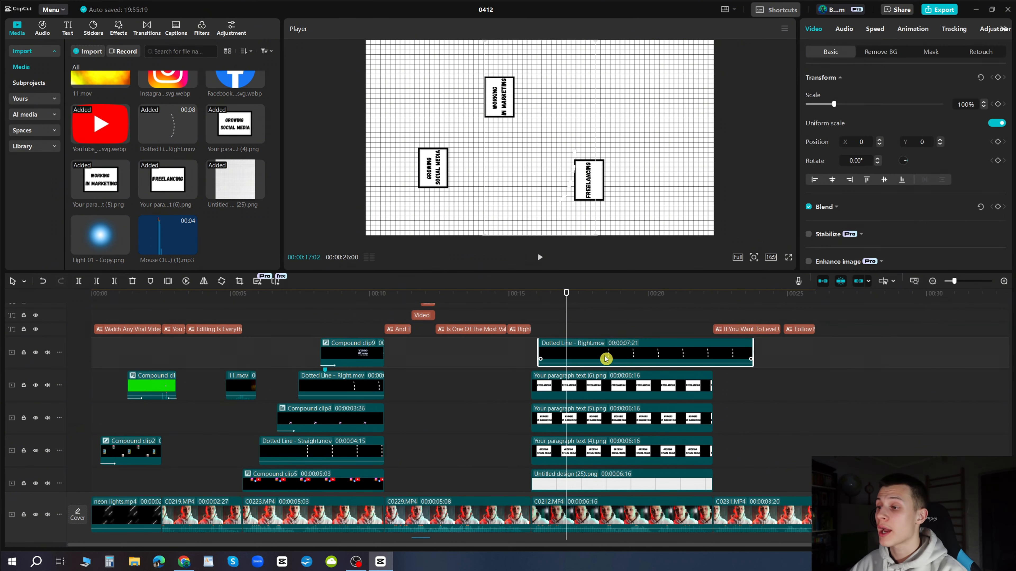
{"action": "left_click_drag", "start_coordinate": [599, 324], "coordinate": [623, 327]}
{"action": "left_click", "coordinate": [572, 136]}
{"action": "scroll", "coordinate": [573, 136], "scroll_direction": "up", "scroll_amount": 5}
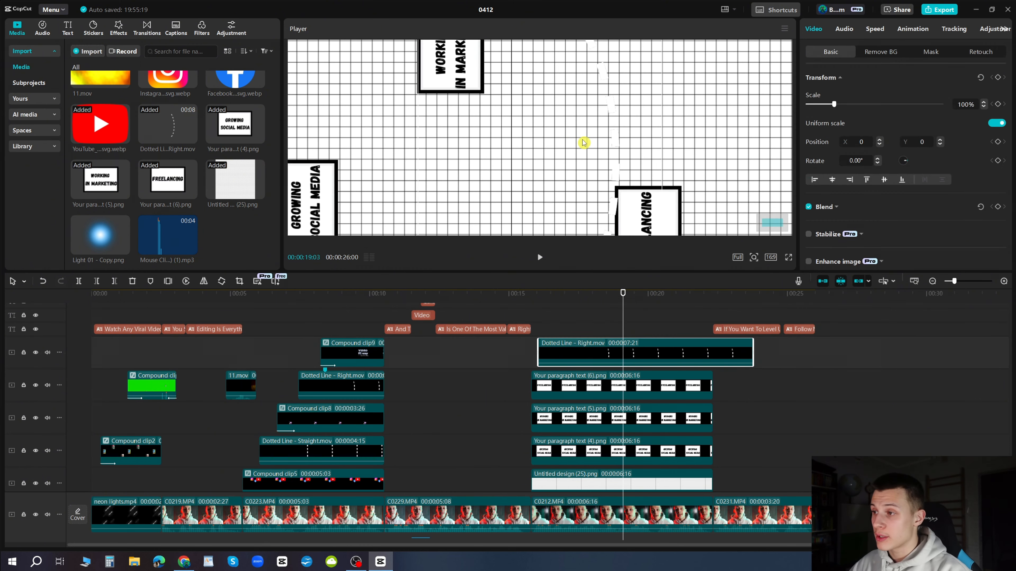
{"action": "scroll", "coordinate": [610, 146], "scroll_direction": "down", "scroll_amount": 5}
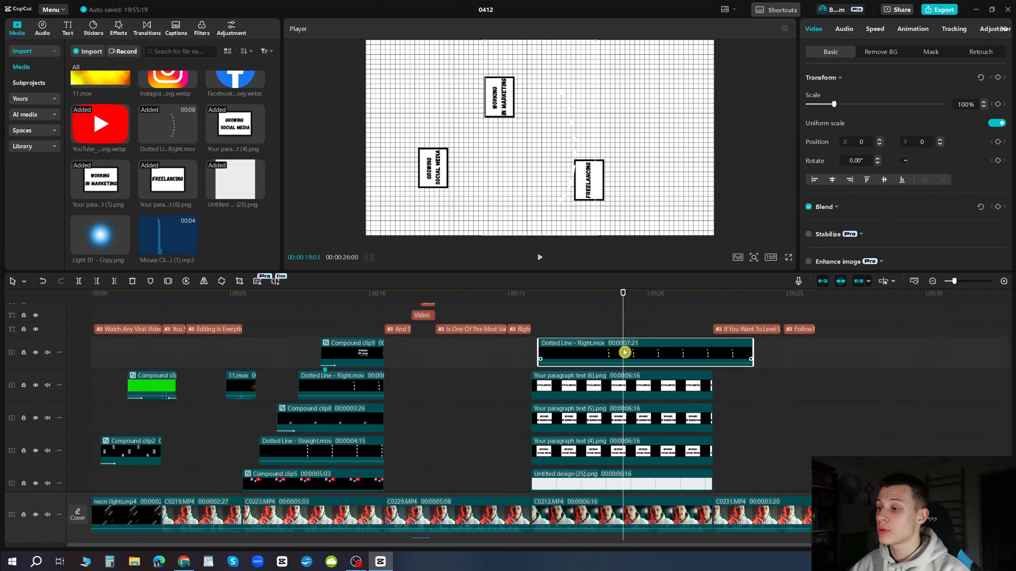
{"action": "left_click", "coordinate": [992, 32]}
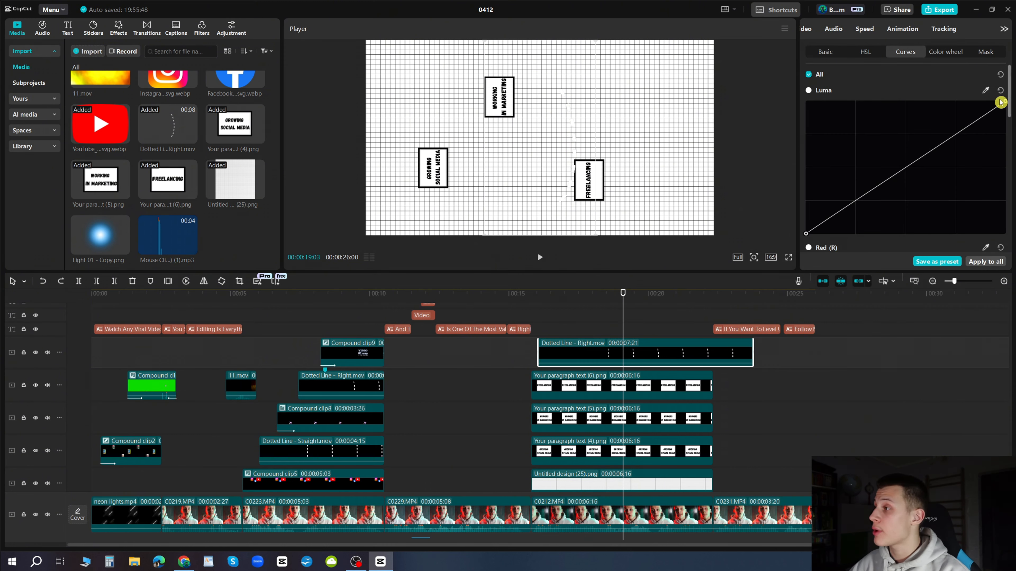
{"action": "left_click_drag", "start_coordinate": [1006, 102], "coordinate": [1005, 236]}
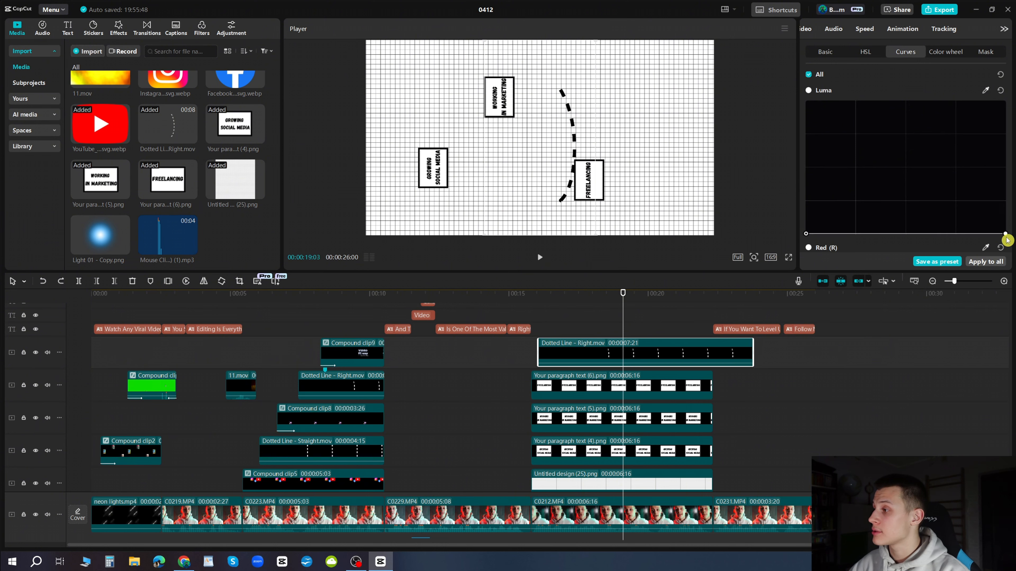
Step: Trim the start of the dotted line clip above the cards and slow the clip to 0.7x speed
{"action": "left_click", "coordinate": [592, 330]}
{"action": "left_click_drag", "start_coordinate": [583, 327], "coordinate": [555, 326]}
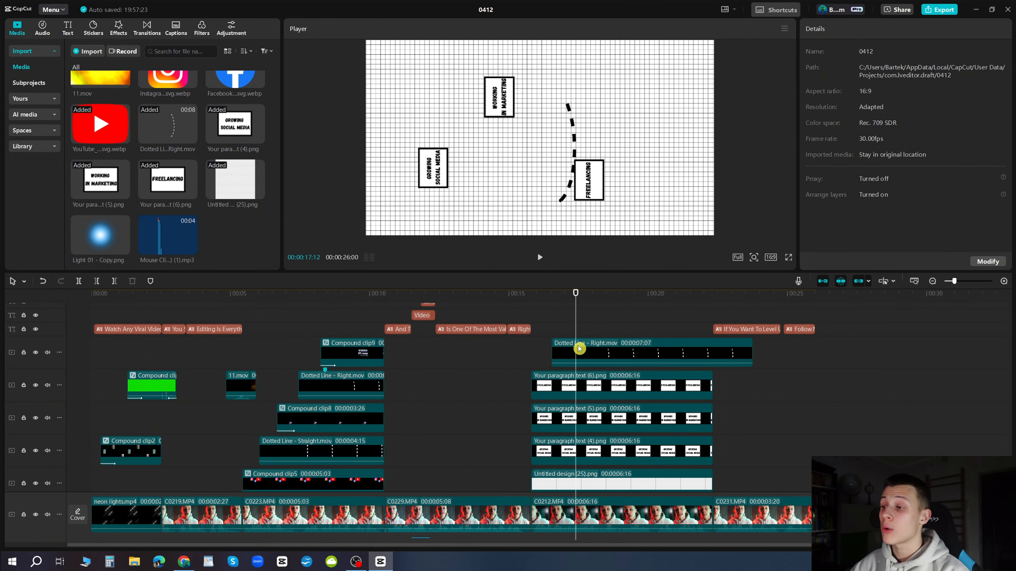
{"action": "left_click", "coordinate": [579, 348]}
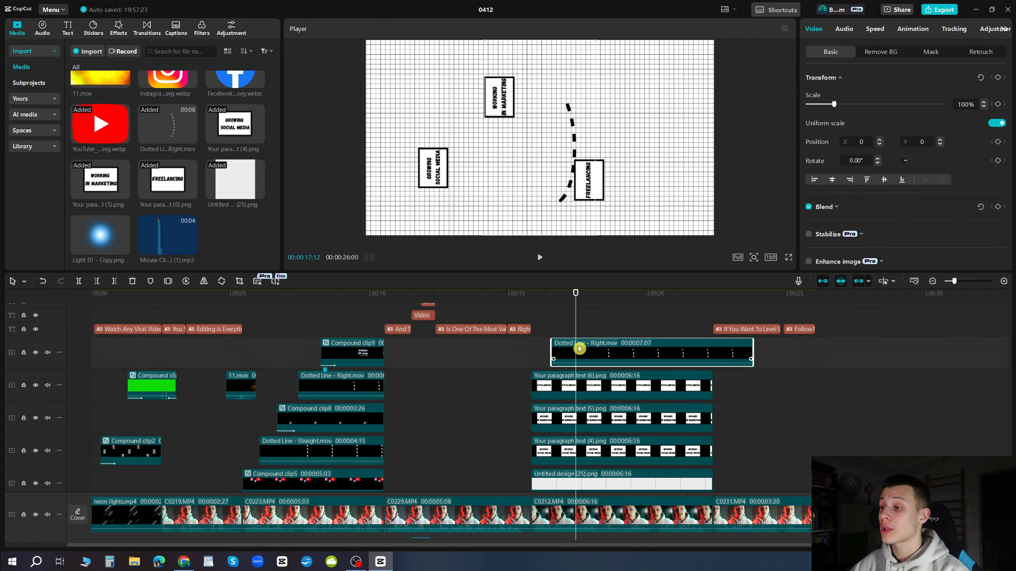
{"action": "left_click", "coordinate": [874, 29]}
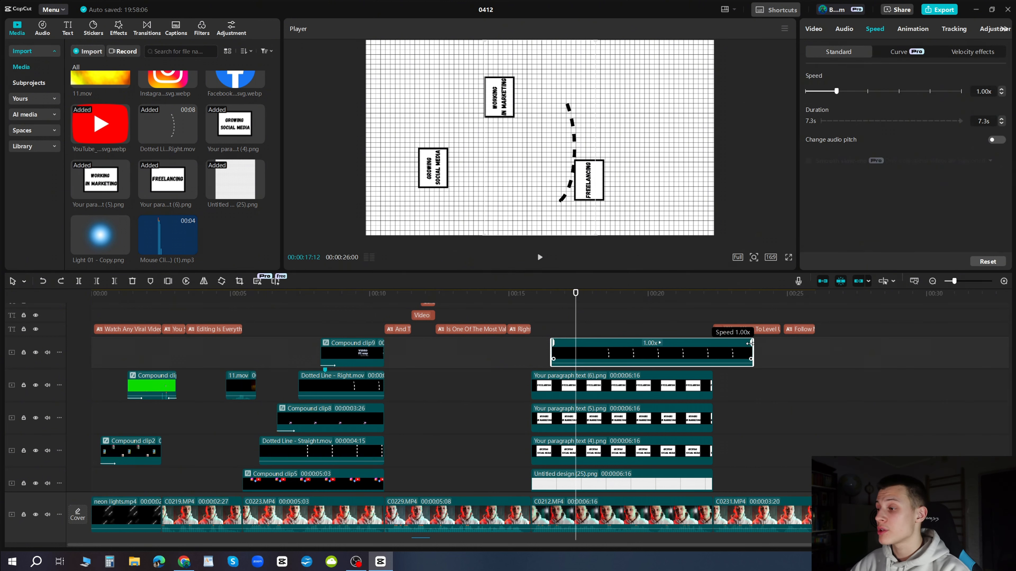
{"action": "left_click_drag", "start_coordinate": [750, 343], "coordinate": [828, 344]}
Step: Shift the dotted line clip to start at 00:00:16:26 and cut off the part running past the cards' end
{"action": "left_click", "coordinate": [524, 352]}
{"action": "left_click", "coordinate": [544, 326]}
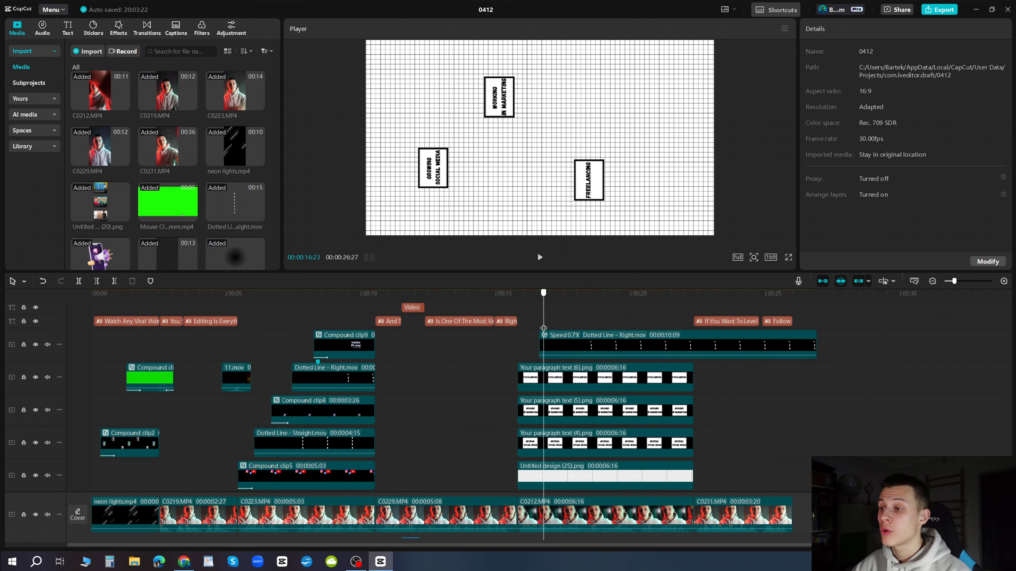
{"action": "left_click_drag", "start_coordinate": [543, 328], "coordinate": [563, 347]}
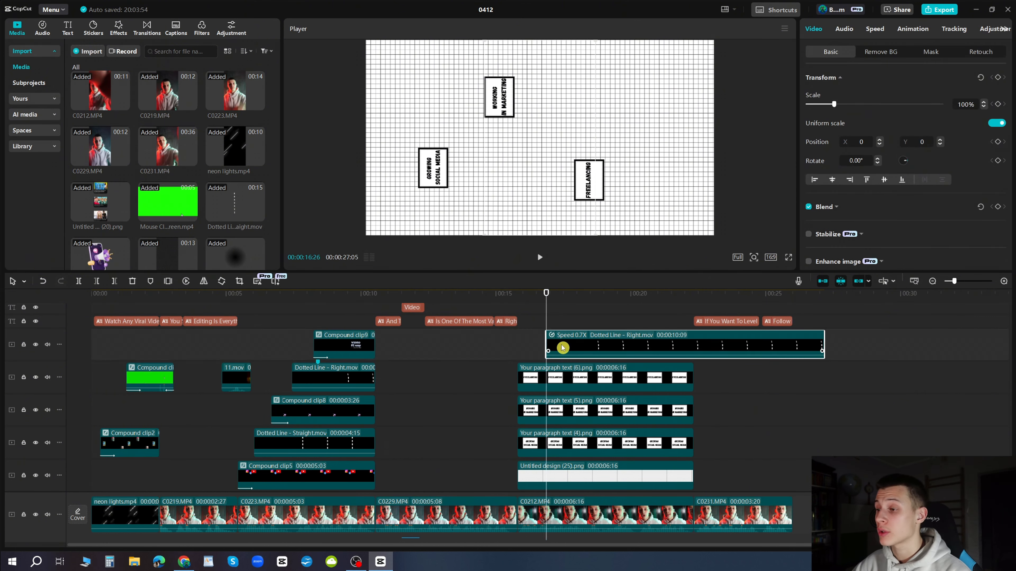
{"action": "left_click", "coordinate": [691, 303]}
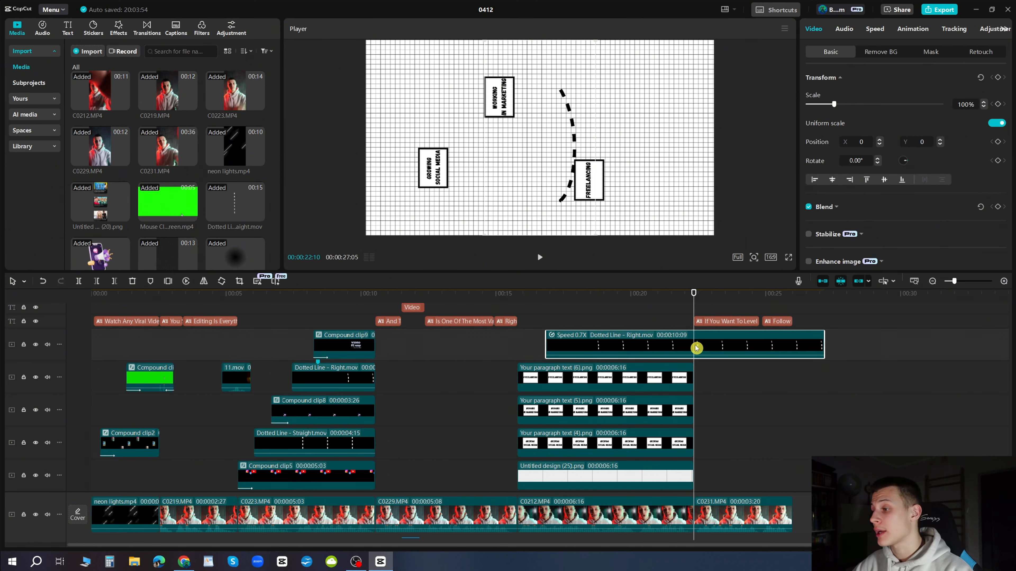
{"action": "key", "text": "ctrl+b"}
{"action": "key", "text": "Delete"}
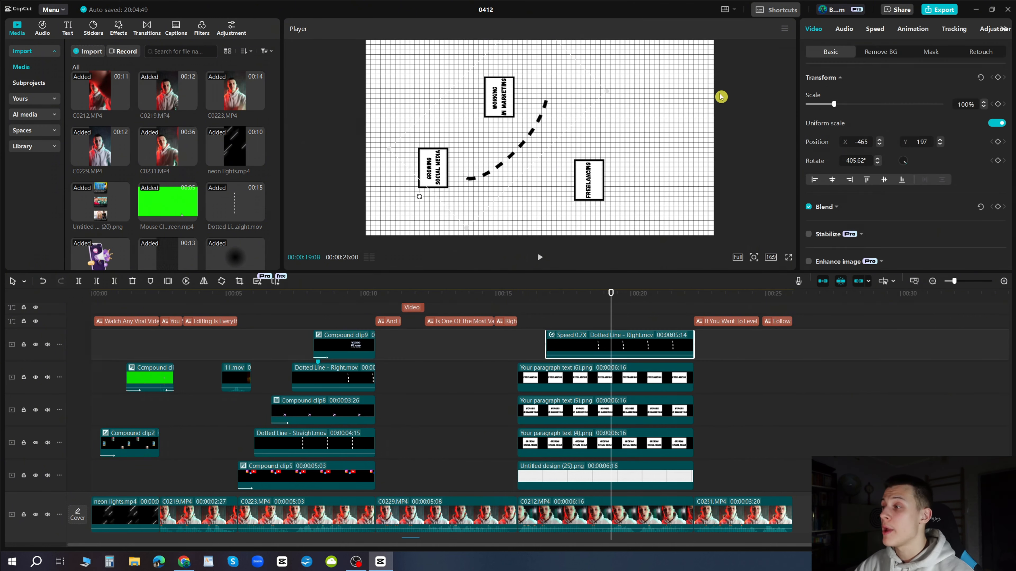
Step: Scale the dotted line to 66% and set its position to X -797 and Y 85, linking the first two cards
{"action": "left_click_drag", "start_coordinate": [833, 105], "coordinate": [826, 106]}
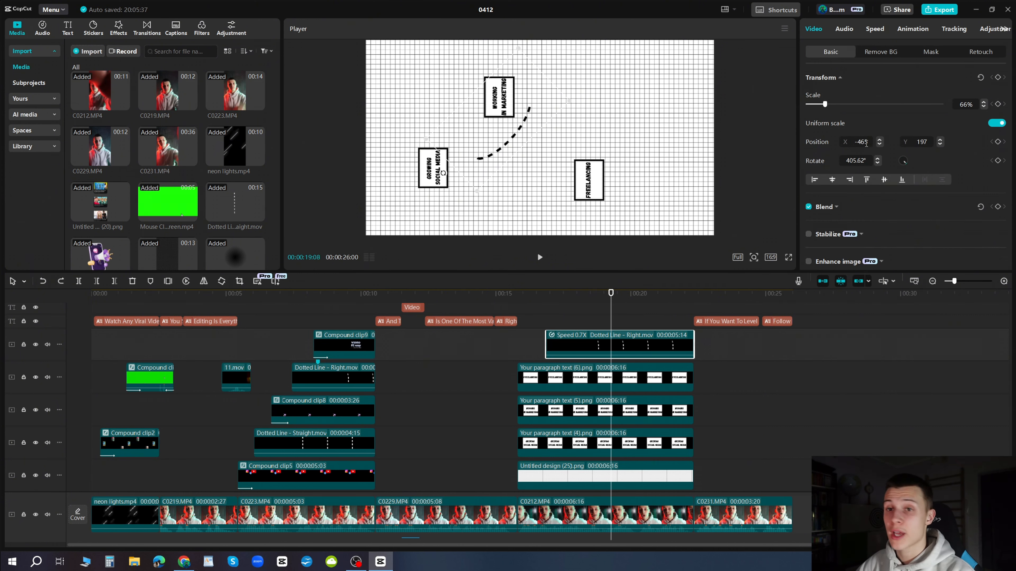
{"action": "left_click", "coordinate": [866, 143]}
{"action": "type", "text": "-"}
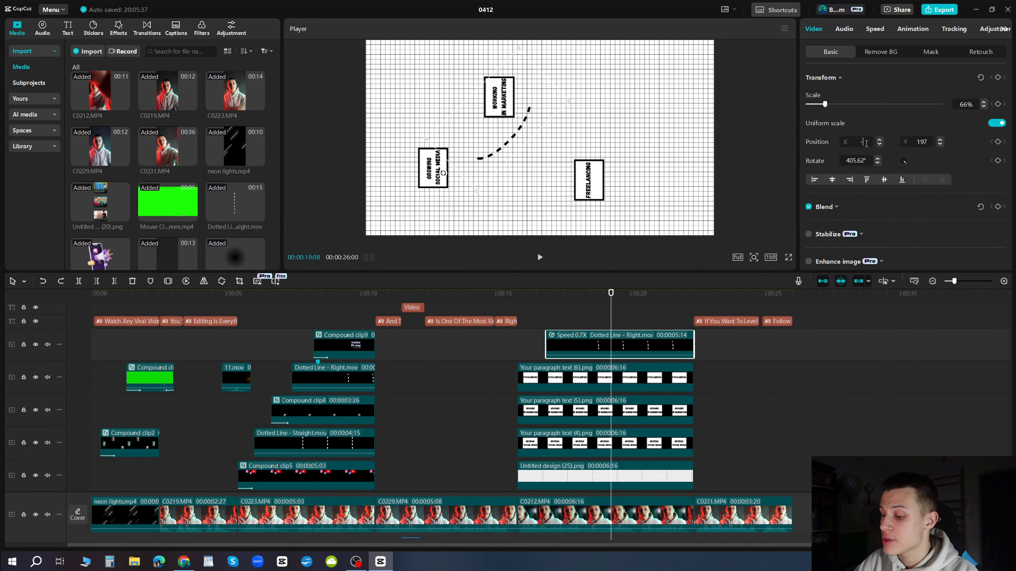
{"action": "type", "text": "79"}
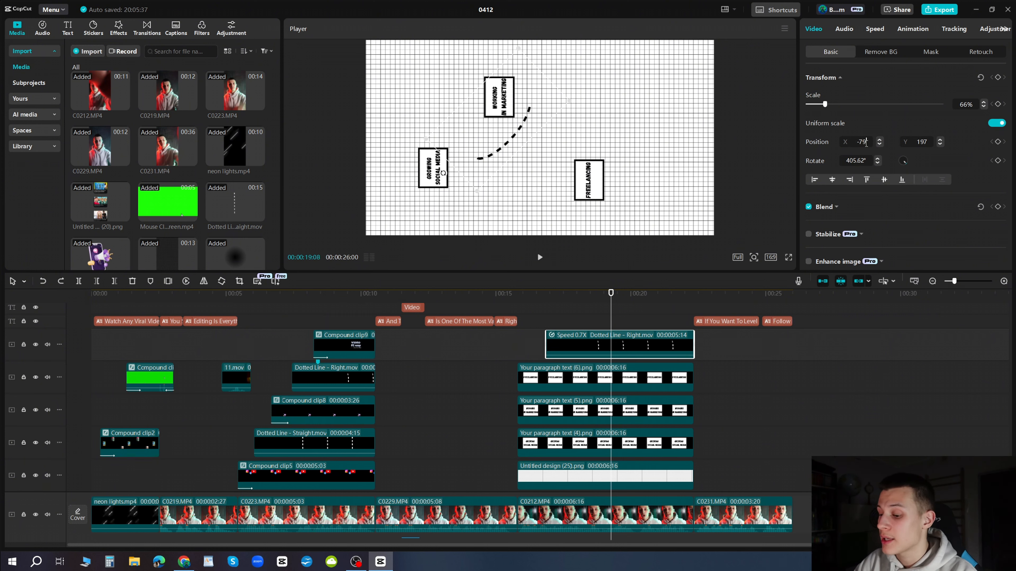
{"action": "type", "text": "7"}
{"action": "left_click", "coordinate": [926, 140]}
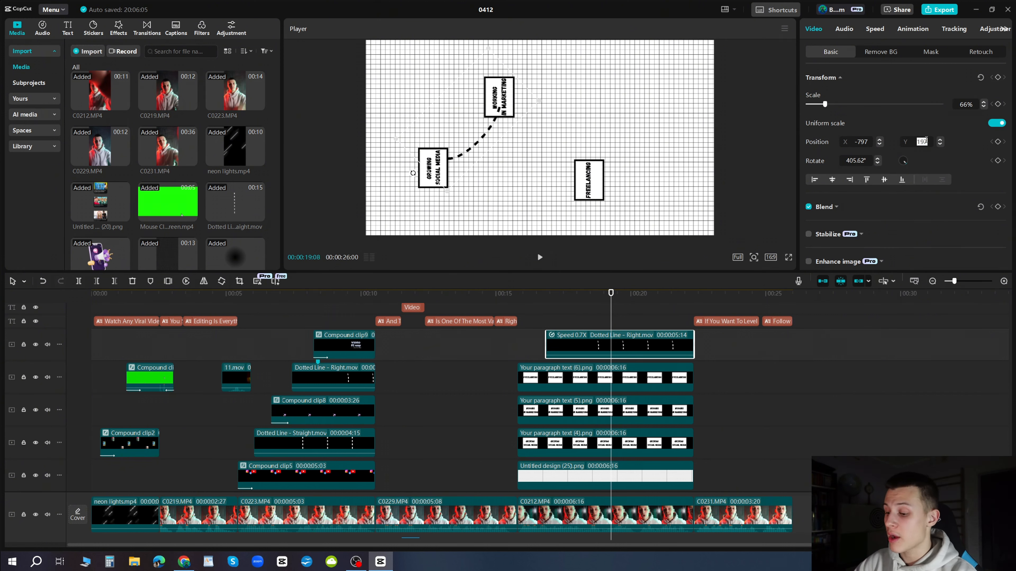
{"action": "type", "text": "840"}
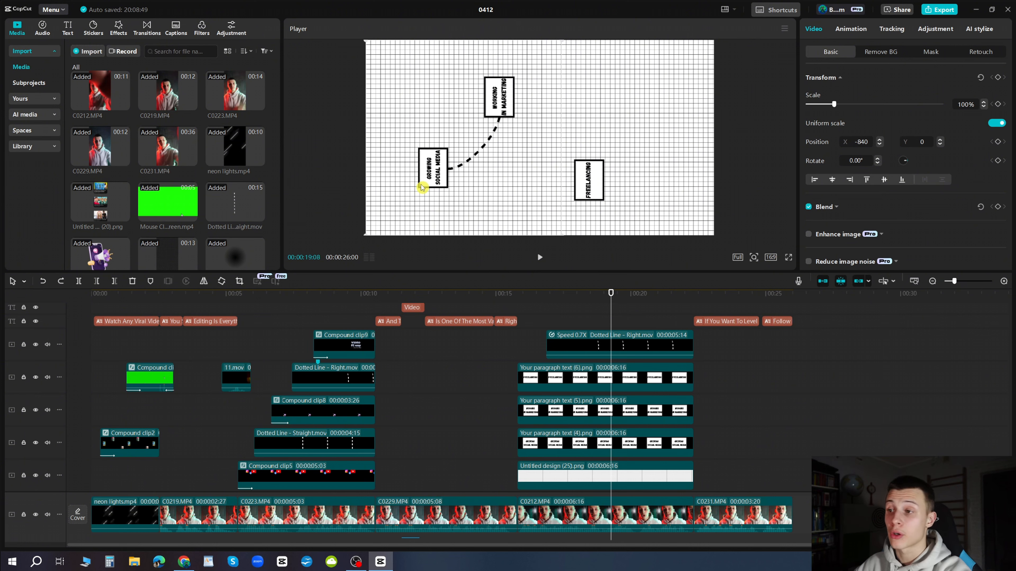
Step: Duplicate the dotted line clip onto the track above, start the copy at 00:00:18:10 and cut off the part running past the cards' end
{"action": "scroll", "coordinate": [422, 187], "scroll_direction": "up", "scroll_amount": 3}
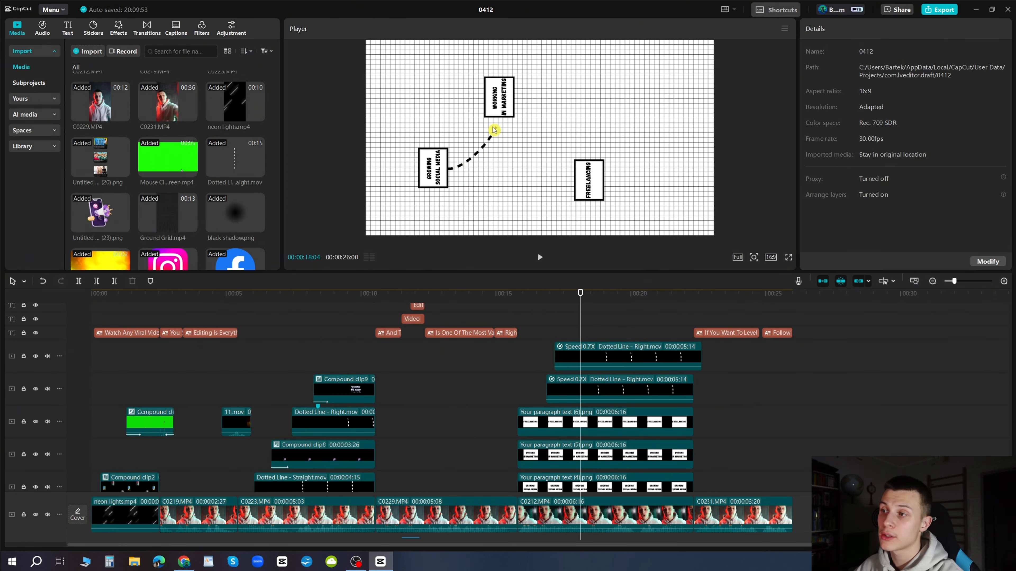
{"action": "key", "text": "Right"}
{"action": "key", "text": "Right"}
{"action": "key", "text": "Right"}
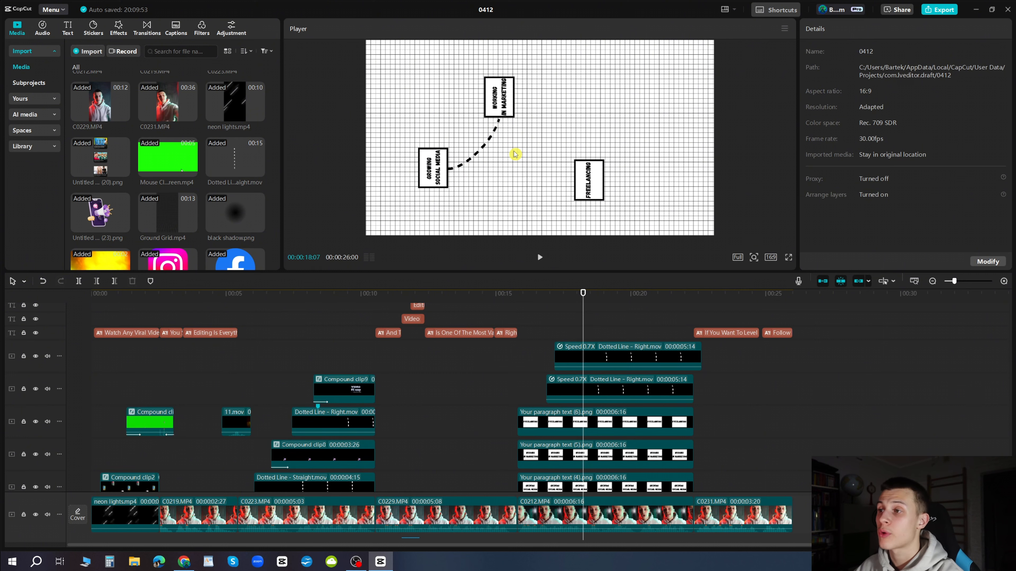
{"action": "key", "text": "Right"}
{"action": "key", "text": "Right"}
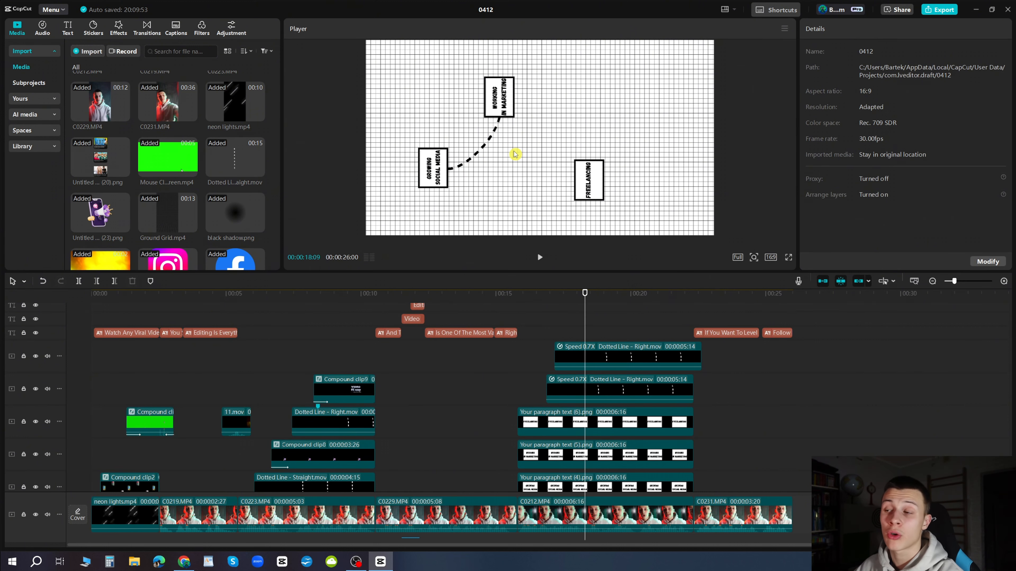
{"action": "key", "text": "Right"}
{"action": "left_click", "coordinate": [586, 360]}
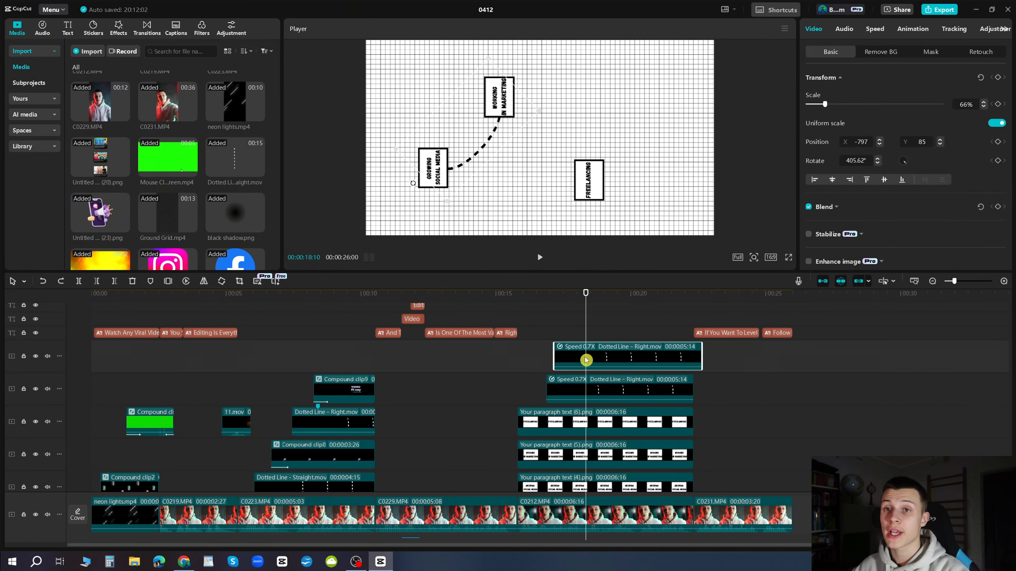
{"action": "left_click_drag", "start_coordinate": [586, 360], "coordinate": [617, 359]}
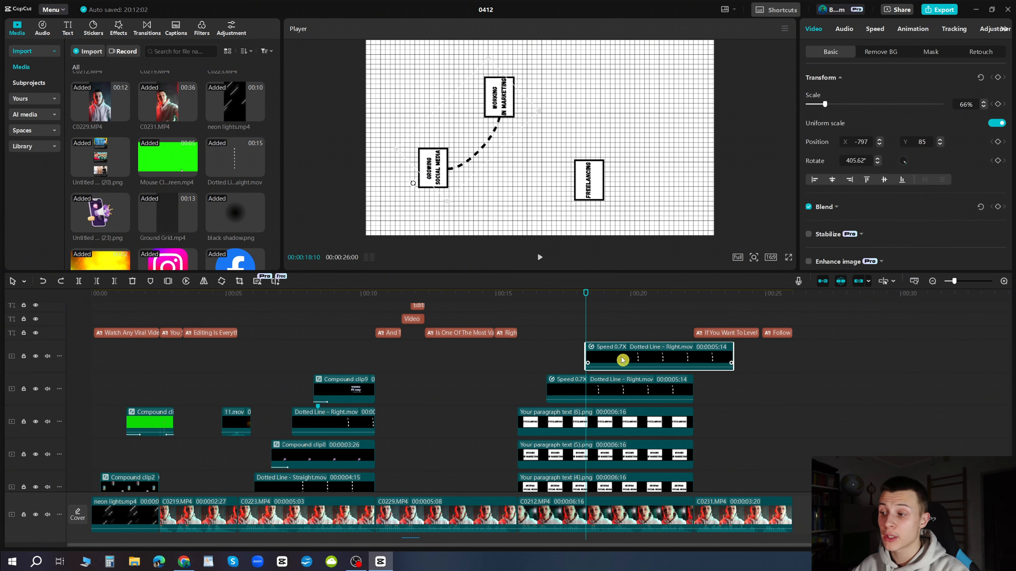
{"action": "left_click", "coordinate": [694, 297]}
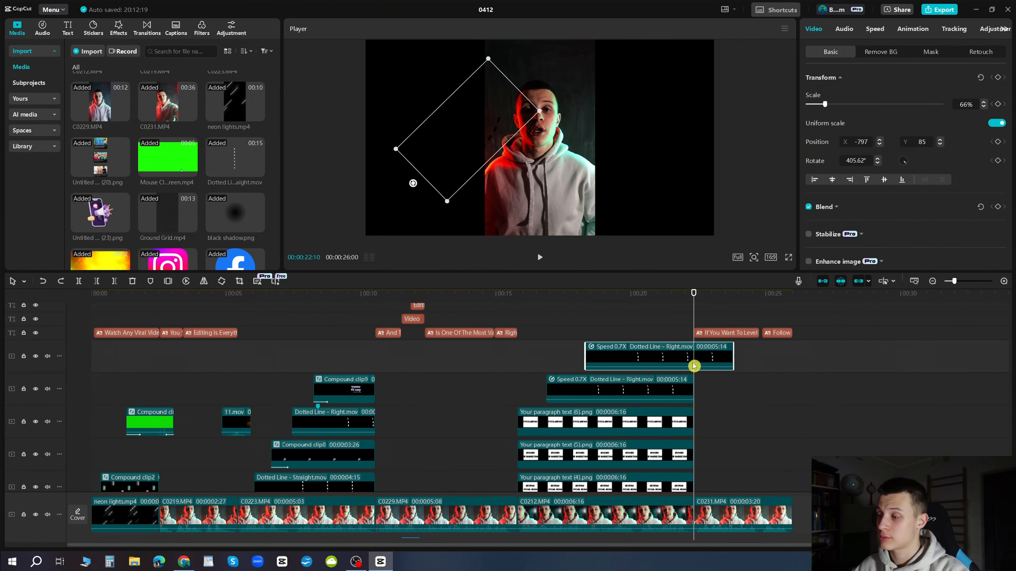
{"action": "key", "text": "w"}
Step: Scale the copied dotted line to 88%, rotate it to 491.73° and set its position to X 50 and Y -88
{"action": "left_click", "coordinate": [601, 337]}
{"action": "left_click", "coordinate": [606, 343]}
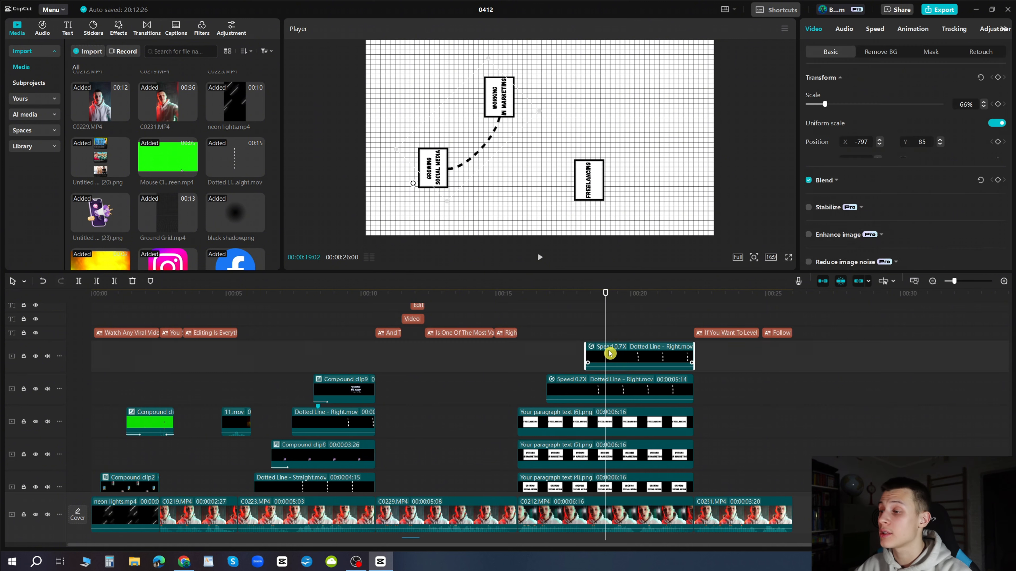
{"action": "left_click_drag", "start_coordinate": [825, 104], "coordinate": [831, 108]}
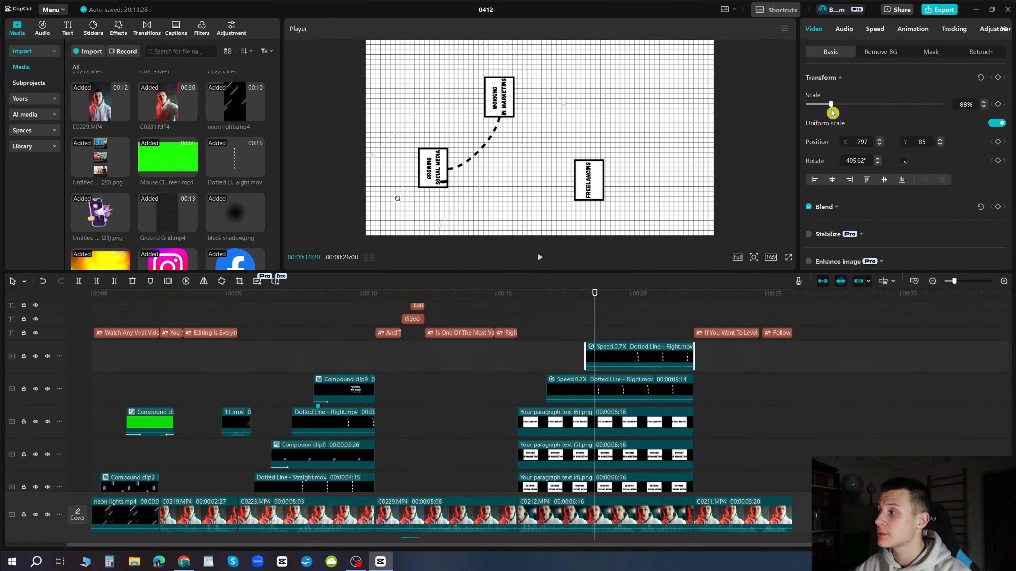
{"action": "left_click_drag", "start_coordinate": [862, 164], "coordinate": [868, 168]}
{"action": "left_click", "coordinate": [862, 142]}
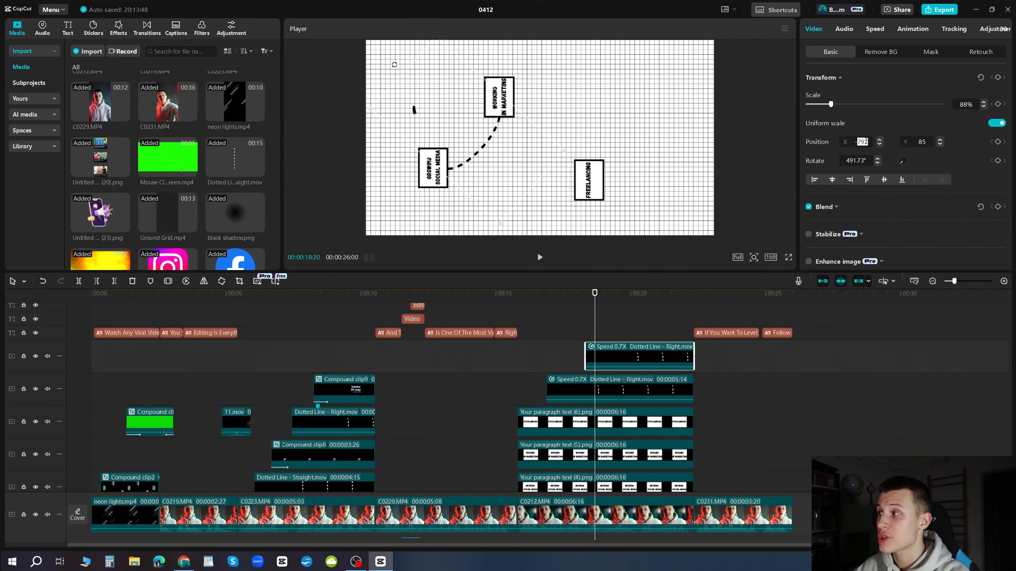
{"action": "type", "text": "-"}
{"action": "type", "text": "0"}
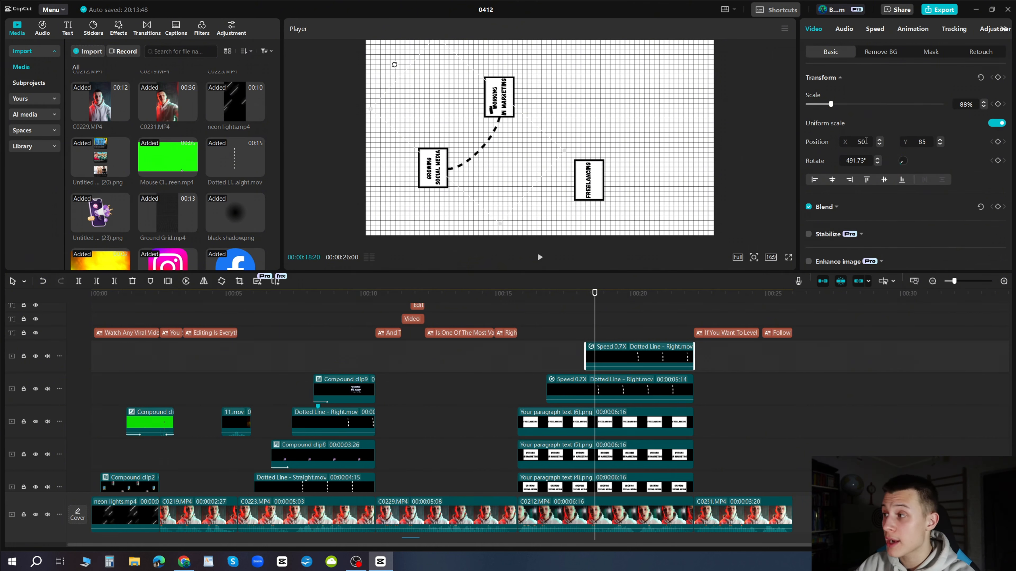
{"action": "left_click", "coordinate": [922, 140]}
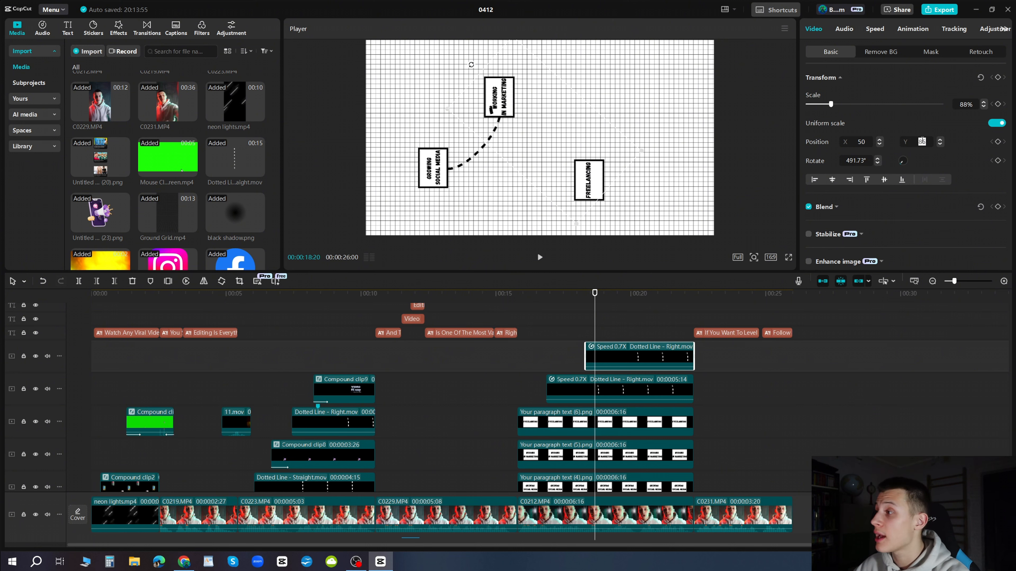
{"action": "type", "text": "-88"}
{"action": "key", "text": "Return"}
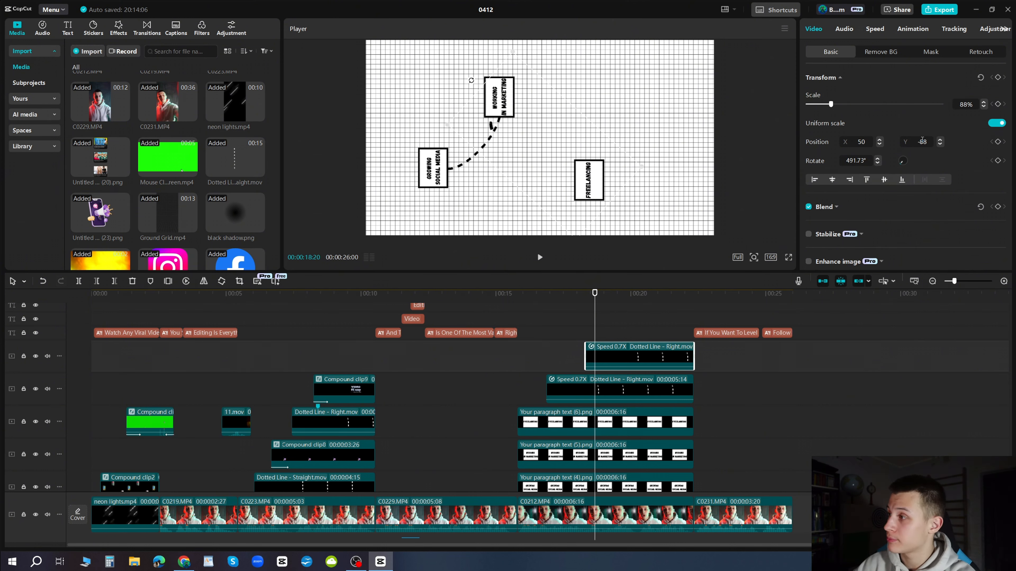
Step: Mirror the copied dotted line so it arcs from the Working in Marketing card to the Freelancing card
{"action": "left_click", "coordinate": [621, 343]}
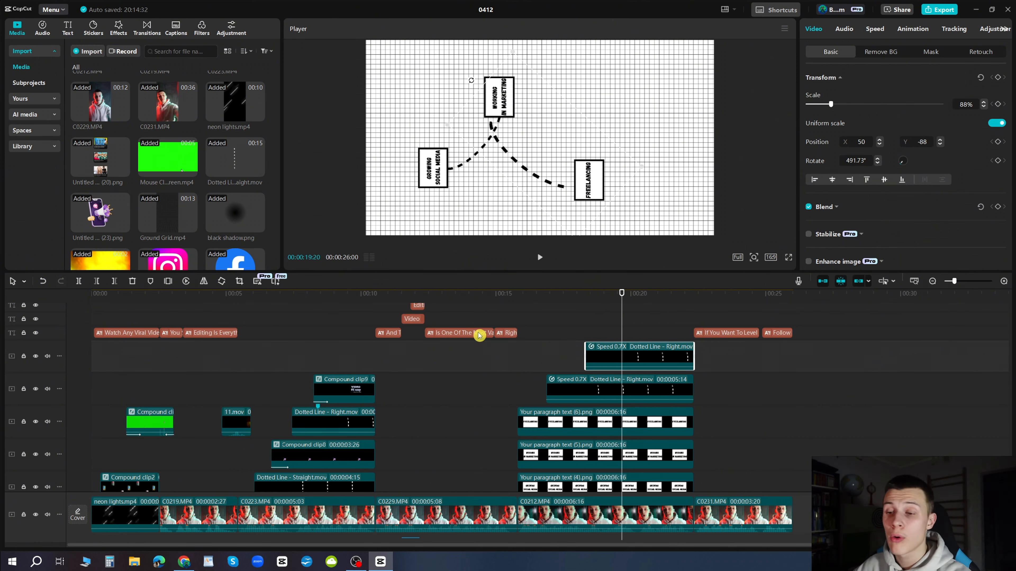
{"action": "left_click", "coordinate": [205, 282]}
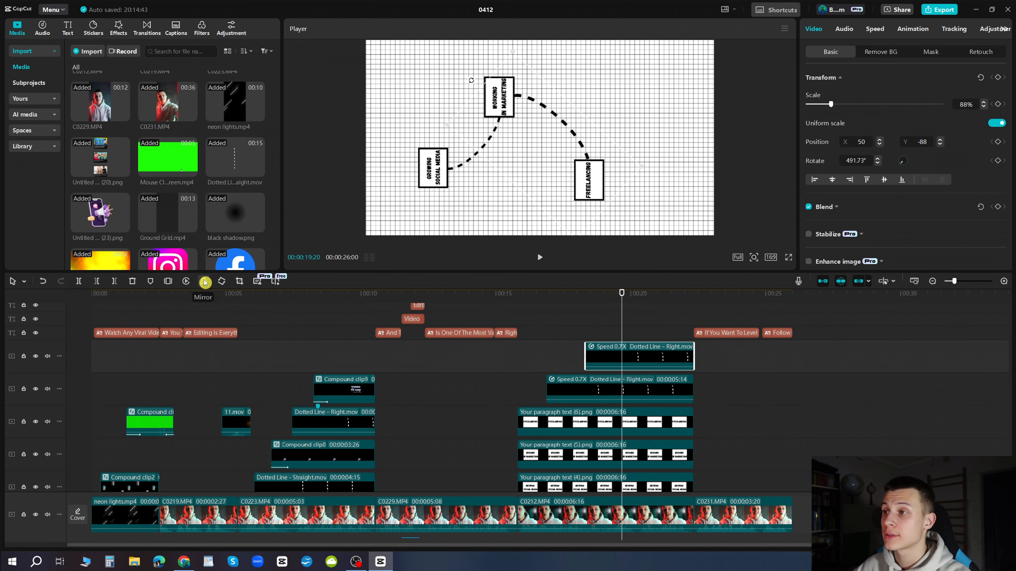
{"action": "left_click", "coordinate": [530, 379]}
{"action": "mouse_move", "coordinate": [530, 378]}
{"action": "left_mouse_down"}
{"action": "mouse_move", "coordinate": [632, 376]}
{"action": "mouse_move", "coordinate": [639, 327]}
{"action": "left_mouse_up"}
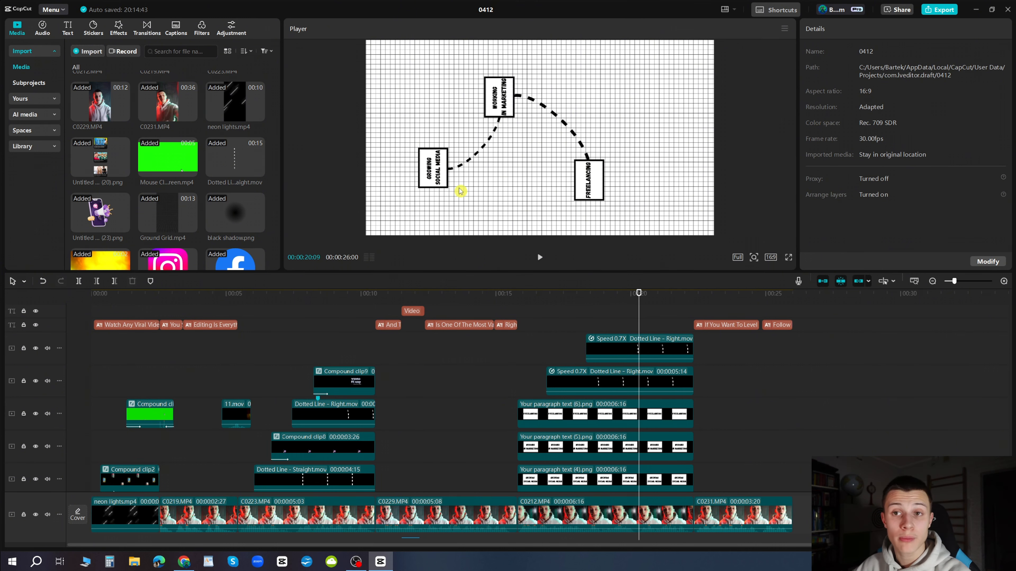
Step: Apply the Slide Up entrance animation to the Growing Social Media card and lengthen its duration
{"action": "left_click", "coordinate": [624, 300]}
{"action": "scroll", "coordinate": [569, 370], "scroll_direction": "down", "scroll_amount": 3}
{"action": "left_click", "coordinate": [567, 371]}
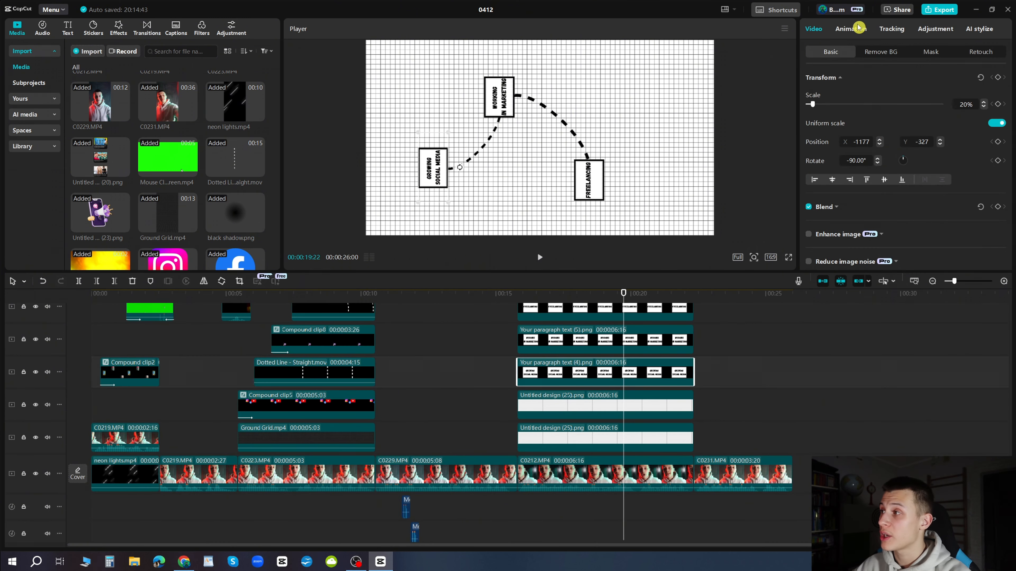
{"action": "left_click", "coordinate": [850, 29]}
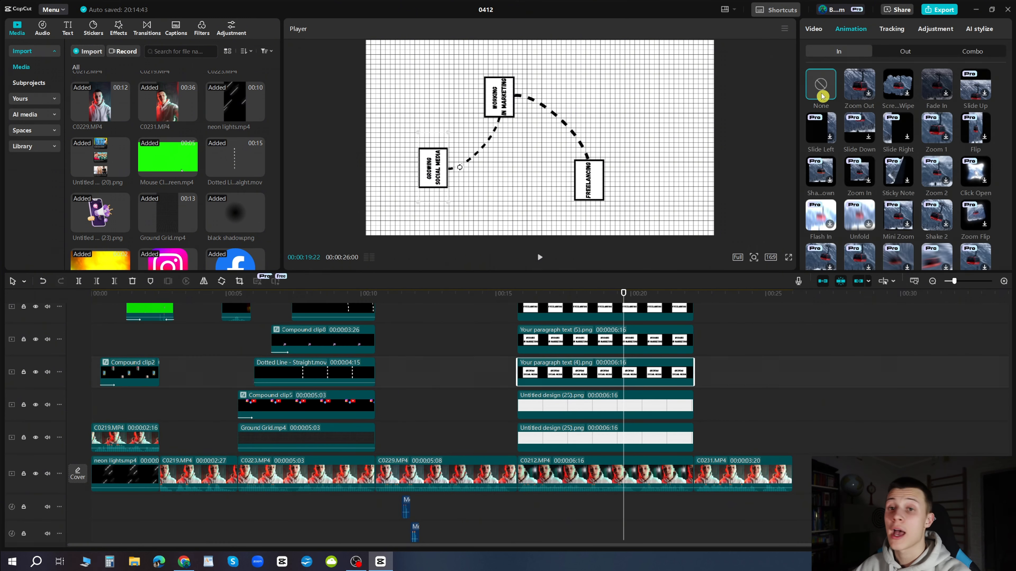
{"action": "left_click", "coordinate": [974, 85]}
{"action": "left_click_drag", "start_coordinate": [885, 260], "coordinate": [894, 264]}
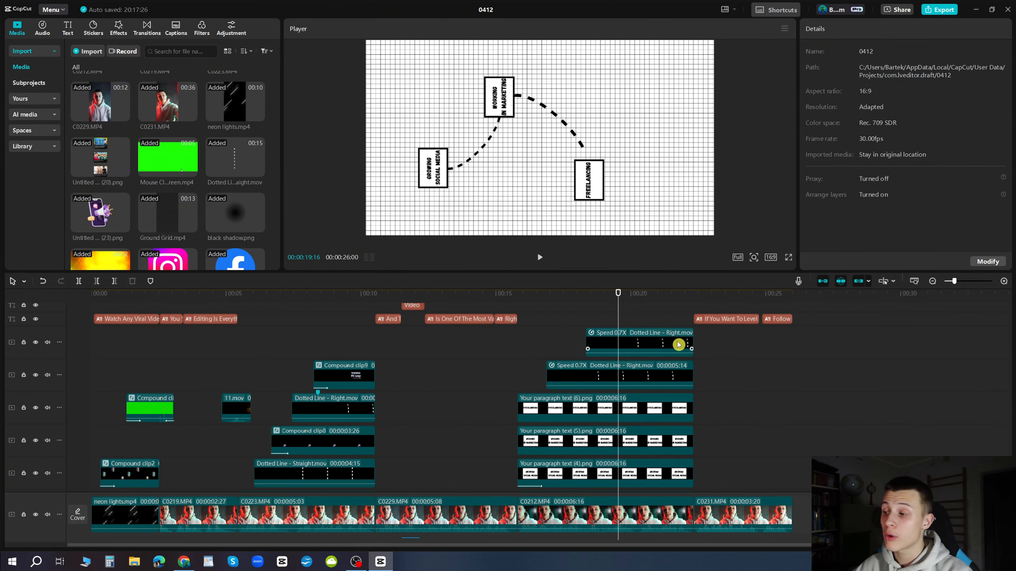
Step: Combine the card, dotted line and grid clips above C0212 into one compound clip and set the project's aspect ratio to 9:16
{"action": "left_click_drag", "start_coordinate": [715, 344], "coordinate": [592, 481]}
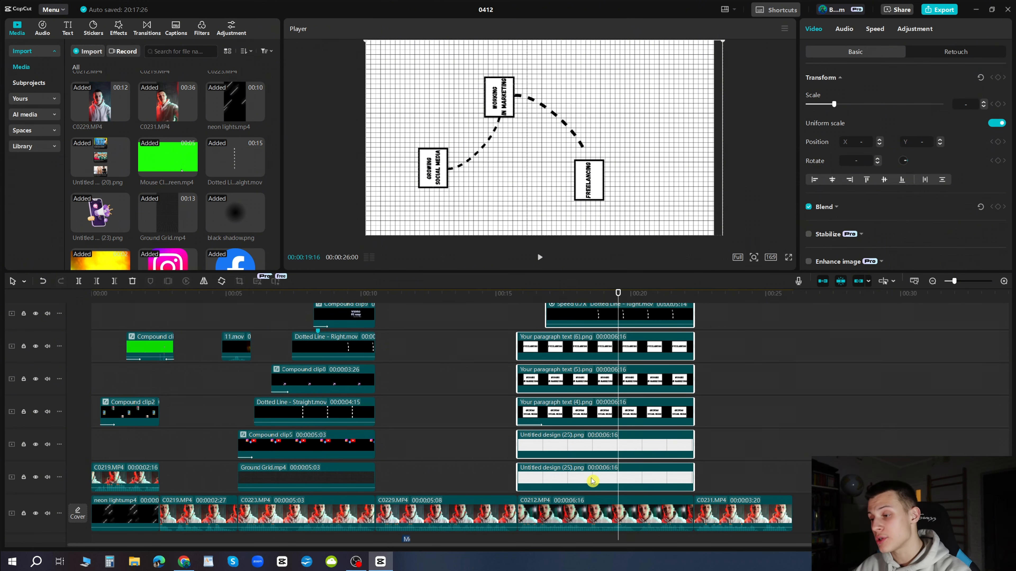
{"action": "key", "text": "alt+g"}
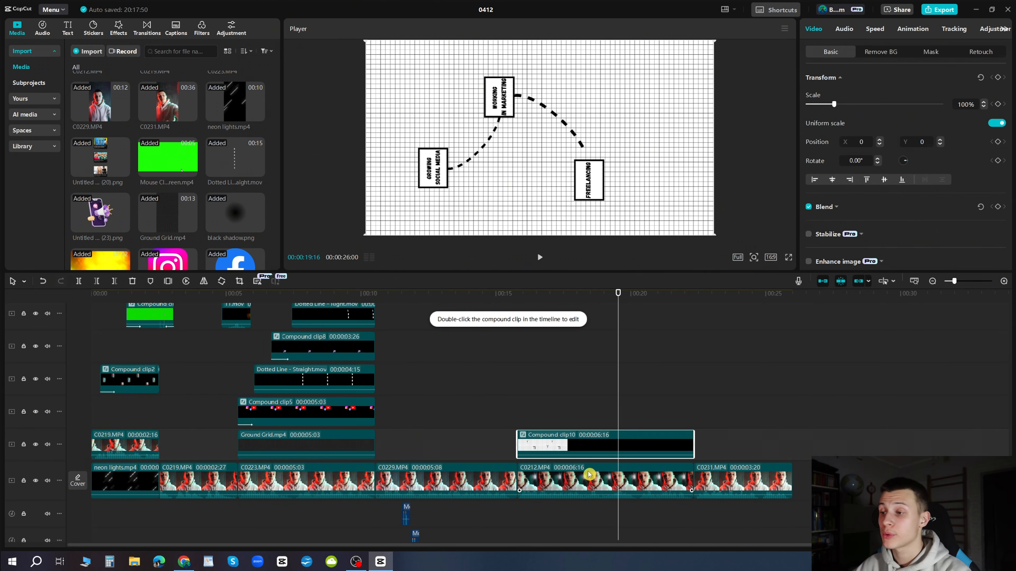
{"action": "left_click", "coordinate": [772, 257]}
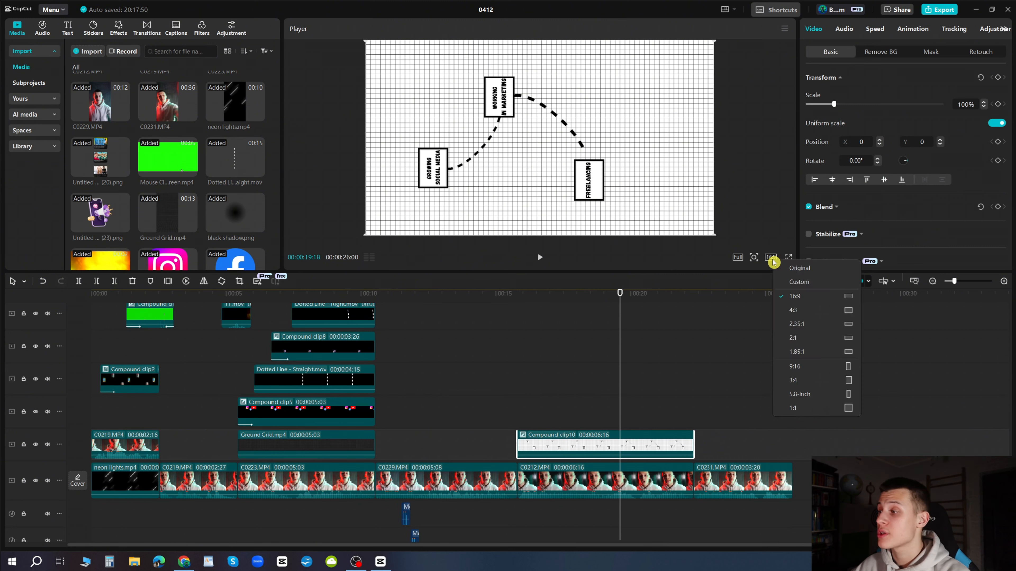
{"action": "left_click", "coordinate": [809, 372]}
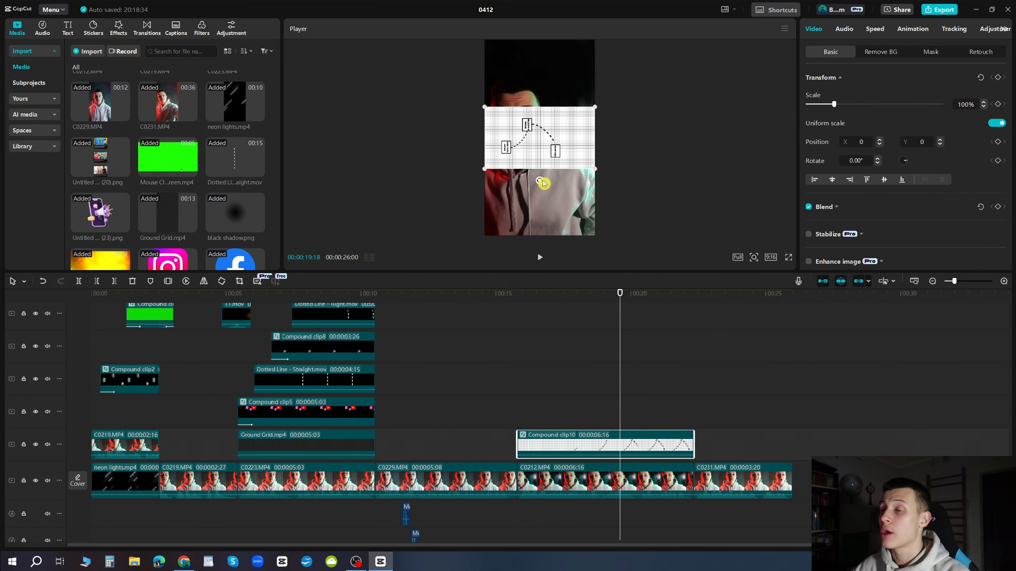
Step: Keyframe the compound clip at 90° rotation, 338% scale and position X 670, Y -1738, framing the Growing Social Media card
{"action": "left_click_drag", "start_coordinate": [539, 182], "coordinate": [472, 148]}
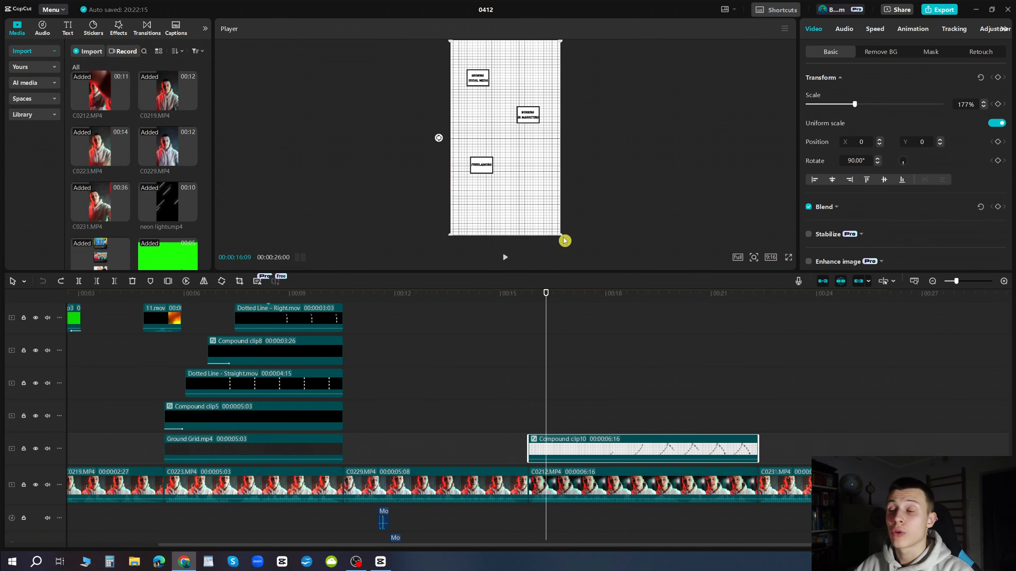
{"action": "left_click_drag", "start_coordinate": [564, 241], "coordinate": [658, 306]}
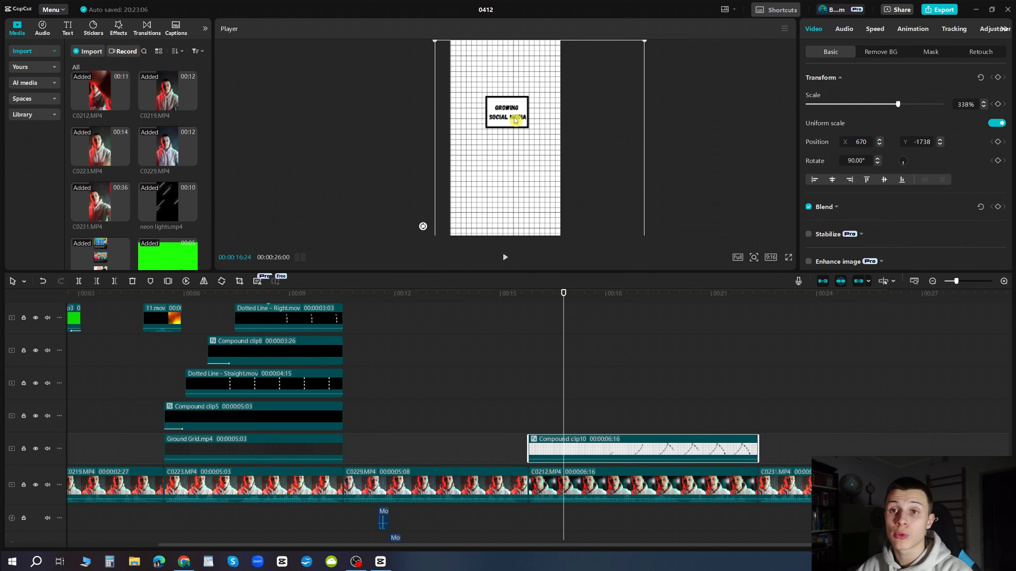
{"action": "left_click_drag", "start_coordinate": [567, 391], "coordinate": [564, 390]}
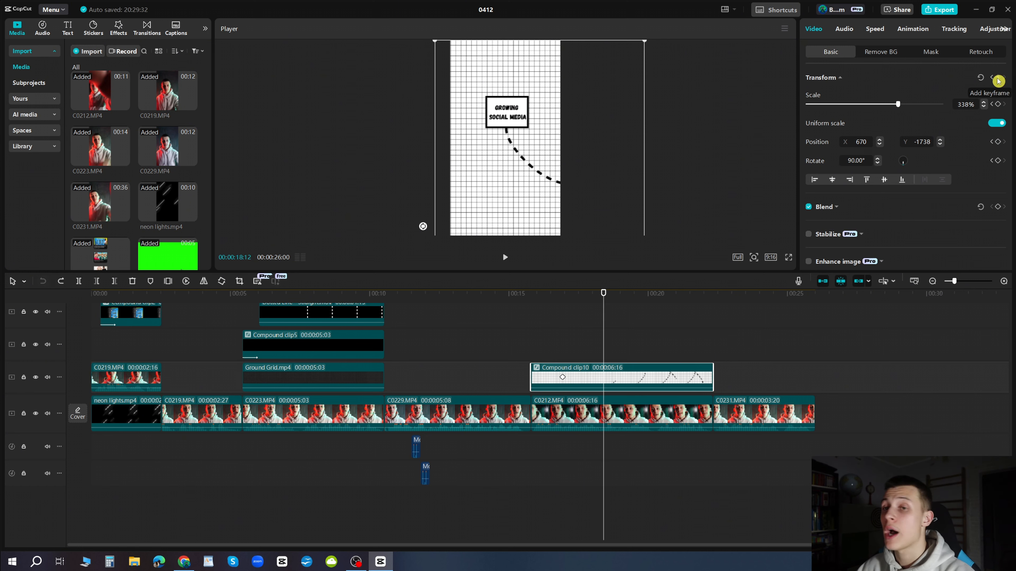
Step: Keyframe the compound clip at 00:00:18:12 with position X -340, Y -1213, and from 00:00:19:15 pan onward toward the Freelancing card
{"action": "left_click", "coordinate": [997, 77]}
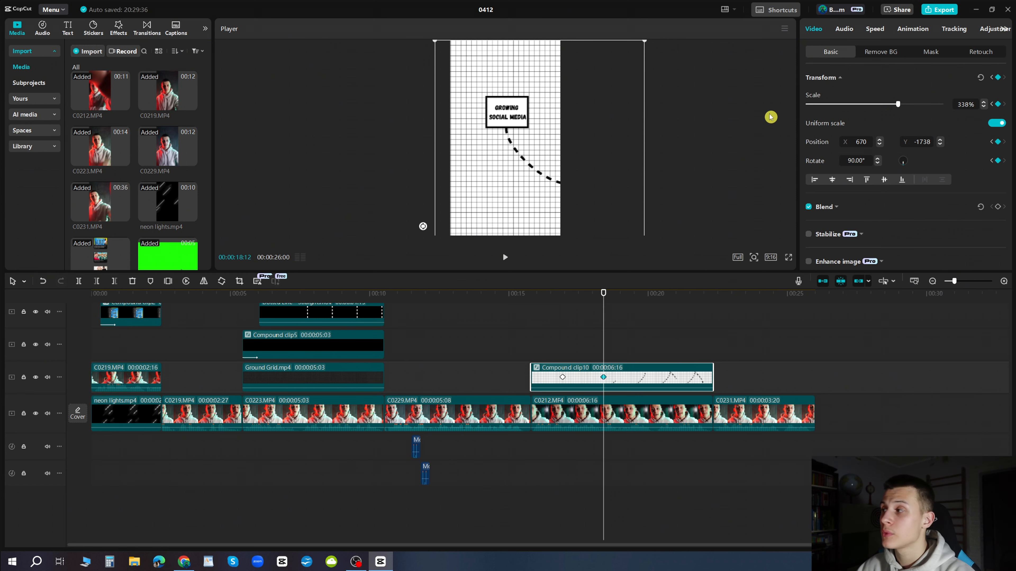
{"action": "left_click_drag", "start_coordinate": [531, 209], "coordinate": [479, 165]}
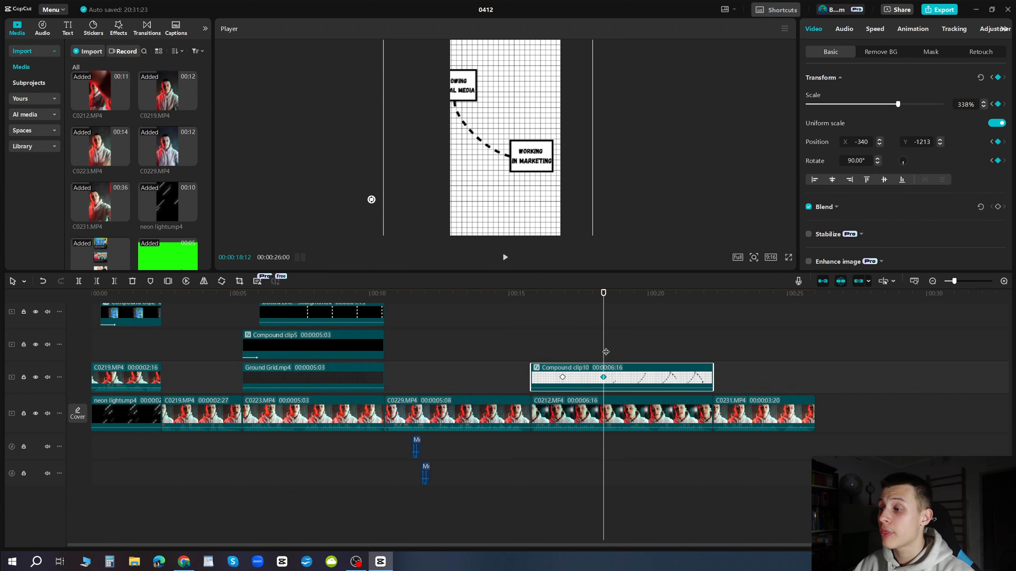
{"action": "left_click_drag", "start_coordinate": [605, 352], "coordinate": [626, 350]}
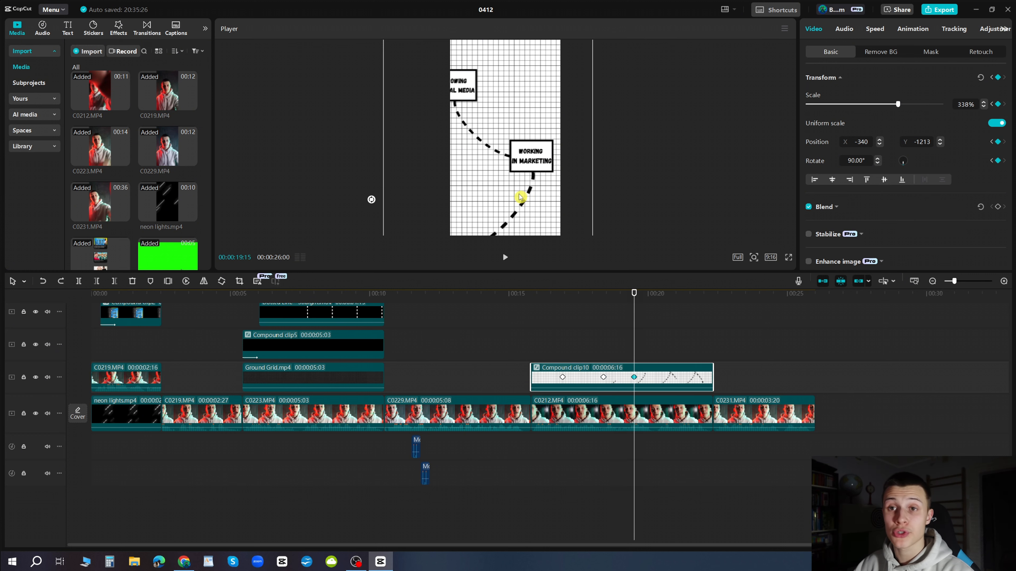
{"action": "left_click_drag", "start_coordinate": [518, 199], "coordinate": [553, 136]}
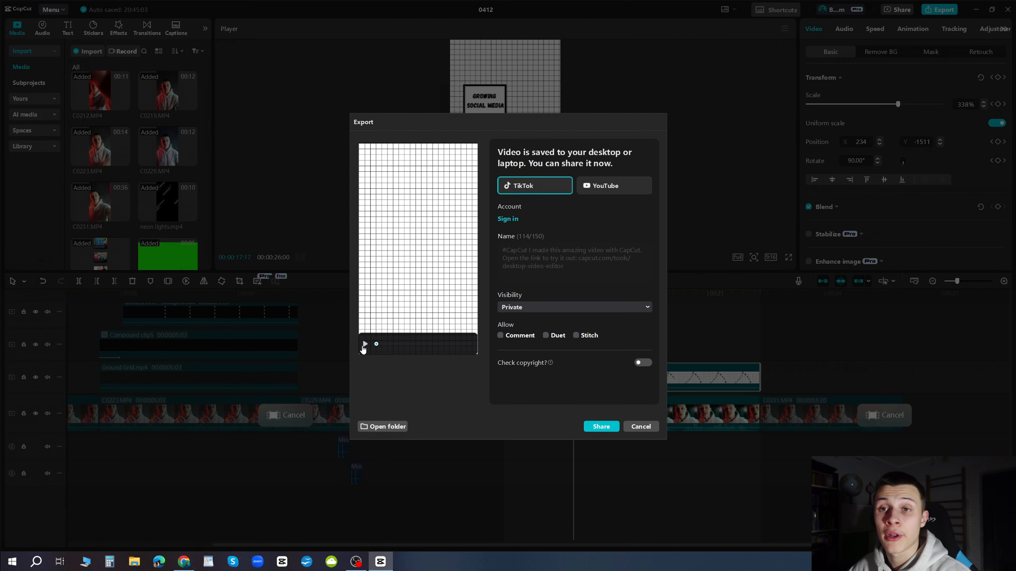
Step: Play the exported video to review the camera movement between the three cards
{"action": "left_click", "coordinate": [364, 346]}
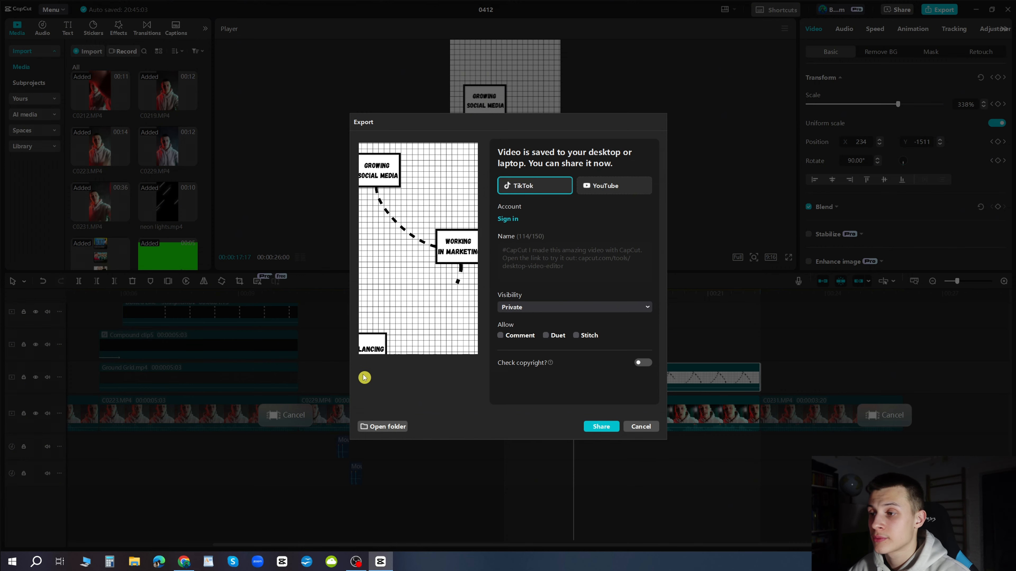
{"action": "mouse_move", "coordinate": [365, 342]}
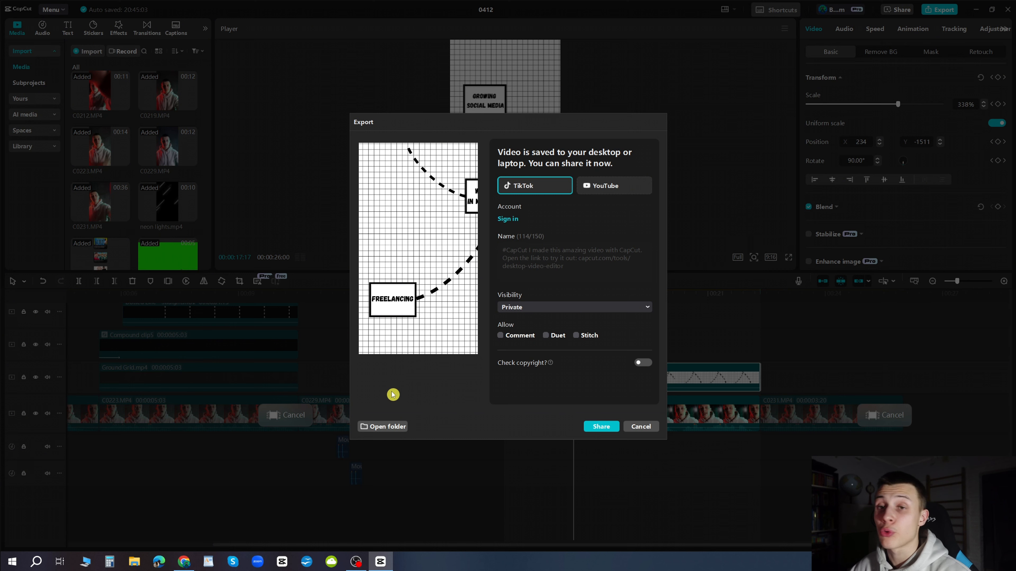
{"action": "left_click", "coordinate": [417, 344]}
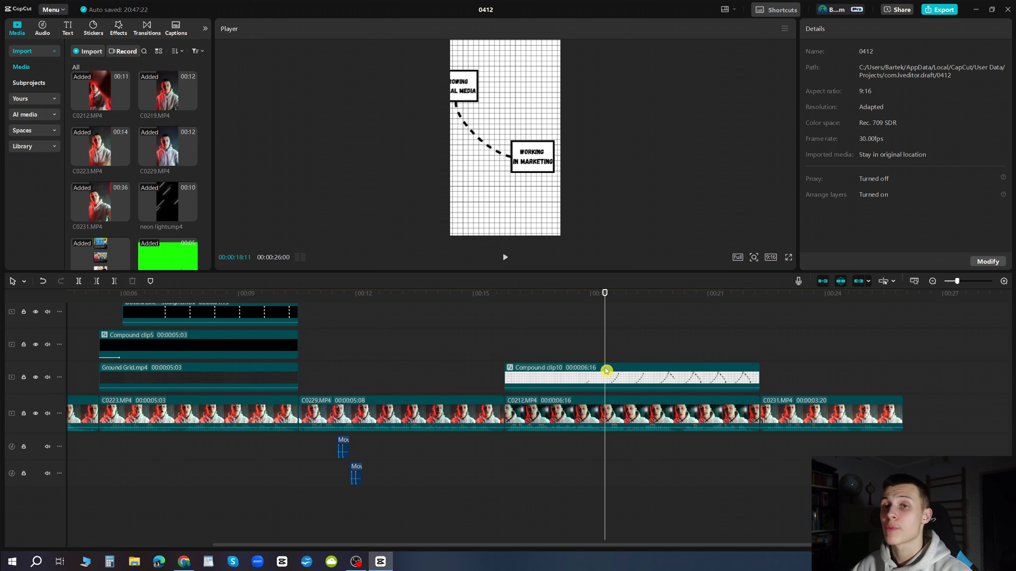
Step: Add a transform keyframe to the compound clip at 00:00:18:09 and move the keyframe just after it to 00:00:18:20
{"action": "left_click", "coordinate": [606, 371]}
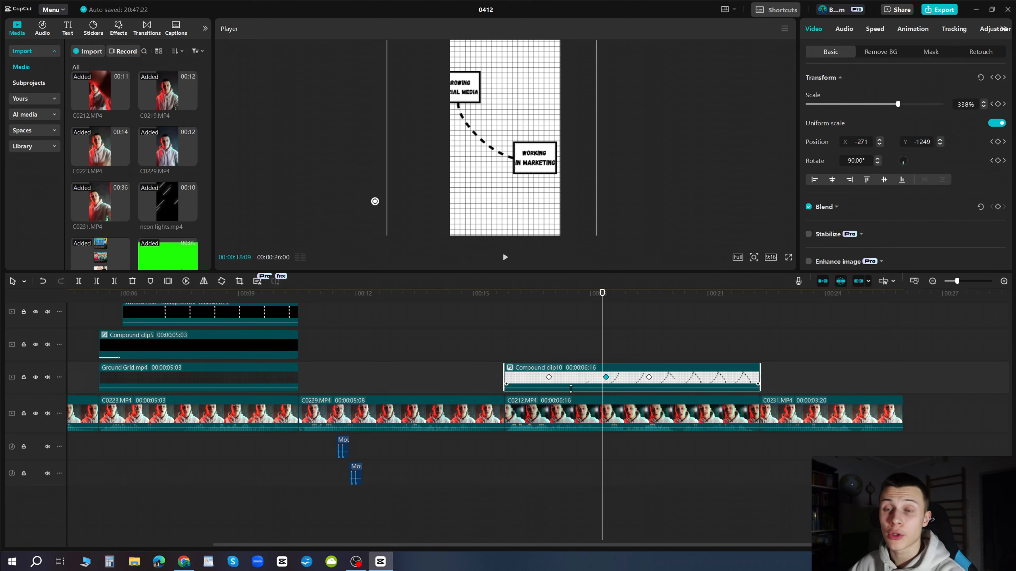
{"action": "left_click", "coordinate": [999, 78]}
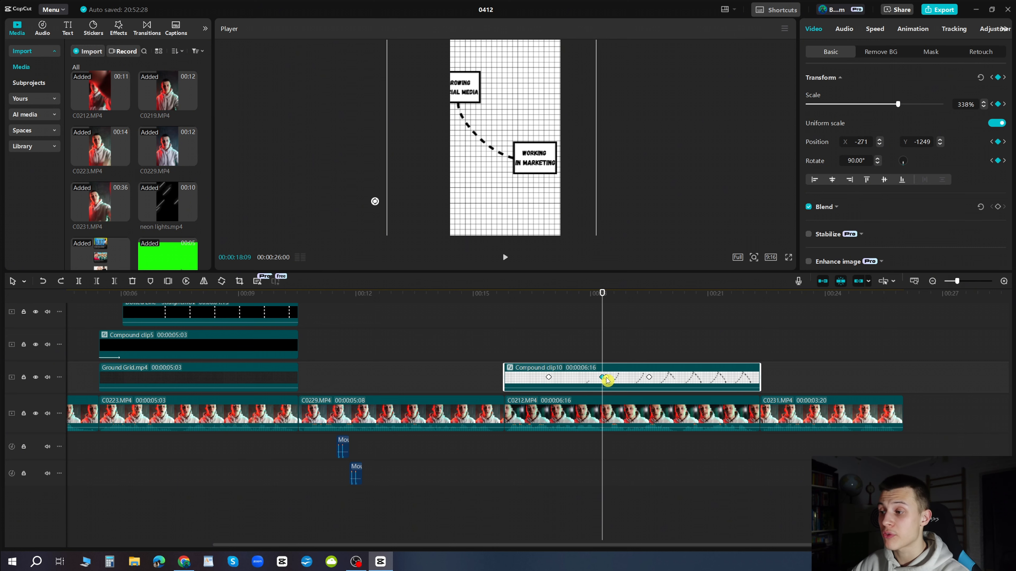
{"action": "left_click", "coordinate": [616, 380]}
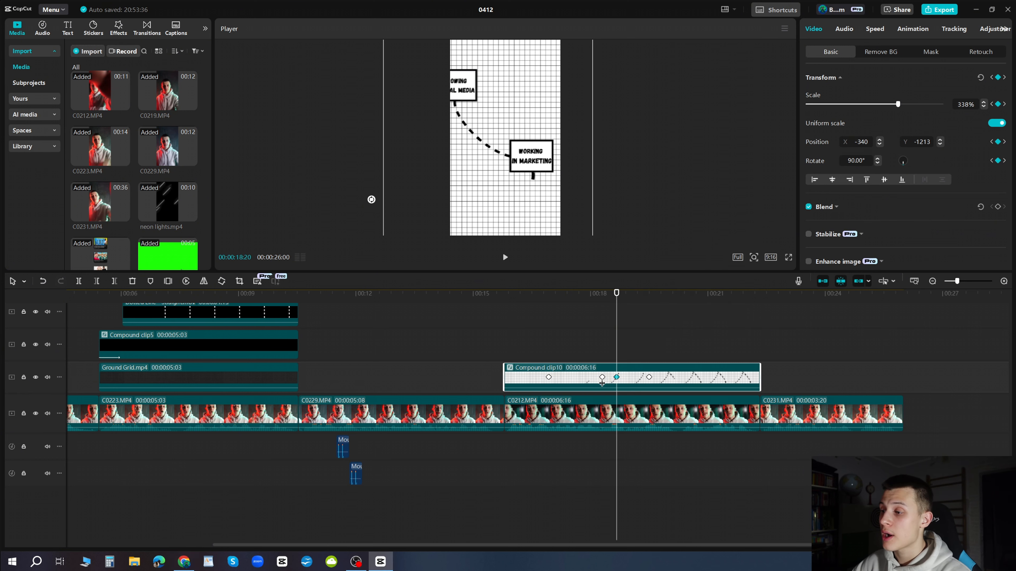
Step: Play the exported video to review the compound clip's camera move with its adjusted keyframes
{"action": "left_click", "coordinate": [602, 381]}
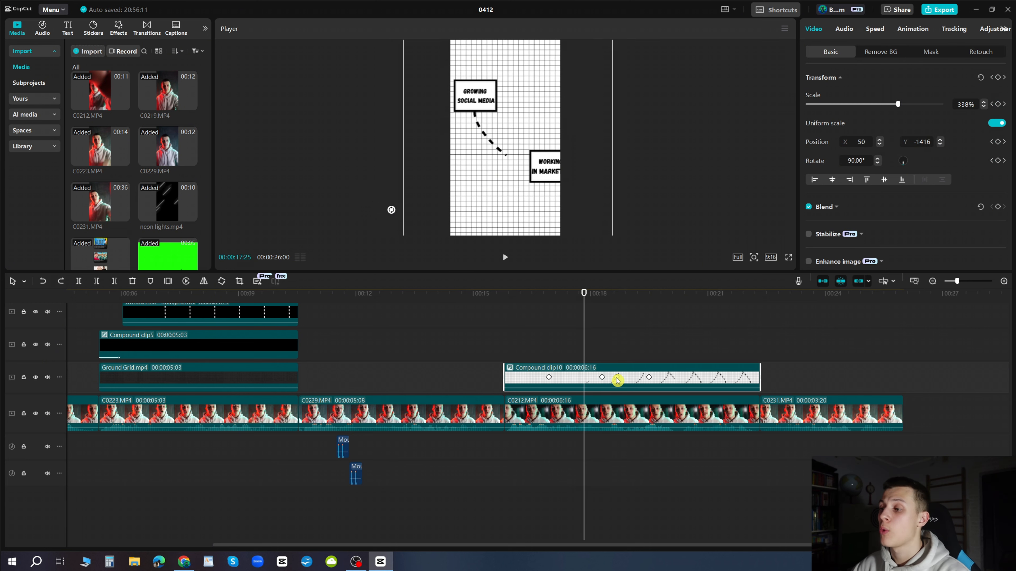
{"action": "left_click", "coordinate": [618, 379]}
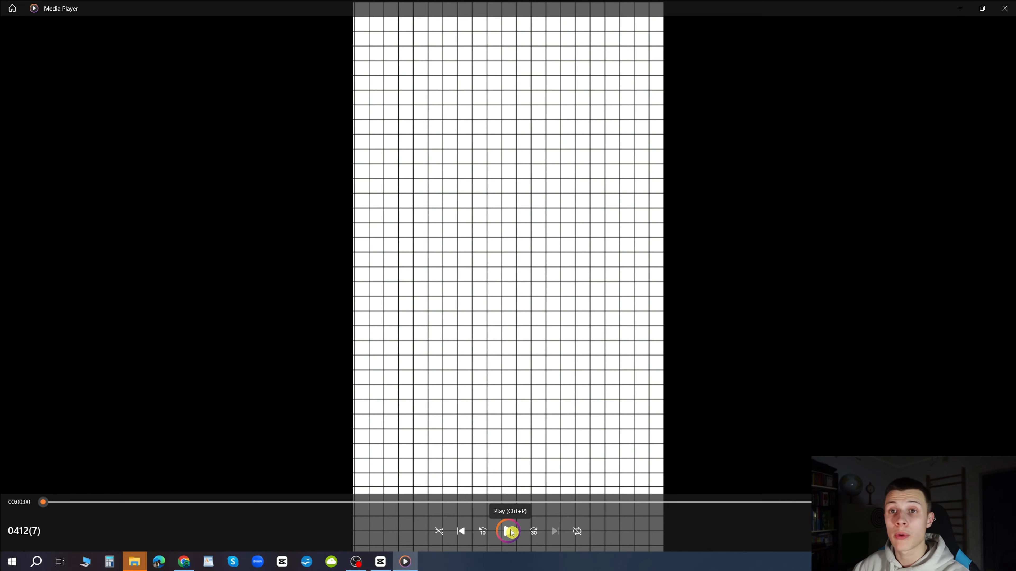
{"action": "left_click", "coordinate": [509, 532]}
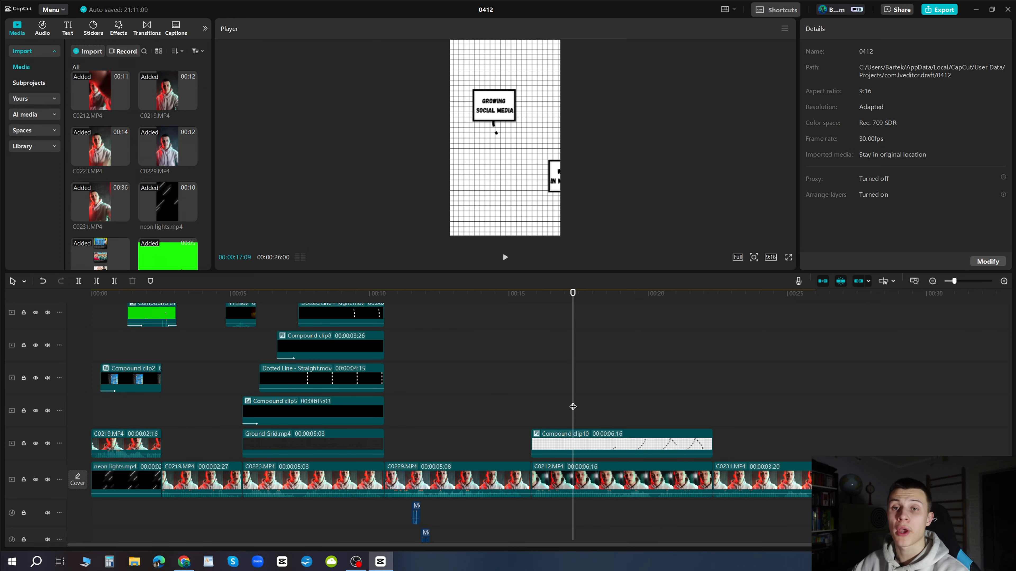
Step: Show the compound clip's variable speed animation curves and apply the Ease In preset to the position move ending at 00:00:18:09
{"action": "left_click", "coordinate": [577, 441]}
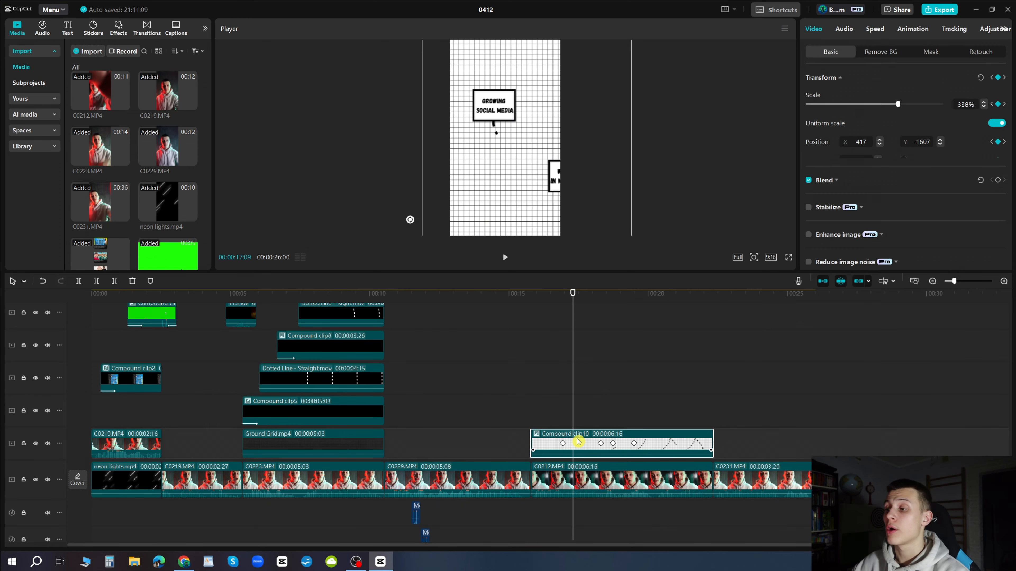
{"action": "right_click", "coordinate": [578, 441]}
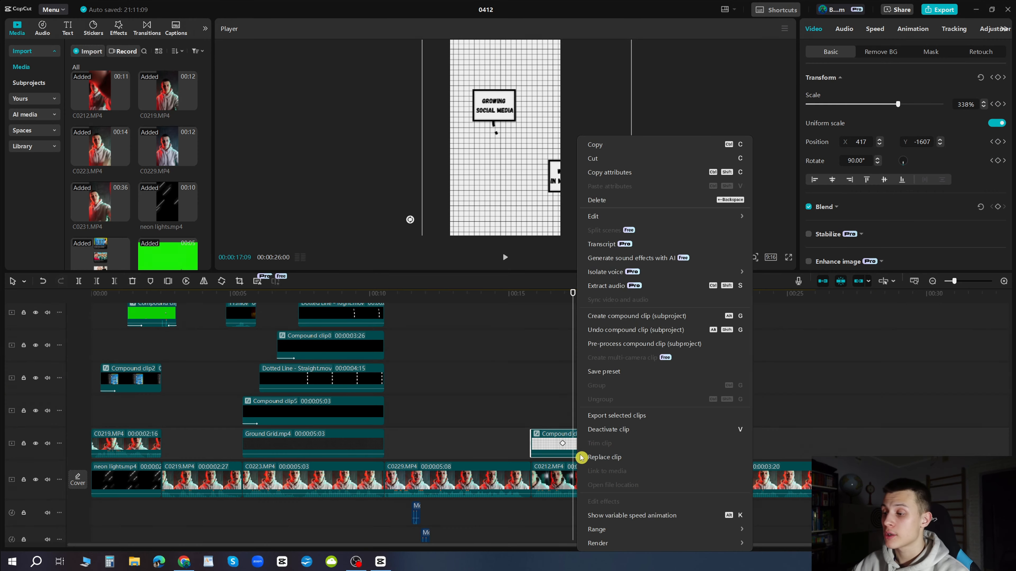
{"action": "left_click", "coordinate": [626, 516]}
{"action": "left_click", "coordinate": [601, 469]}
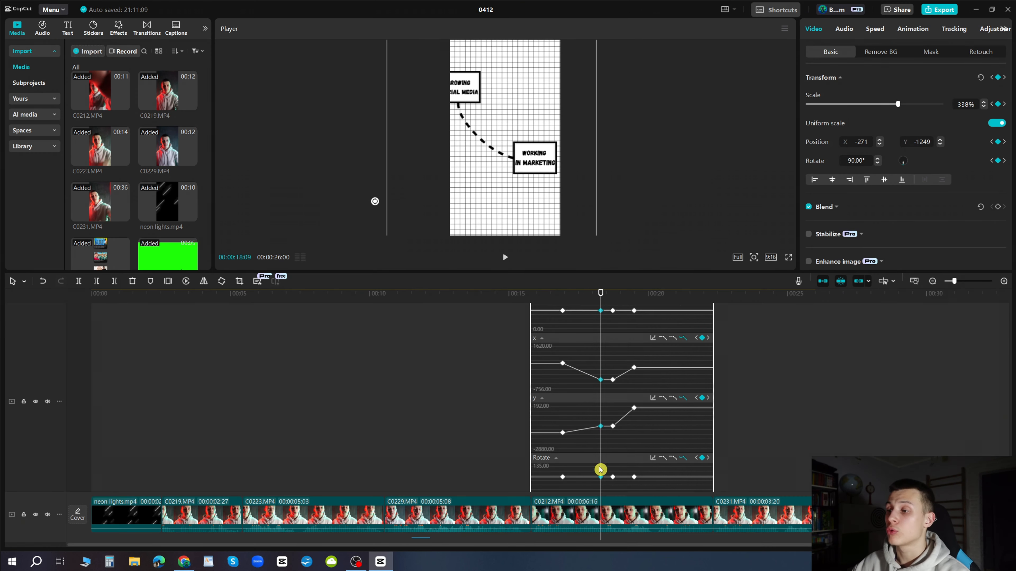
{"action": "left_click", "coordinate": [654, 340]}
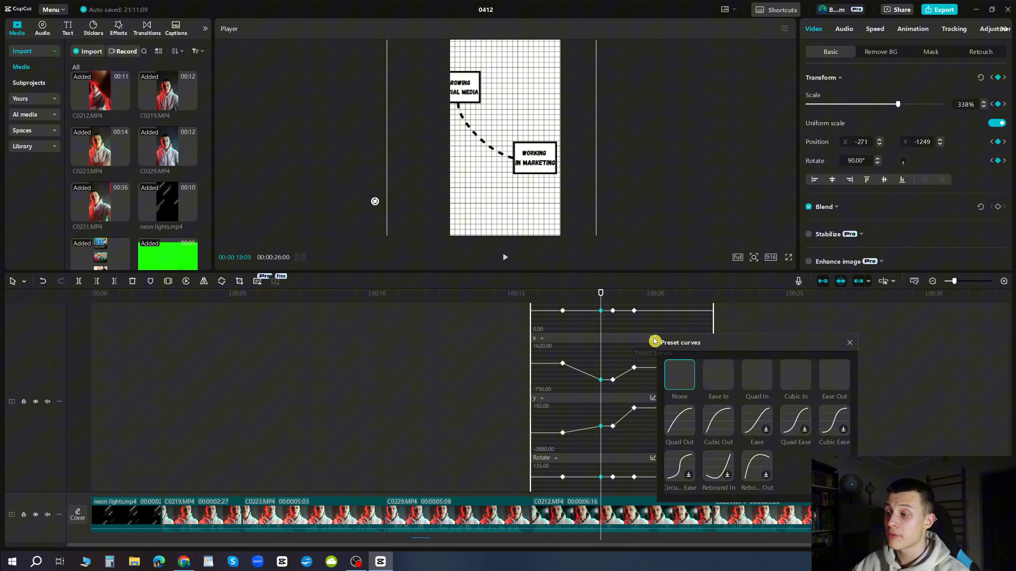
{"action": "left_click", "coordinate": [717, 378]}
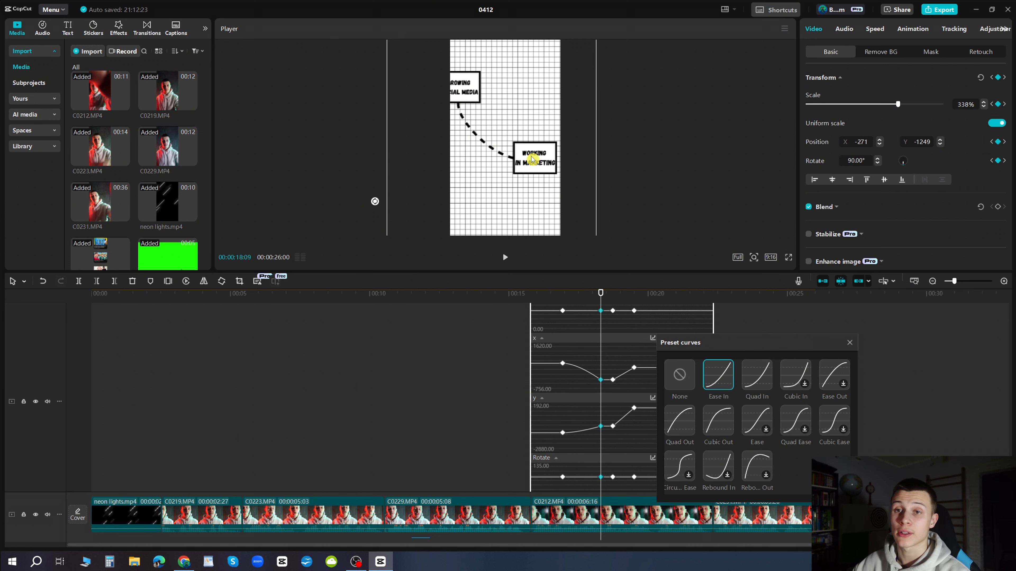
{"action": "left_click", "coordinate": [849, 342]}
Step: Apply the Ease In preset curve to the compound clip's position move ending at the 00:00:19:15 keyframe
{"action": "scroll", "coordinate": [608, 460], "scroll_direction": "down", "scroll_amount": 2}
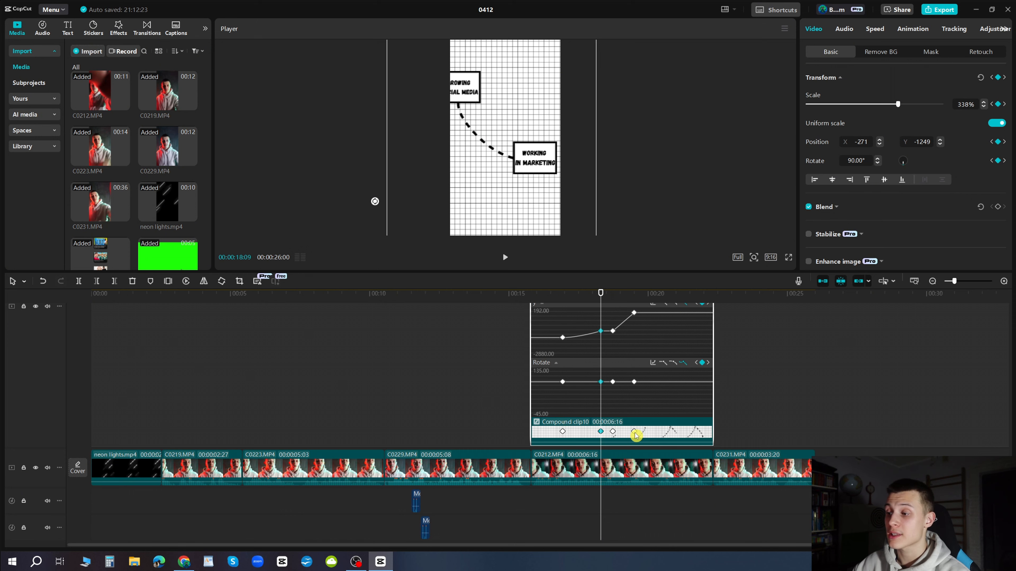
{"action": "left_click", "coordinate": [635, 432]}
{"action": "scroll", "coordinate": [639, 448], "scroll_direction": "up", "scroll_amount": 5}
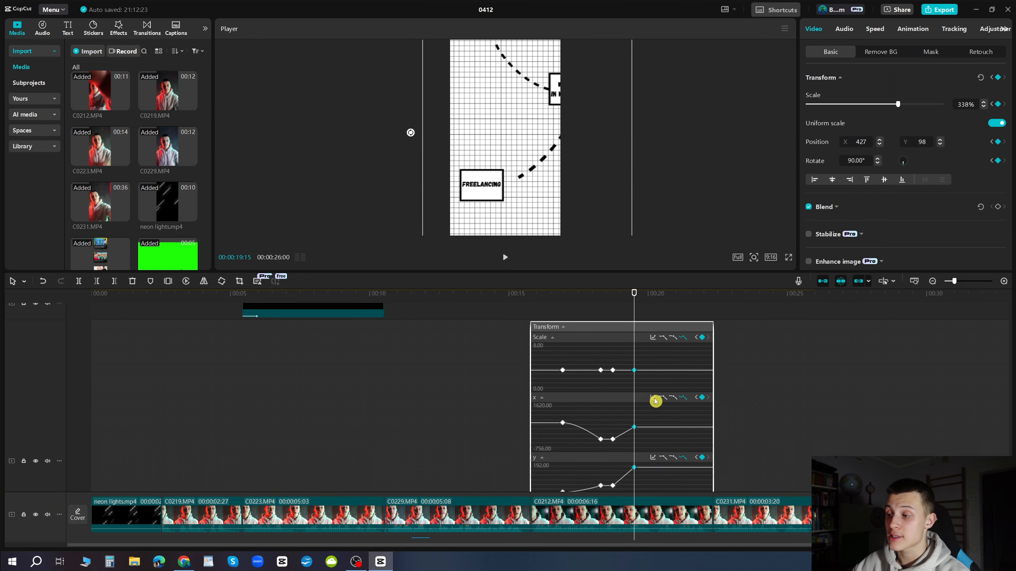
{"action": "left_click", "coordinate": [654, 399]}
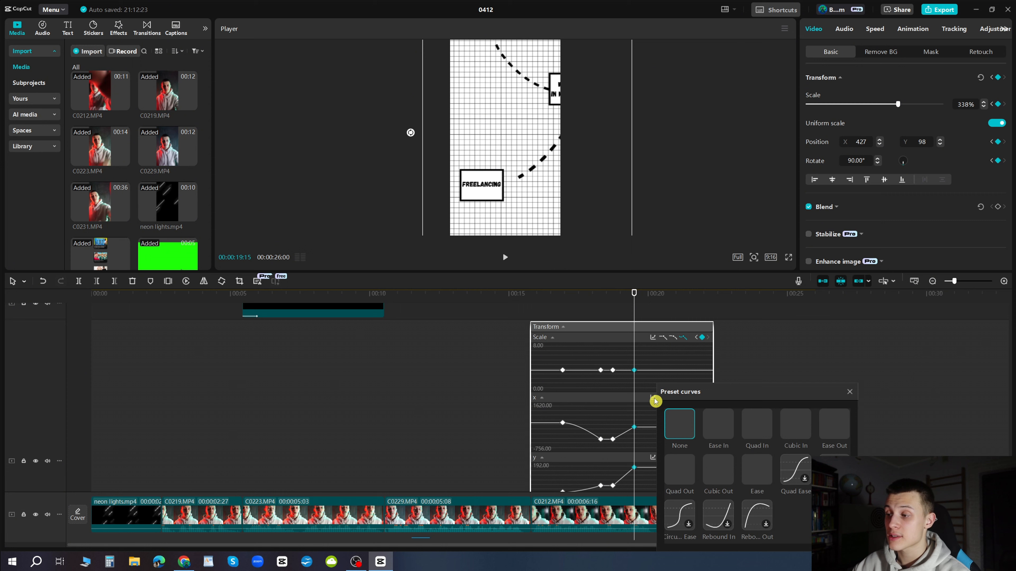
{"action": "left_click", "coordinate": [718, 428]}
{"action": "left_click", "coordinate": [849, 392]}
Step: Hide the variable speed animation curves of the compound clip
{"action": "scroll", "coordinate": [605, 418], "scroll_direction": "down", "scroll_amount": 2}
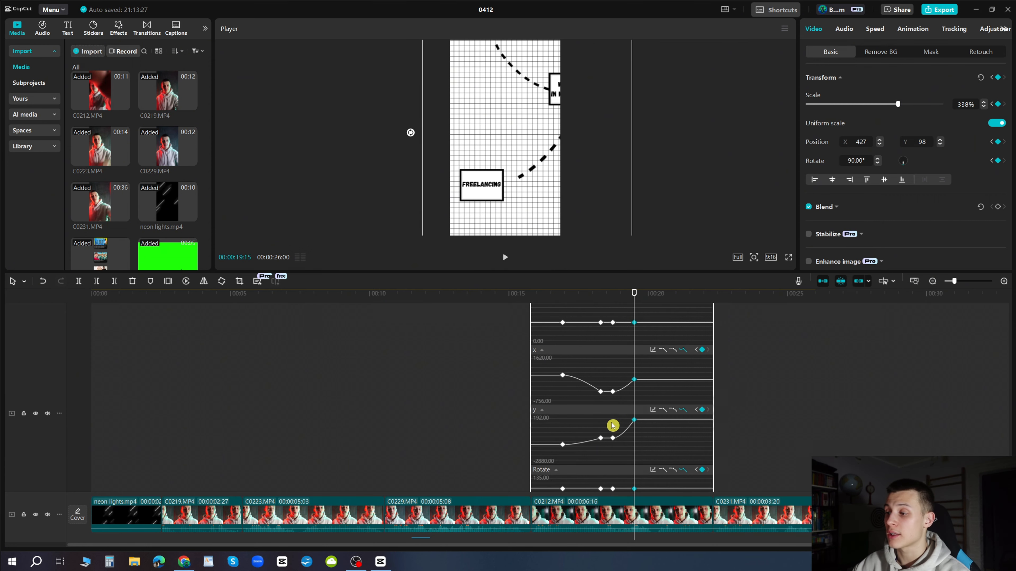
{"action": "right_click", "coordinate": [612, 425]}
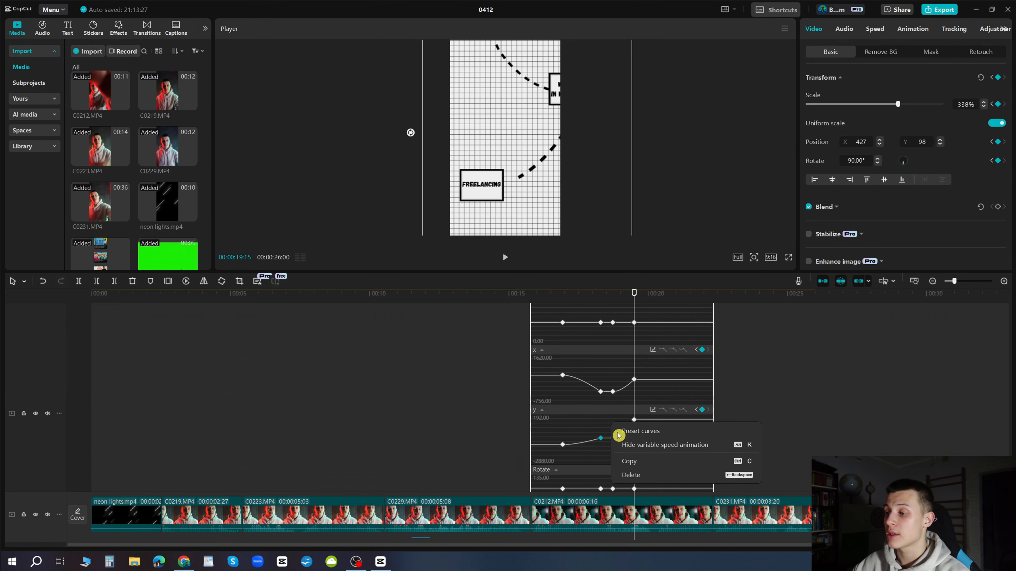
{"action": "left_click", "coordinate": [639, 446]}
{"action": "scroll", "coordinate": [639, 449], "scroll_direction": "down", "scroll_amount": 2}
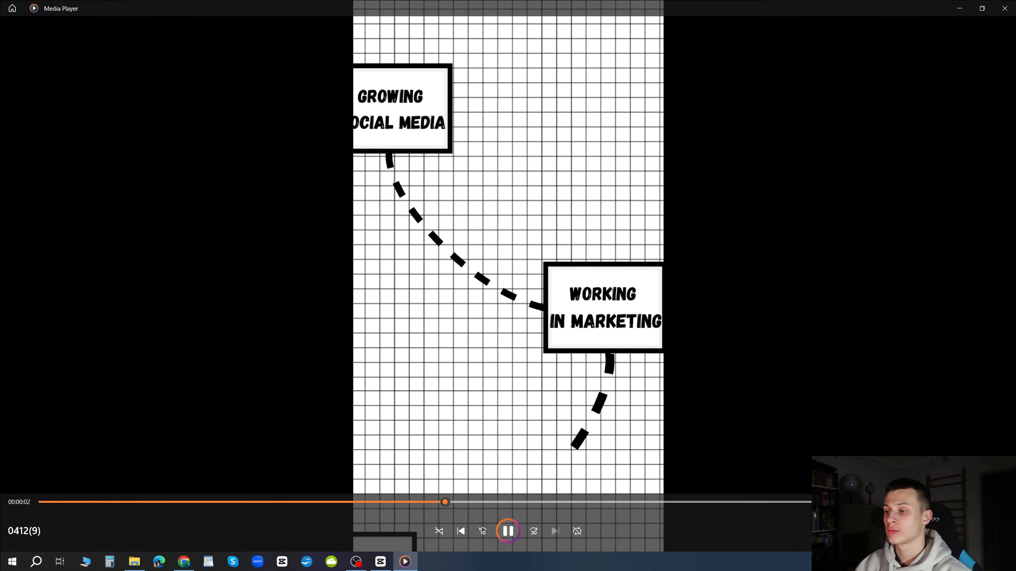
Step: Add Untitled design.jpg above C0212 at about 00:00:19:27 and place Light 01 - Copy.png on the track beneath it
{"action": "left_click", "coordinate": [207, 416]}
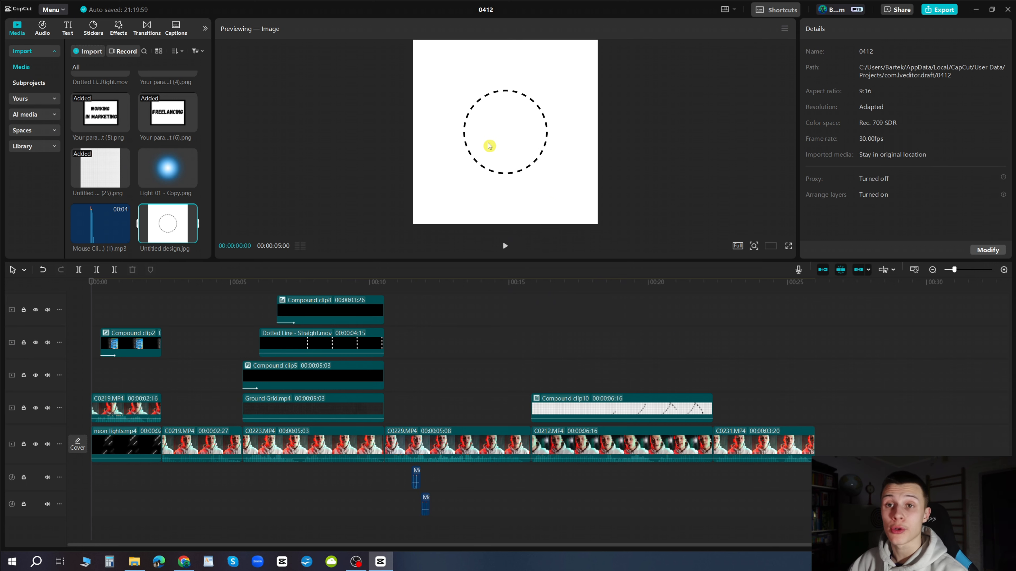
{"action": "scroll", "coordinate": [634, 431], "scroll_direction": "up", "scroll_amount": 2}
{"action": "left_click", "coordinate": [634, 431]}
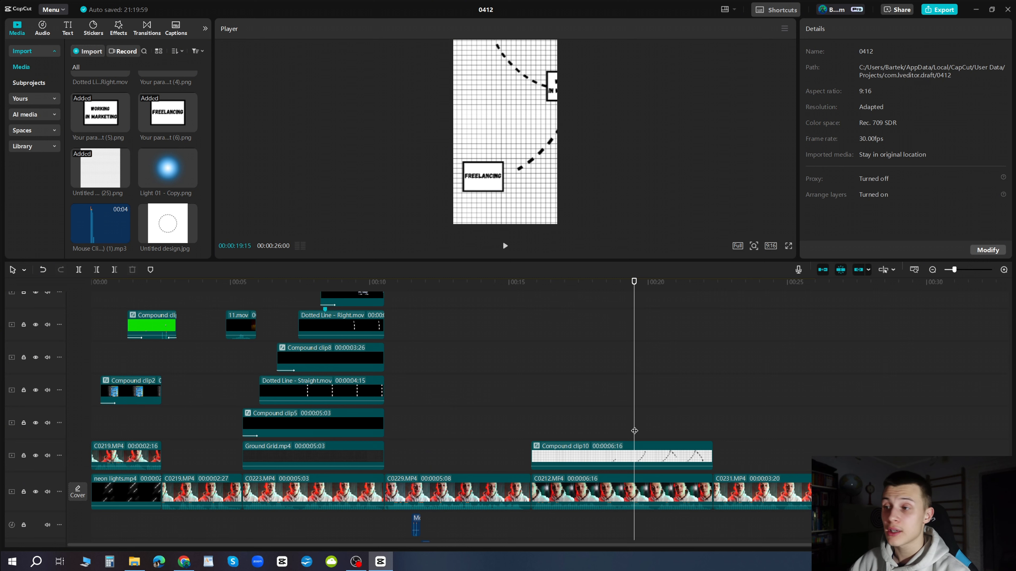
{"action": "left_click_drag", "start_coordinate": [634, 431], "coordinate": [641, 457]}
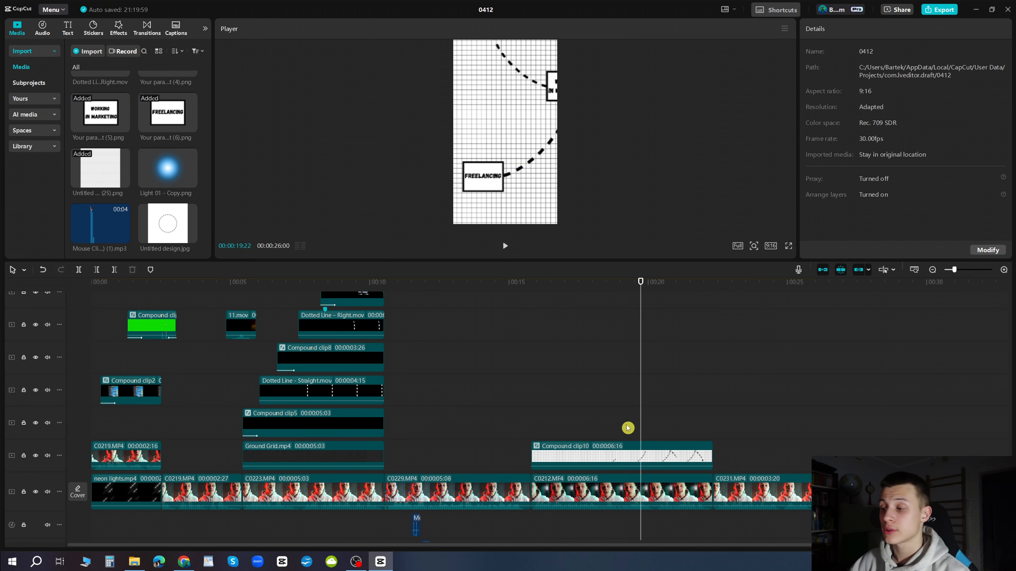
{"action": "left_click_drag", "start_coordinate": [166, 222], "coordinate": [648, 362]}
{"action": "left_click_drag", "start_coordinate": [156, 171], "coordinate": [647, 394]}
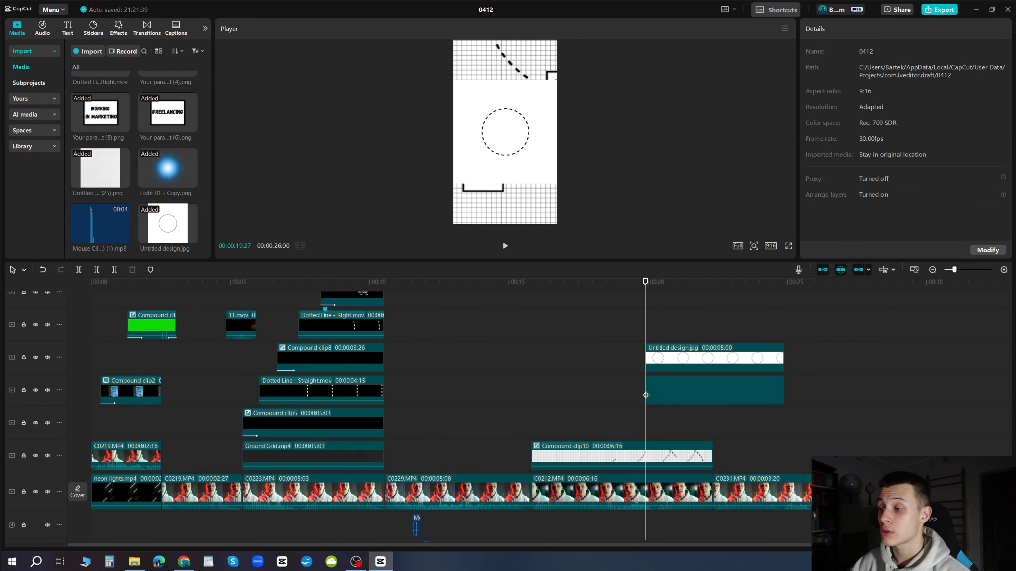
Step: Copy the TO GRAB ATTENTION / VIDEO #1 way compound clip above the dashed circle image and undo the copy's compound clip
{"action": "scroll", "coordinate": [440, 340], "scroll_direction": "up", "scroll_amount": 1}
{"action": "left_click", "coordinate": [351, 298]}
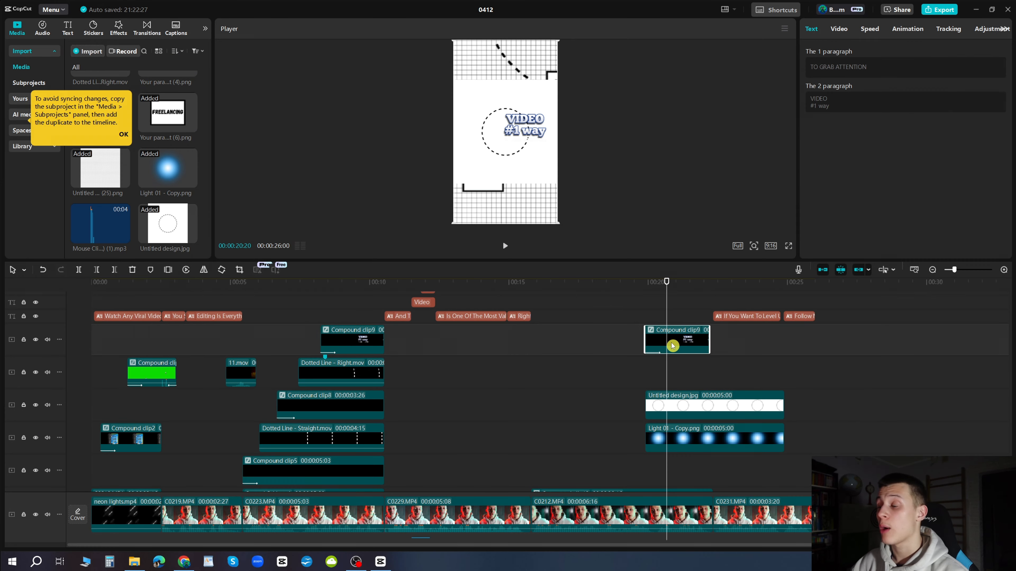
{"action": "right_click", "coordinate": [672, 346]}
{"action": "left_click", "coordinate": [710, 337]}
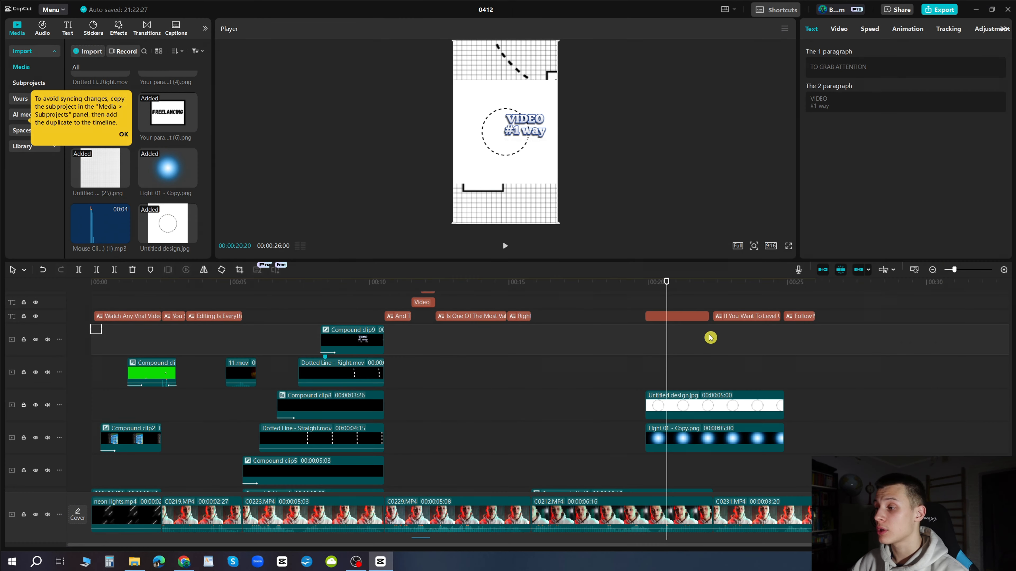
Step: Extend the TO GRAB ATTENTION text to 00:00:22:10, then split both image clips there and delete their remainders
{"action": "left_click", "coordinate": [710, 304]}
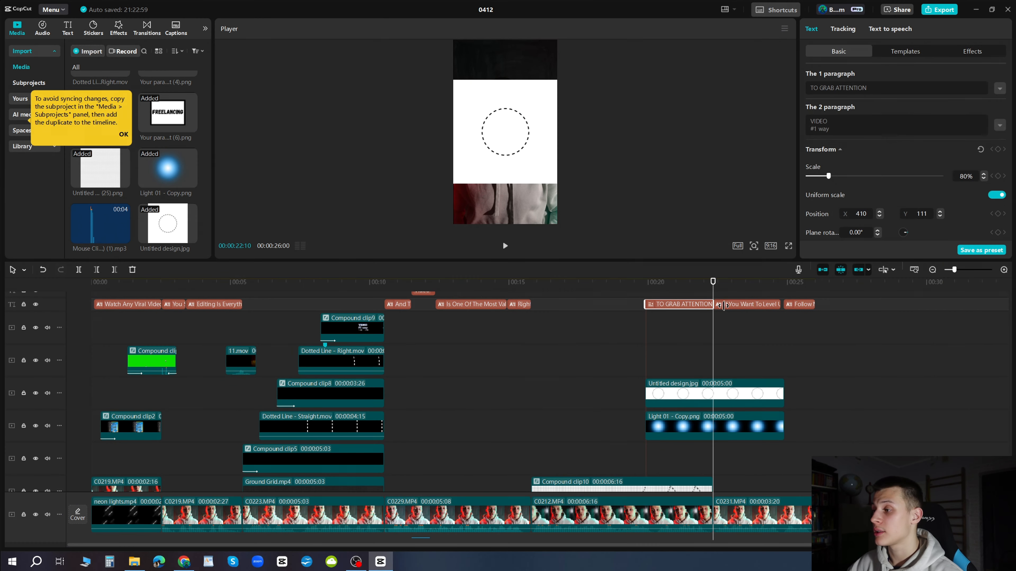
{"action": "left_click", "coordinate": [716, 392], "text": "ctrl"}
{"action": "left_click", "coordinate": [716, 419], "text": "ctrl"}
{"action": "key", "text": "ctrl+b"}
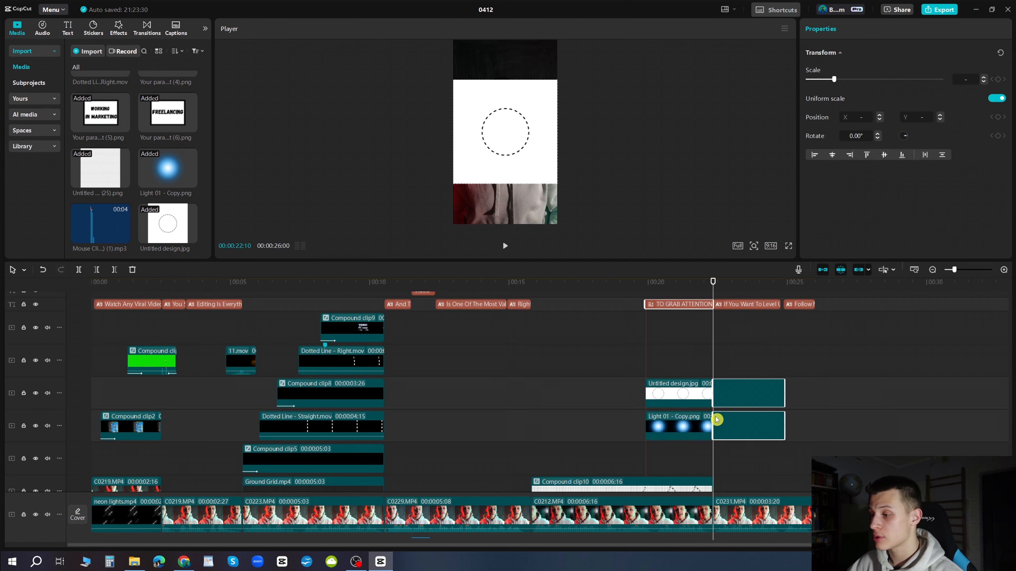
{"action": "key", "text": "Delete"}
Step: Change the copied text to SETS YOU APART and GOOD EDITING, and give it the black text effect with a white outline
{"action": "left_click", "coordinate": [681, 360]}
{"action": "left_click", "coordinate": [676, 306]}
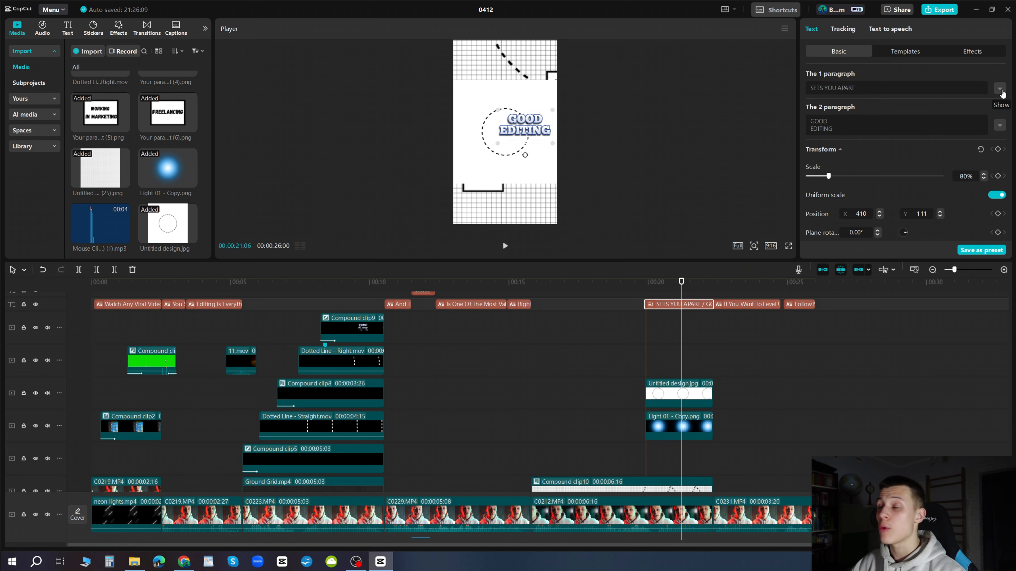
{"action": "left_click", "coordinate": [999, 90]}
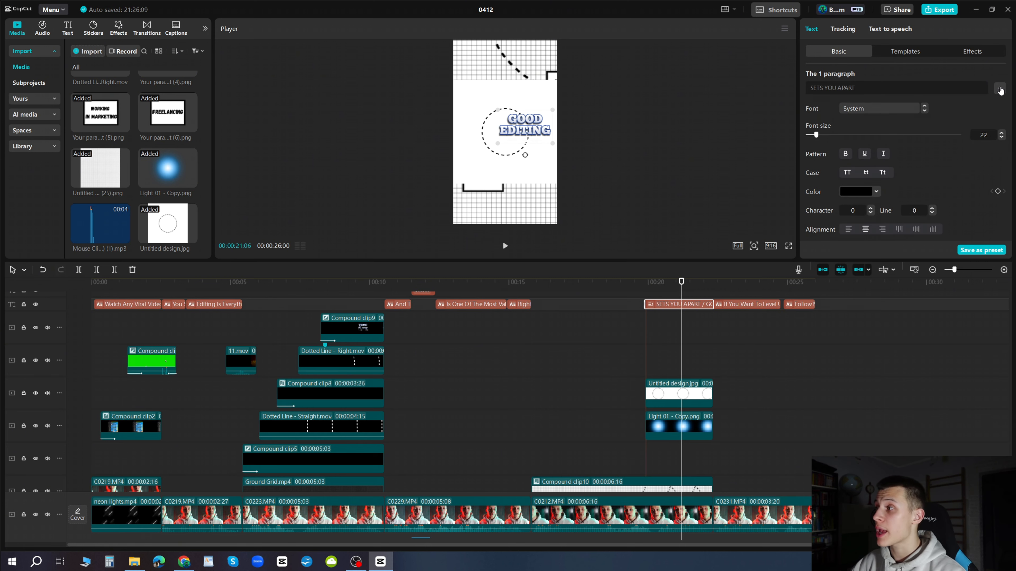
{"action": "left_click", "coordinate": [970, 56]}
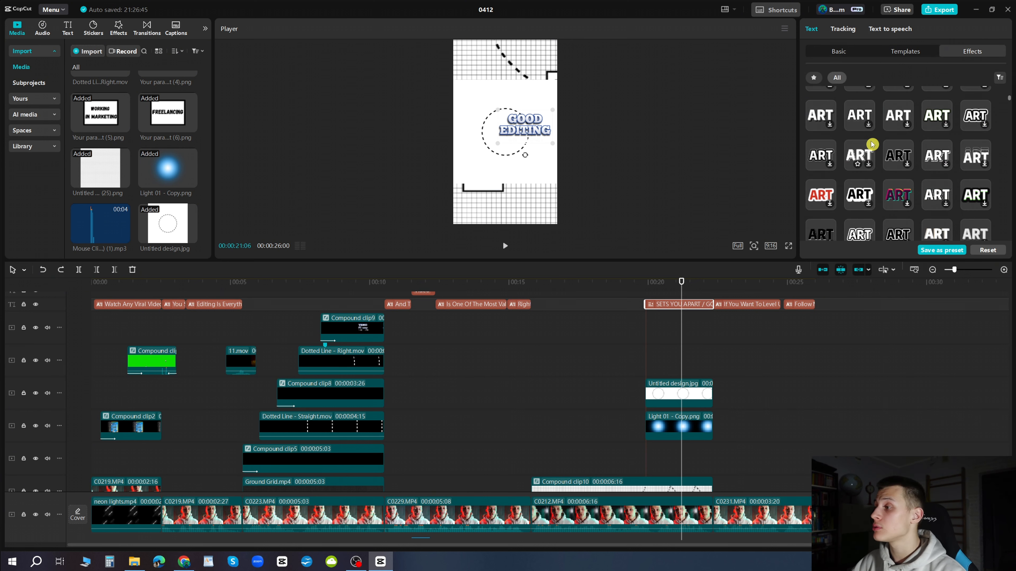
{"action": "scroll", "coordinate": [863, 156], "scroll_direction": "down", "scroll_amount": 2}
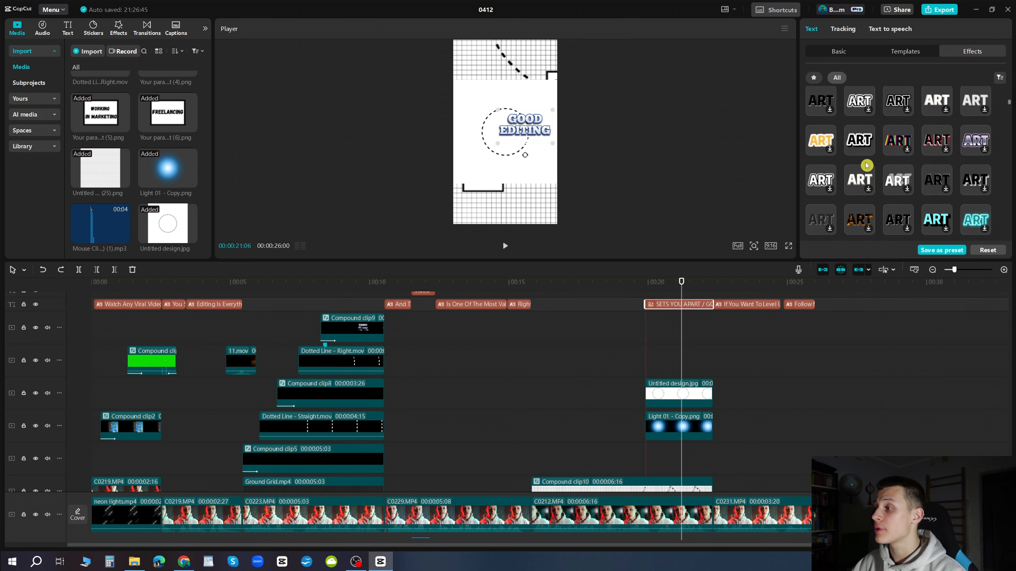
{"action": "left_click", "coordinate": [858, 145]}
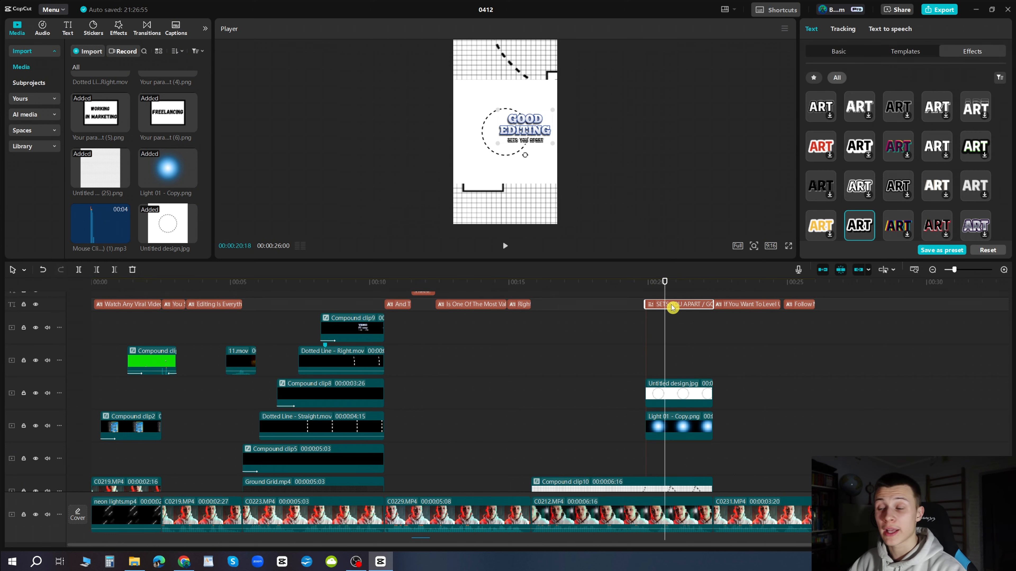
Step: Turn the GOOD EDITING text into a compound clip and give it the Fade In animation lasting 0.5 s
{"action": "right_click", "coordinate": [671, 306]}
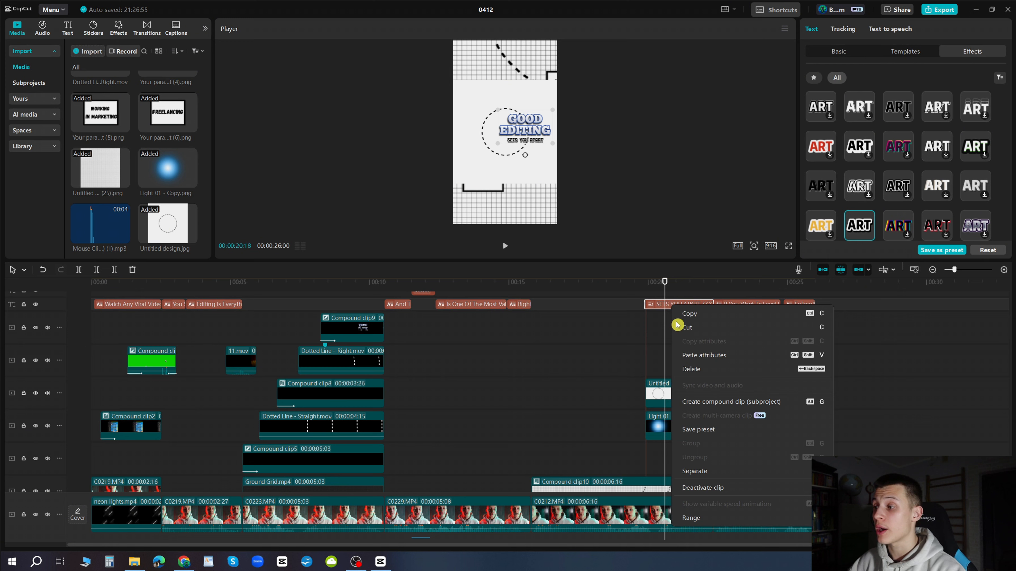
{"action": "left_click", "coordinate": [707, 403]}
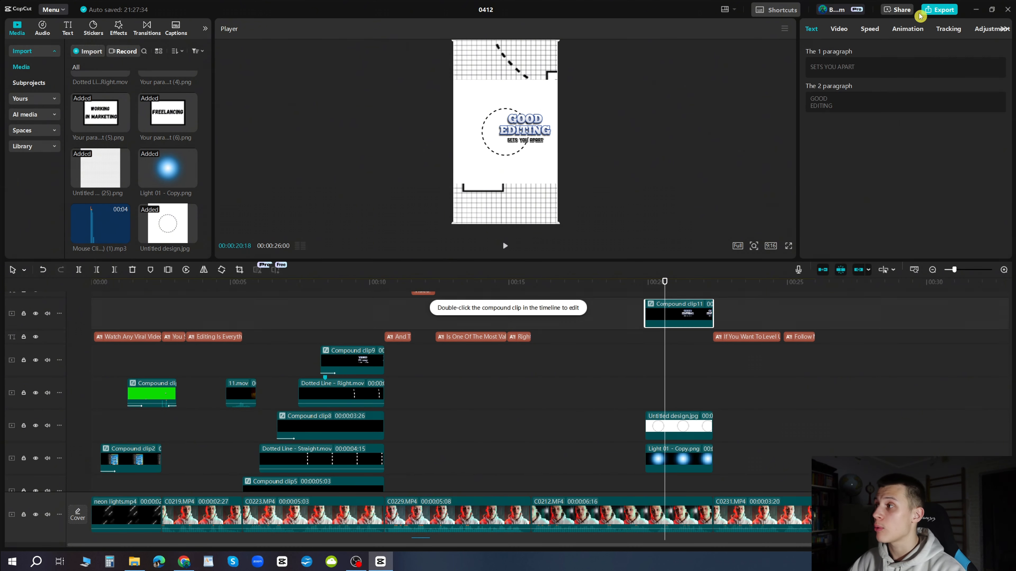
{"action": "left_click", "coordinate": [912, 32]}
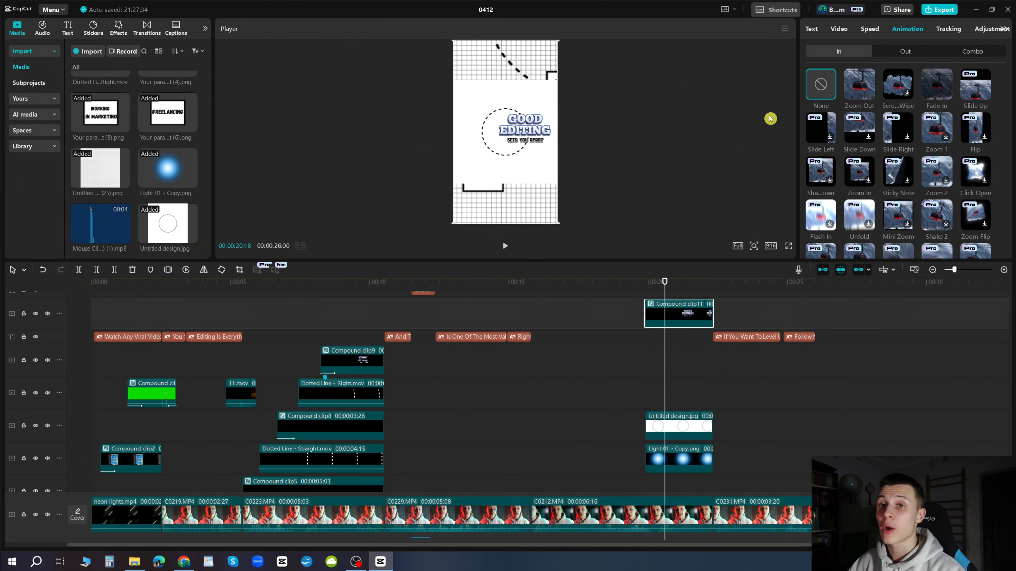
{"action": "left_click", "coordinate": [943, 94]}
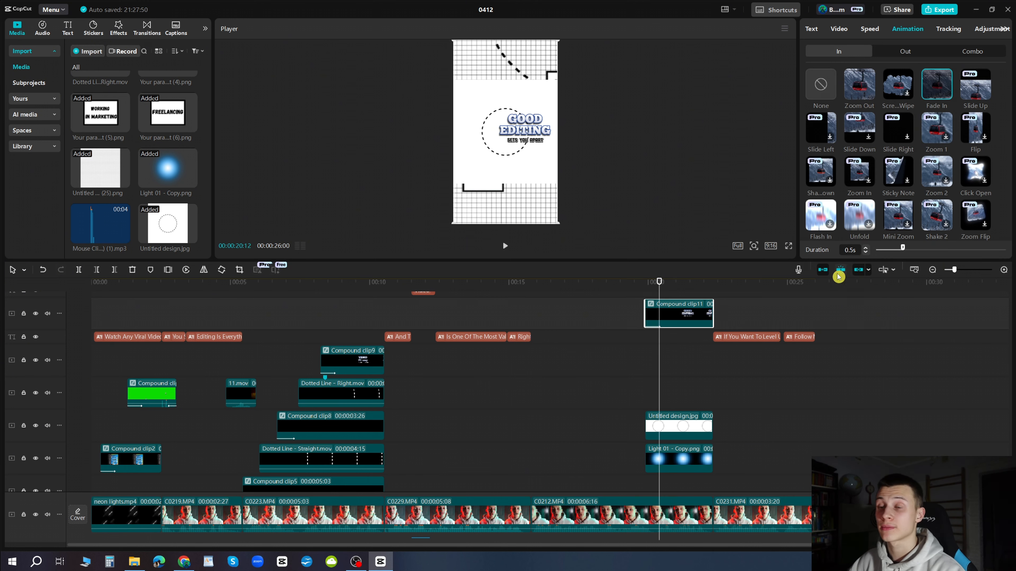
Step: Set the blend mode of the Untitled design.jpg dashed circle clip to Multiply, and select the Light 01 - Copy.png clip
{"action": "left_click", "coordinate": [664, 398]}
{"action": "left_click", "coordinate": [676, 426]}
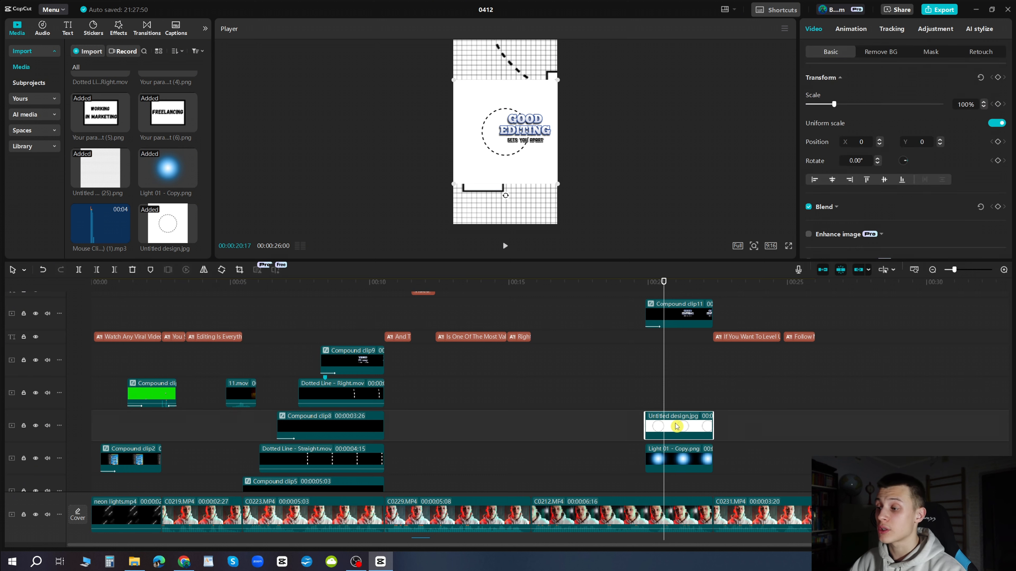
{"action": "left_click", "coordinate": [836, 212]}
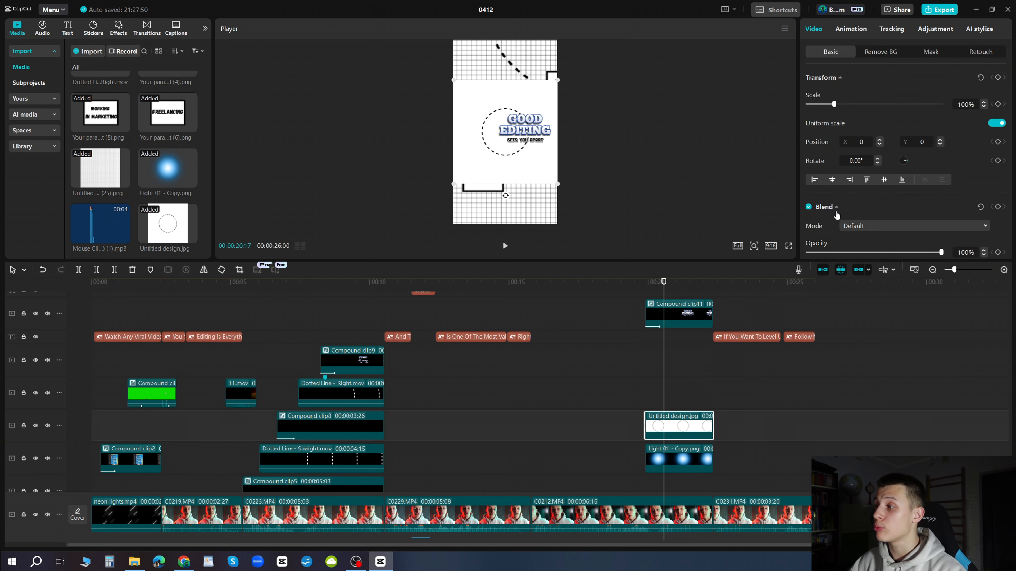
{"action": "scroll", "coordinate": [837, 216], "scroll_direction": "down", "scroll_amount": 3}
{"action": "left_click", "coordinate": [864, 157]}
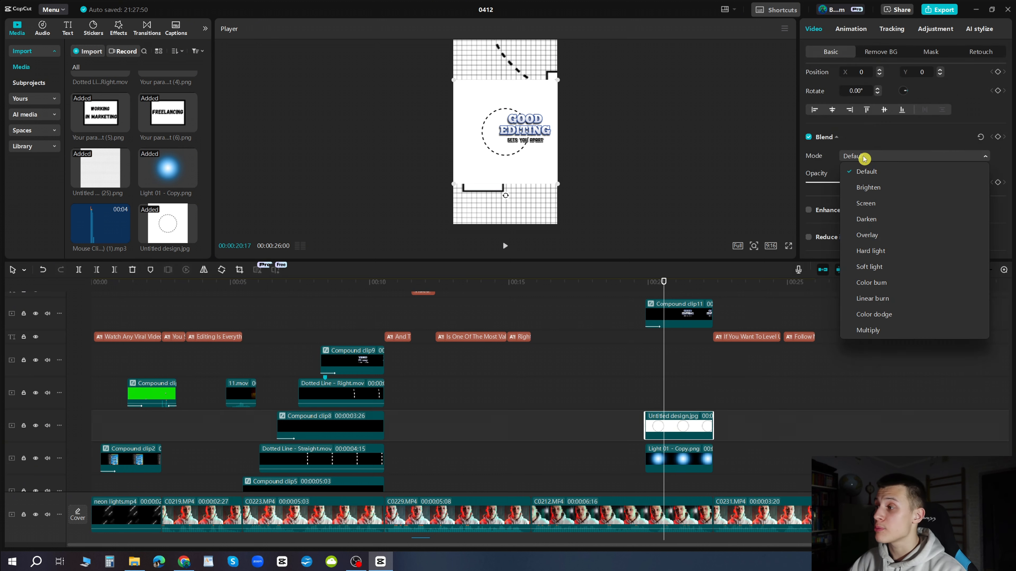
{"action": "left_click", "coordinate": [875, 331]}
{"action": "left_click", "coordinate": [681, 448]}
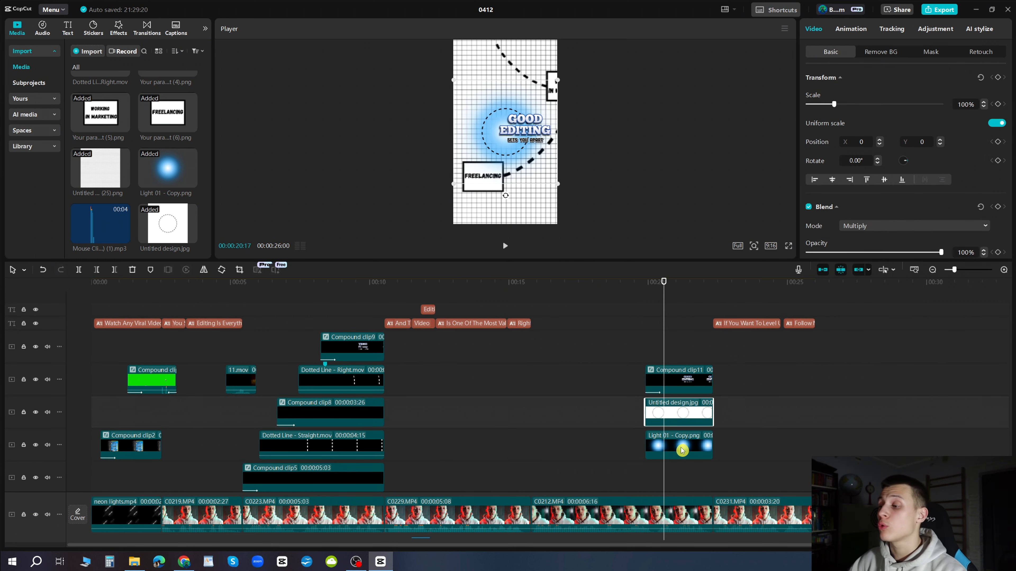
Step: Lower the opacity of the Light 01 - Copy.png glow clip to about 81%
{"action": "scroll", "coordinate": [927, 221], "scroll_direction": "down", "scroll_amount": 1}
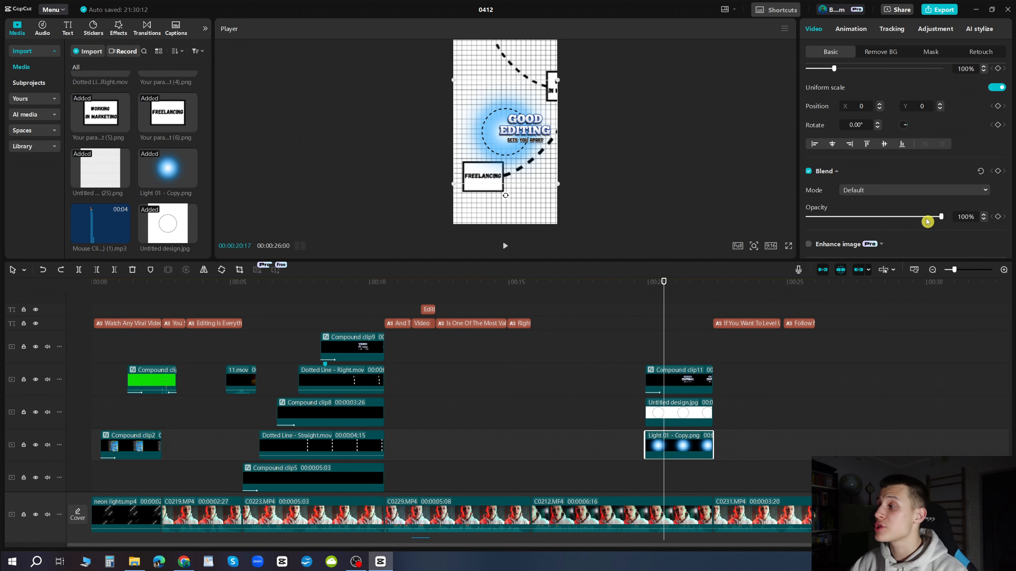
{"action": "left_click_drag", "start_coordinate": [927, 221], "coordinate": [918, 222]}
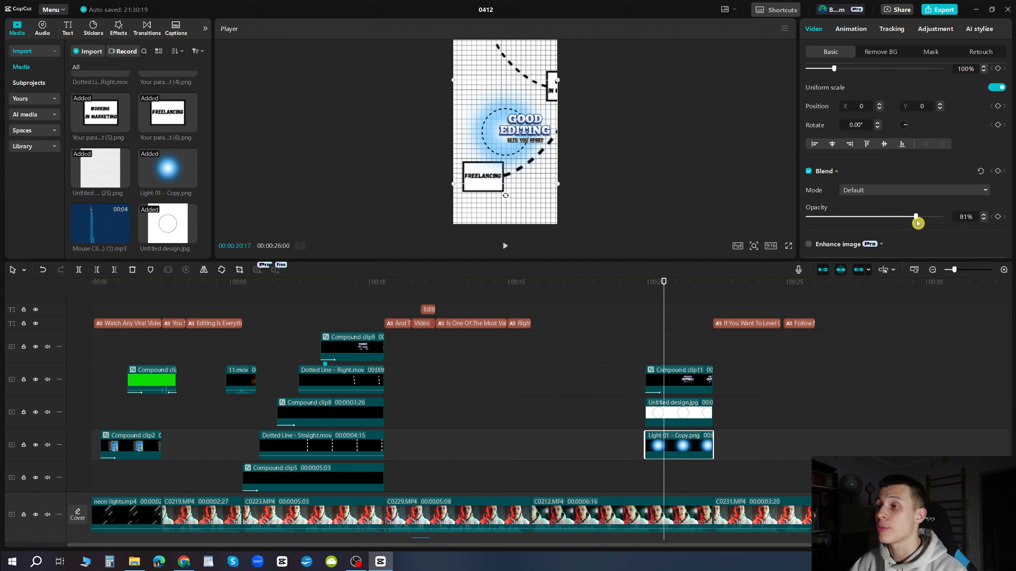
{"action": "left_click_drag", "start_coordinate": [702, 352], "coordinate": [673, 447]}
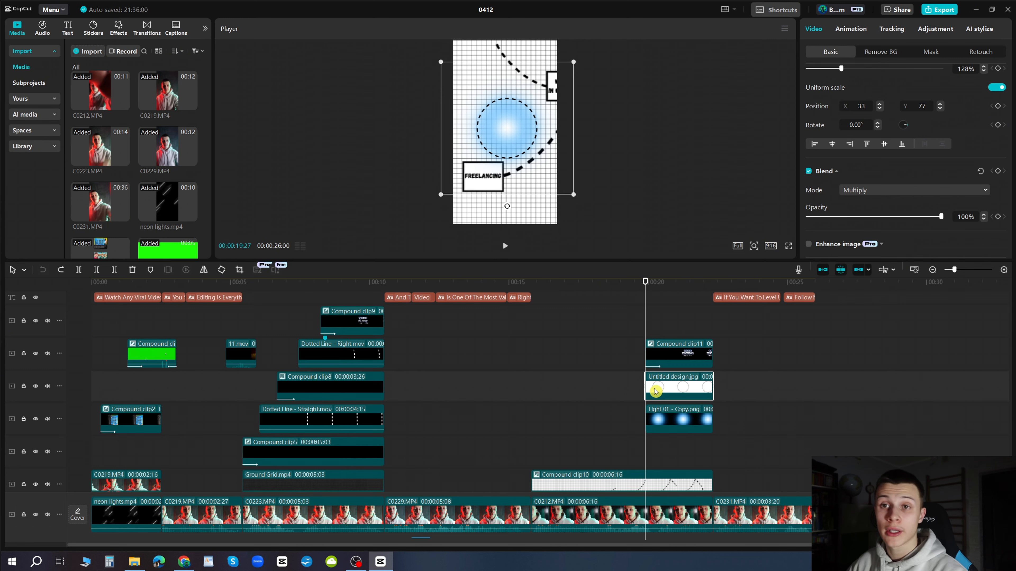
Step: Keyframe the Untitled design.jpg dashed circle clip's opacity from 0% at 00:00:19:27 to 100% at 00:00:20:13
{"action": "left_click", "coordinate": [838, 217]}
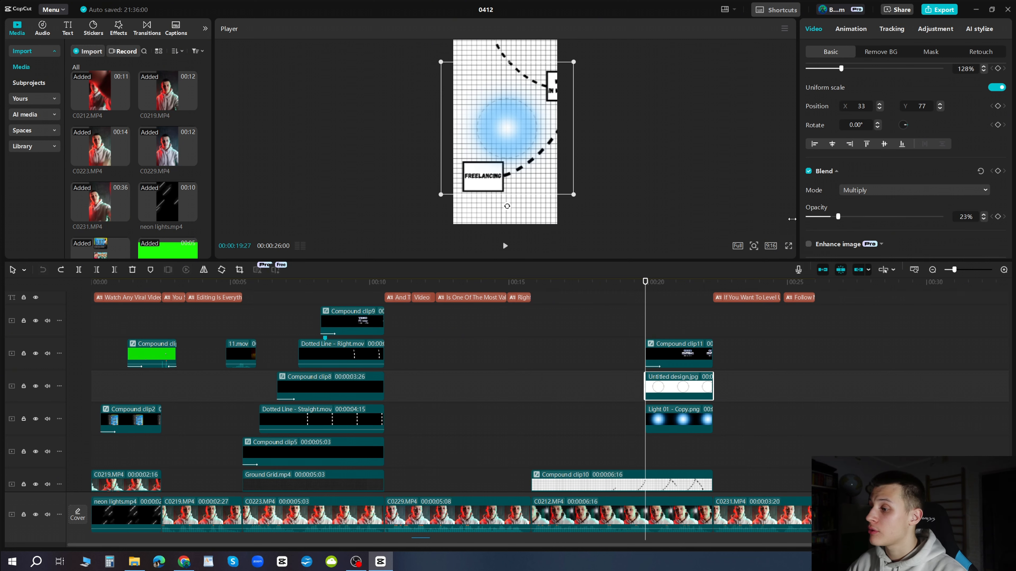
{"action": "left_click_drag", "start_coordinate": [792, 219], "coordinate": [778, 221]}
{"action": "left_click", "coordinate": [996, 172]}
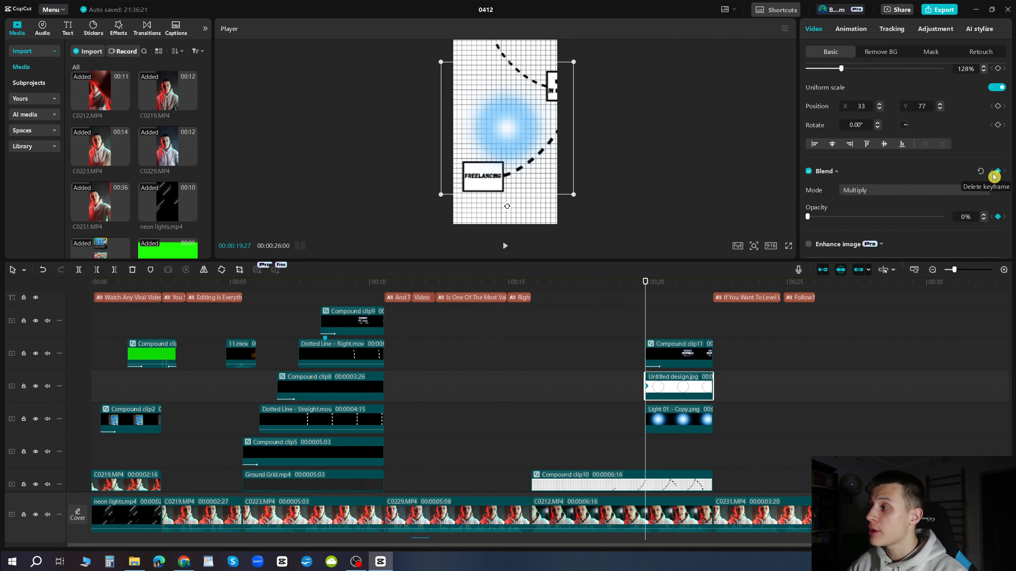
{"action": "left_click", "coordinate": [660, 330]}
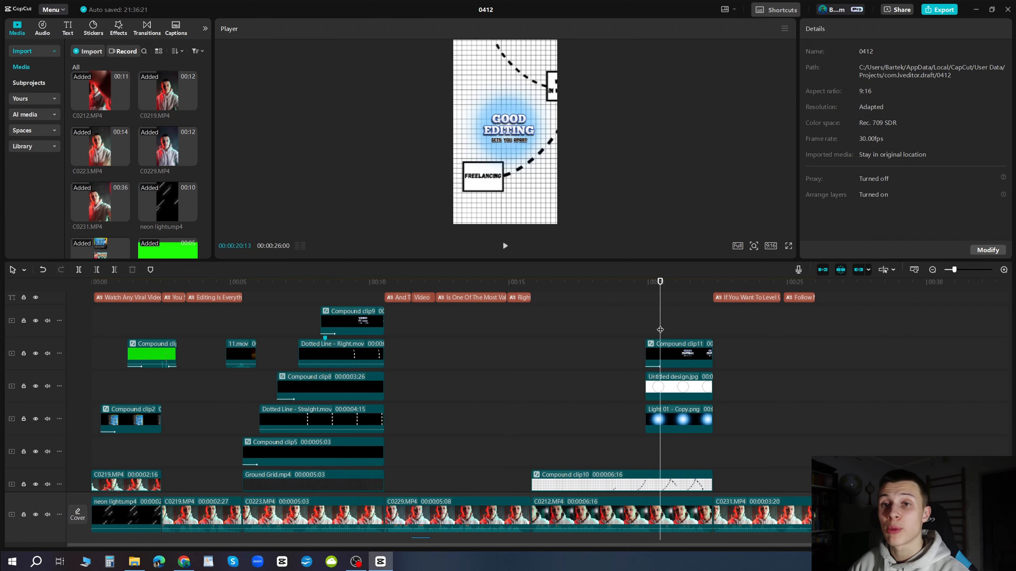
{"action": "left_click", "coordinate": [679, 387]}
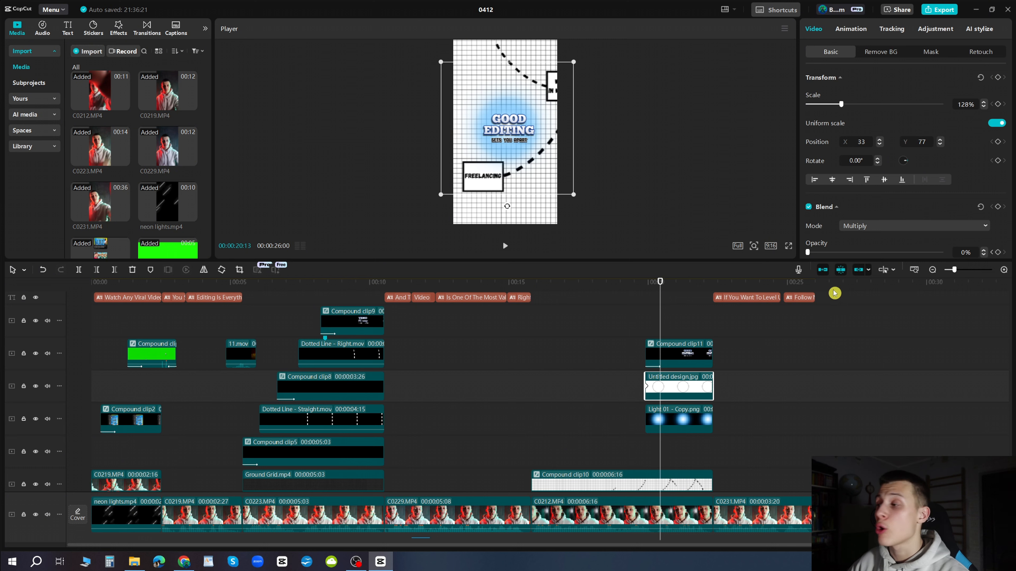
{"action": "left_click_drag", "start_coordinate": [890, 257], "coordinate": [975, 256]}
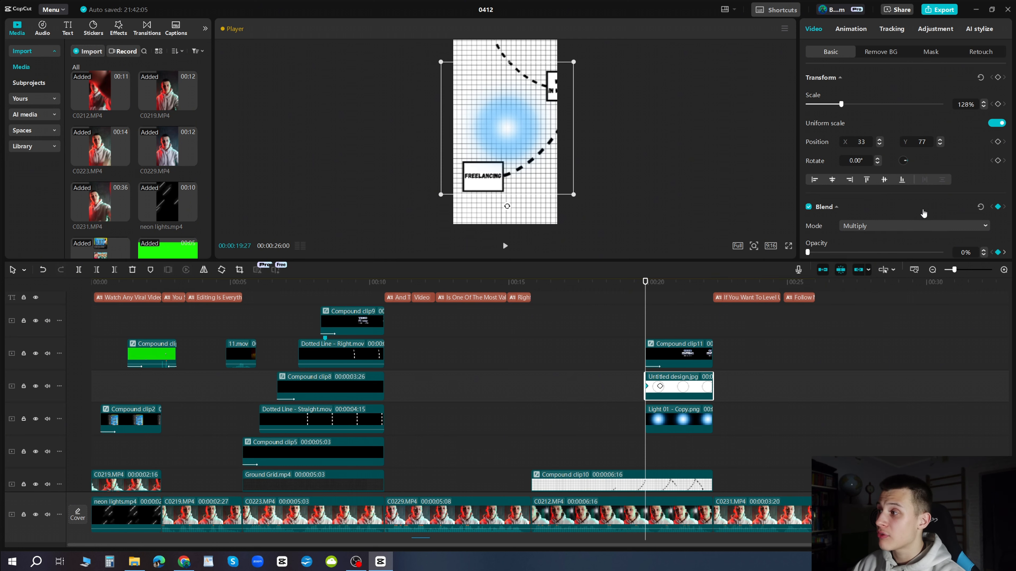
Step: Keyframe the dashed circle's rotation from 0° at 00:00:19:27 to a turned angle at 00:00:22:10, and give the Light 01 - Copy.png clip an entrance animation
{"action": "left_click", "coordinate": [997, 162]}
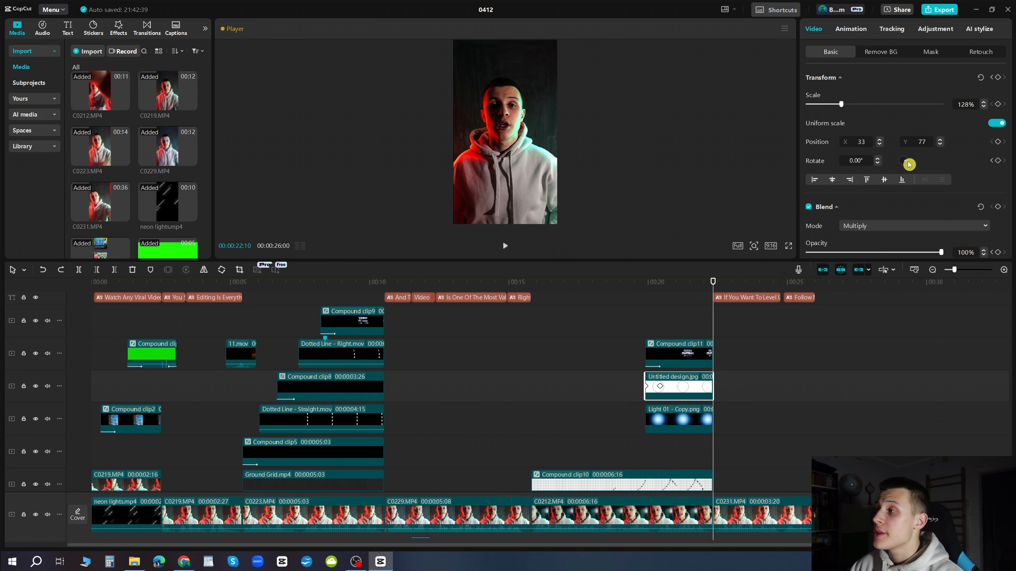
{"action": "left_click_drag", "start_coordinate": [908, 164], "coordinate": [909, 167]}
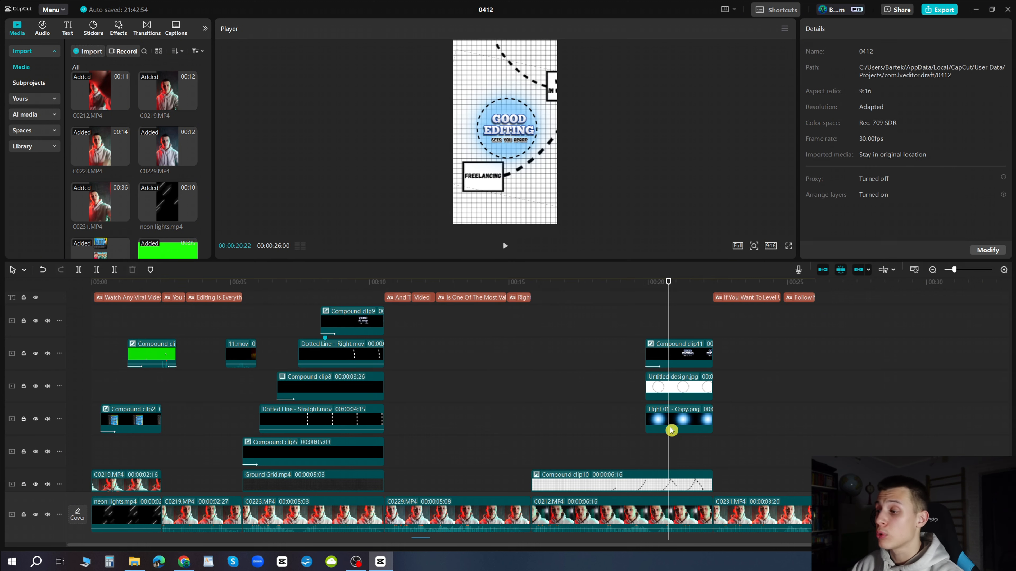
{"action": "left_click", "coordinate": [671, 424]}
{"action": "left_click", "coordinate": [847, 36]}
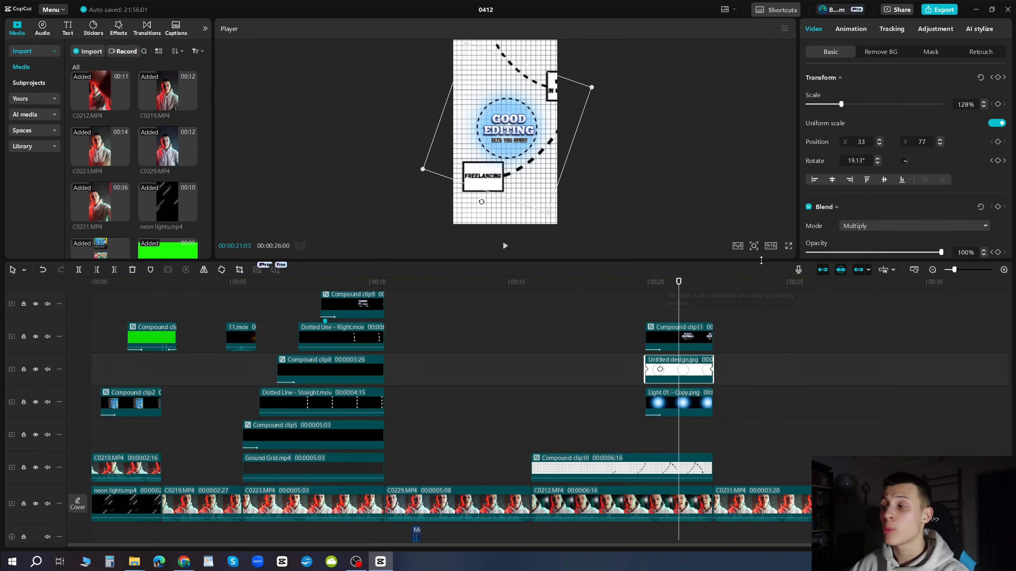
Step: Inspect the dashed circle clip's edges at full screen, then enable Chroma key on it and sample the background color in the preview
{"action": "left_click", "coordinate": [788, 246]}
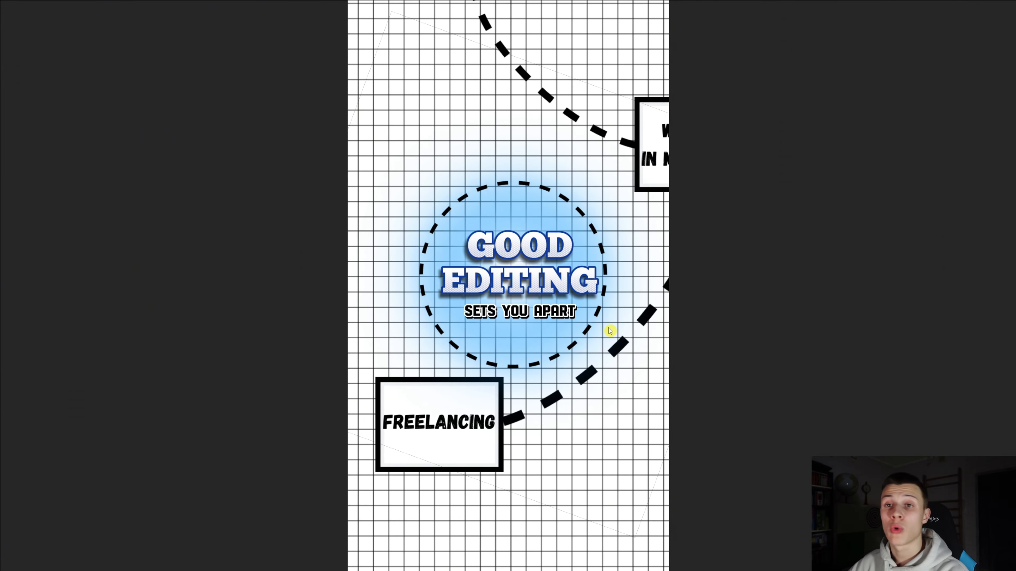
{"action": "key", "text": "Escape"}
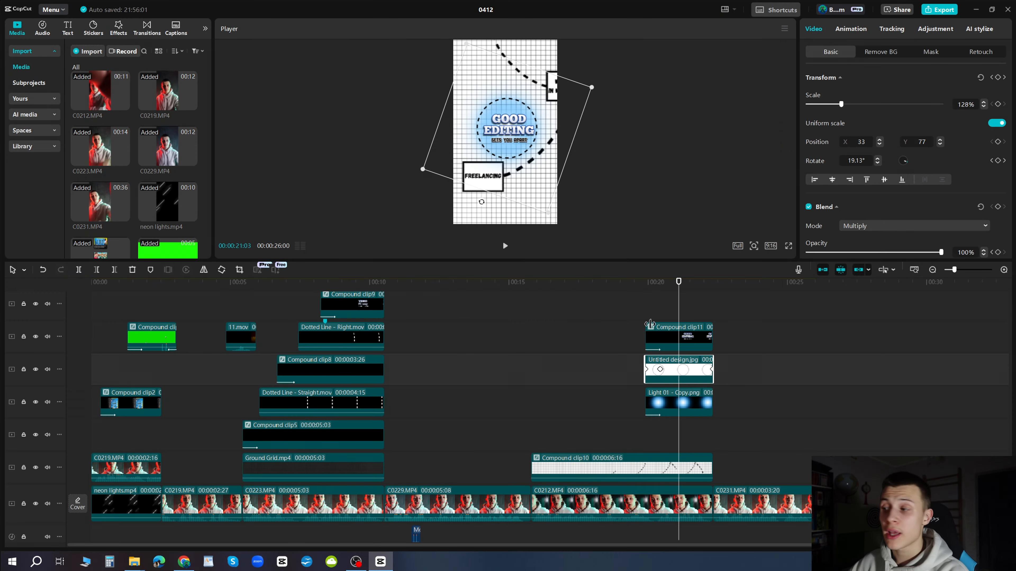
{"action": "left_click", "coordinate": [878, 53]}
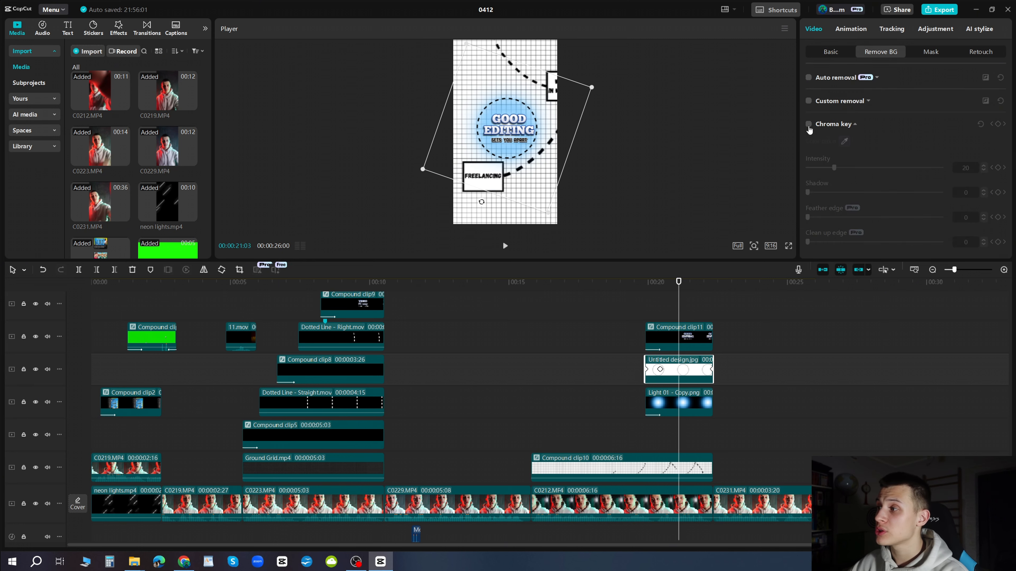
{"action": "left_click", "coordinate": [808, 124]}
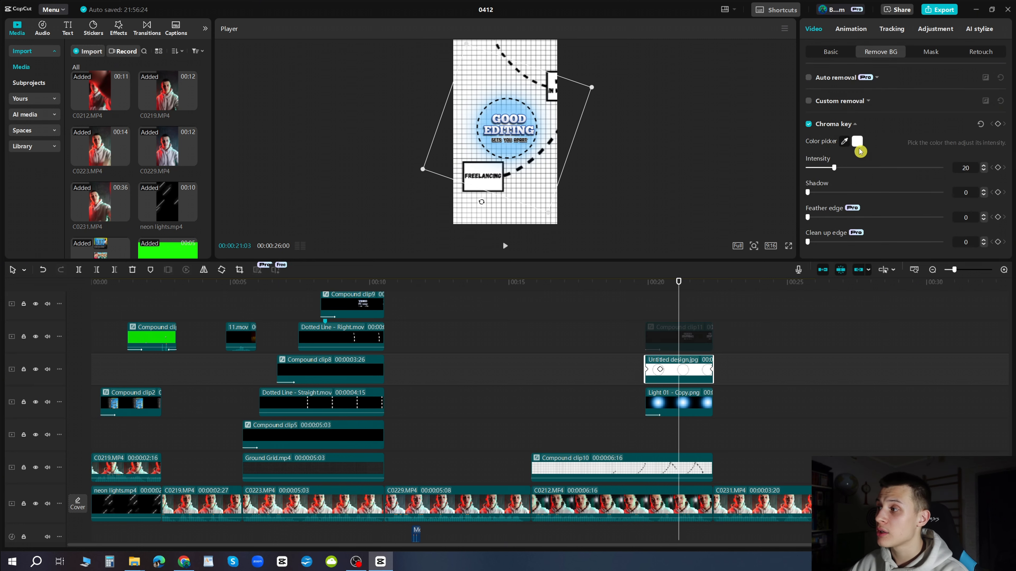
{"action": "left_click", "coordinate": [844, 144]}
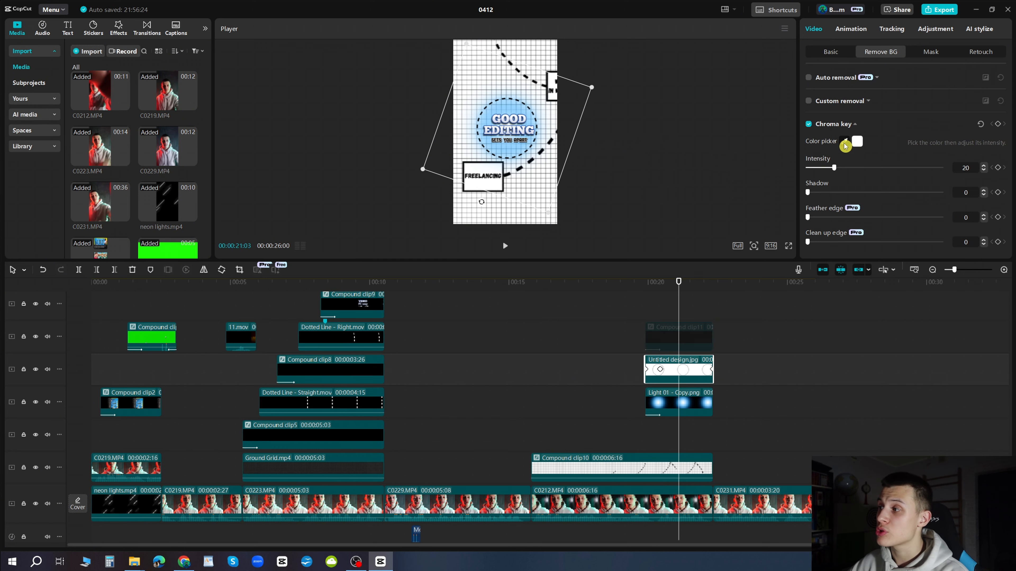
{"action": "left_click", "coordinate": [550, 173]}
Step: Check the scene at full screen and play the rendered 0412(14) video
{"action": "left_click", "coordinate": [788, 245]}
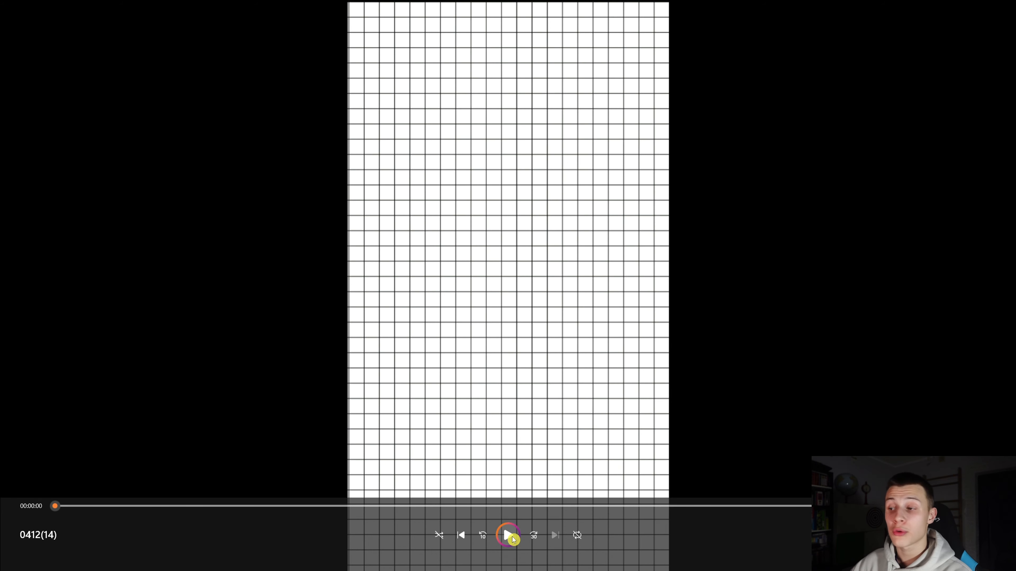
{"action": "left_click", "coordinate": [513, 539]}
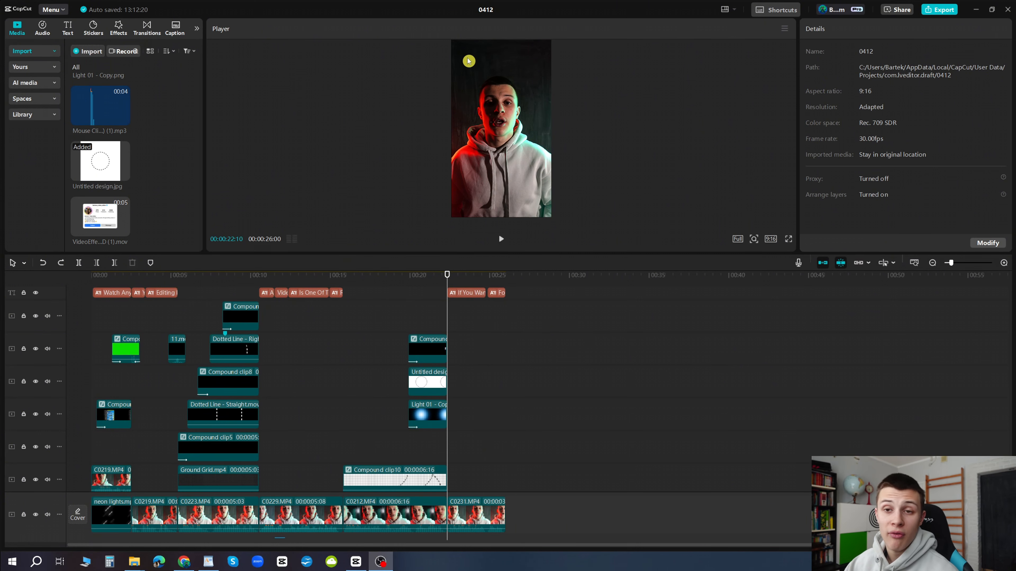
Step: Switch to videoeffects.com in Chrome and open the featured Instagram Profile Bannner 5 Light template
{"action": "left_click", "coordinate": [116, 217]}
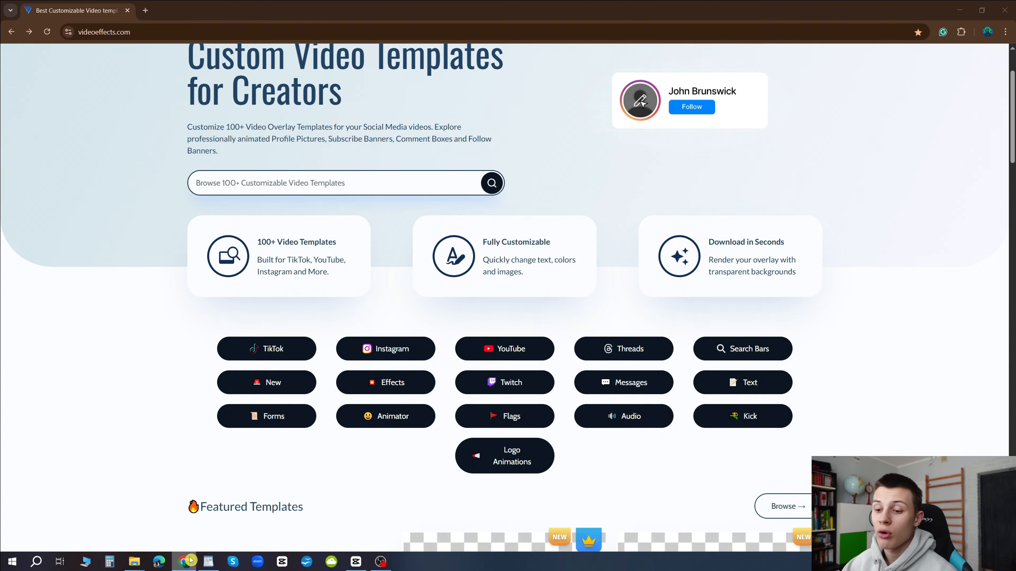
{"action": "left_click", "coordinate": [183, 562]}
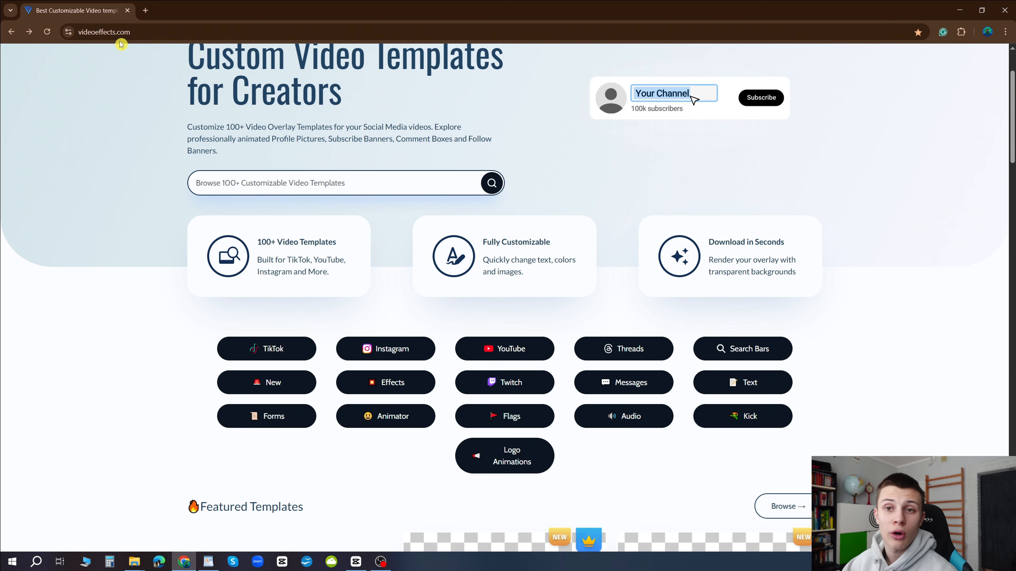
{"action": "scroll", "coordinate": [340, 251], "scroll_direction": "down", "scroll_amount": 7}
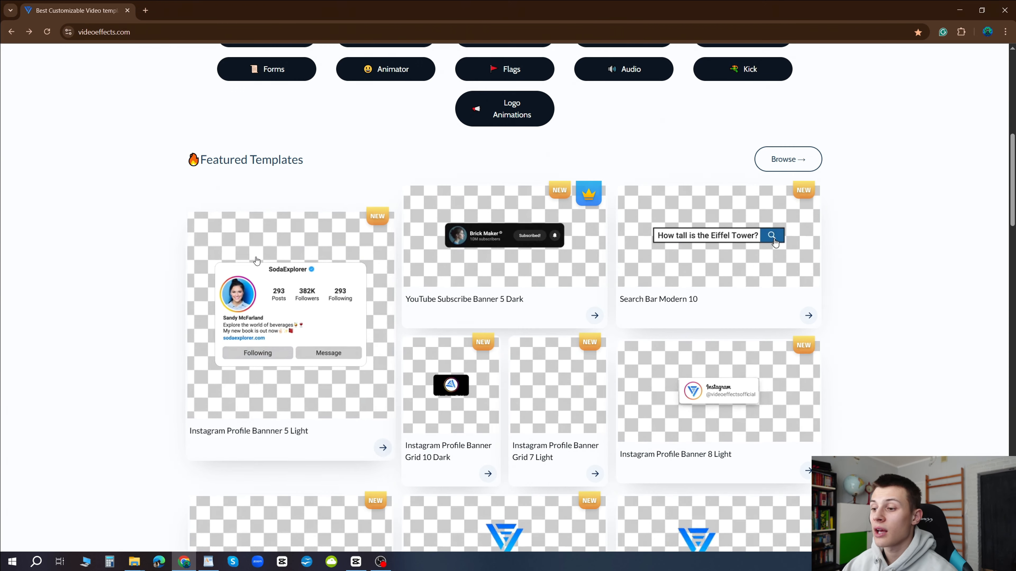
{"action": "scroll", "coordinate": [257, 261], "scroll_direction": "down", "scroll_amount": 2}
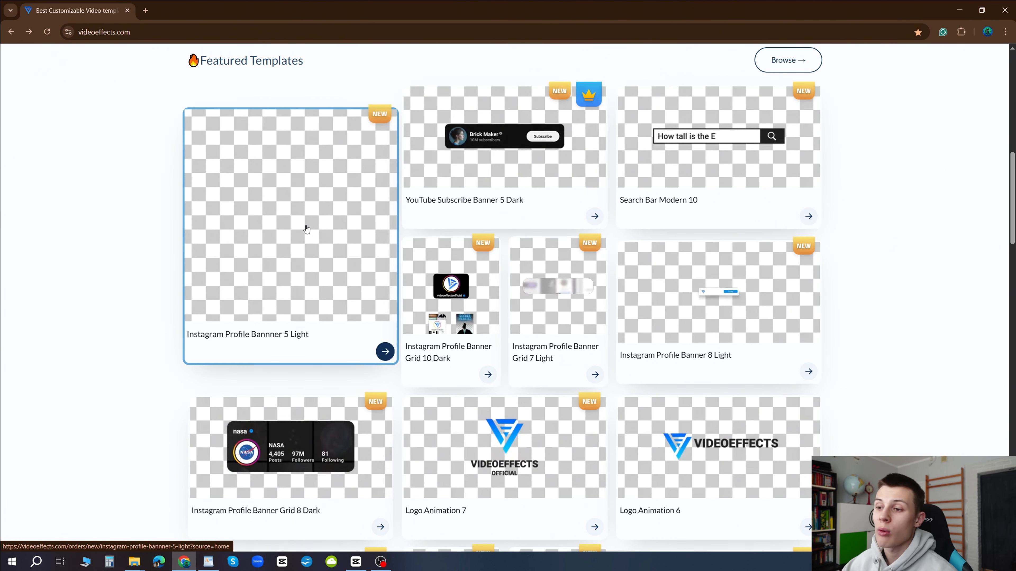
{"action": "left_click", "coordinate": [306, 229]}
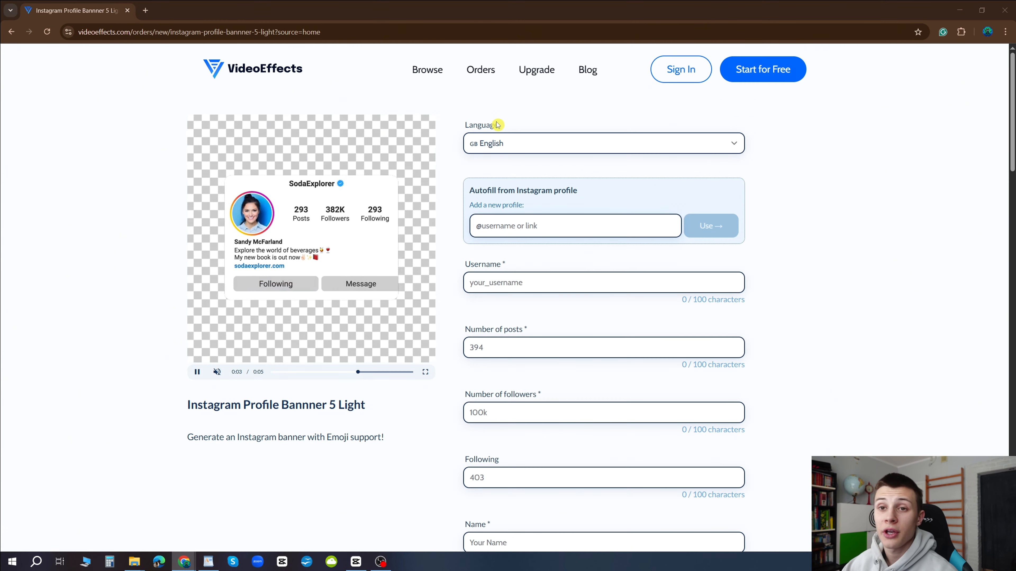
Step: Review the banner template's form, from the username and follower fields to the user picture and generate option
{"action": "scroll", "coordinate": [513, 315], "scroll_direction": "down", "scroll_amount": 1}
{"action": "scroll", "coordinate": [514, 315], "scroll_direction": "down", "scroll_amount": 2}
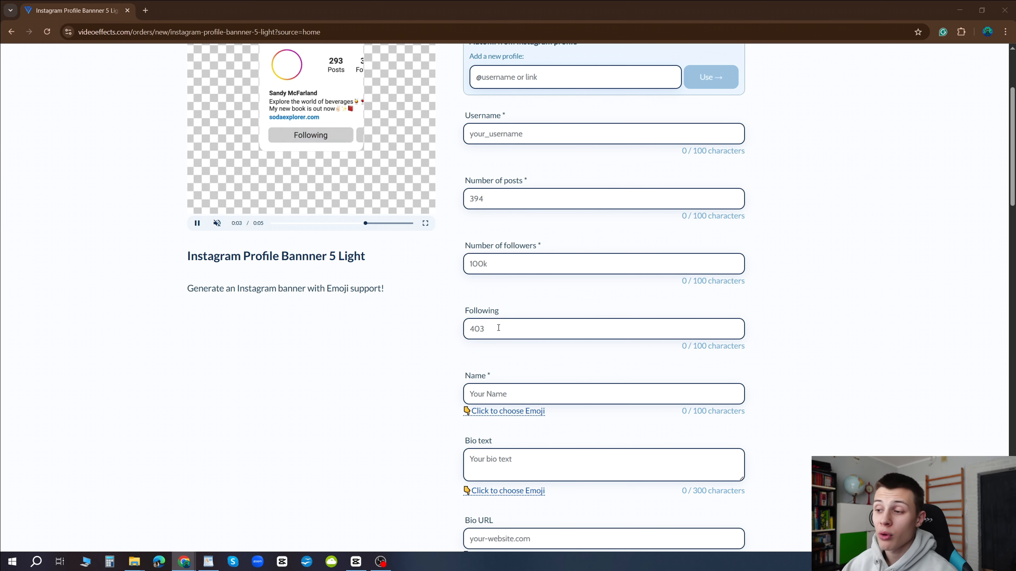
{"action": "scroll", "coordinate": [496, 348], "scroll_direction": "down", "scroll_amount": 1}
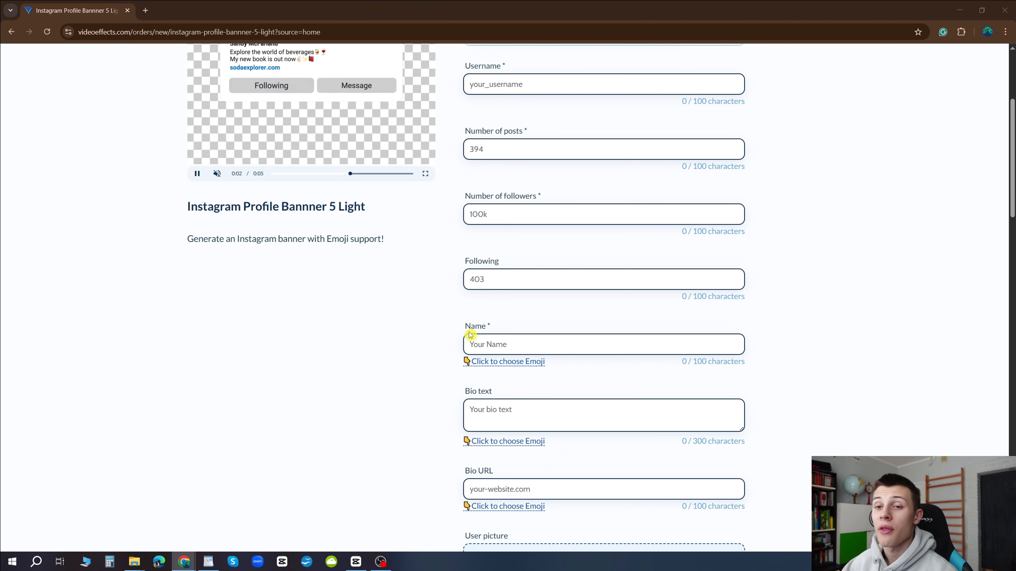
{"action": "scroll", "coordinate": [464, 261], "scroll_direction": "down", "scroll_amount": 8}
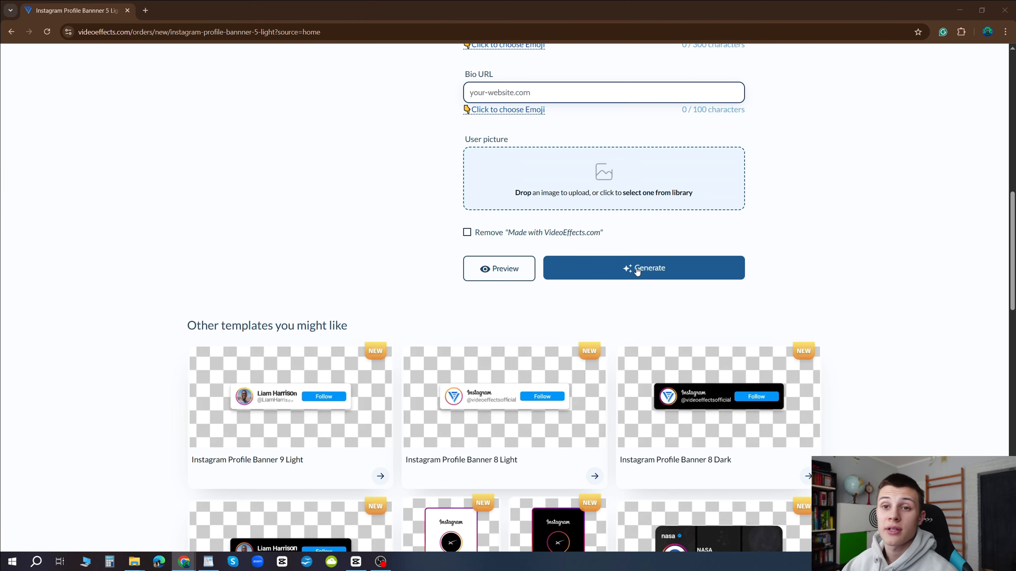
{"action": "scroll", "coordinate": [603, 329], "scroll_direction": "up", "scroll_amount": 12}
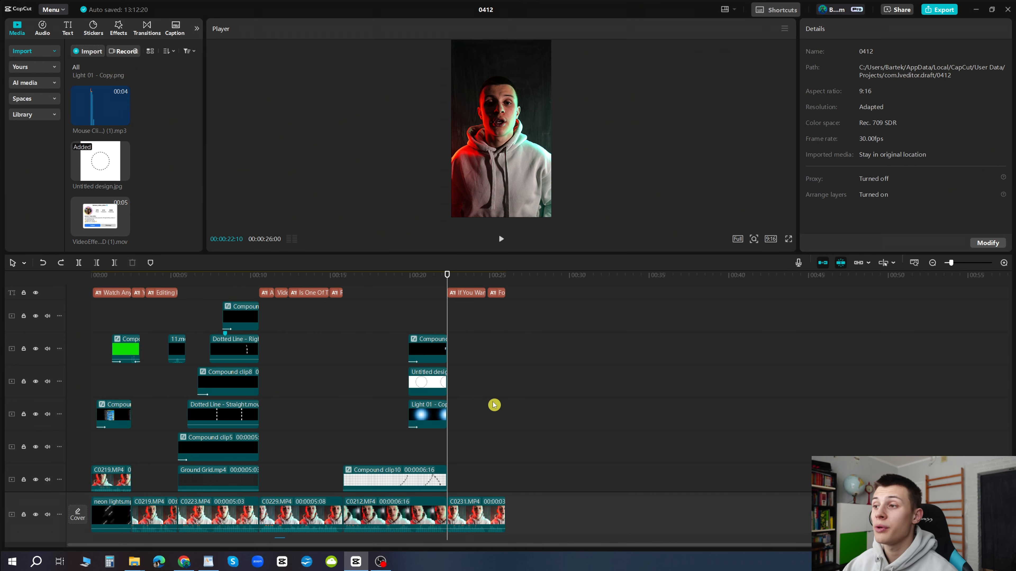
Step: Place the VideoEffects Instagram banner clip above C0231.MP4 at 00:00:22:10, trim it to 00:00:26:00, and move the banner to the frame's upper-left area
{"action": "left_click_drag", "start_coordinate": [103, 219], "coordinate": [464, 460]}
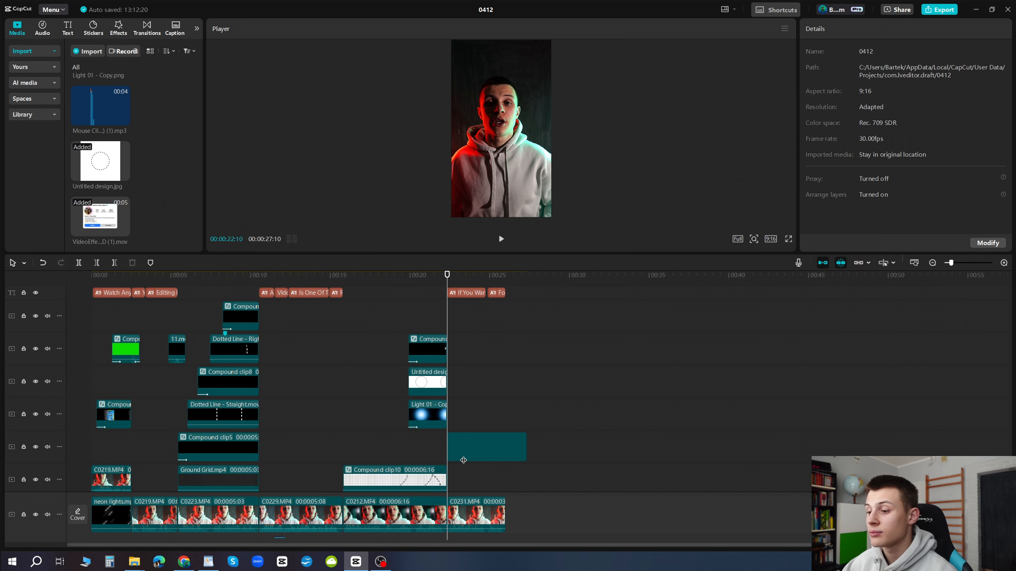
{"action": "left_click", "coordinate": [471, 448]}
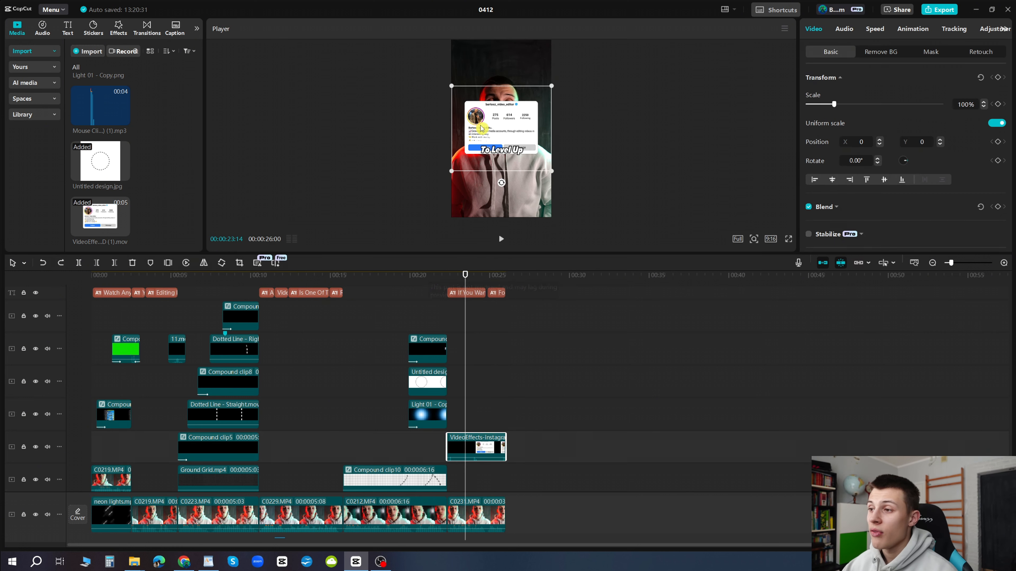
{"action": "left_click_drag", "start_coordinate": [486, 146], "coordinate": [474, 78]}
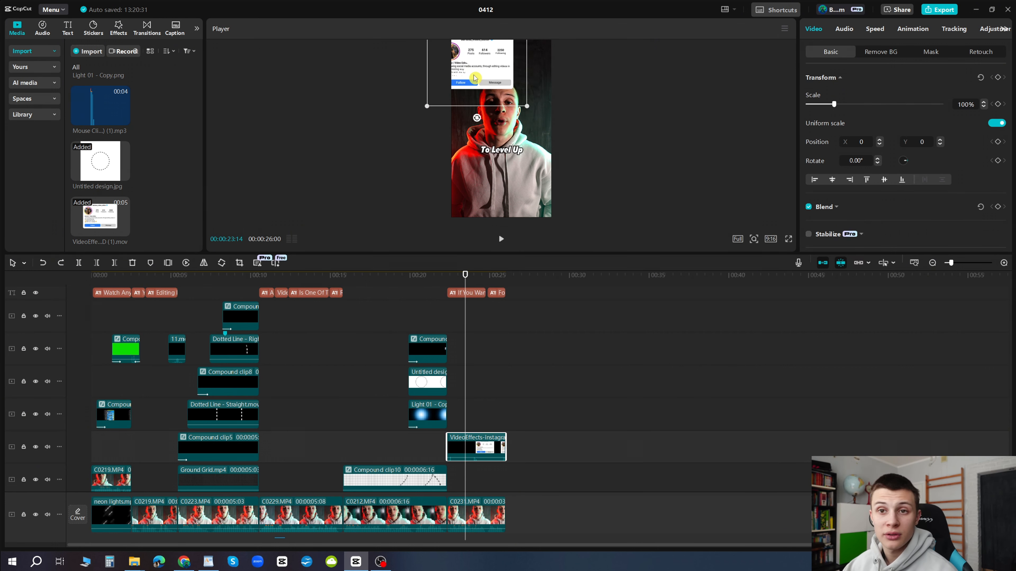
Step: Duplicate the C0231.MP4 clip at 00:00:22:10 onto the track directly above the Instagram banner clip
{"action": "scroll", "coordinate": [480, 400], "scroll_direction": "down", "scroll_amount": 1}
{"action": "left_click", "coordinate": [481, 500]}
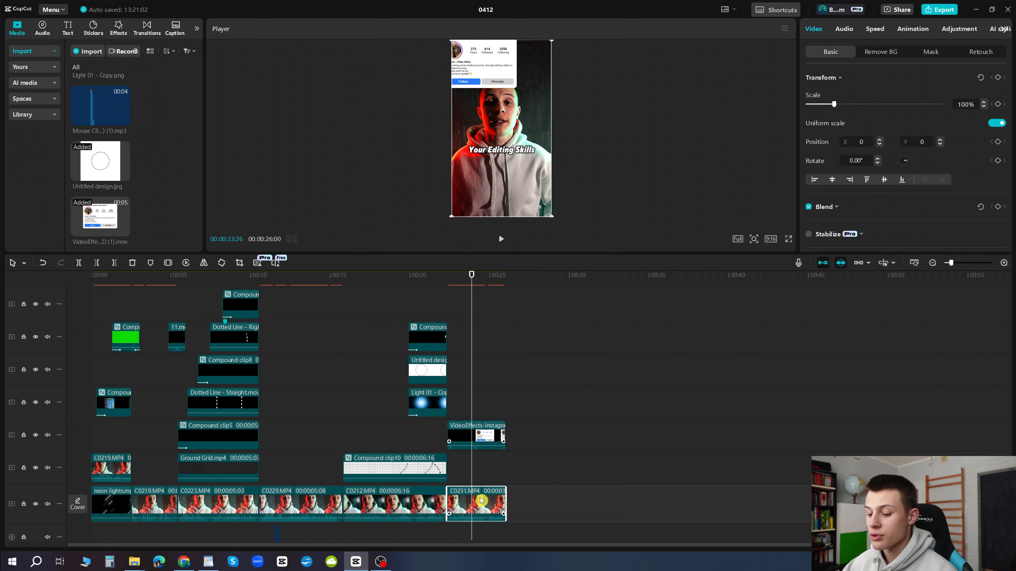
{"action": "left_click", "coordinate": [460, 404]}
{"action": "left_click", "coordinate": [447, 391]}
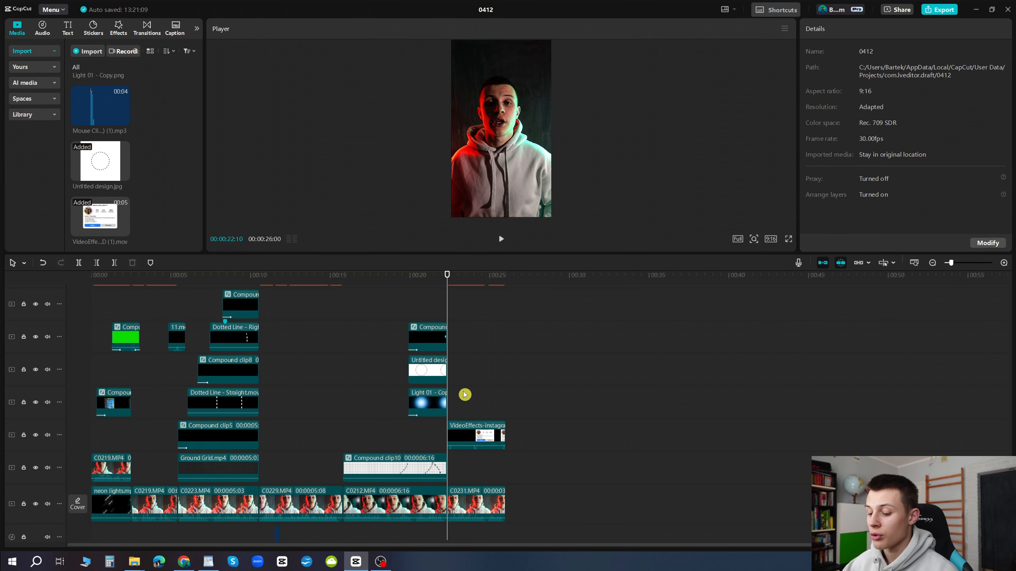
{"action": "key", "text": "ctrl+v"}
{"action": "left_click_drag", "start_coordinate": [472, 473], "coordinate": [474, 407]}
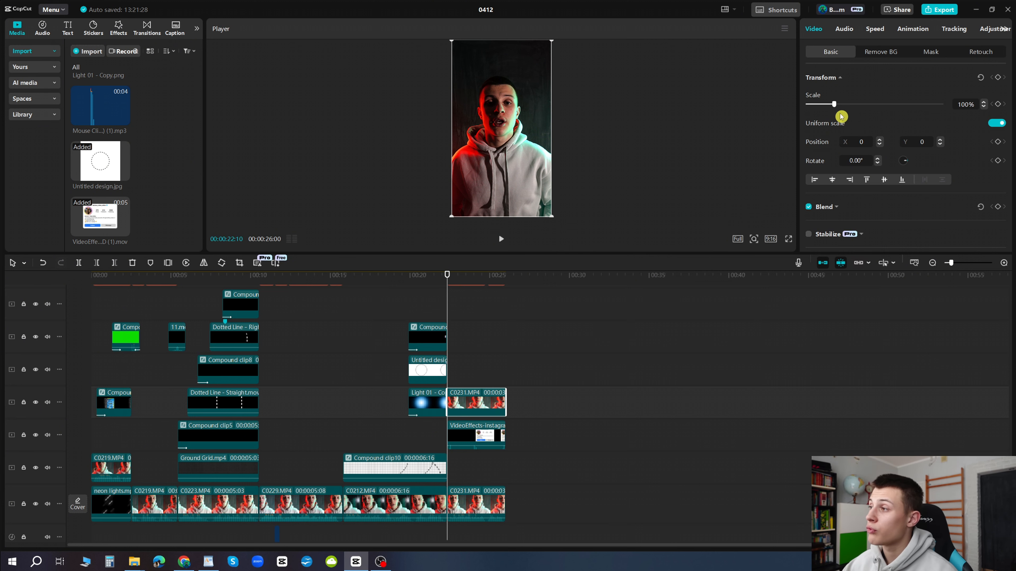
Step: Turn on automatic background removal for the copied C0231.MP4 clip
{"action": "left_click", "coordinate": [879, 56]}
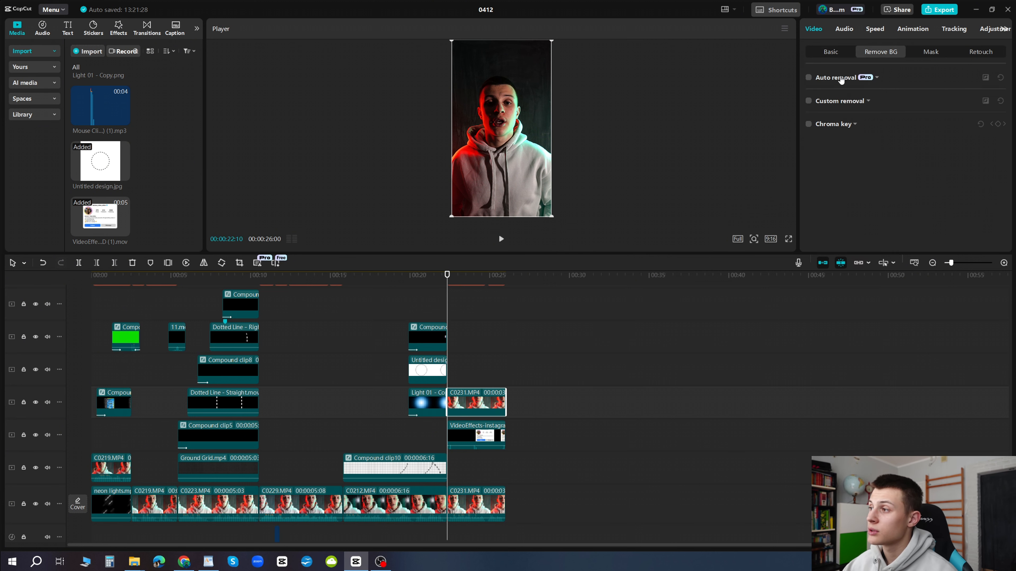
{"action": "left_click", "coordinate": [809, 78]}
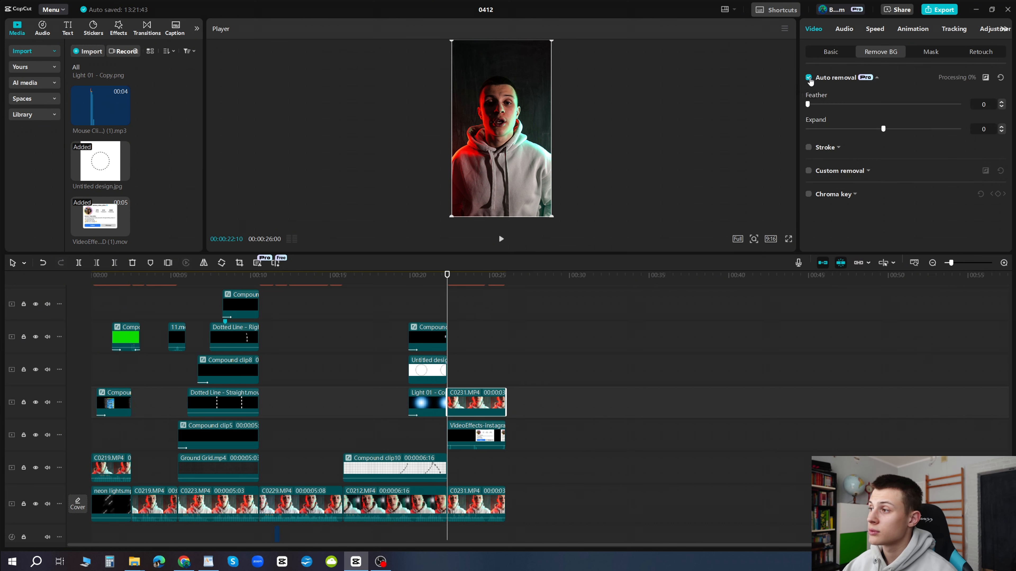
Step: Play the edit from 00:00:22:10 to check the Instagram banner layered behind the speaker
{"action": "left_click", "coordinate": [447, 304]}
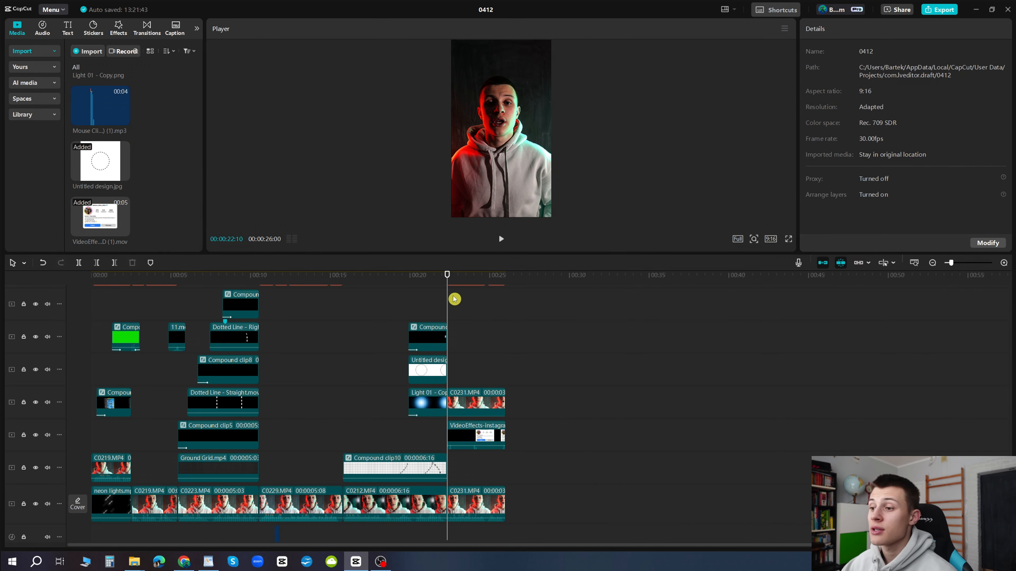
{"action": "key", "text": "space"}
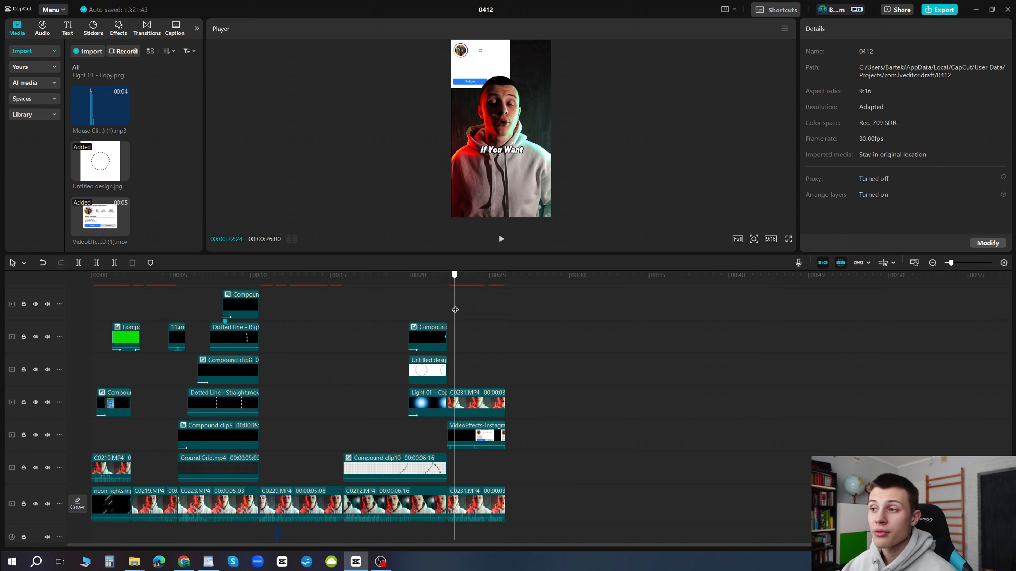
{"action": "key", "text": "space"}
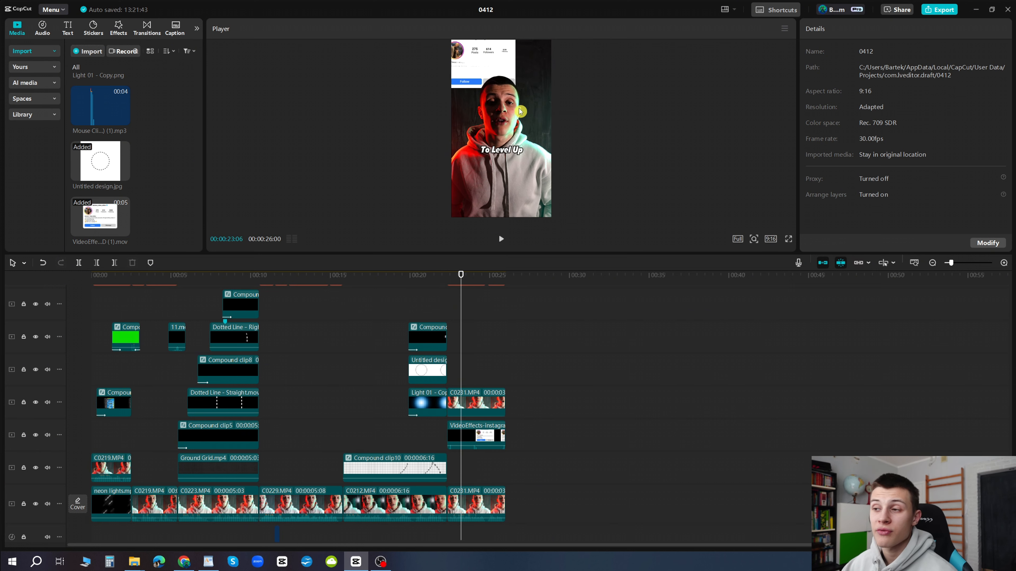
Step: Shrink the Instagram banner slightly and reposition it in the frame's upper-left area so its profile details sit beside the speaker's head
{"action": "left_click", "coordinate": [471, 146]}
{"action": "left_click_drag", "start_coordinate": [494, 60], "coordinate": [490, 71]}
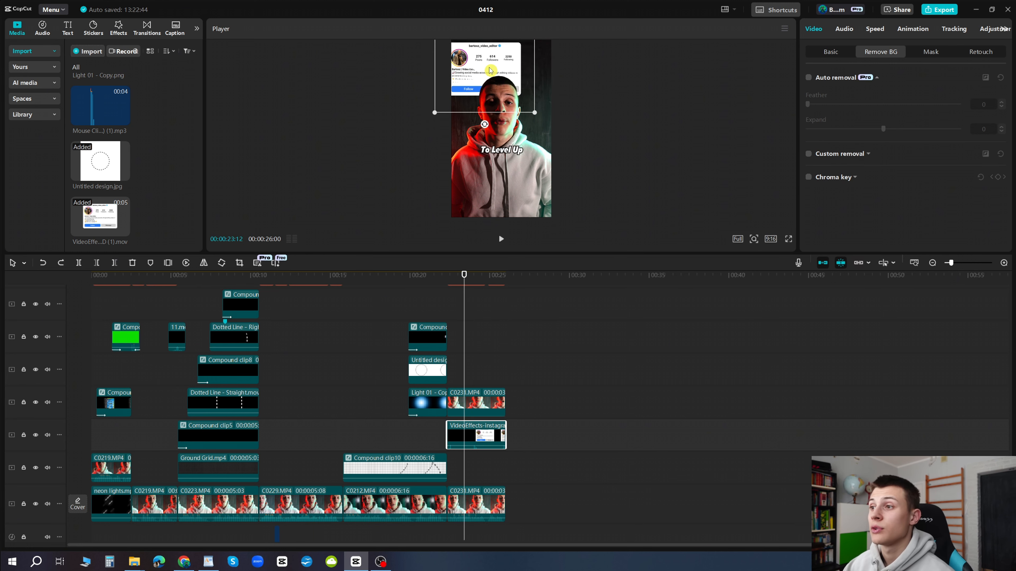
{"action": "left_click_drag", "start_coordinate": [490, 70], "coordinate": [497, 68]}
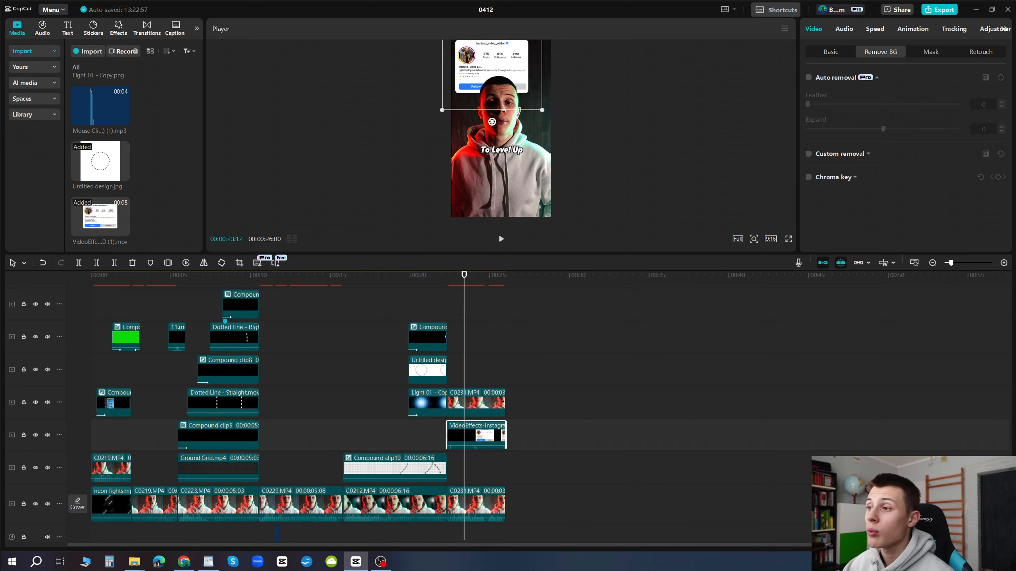
{"action": "left_click_drag", "start_coordinate": [542, 111], "coordinate": [533, 102]}
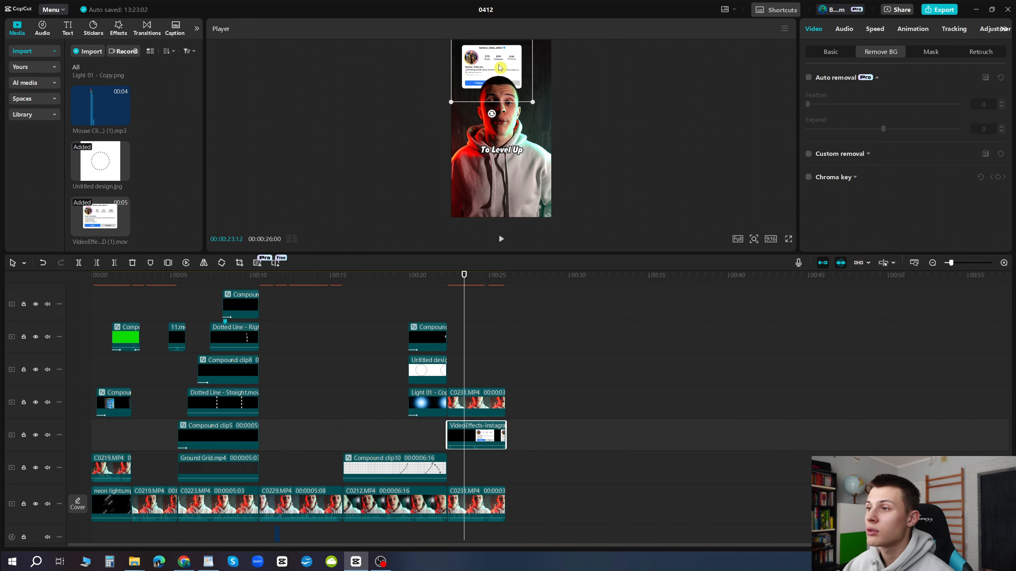
{"action": "left_click_drag", "start_coordinate": [499, 68], "coordinate": [493, 64]}
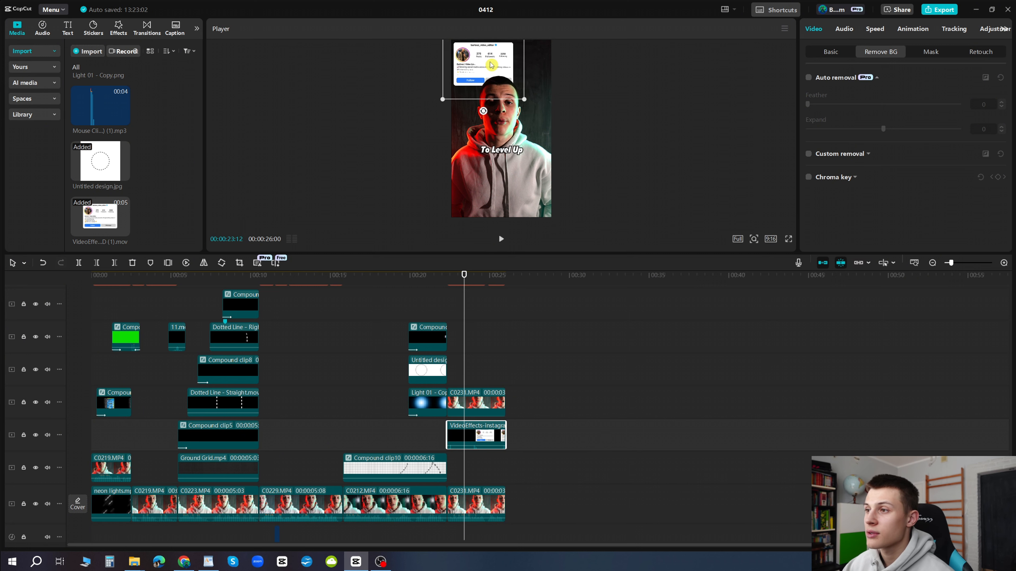
Step: Replay the closing section from 00:00:22:10 to review the resized banner's animation behind the speaker
{"action": "left_click", "coordinate": [464, 333]}
{"action": "left_click", "coordinate": [447, 316]}
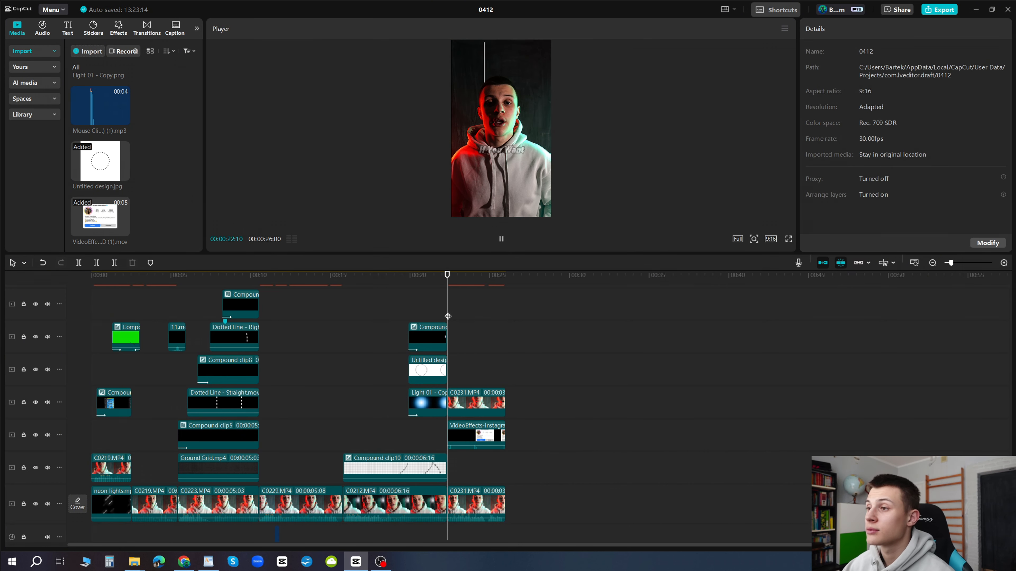
{"action": "key", "text": "space"}
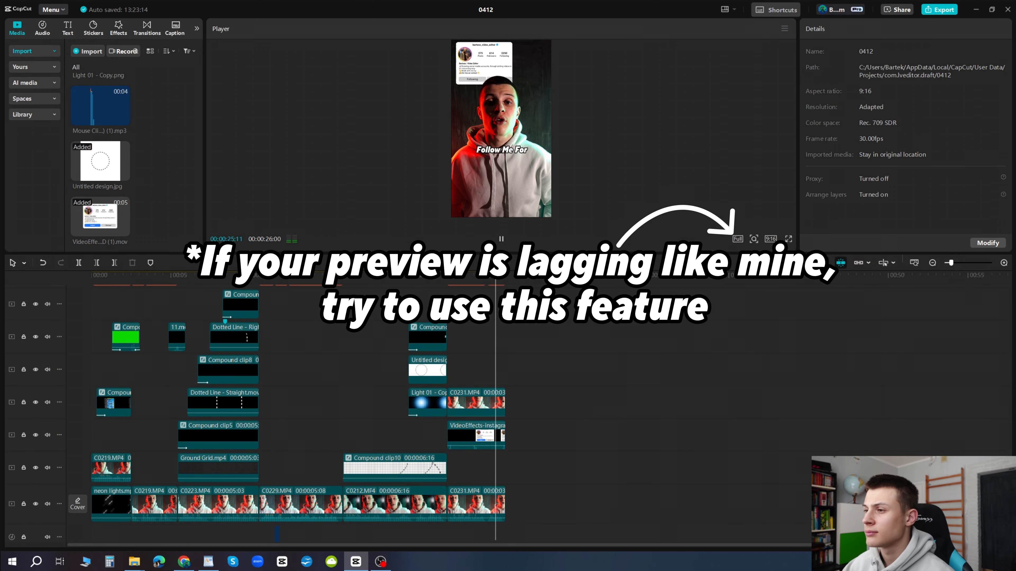
{"action": "key", "text": "space"}
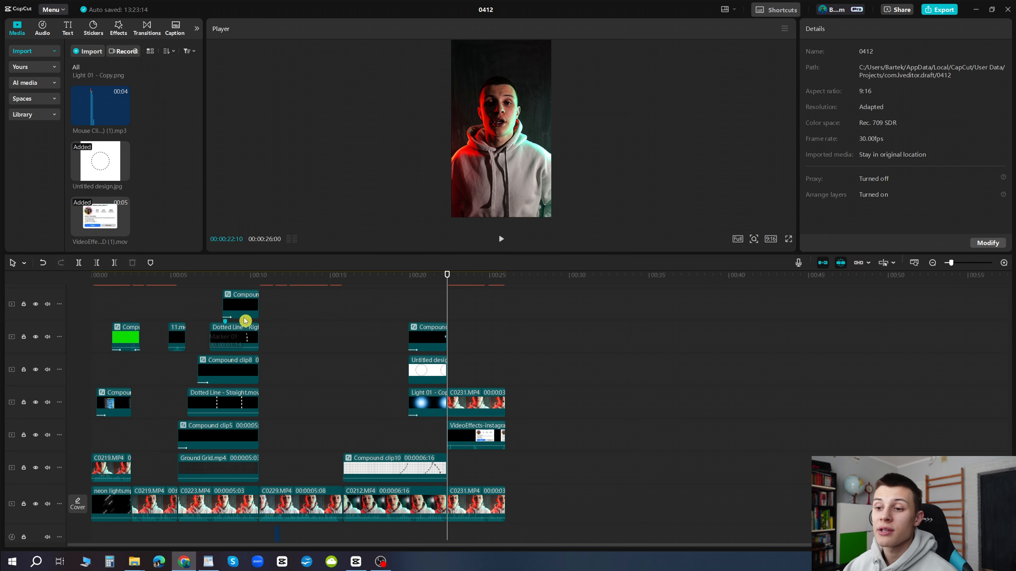
Step: Inspect the blend mode setting of the 11.mov overlay clip at 00:00:10:16
{"action": "mouse_move", "coordinate": [267, 318]}
{"action": "left_mouse_down"}
{"action": "mouse_move", "coordinate": [254, 313]}
{"action": "mouse_move", "coordinate": [256, 322]}
{"action": "left_mouse_up"}
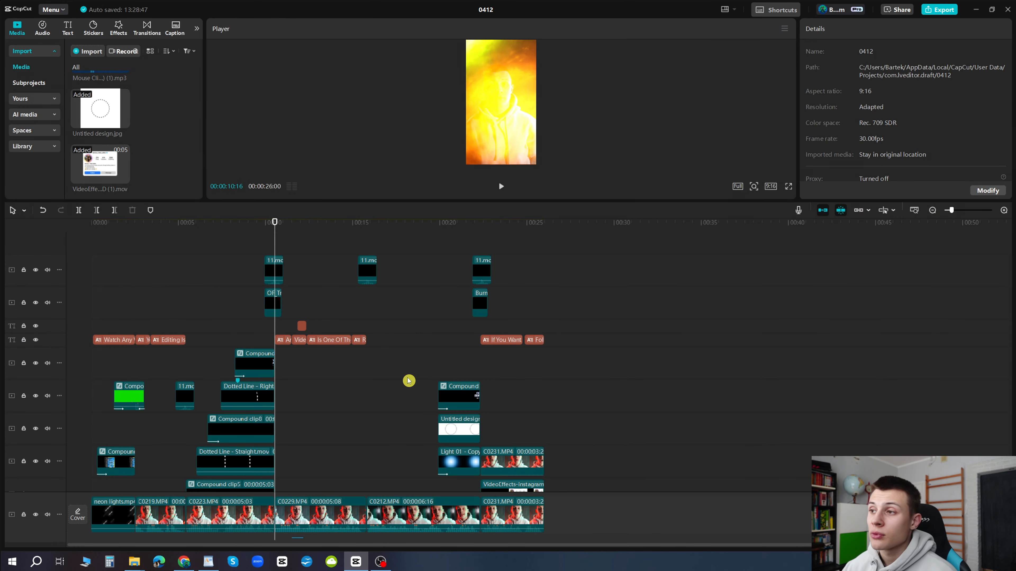
{"action": "left_click", "coordinate": [279, 269]}
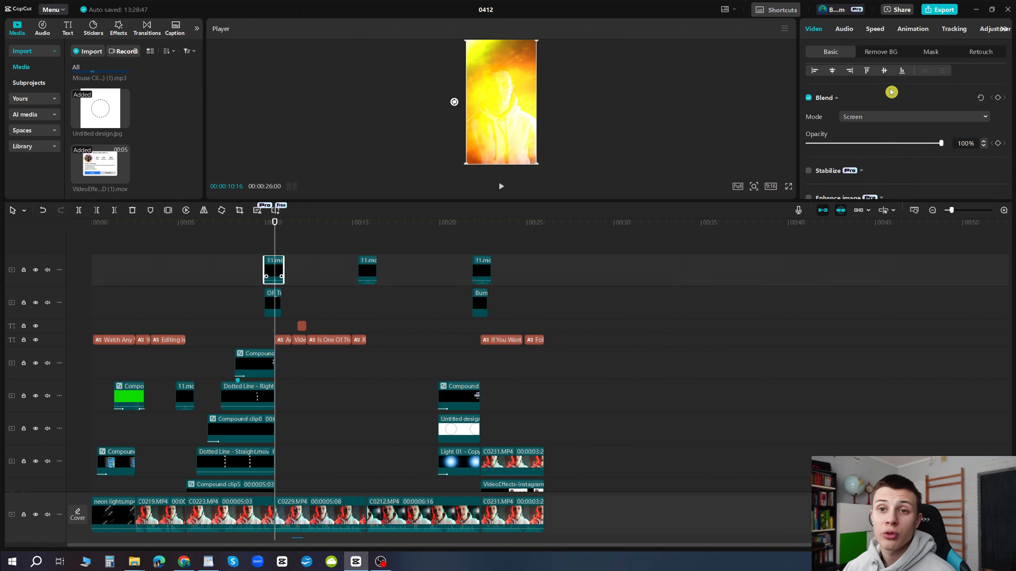
{"action": "left_click", "coordinate": [872, 116]}
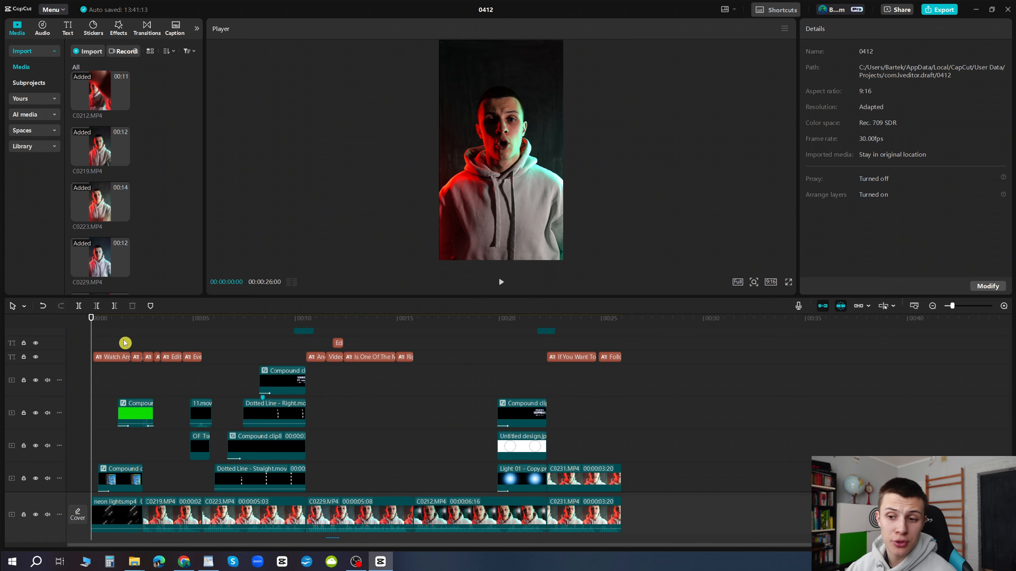
Step: Review the captions and effects in the edit's first twelve seconds, starting with the neon lights opening
{"action": "mouse_move", "coordinate": [127, 342]}
{"action": "left_mouse_down"}
{"action": "mouse_move", "coordinate": [196, 339]}
{"action": "mouse_move", "coordinate": [128, 339]}
{"action": "left_mouse_up"}
{"action": "key", "text": "alt+Tab"}
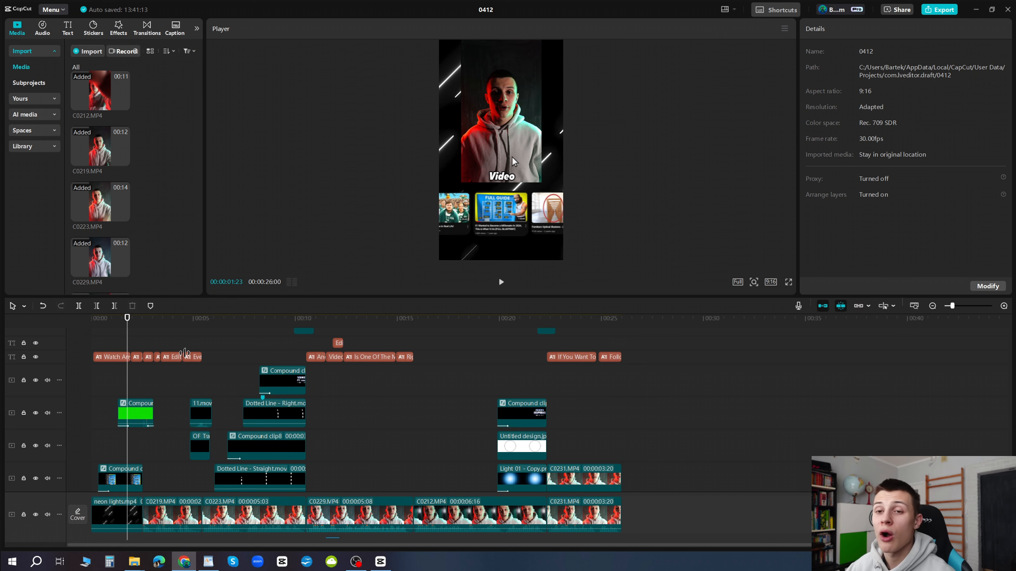
{"action": "left_click", "coordinate": [154, 345]}
{"action": "left_click_drag", "start_coordinate": [154, 345], "coordinate": [191, 340]}
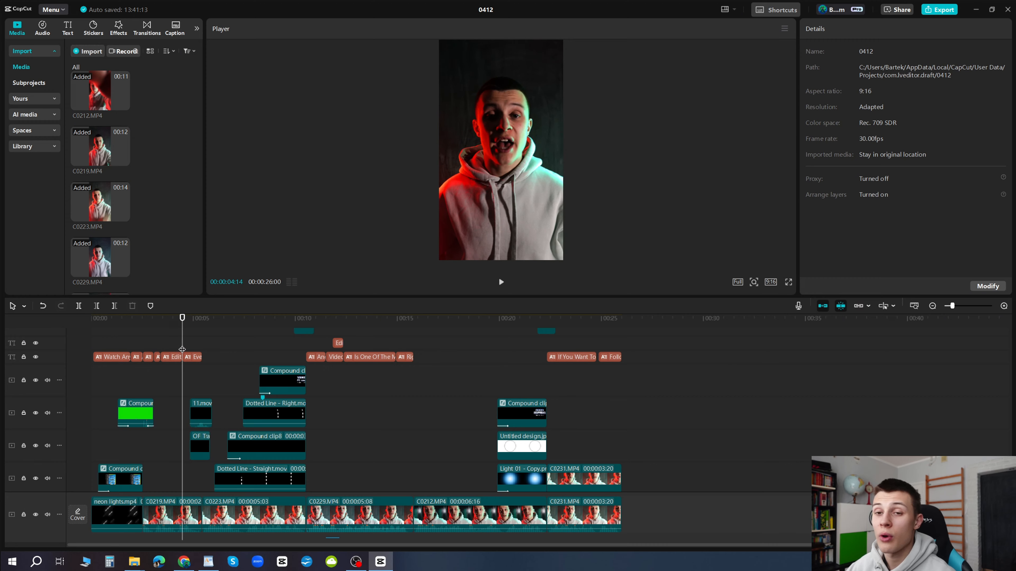
{"action": "key", "text": "space"}
{"action": "key", "text": "space"}
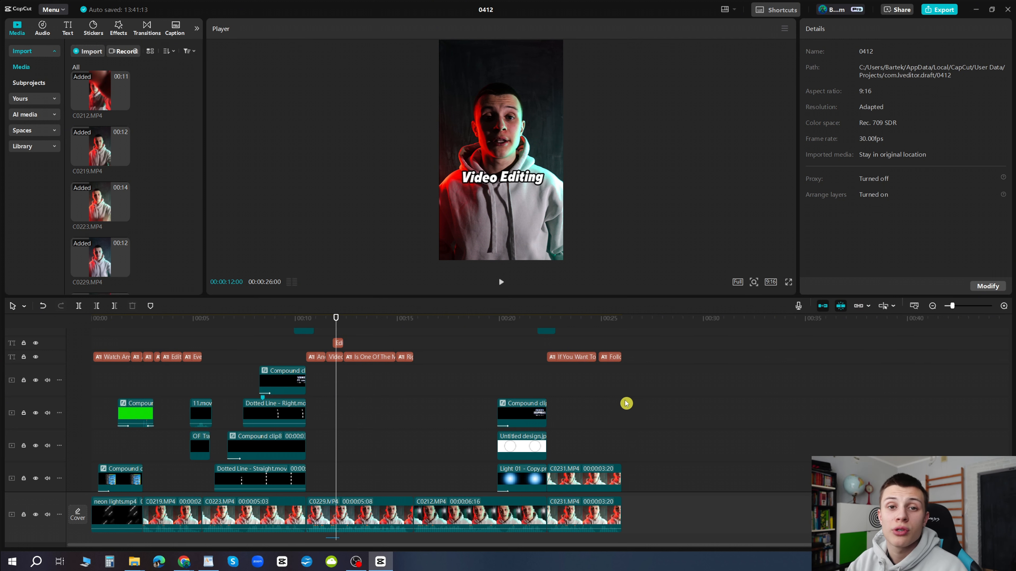
Step: Switch to the Tutorial assets folder in Google Drive
{"action": "key", "text": "alt+Tab"}
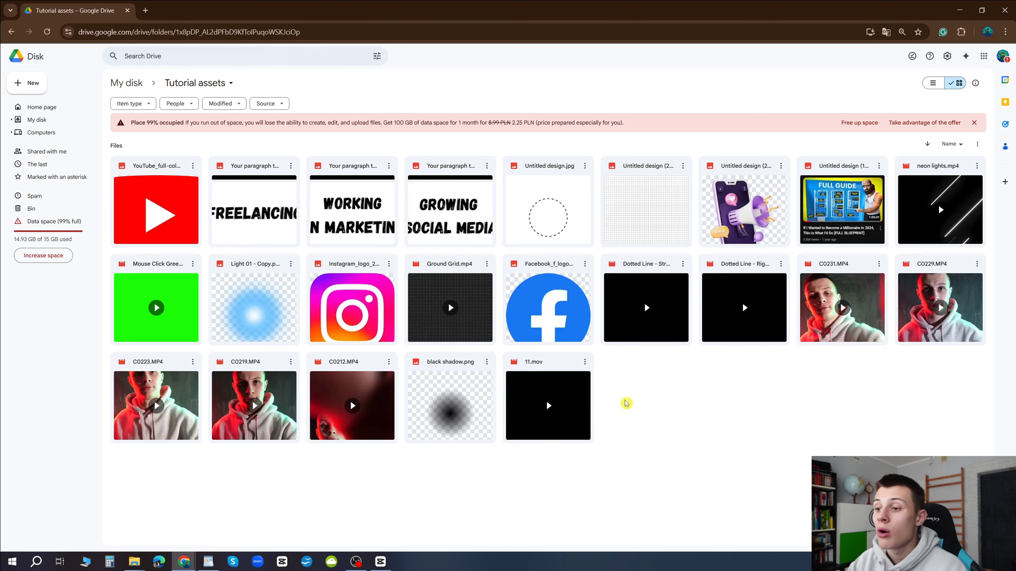